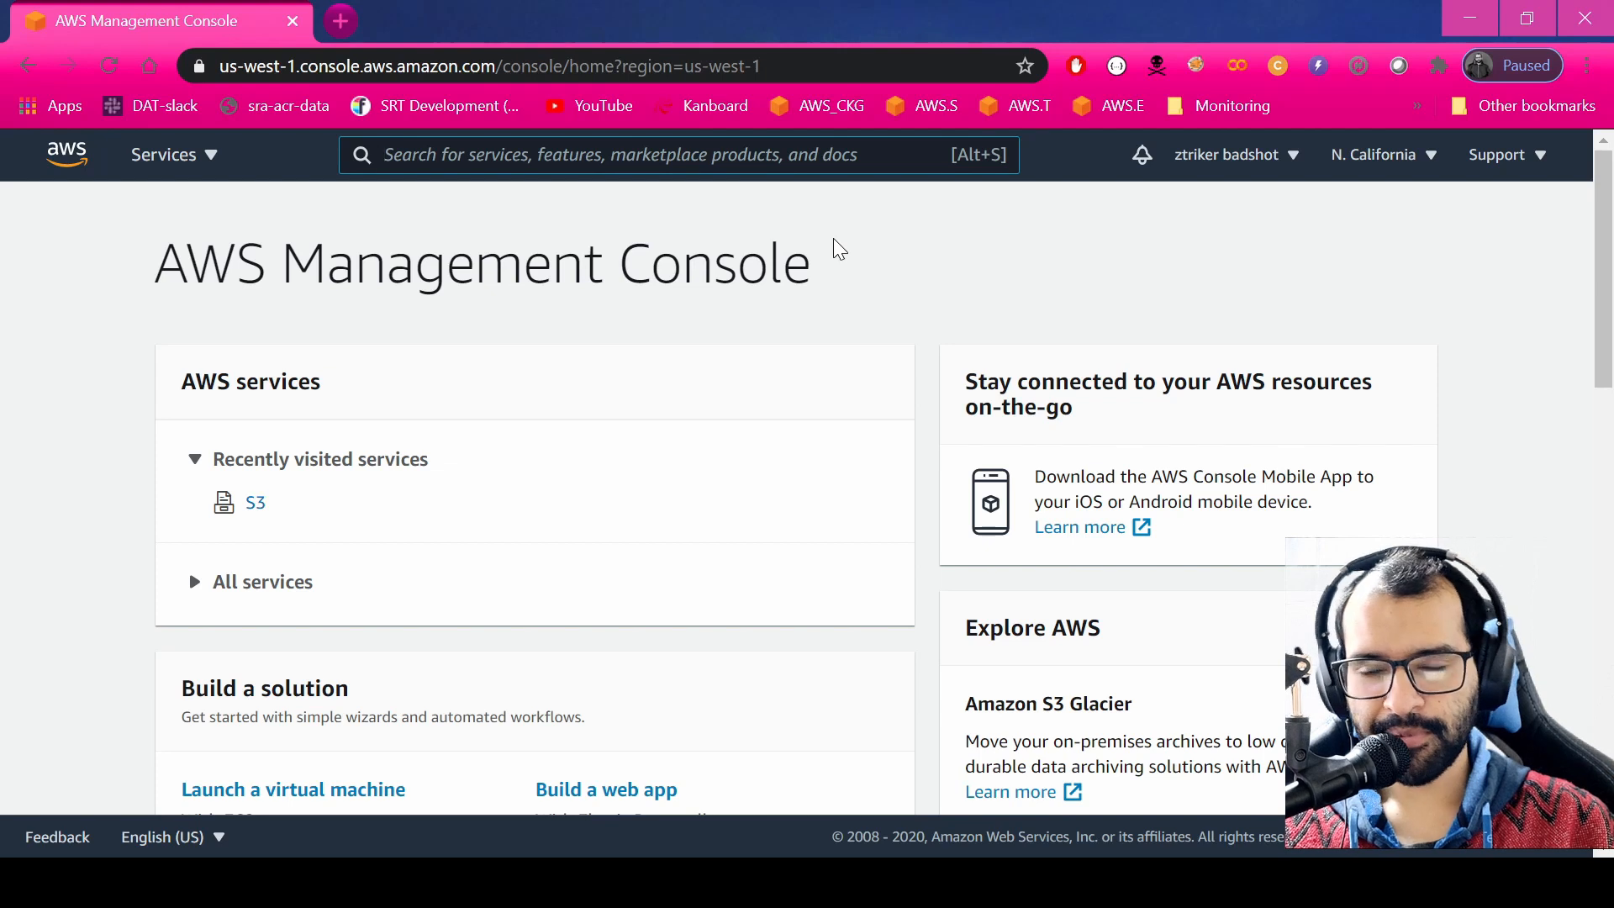
Find and open the S3 service, and dismiss the notices above the bucket list.
click(759, 163)
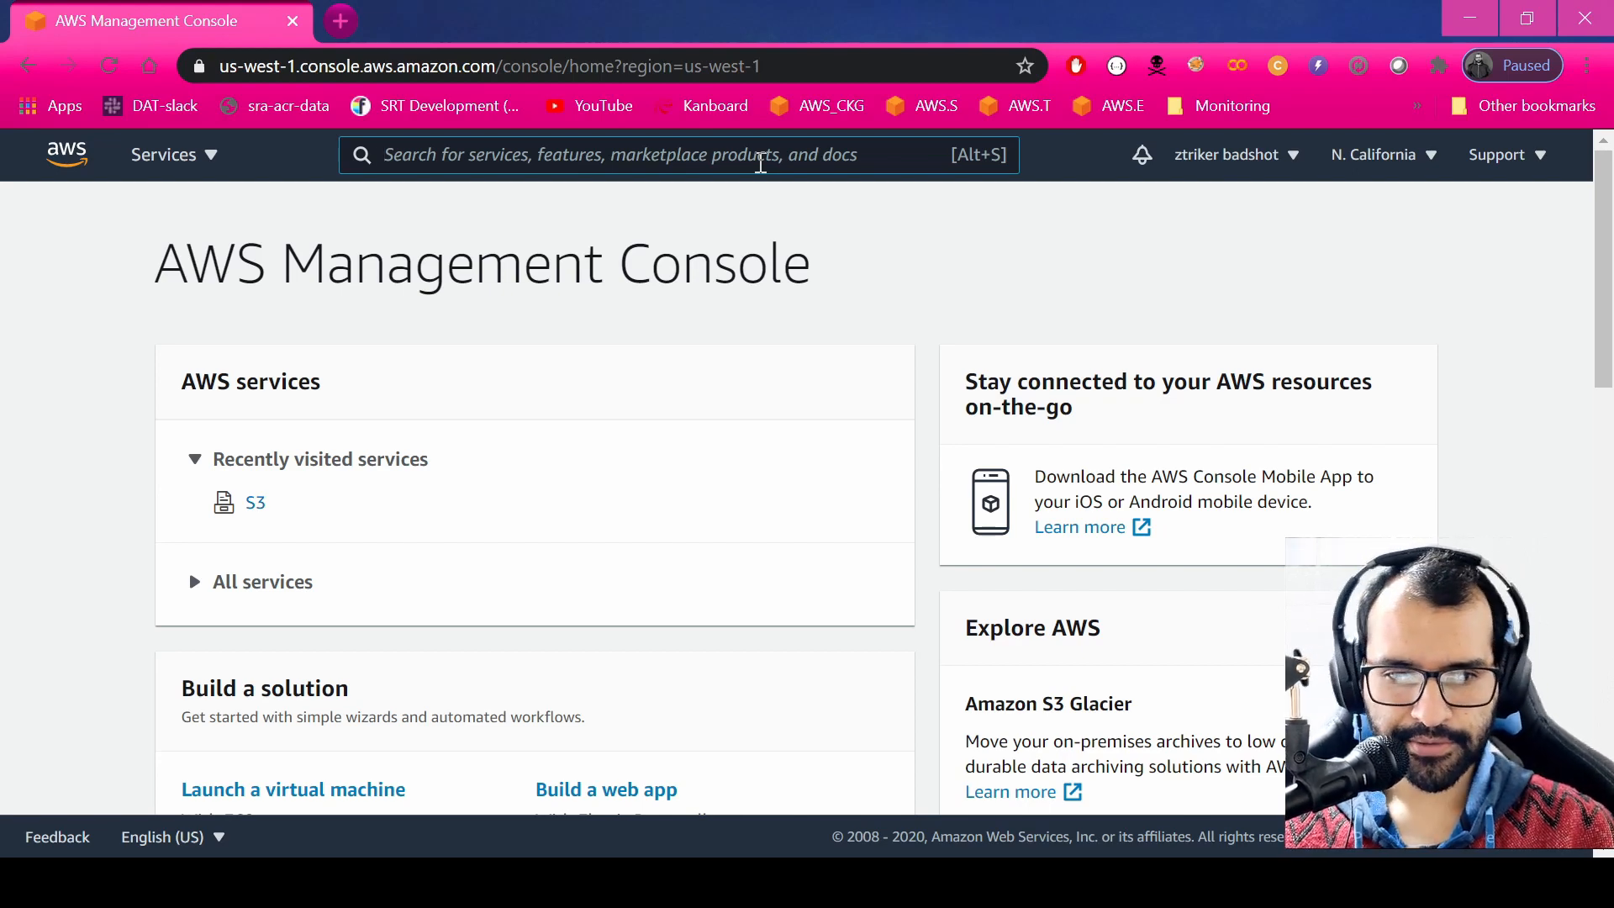
click(760, 163)
text(s3)
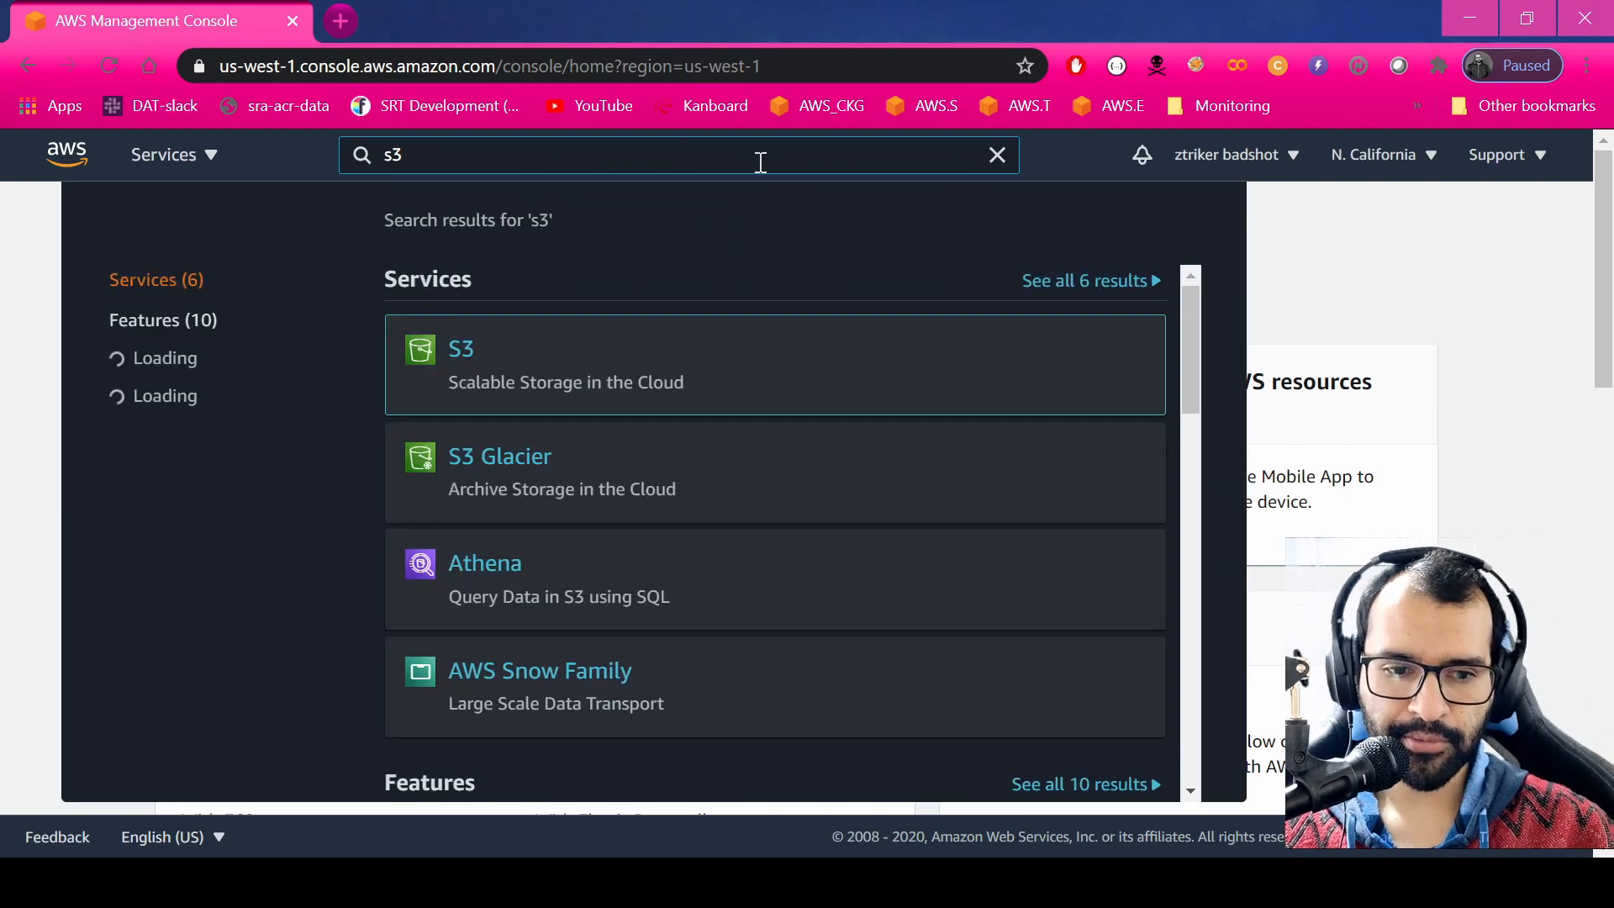
click(487, 355)
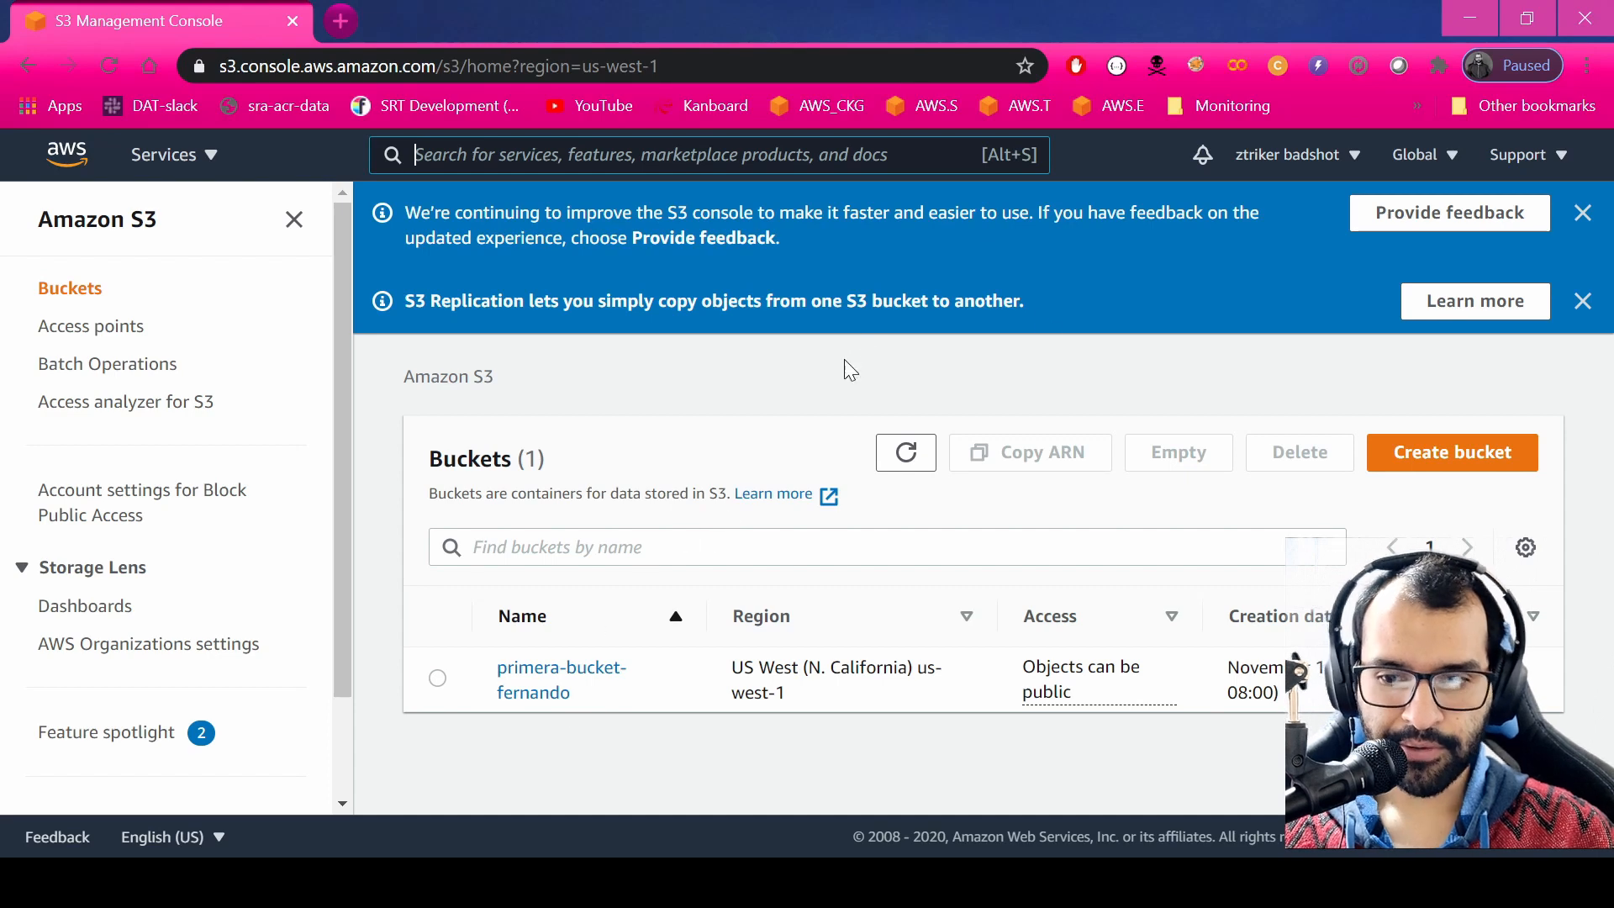
click(1584, 220)
click(1580, 219)
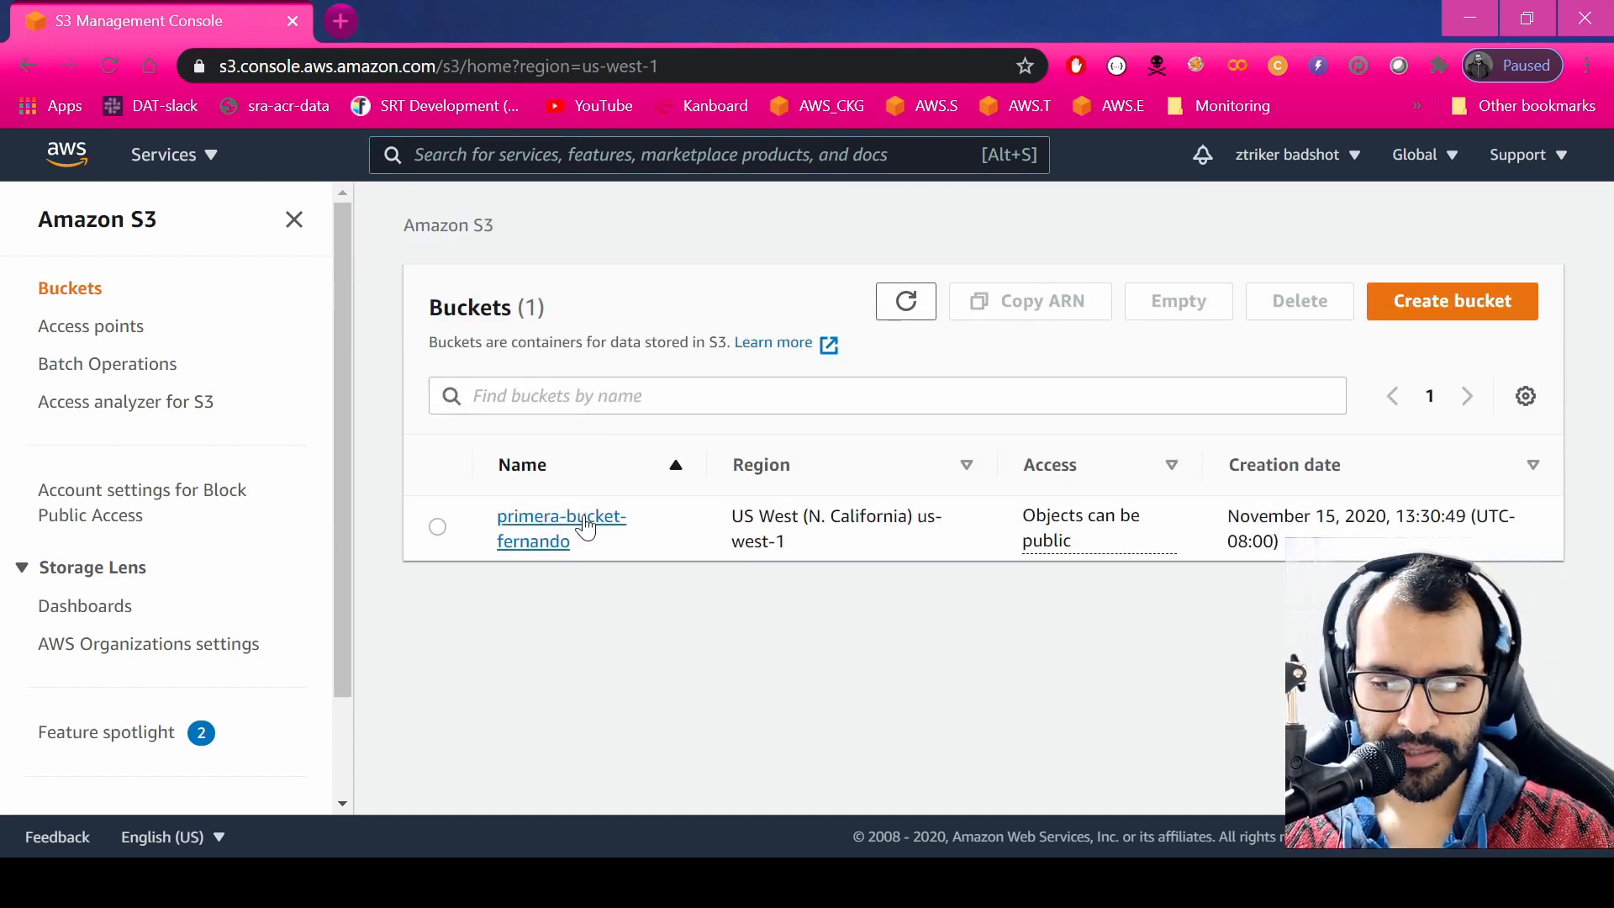
Open the existing bucket and the details of its object 20180525_182837_HDR.jpg.
click(551, 535)
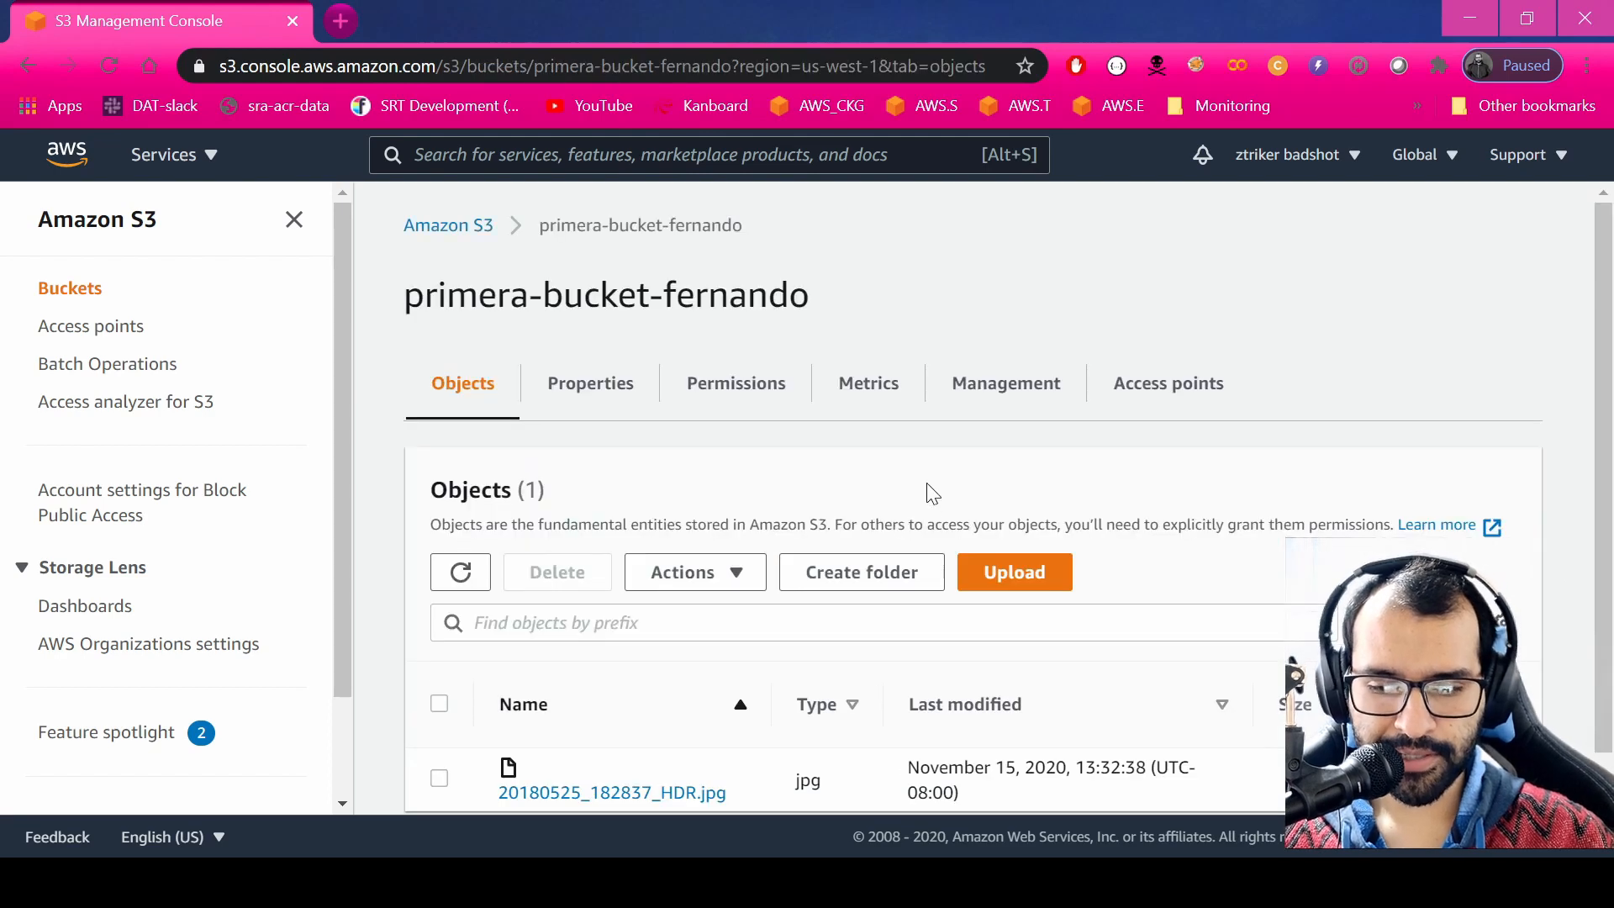
scroll(926, 482, down, 1)
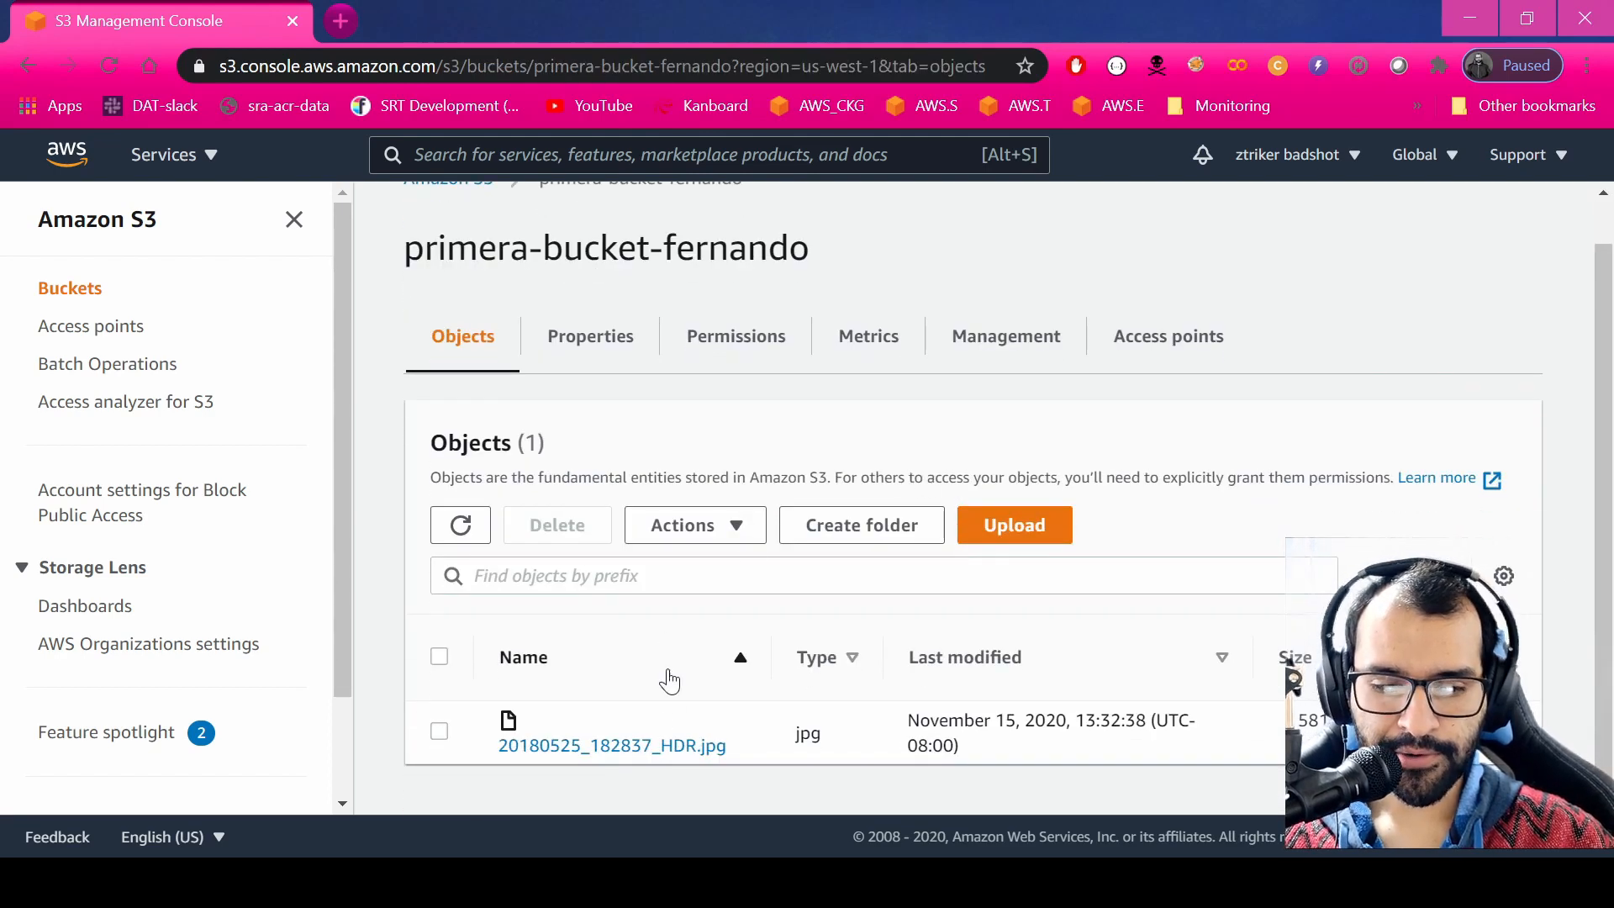
click(561, 750)
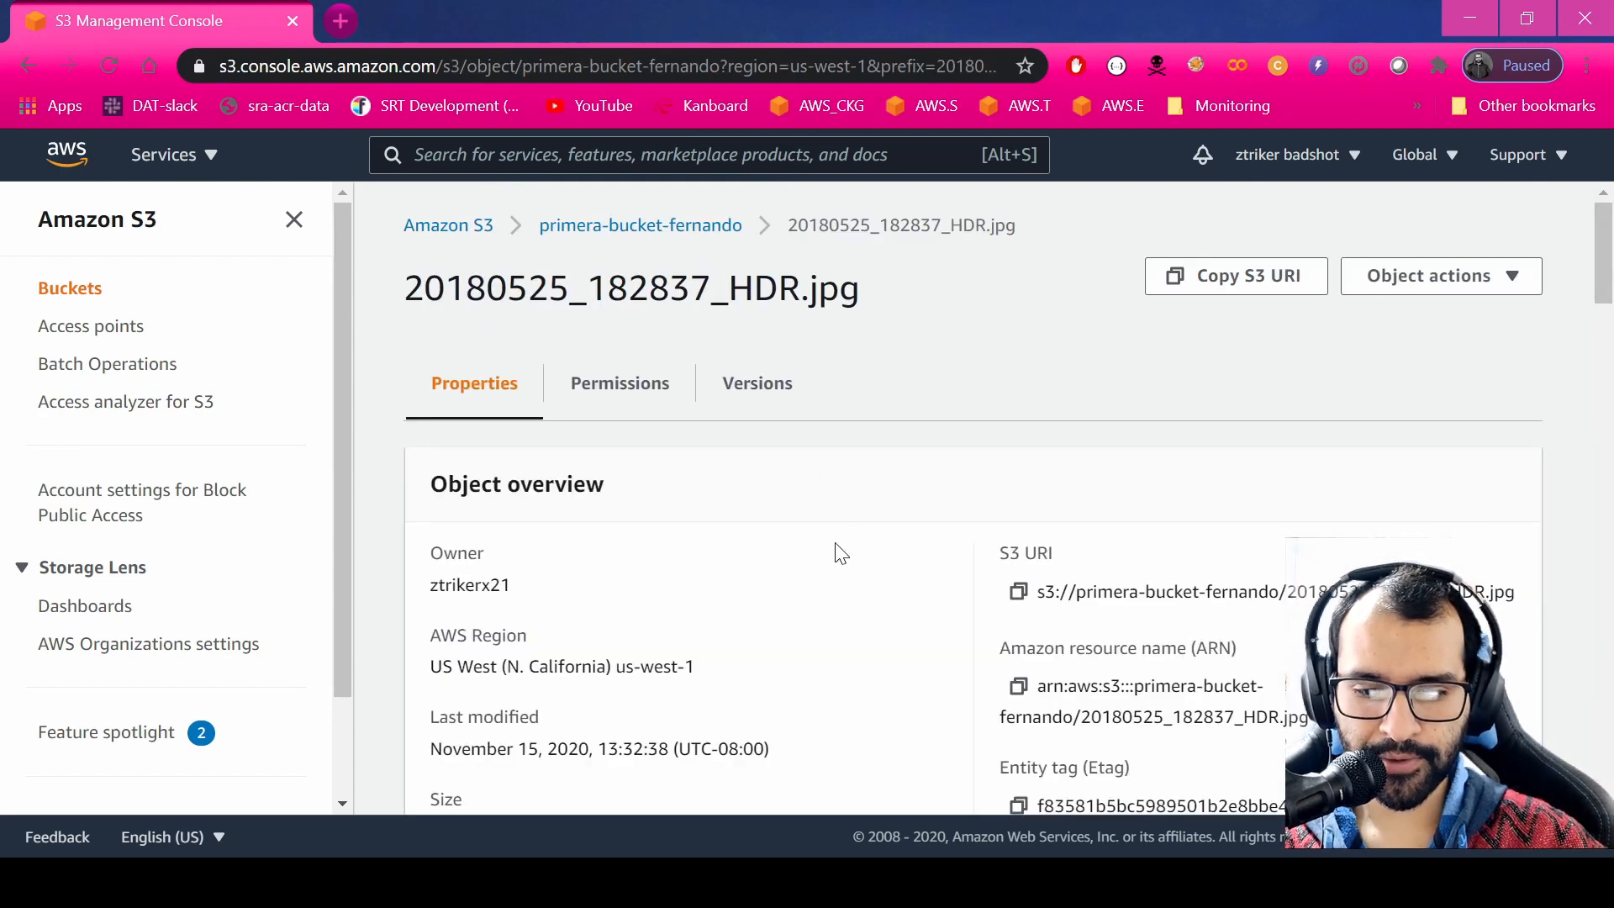
Examine the server-side encryption settings in the properties of 20180525_182837_HDR.jpg.
scroll(790, 587, down, 6)
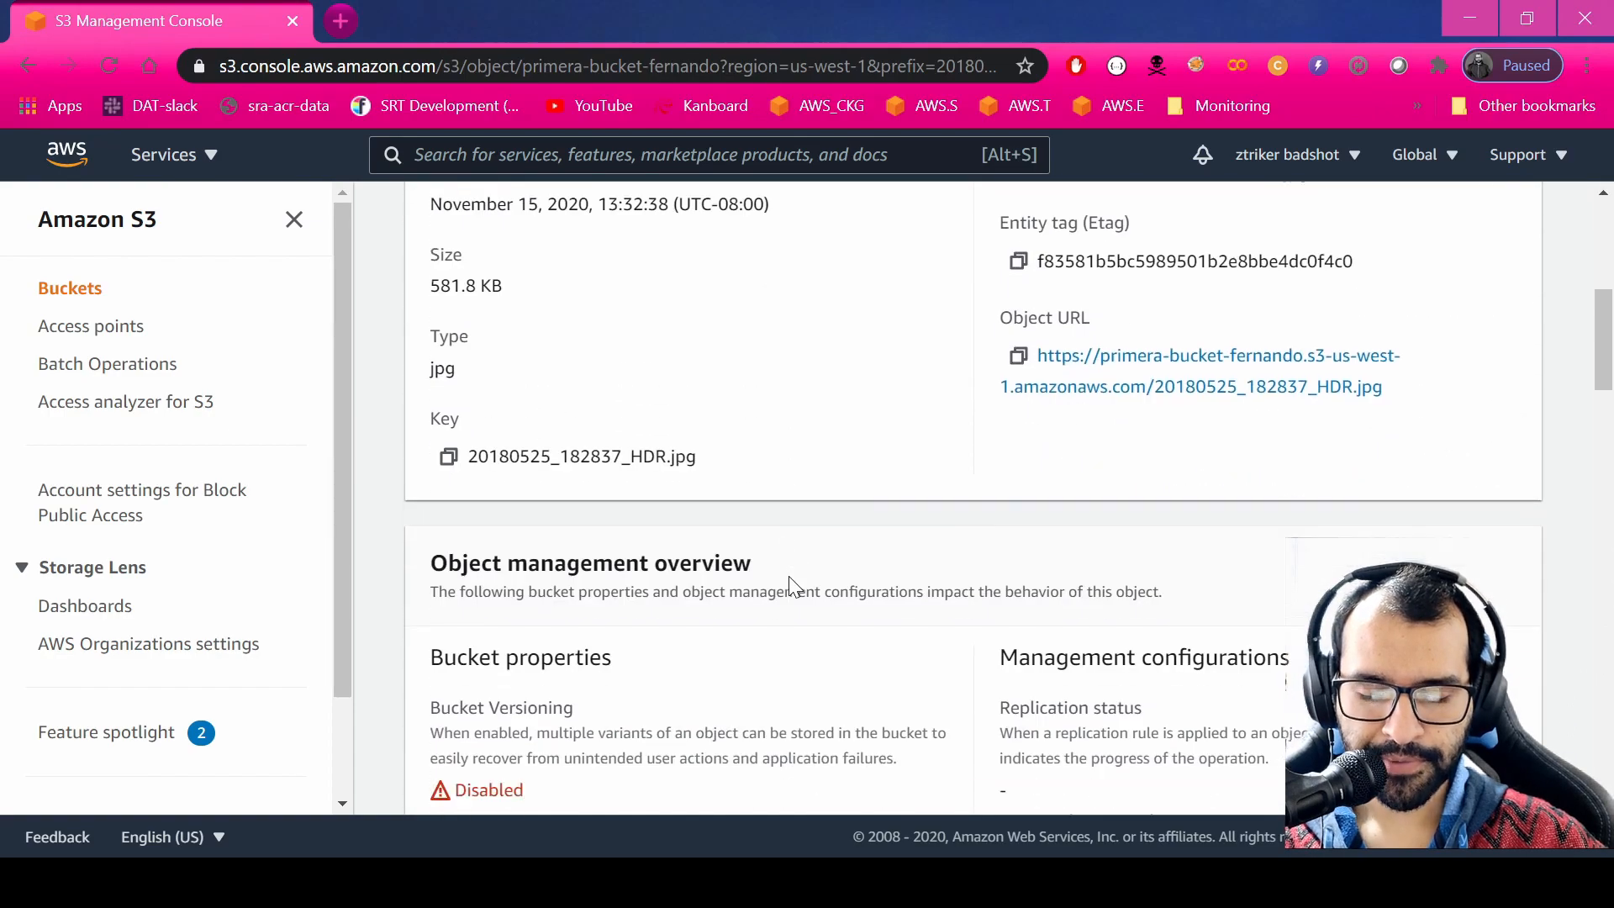
scroll(790, 587, down, 12)
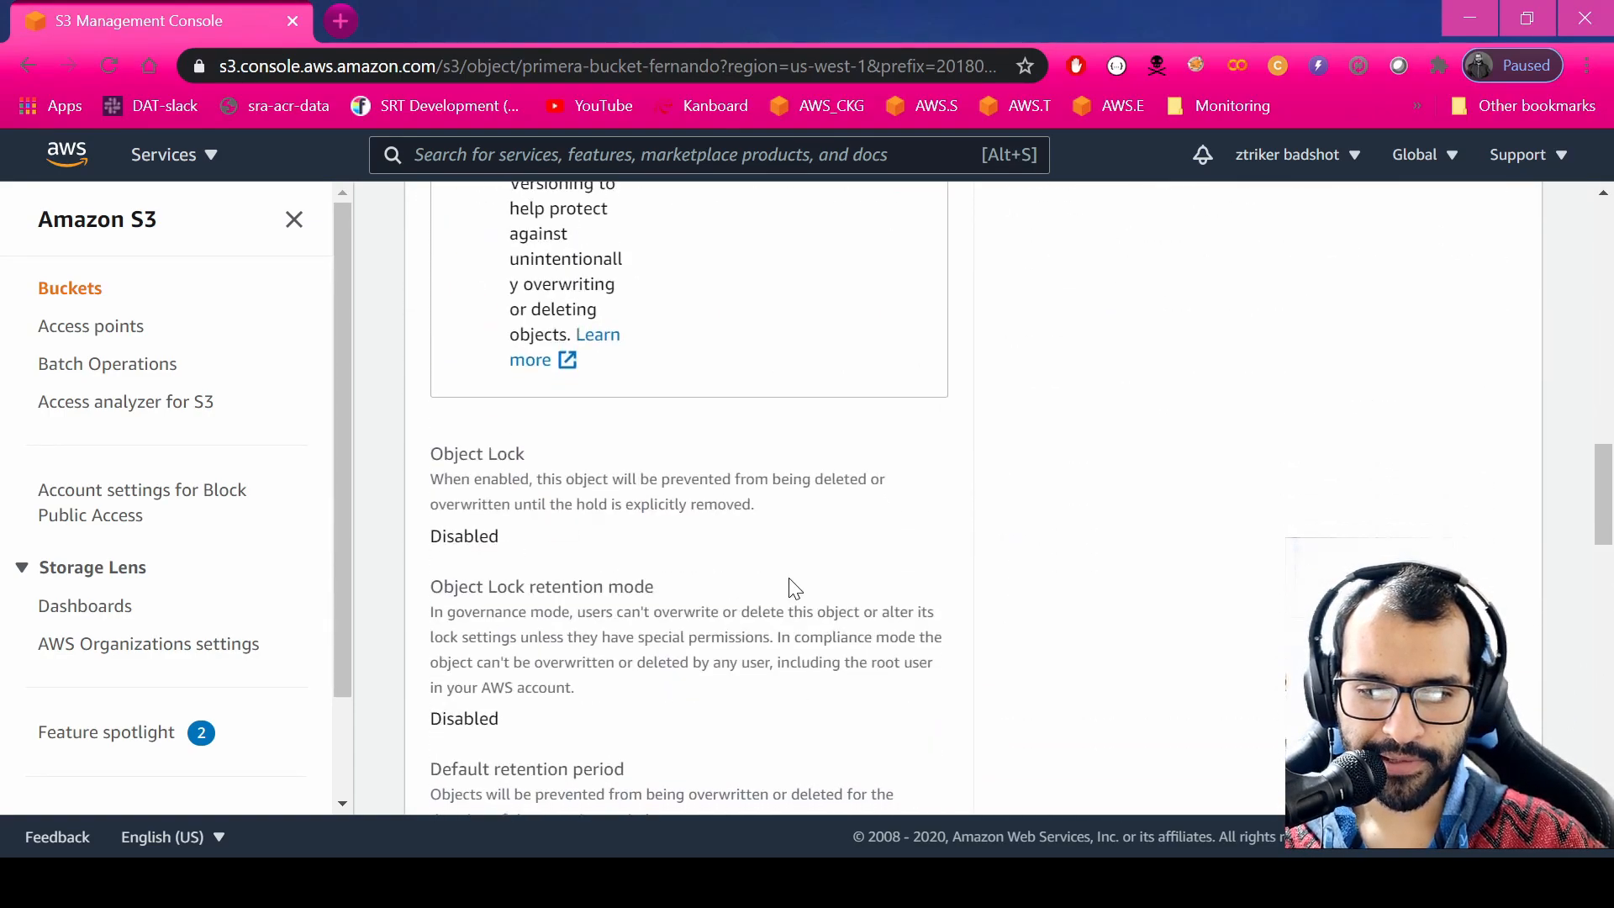
scroll(794, 588, down, 8)
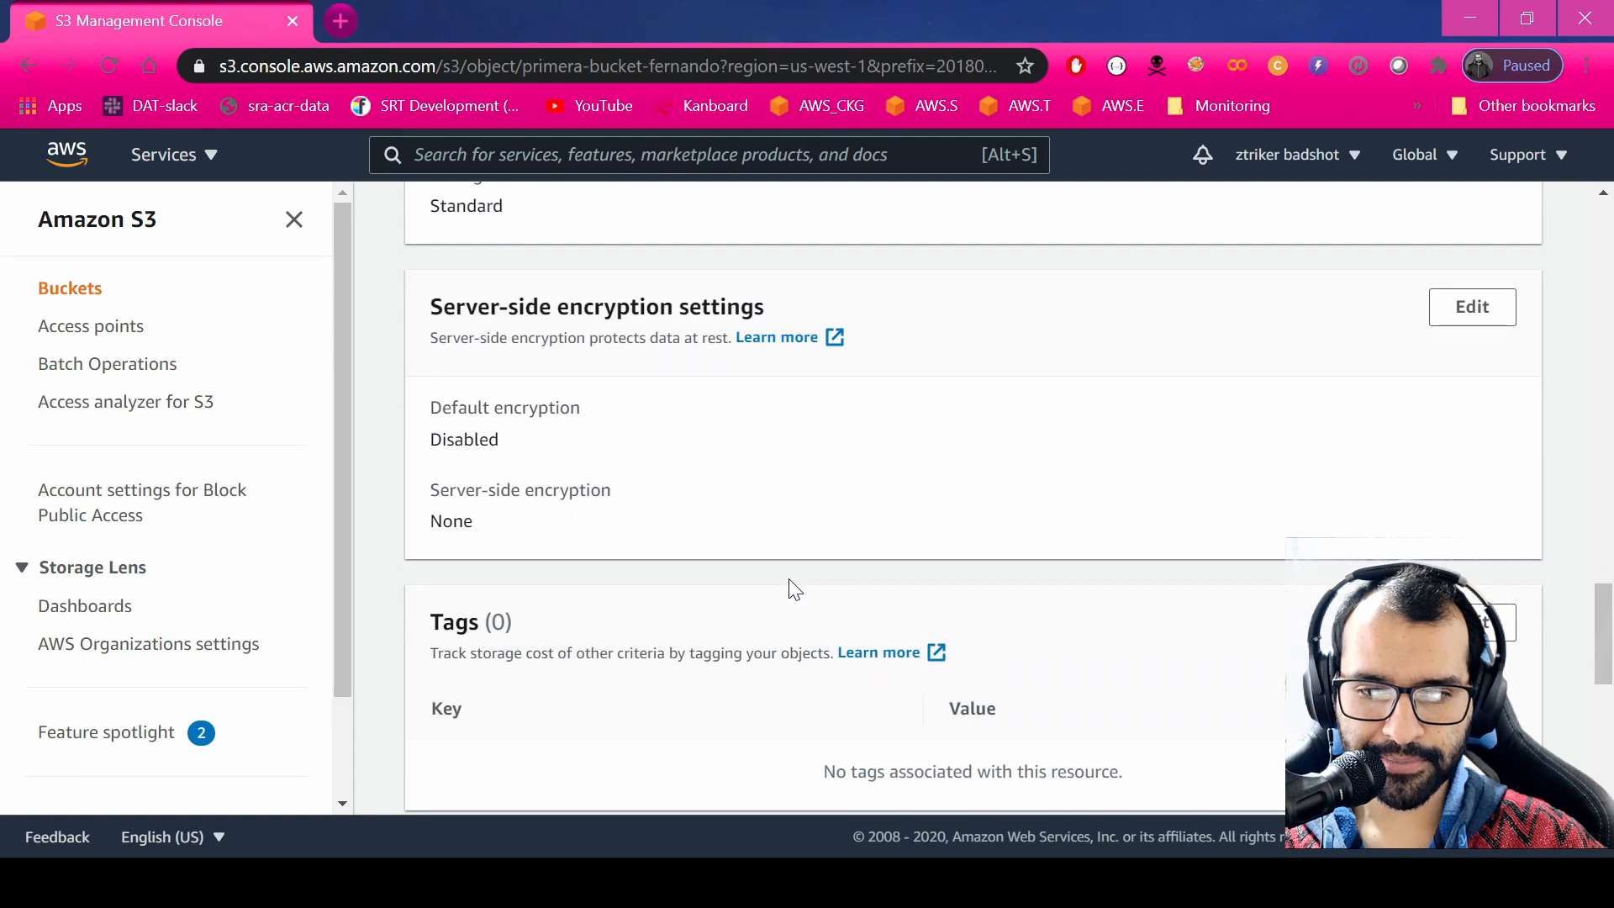
drag(500, 308, 754, 307)
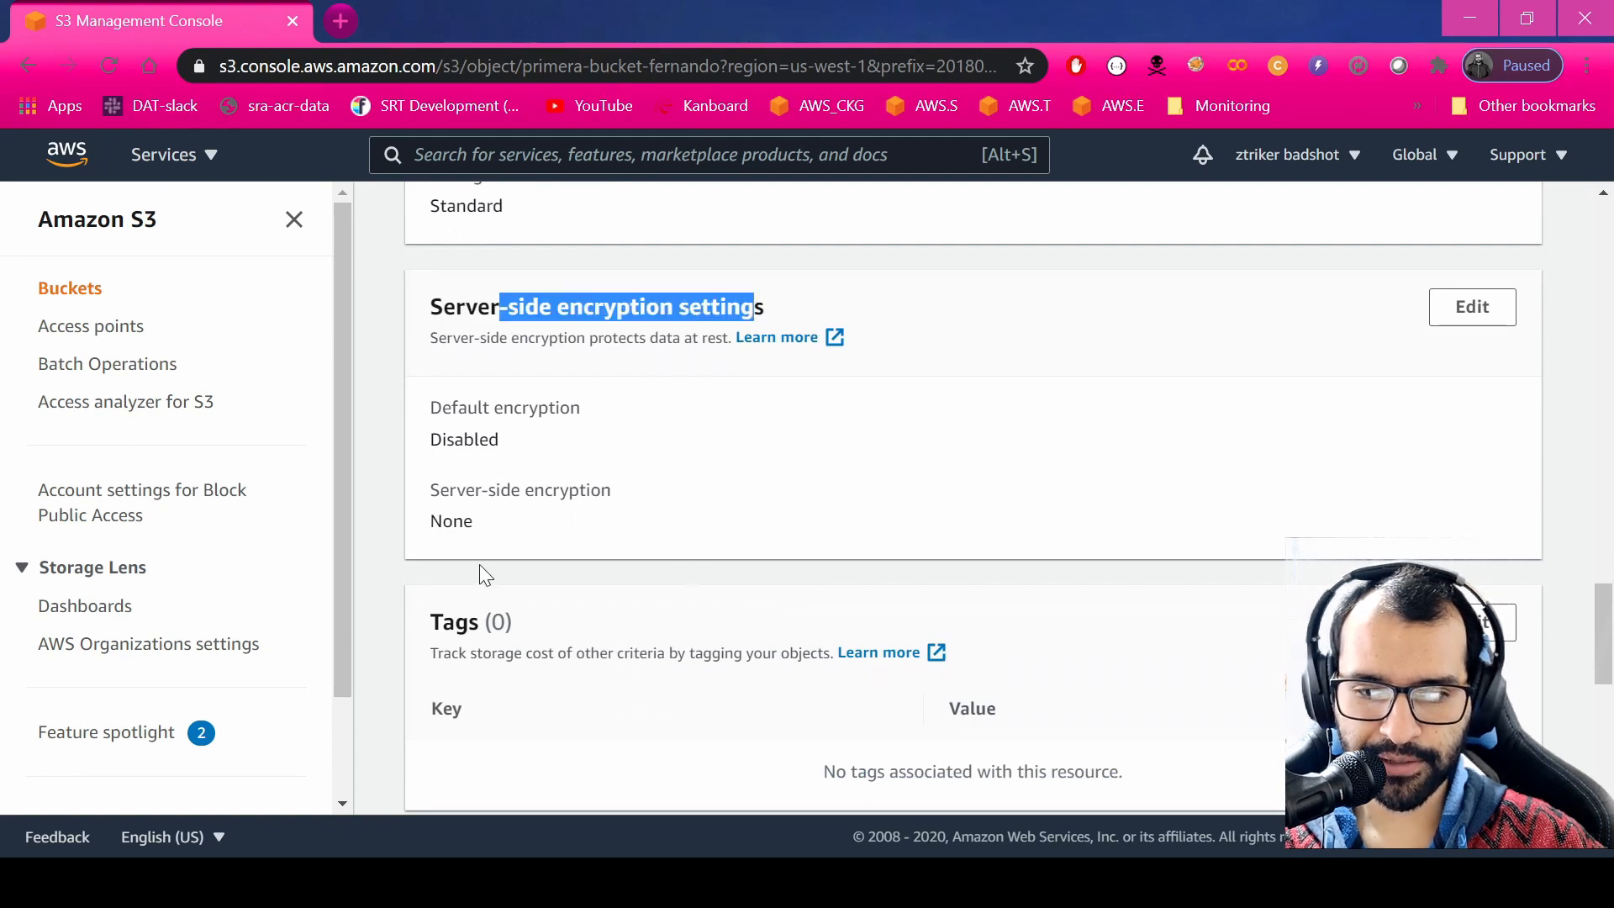
drag(455, 438, 546, 449)
drag(443, 522, 619, 515)
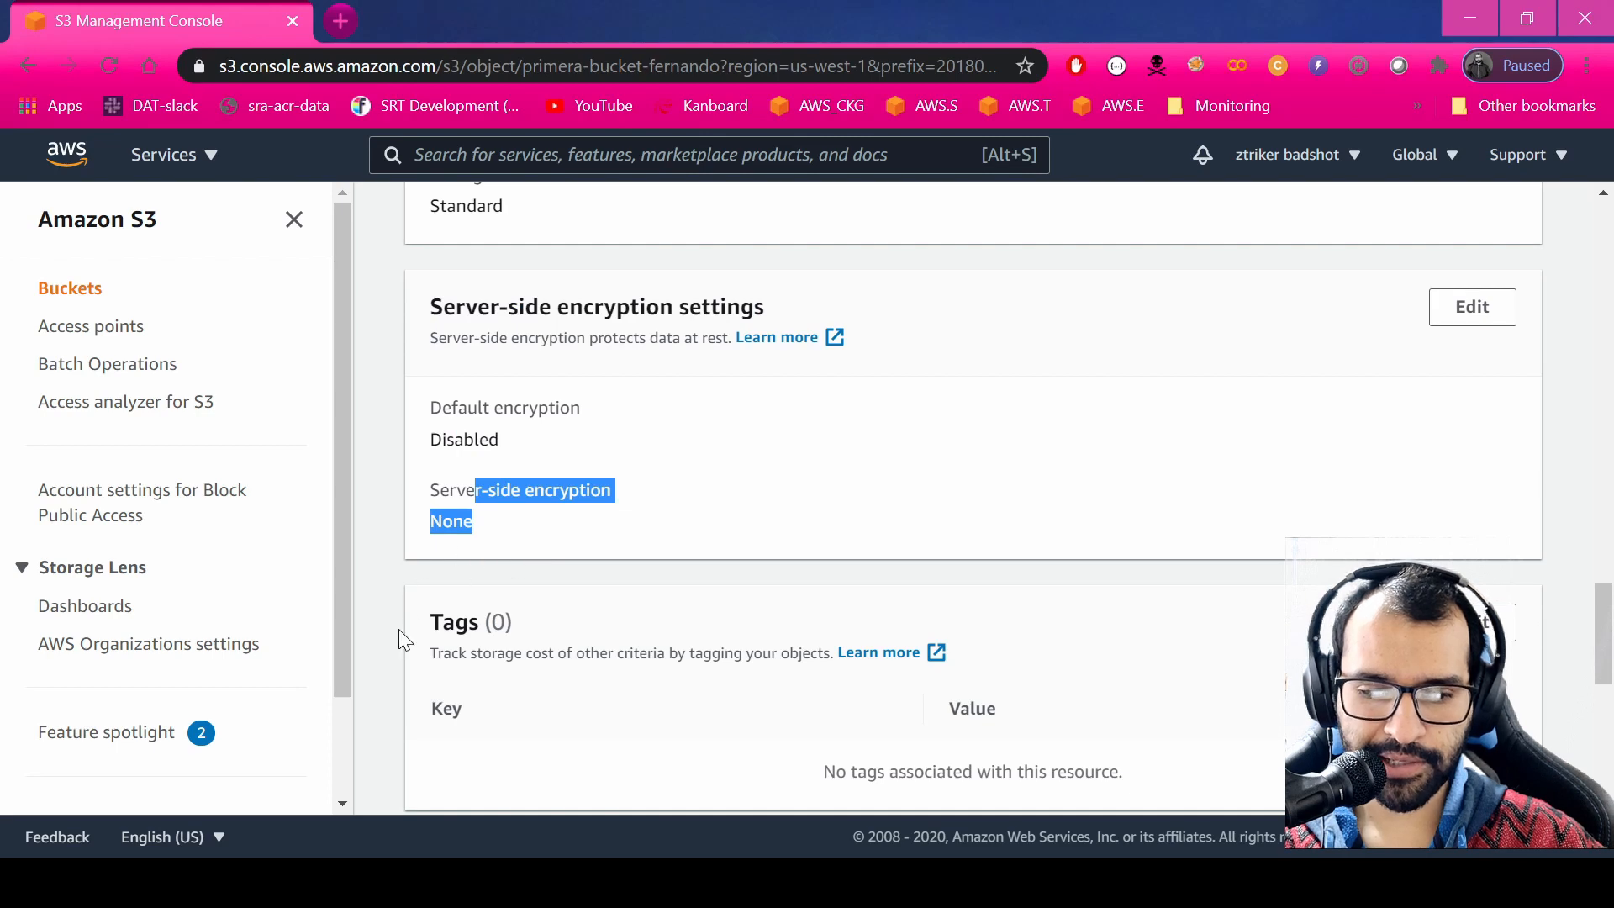
Switch the console language to Español and reread the object's server-side encryption settings.
click(160, 837)
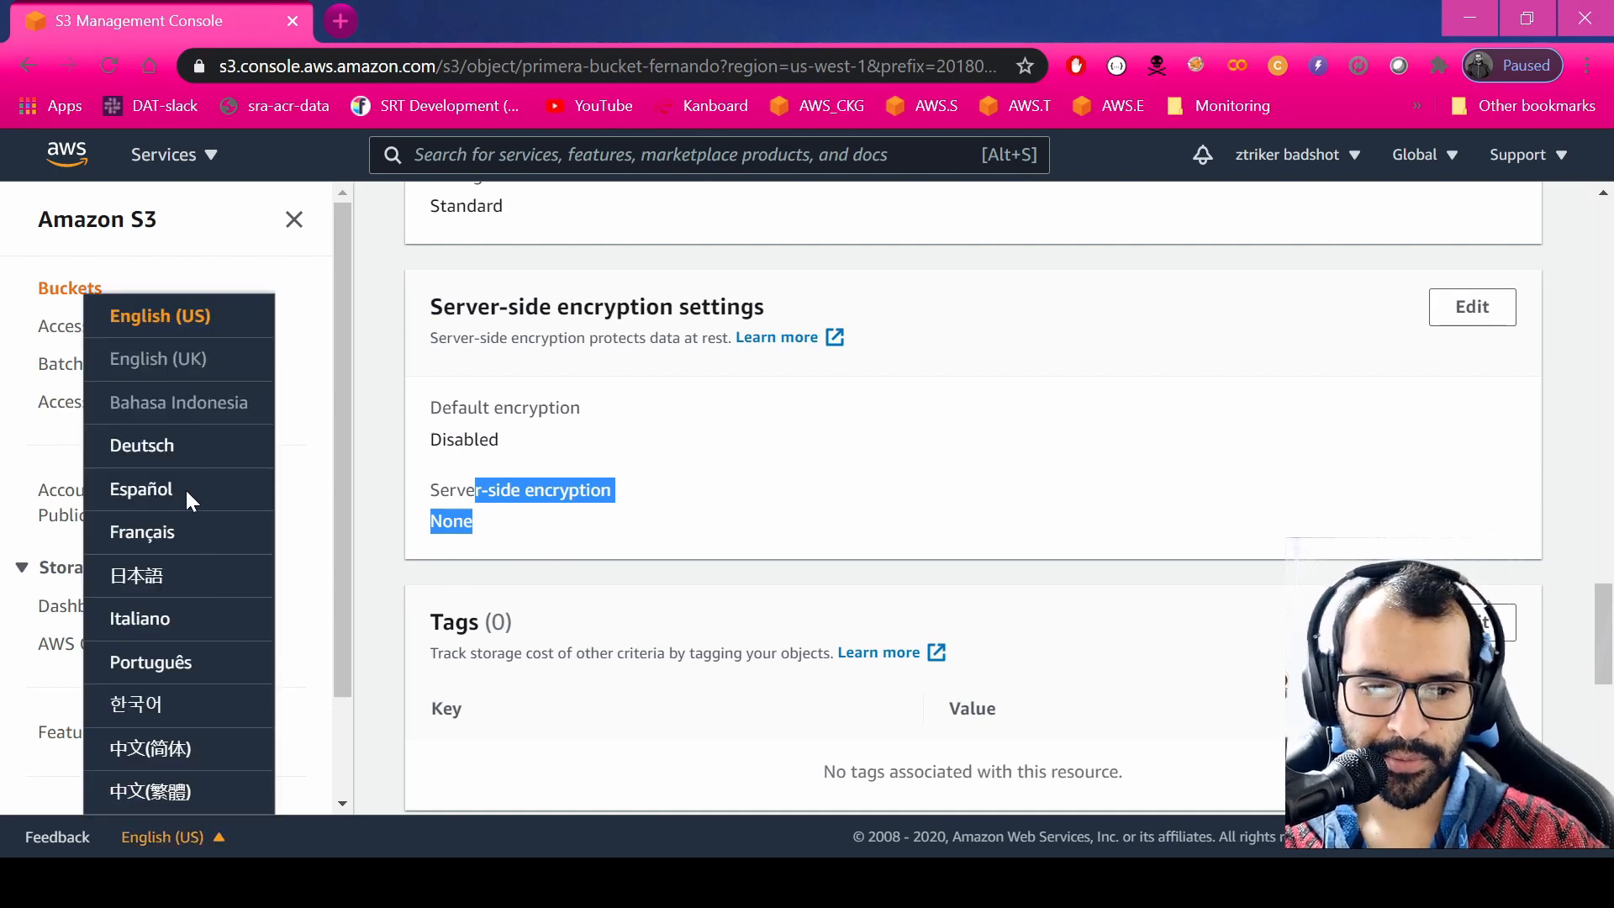
click(164, 492)
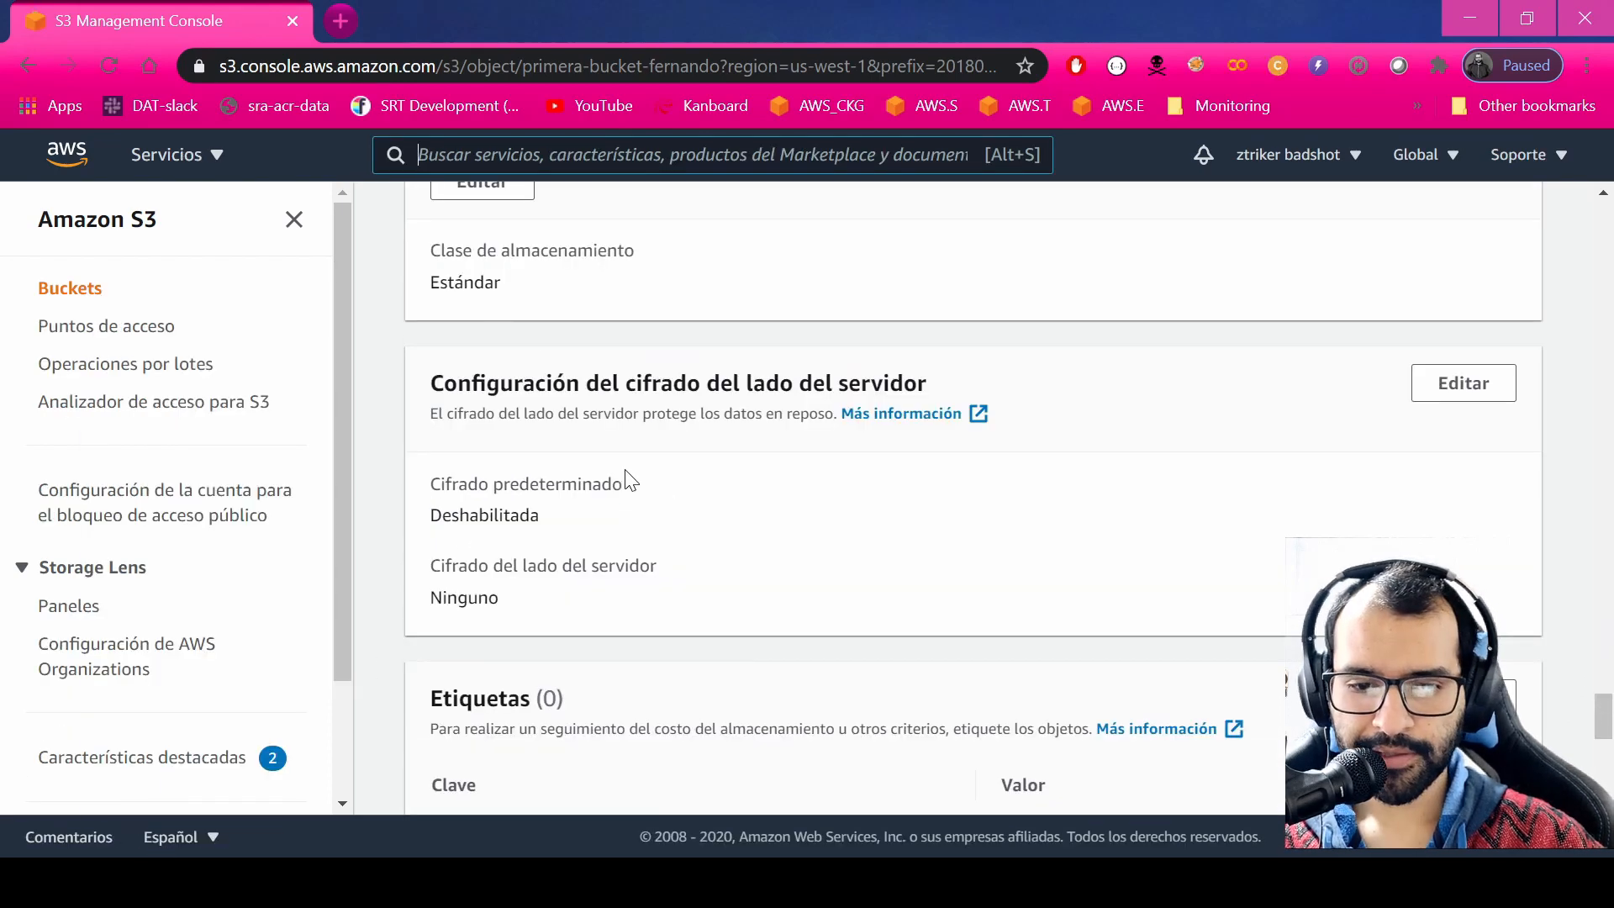
drag(625, 383, 720, 383)
drag(458, 515, 494, 556)
click(548, 581)
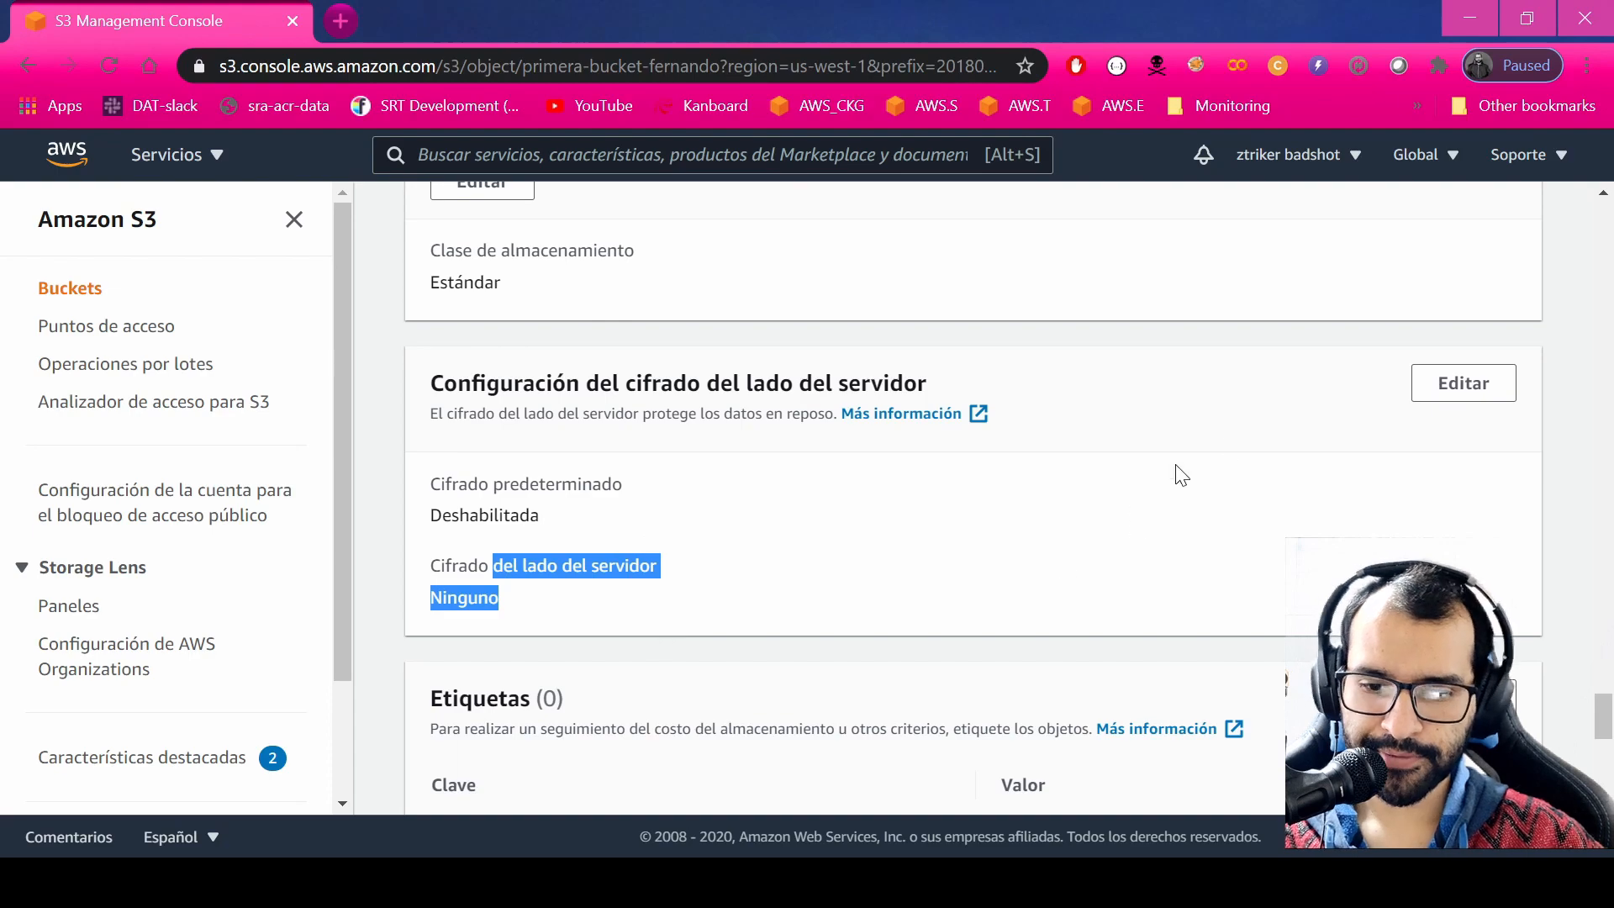
Enable server-side encryption on 20180525_182837_HDR.jpg with the Amazon S3 key (SSE-S3) and save the change.
click(1463, 383)
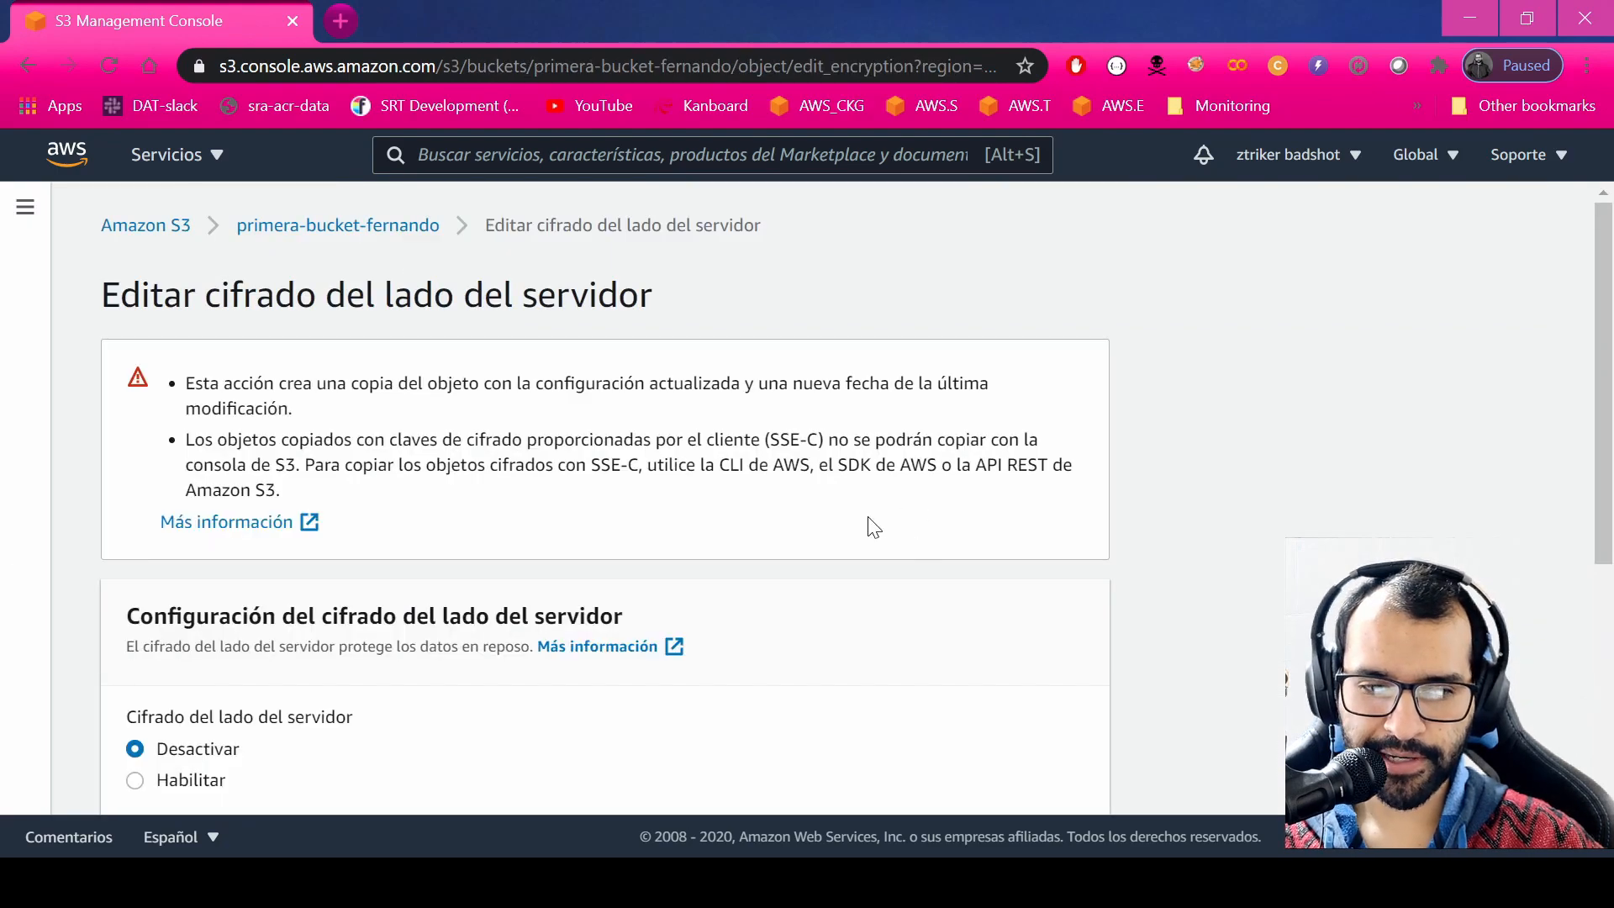
scroll(874, 527, down, 3)
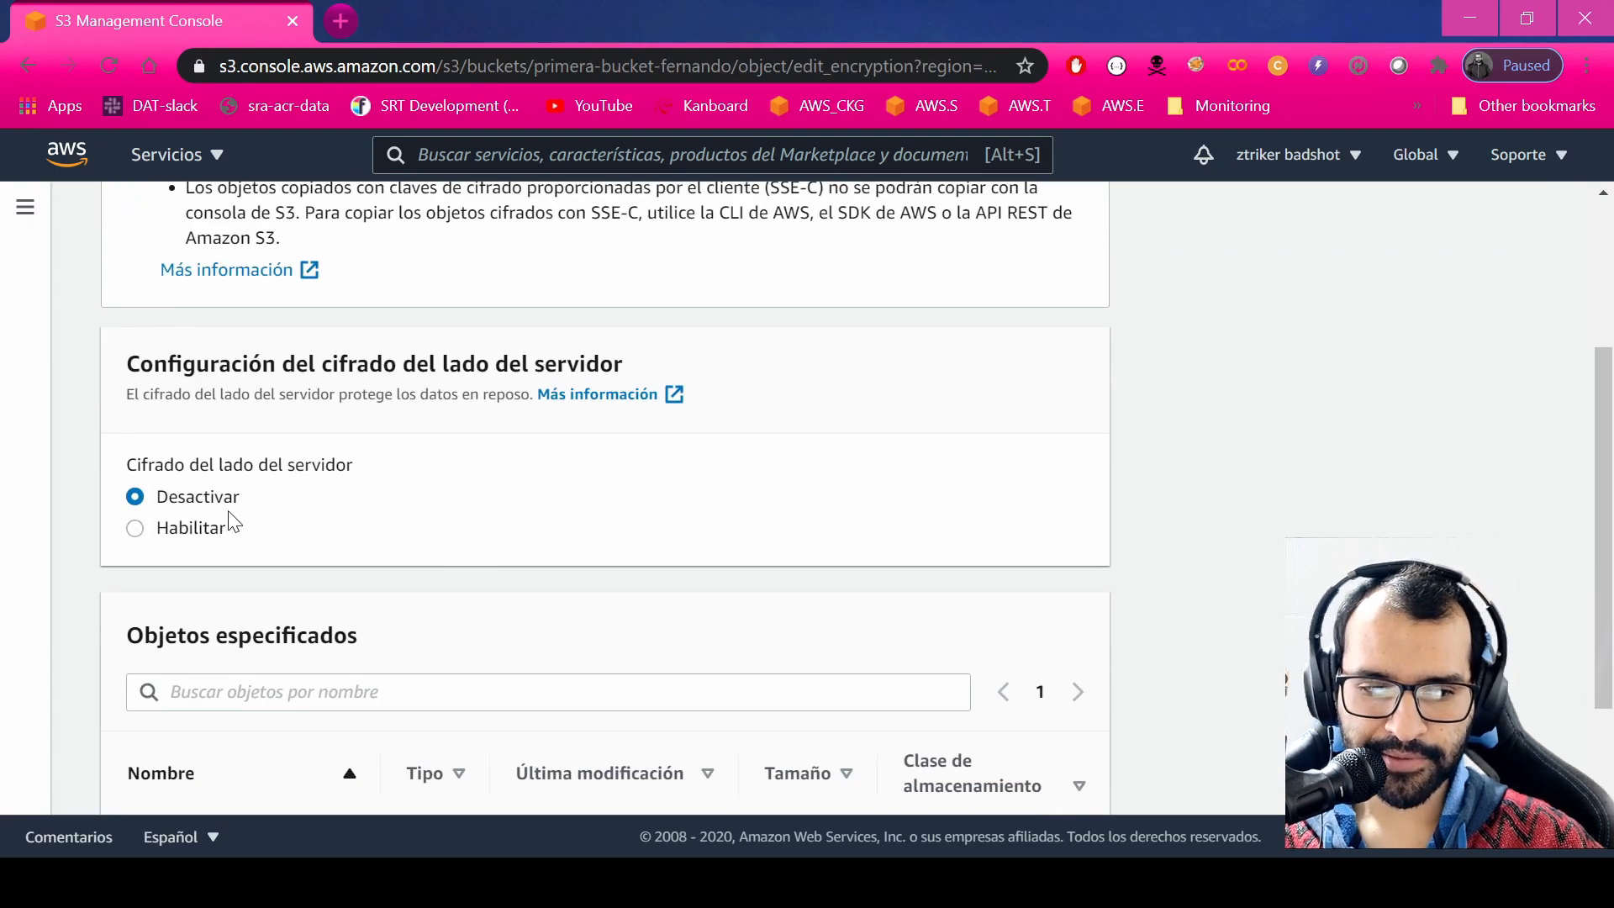
click(210, 529)
scroll(493, 505, down, 1)
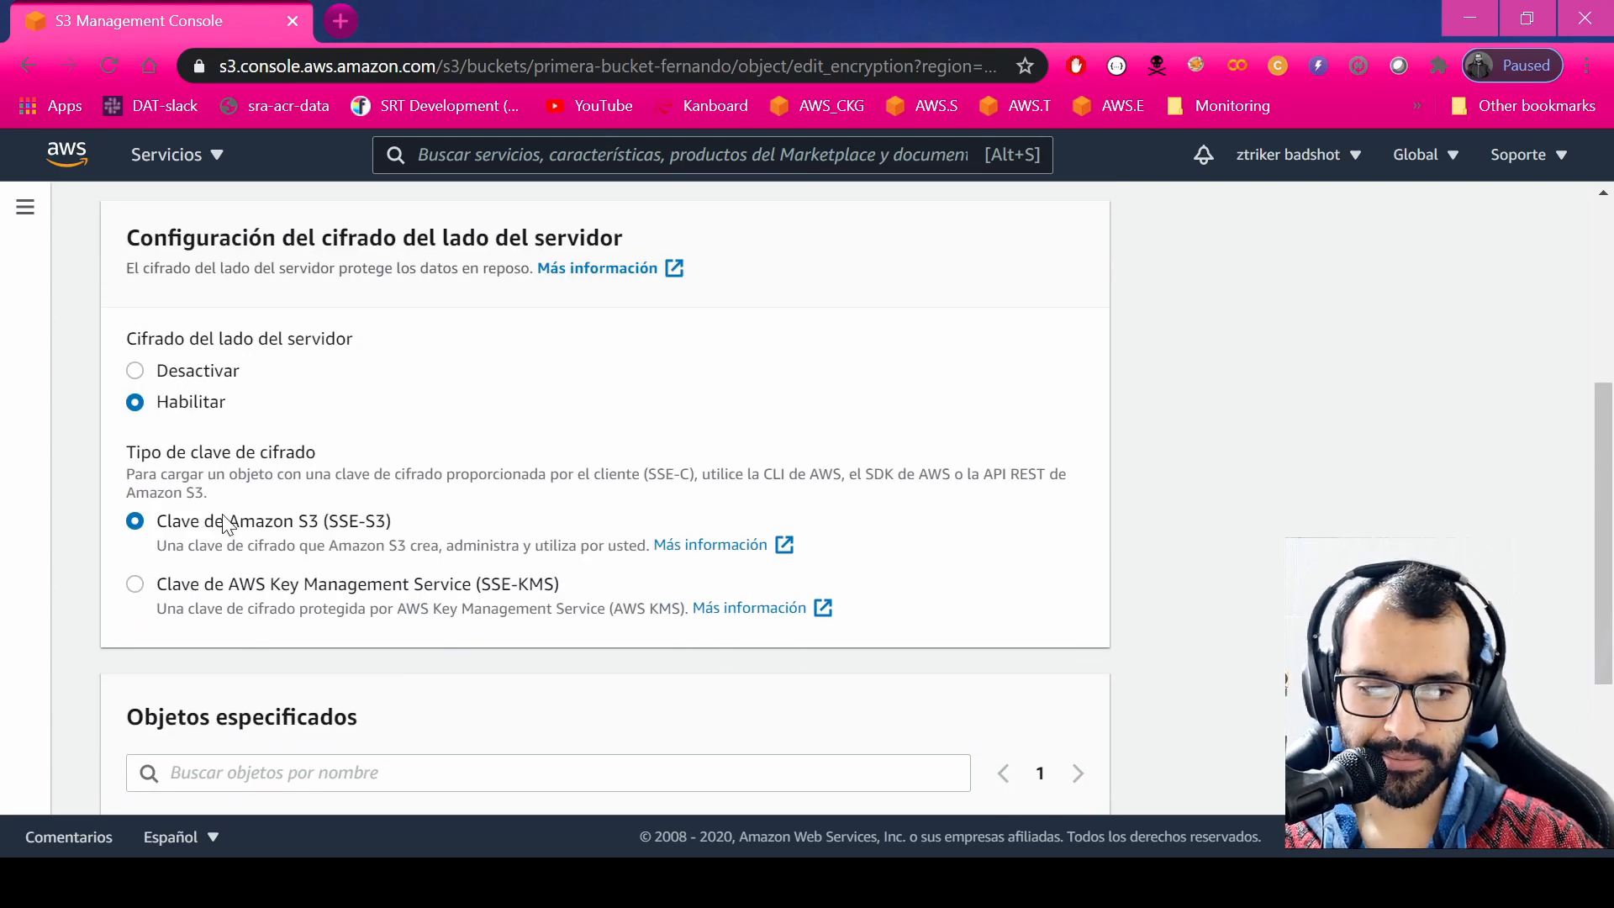
drag(182, 522, 317, 538)
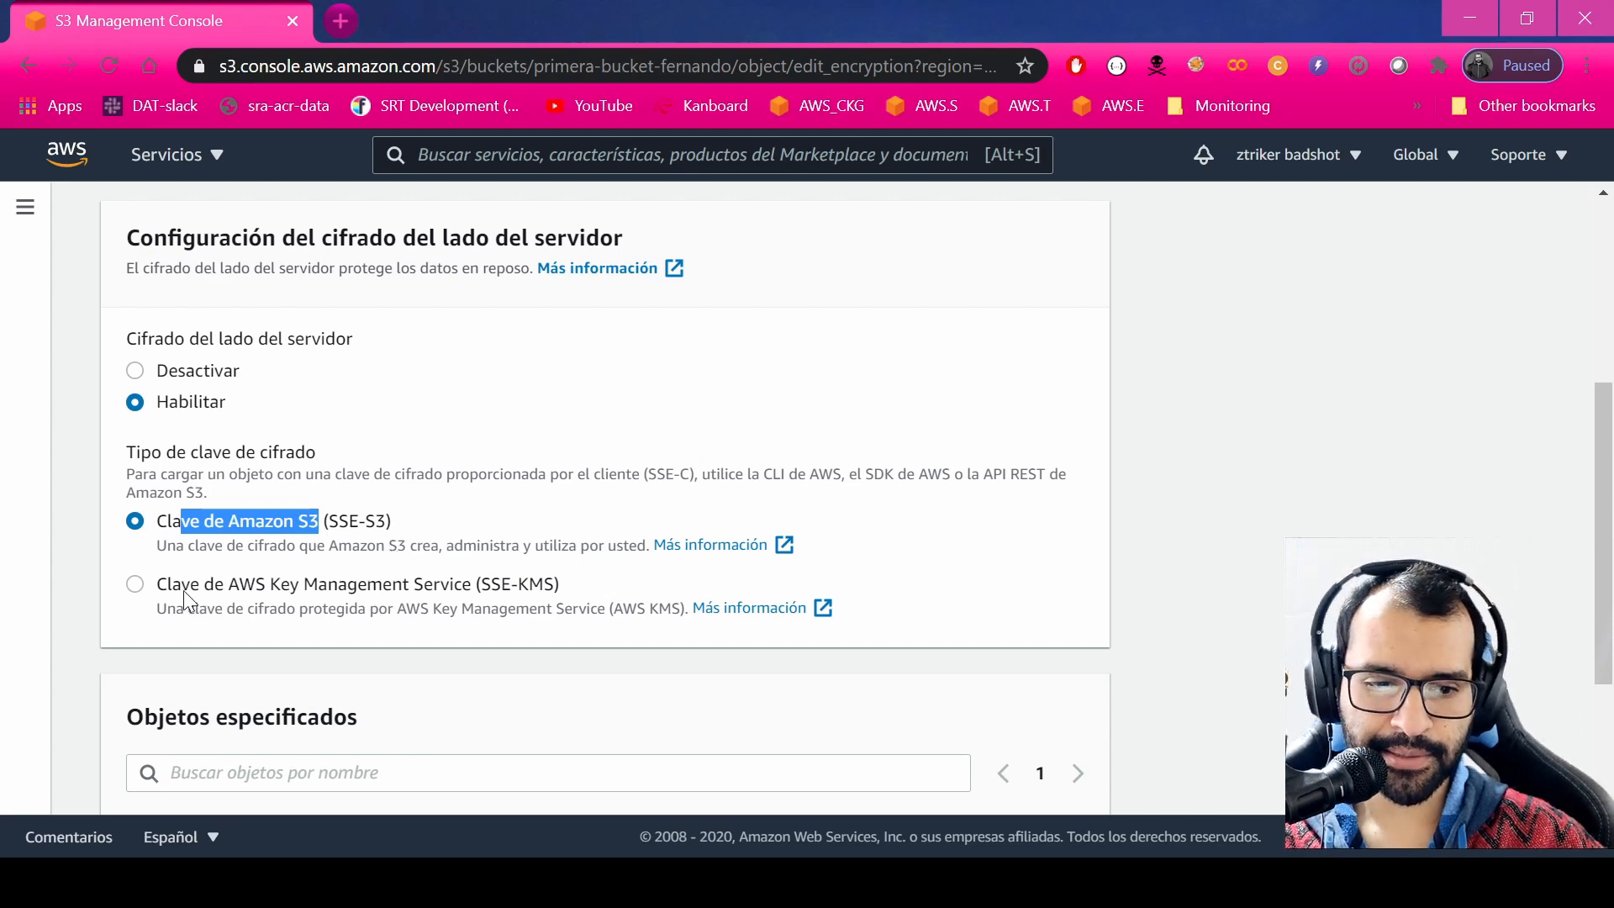
drag(173, 586, 445, 586)
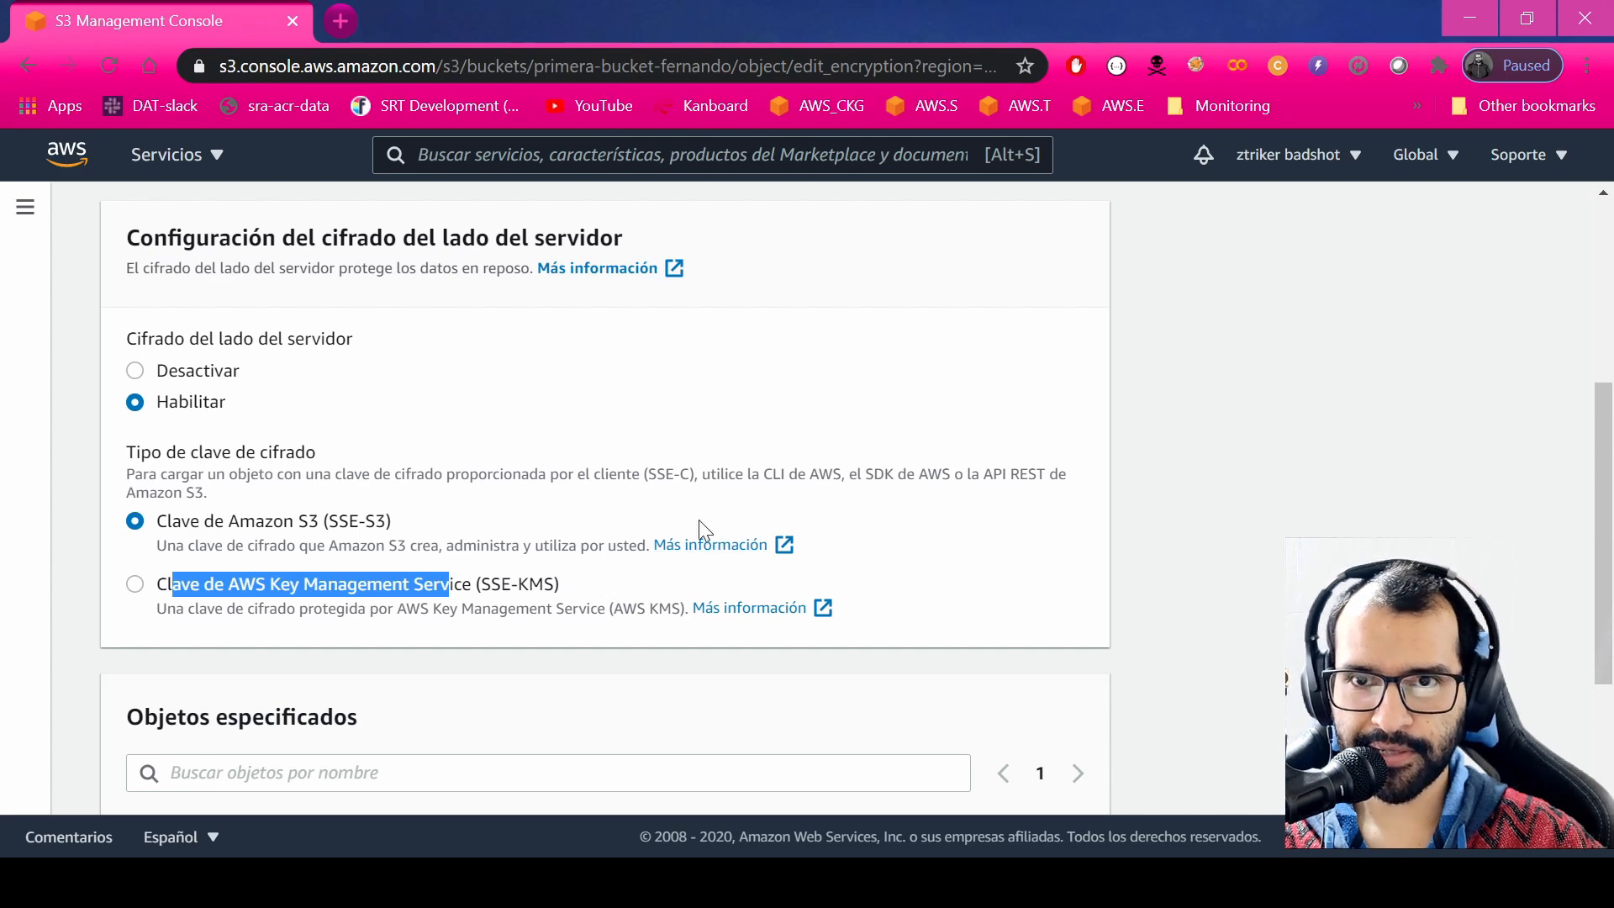
click(419, 522)
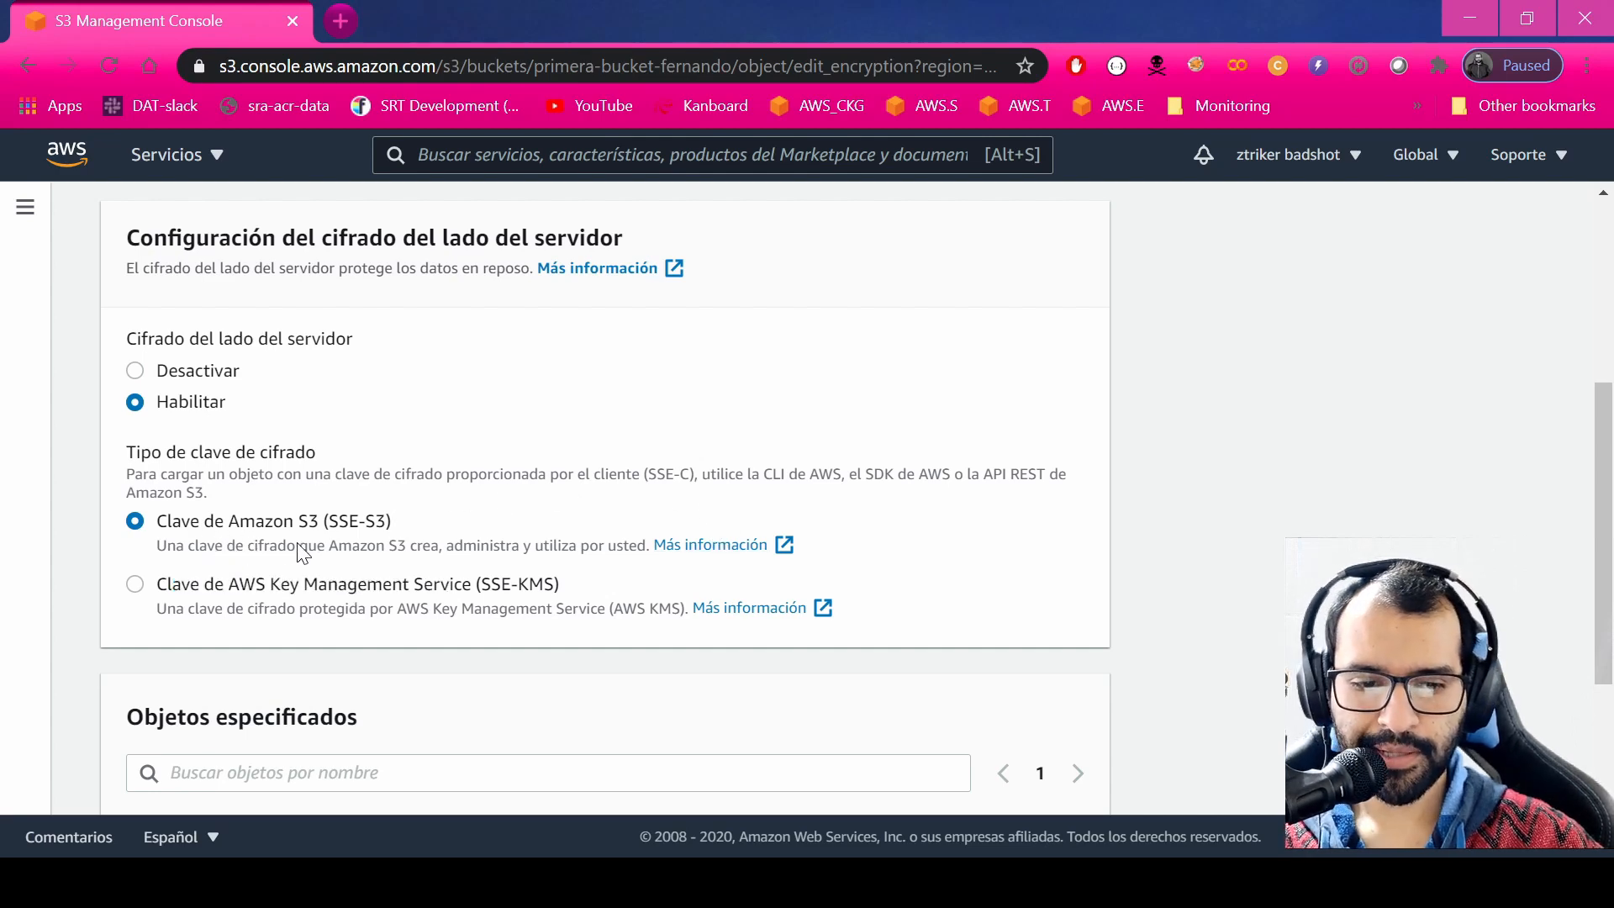
scroll(303, 551, down, 3)
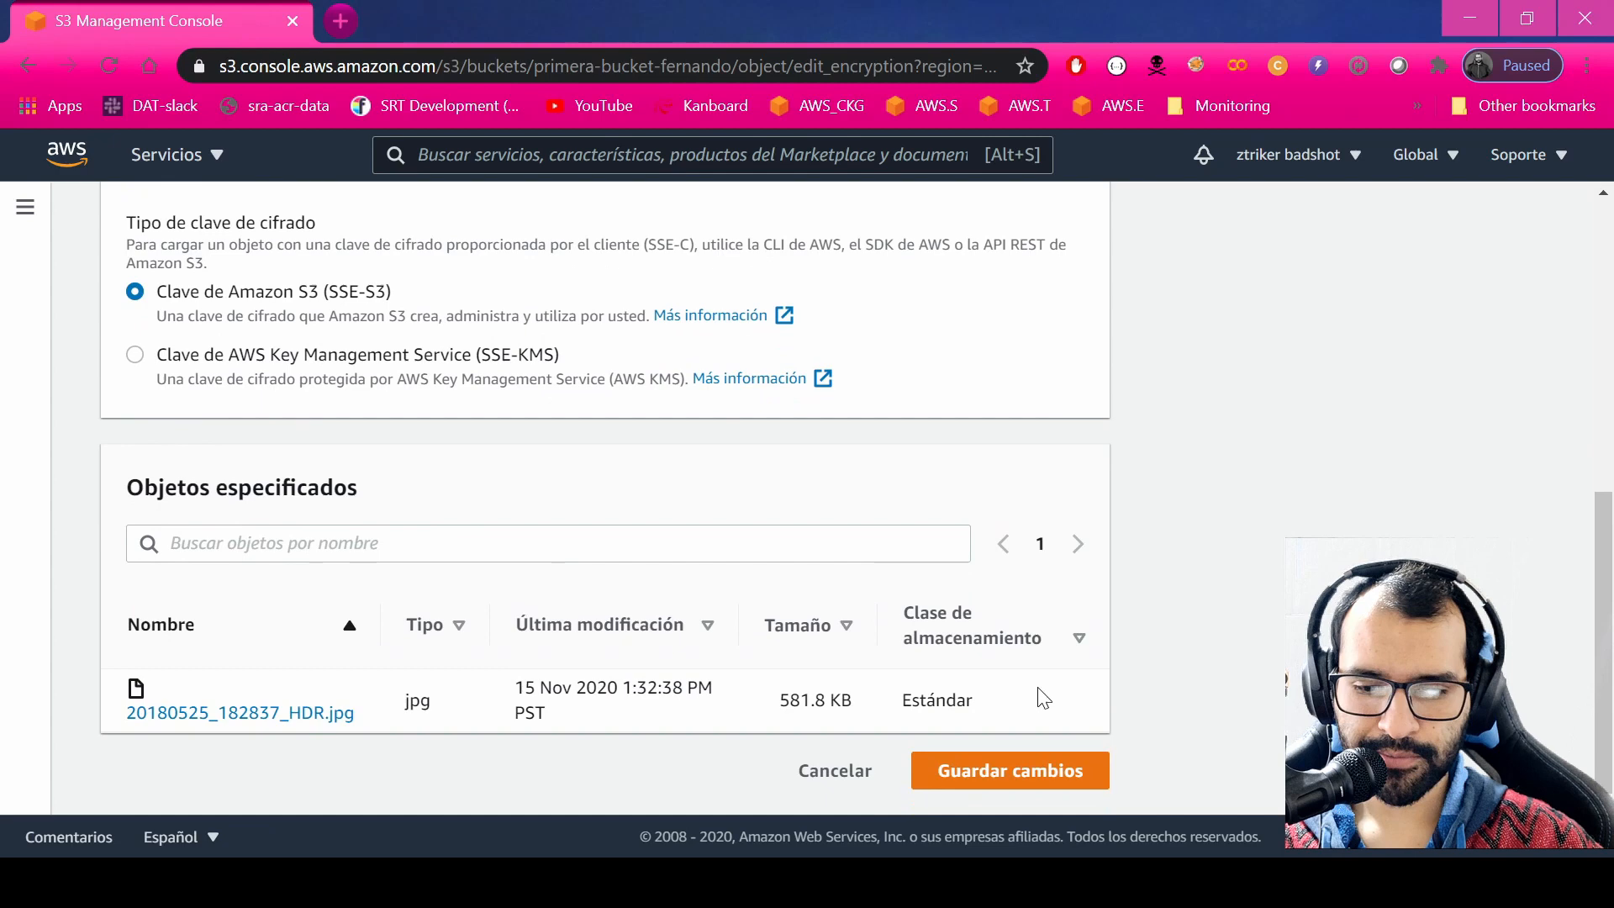
click(1071, 772)
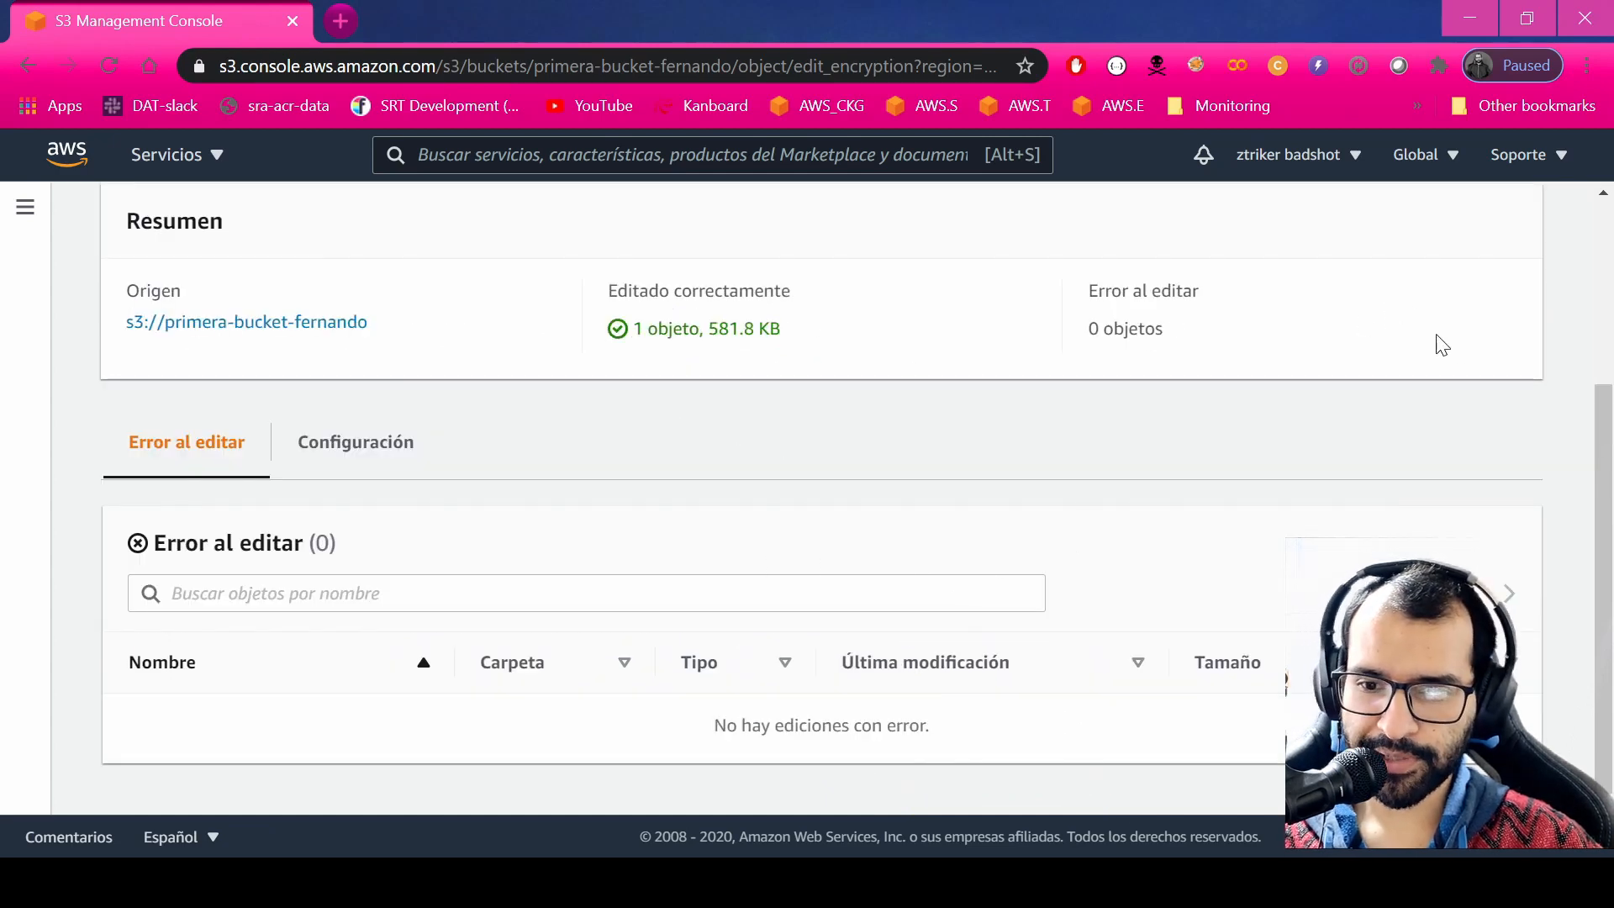
Close the edit summary and check the server-side encryption settings in the properties of 20180525_182837_HDR.jpg.
scroll(1429, 337, up, 3)
click(1496, 286)
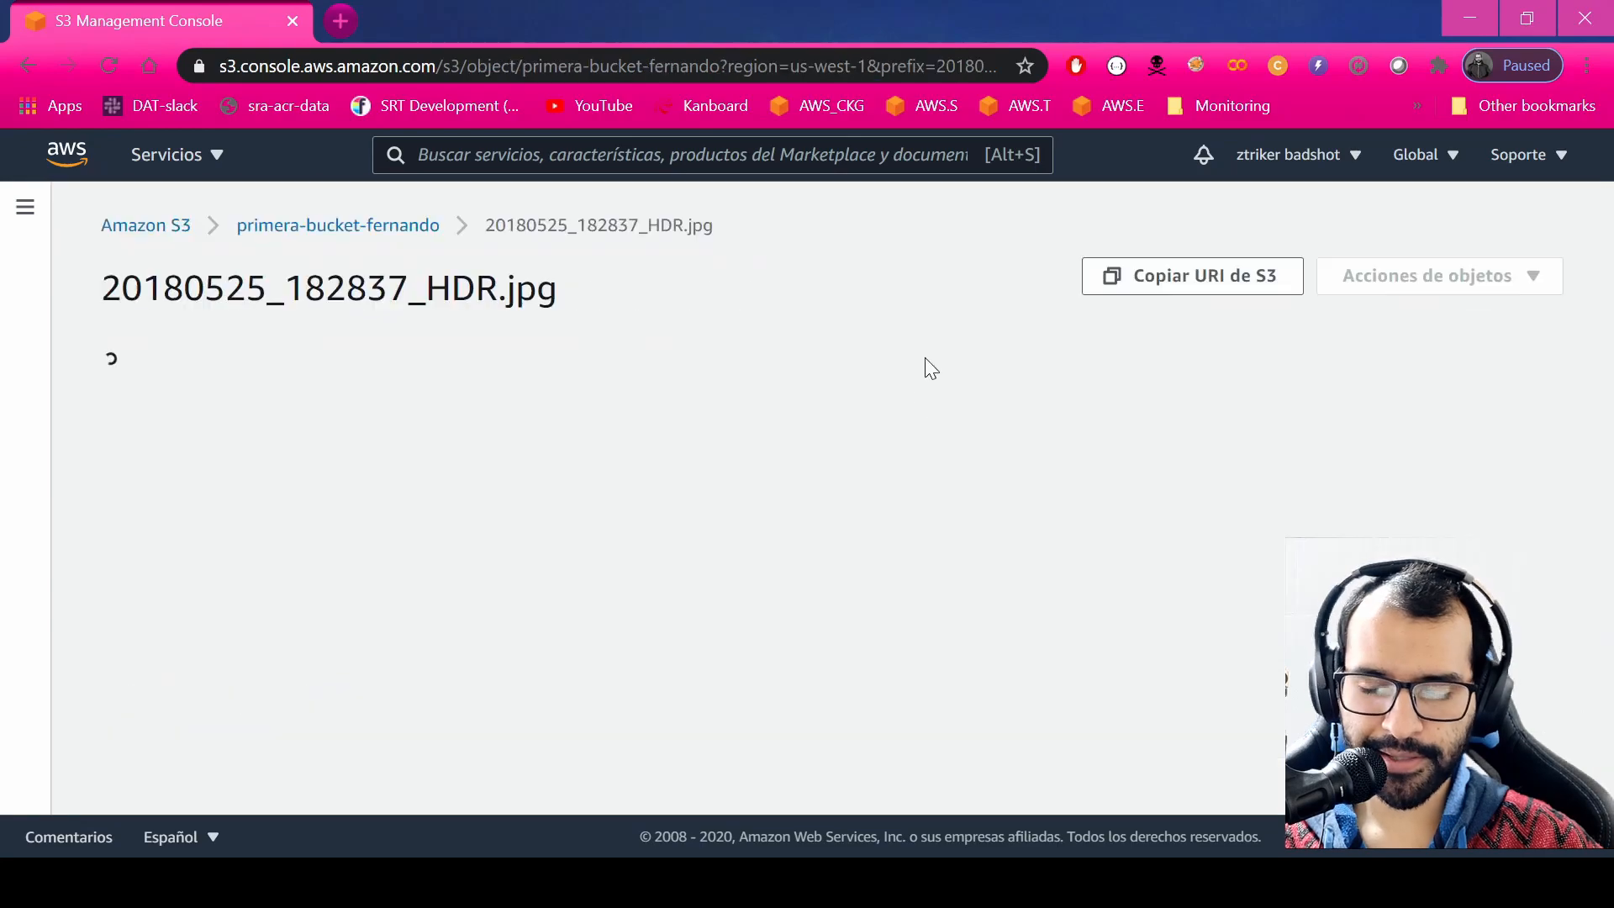
scroll(587, 580, down, 6)
scroll(589, 576, down, 10)
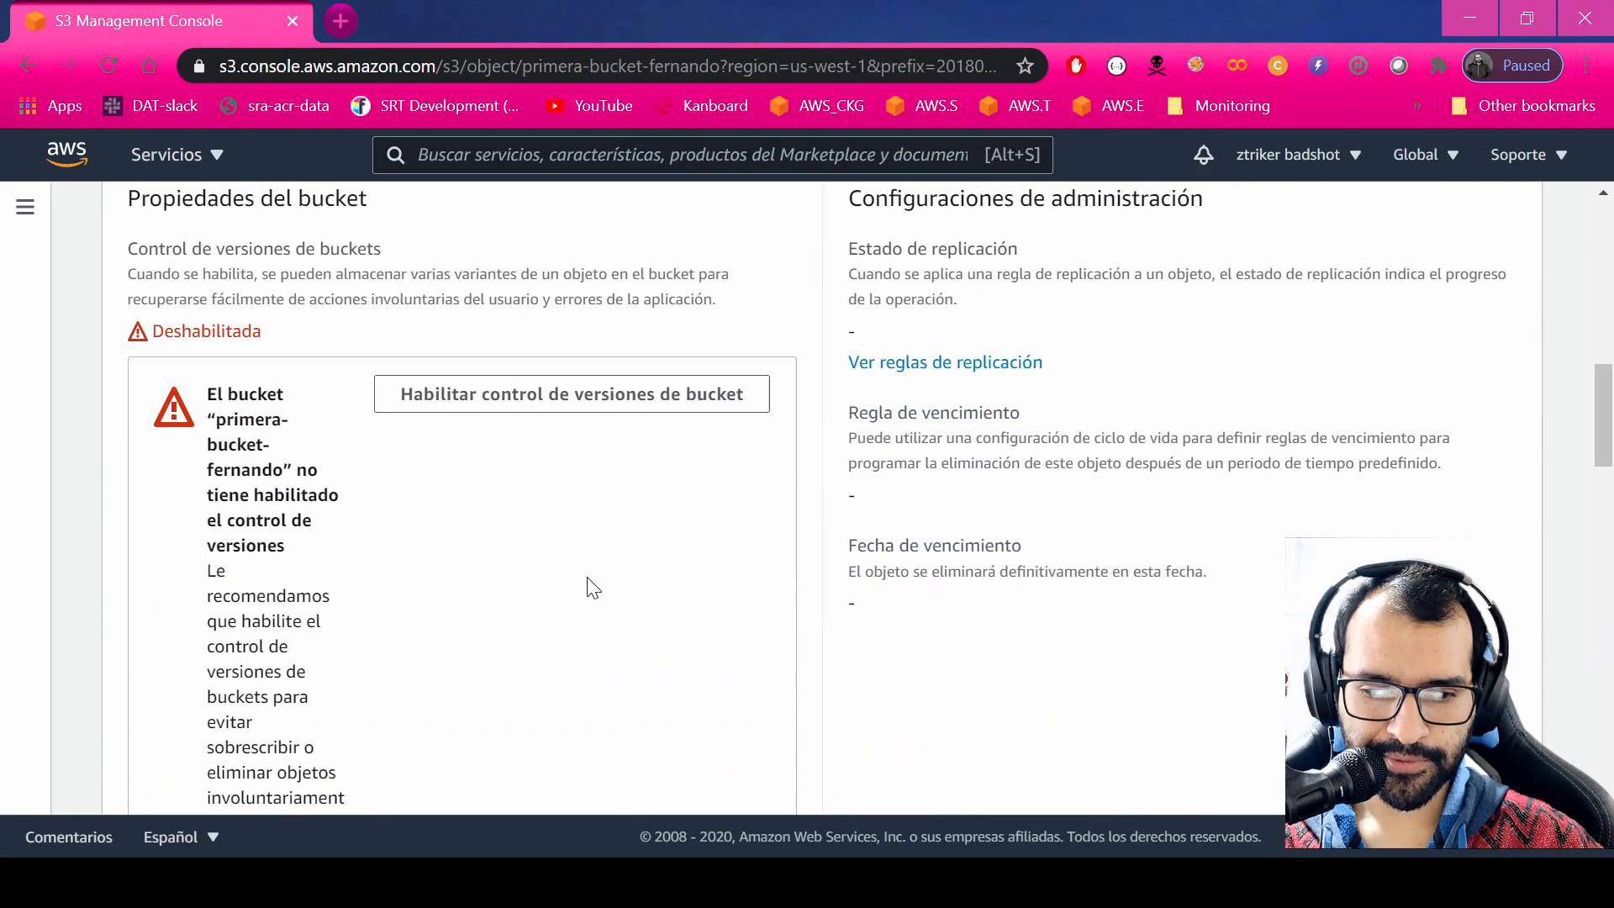
scroll(588, 580, down, 5)
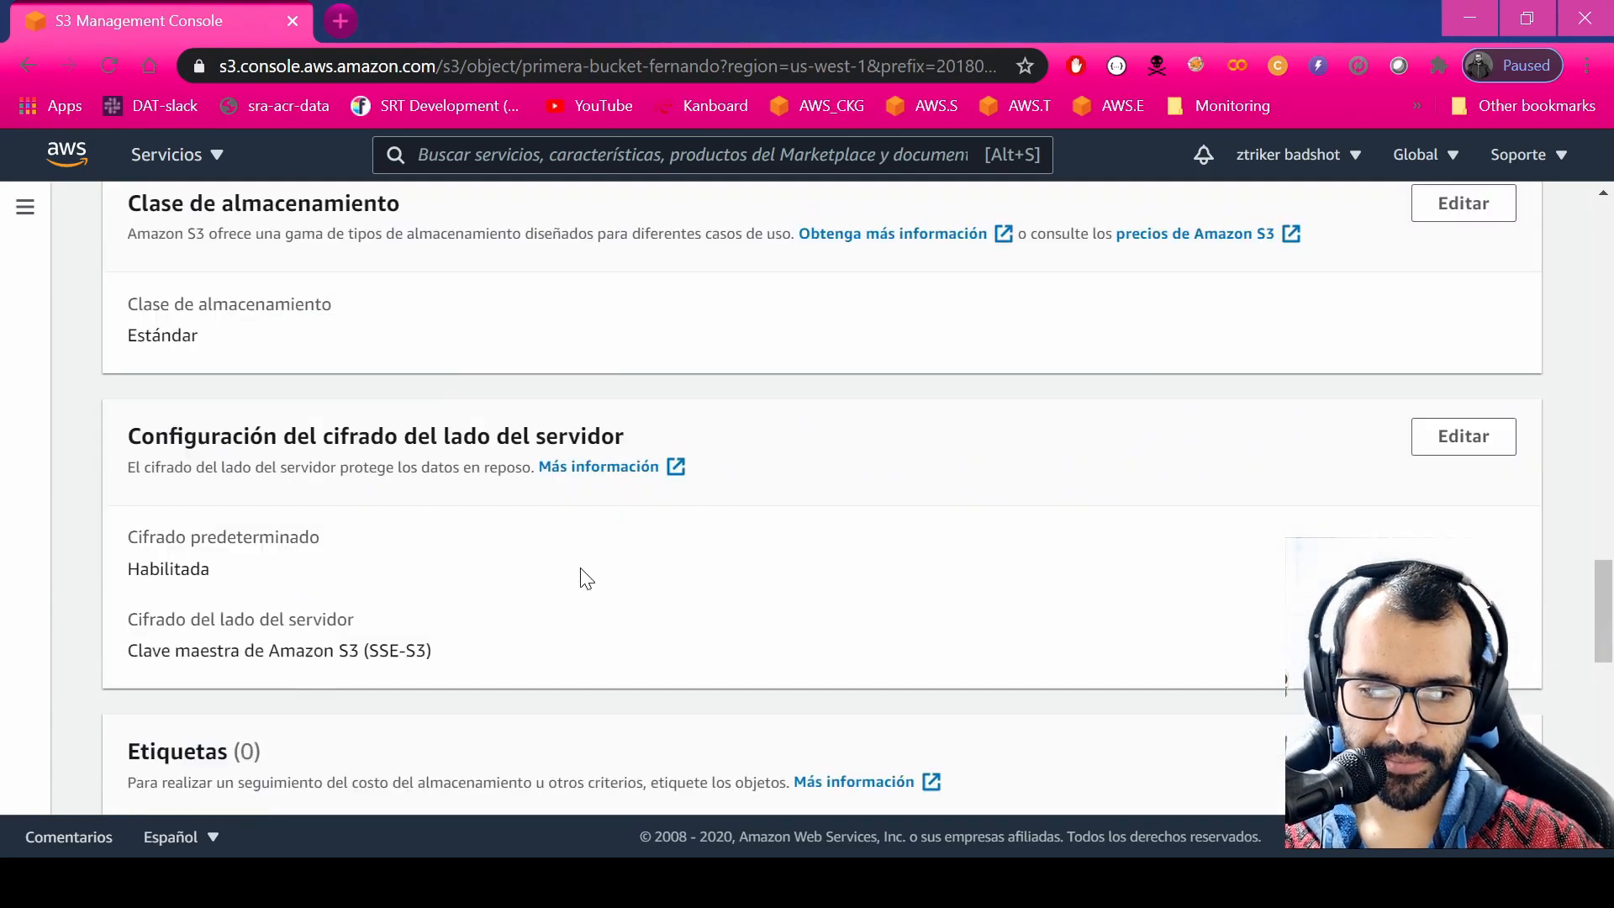
scroll(421, 533, up, 1)
drag(236, 397, 461, 519)
drag(232, 598, 389, 613)
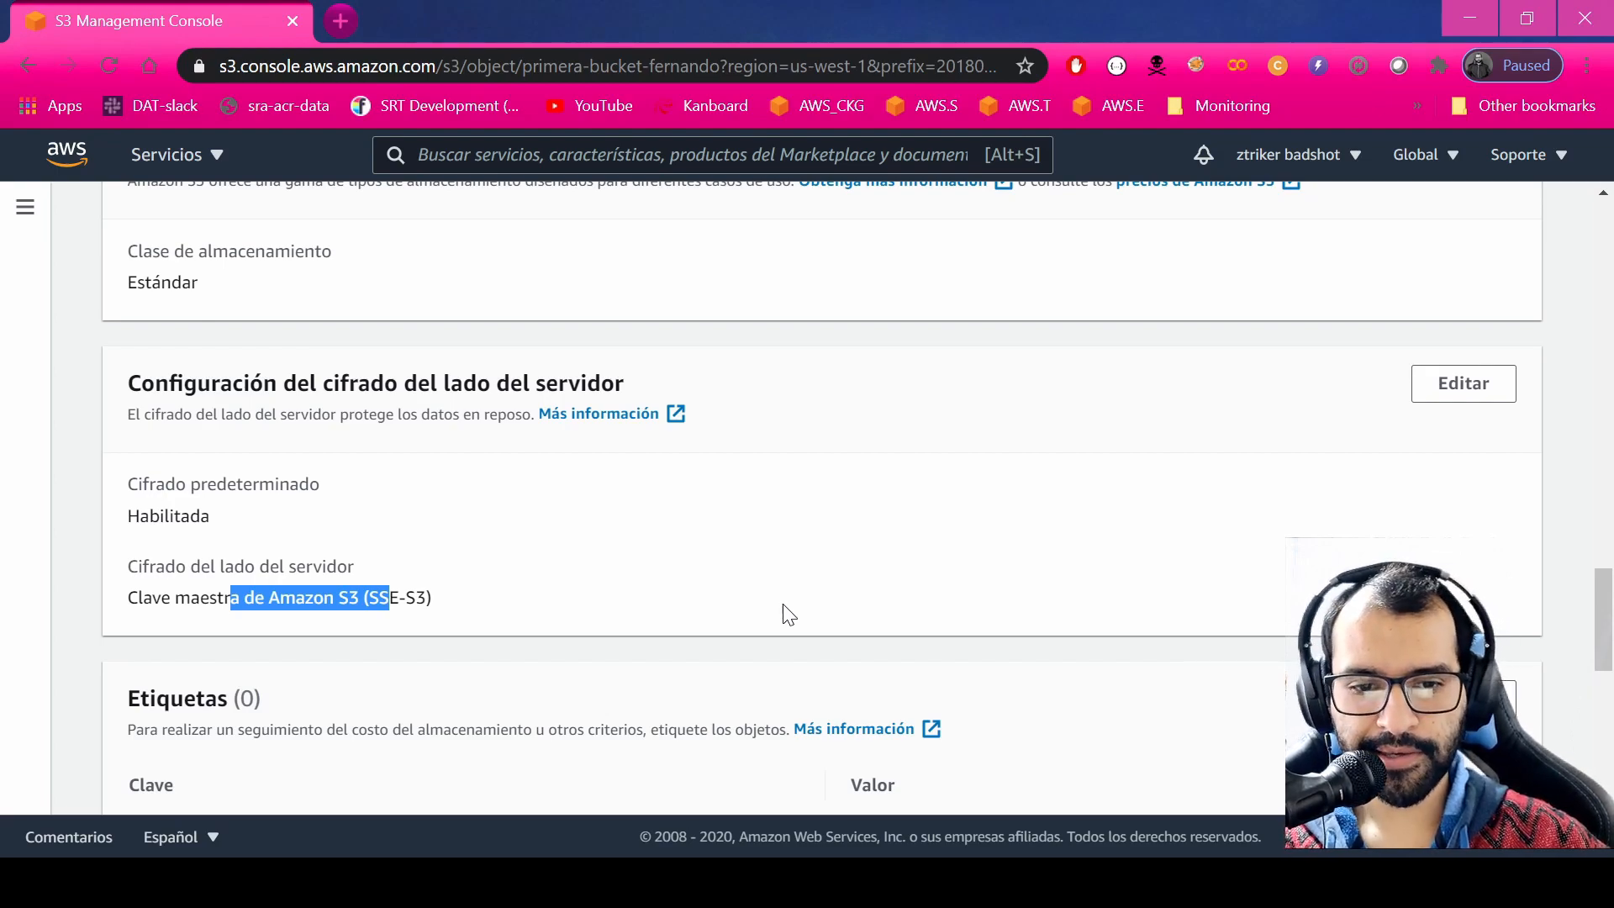
Return to the bucket and go to the default encryption section of its properties.
scroll(790, 609, up, 13)
scroll(790, 607, up, 10)
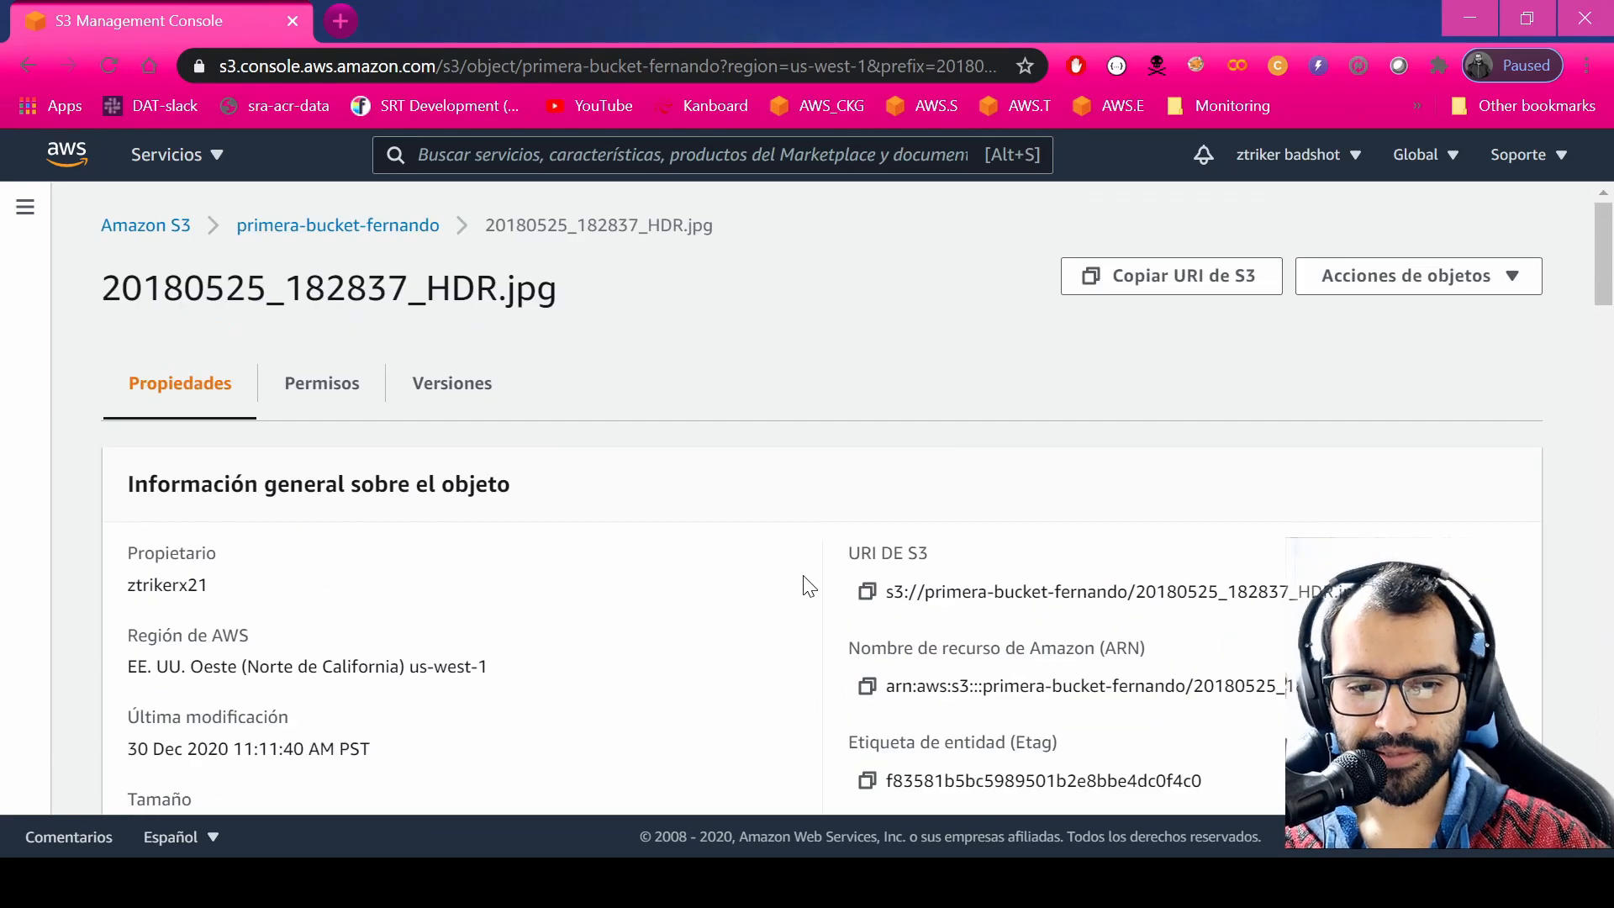
click(372, 238)
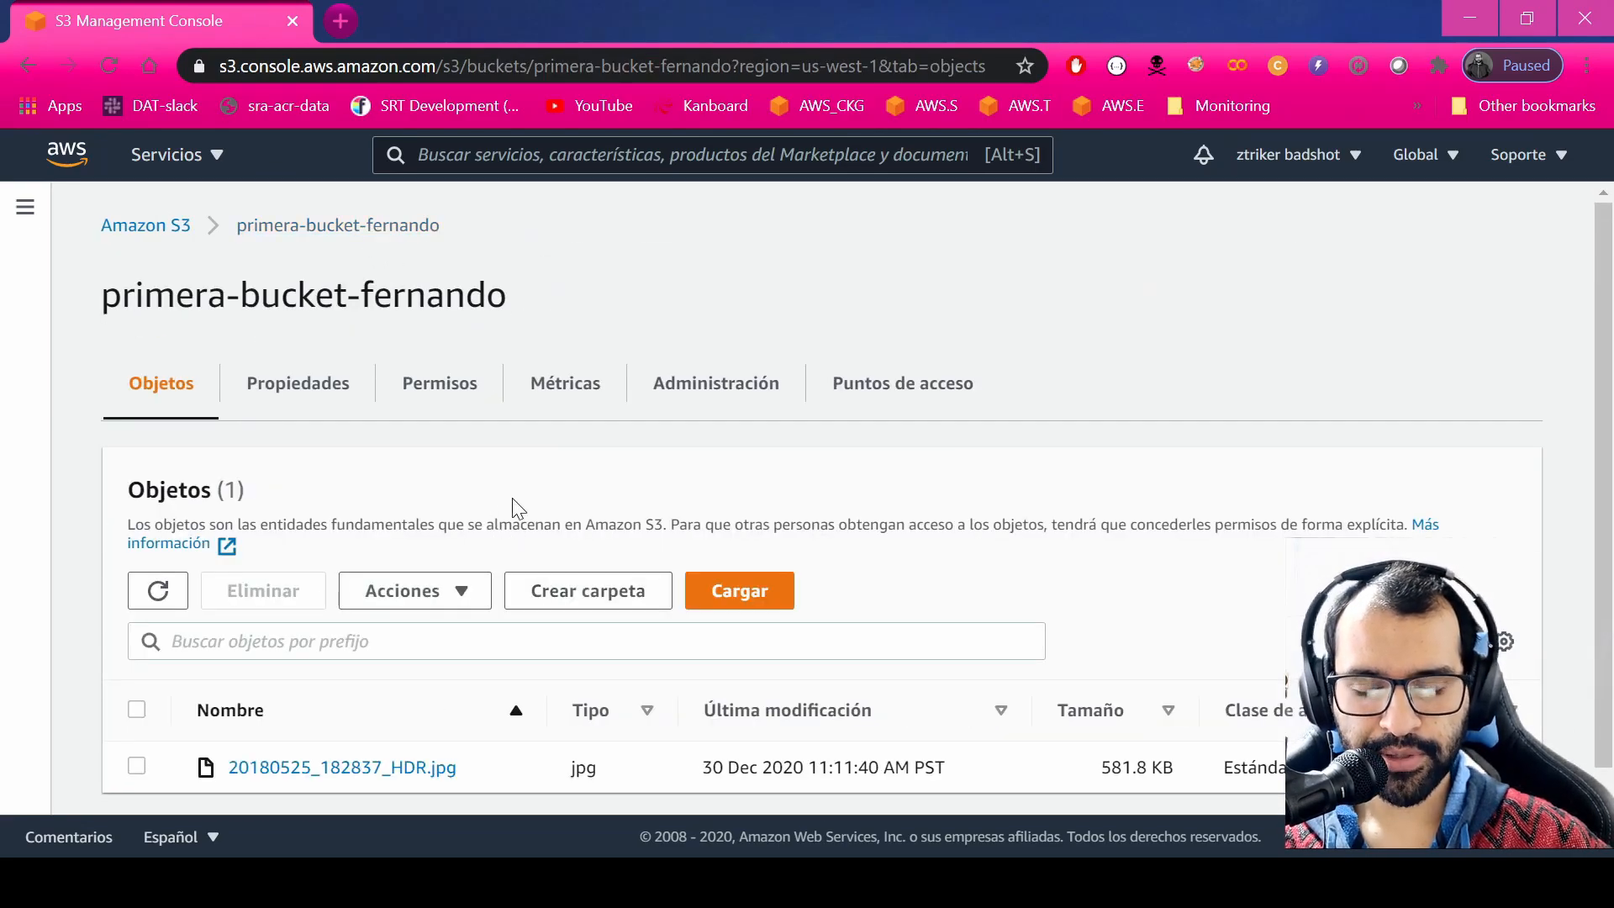
click(311, 395)
scroll(515, 561, down, 5)
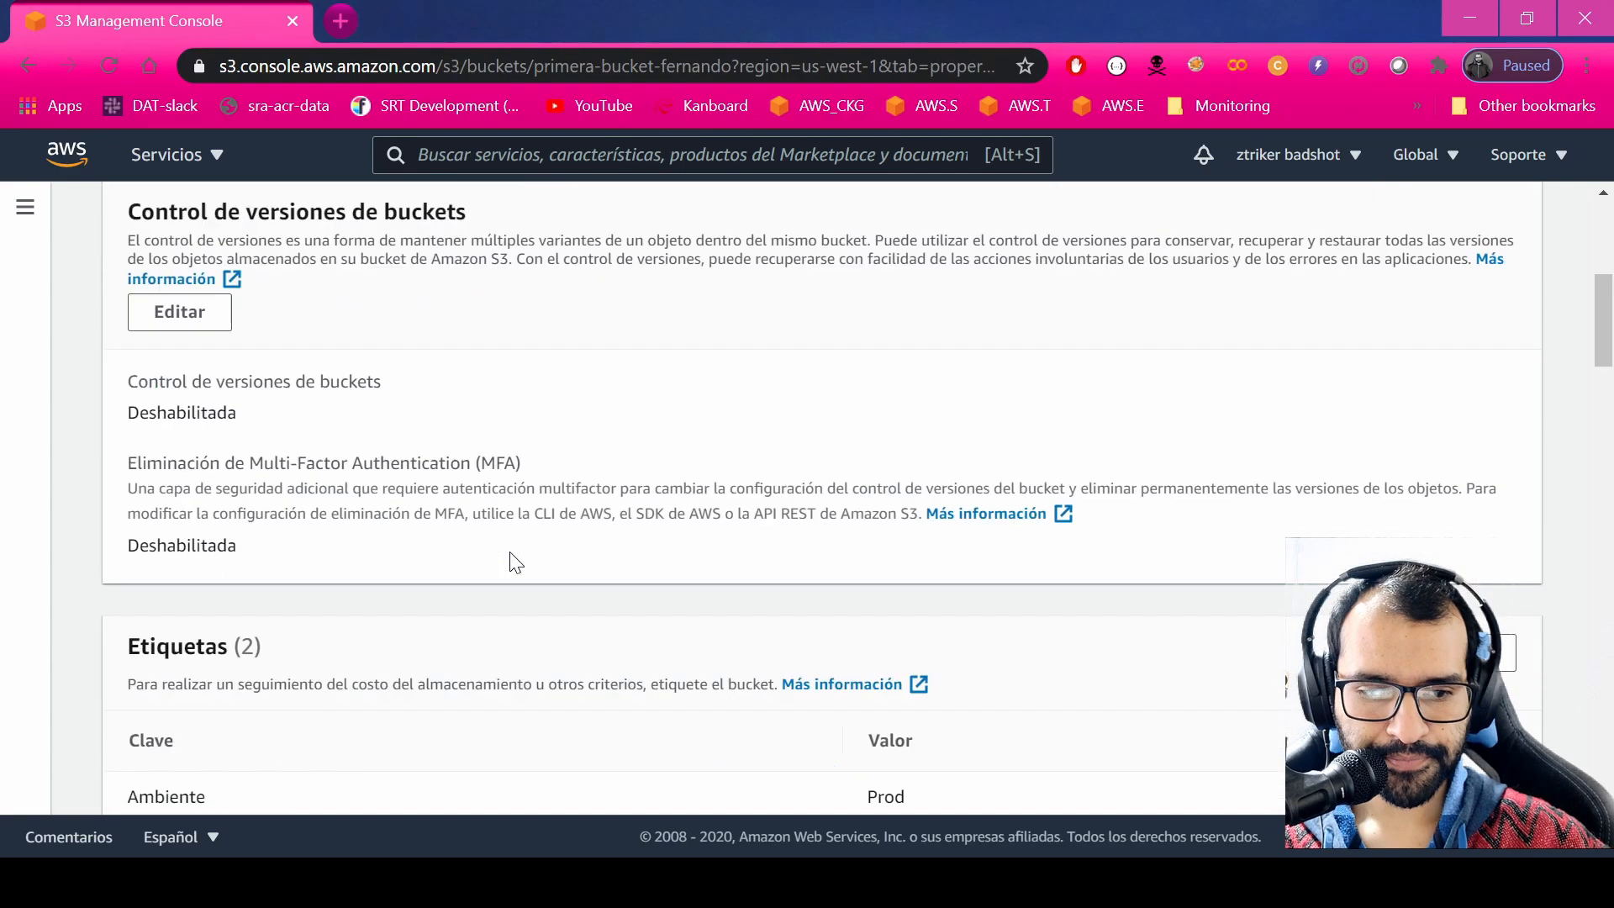
scroll(510, 555, down, 6)
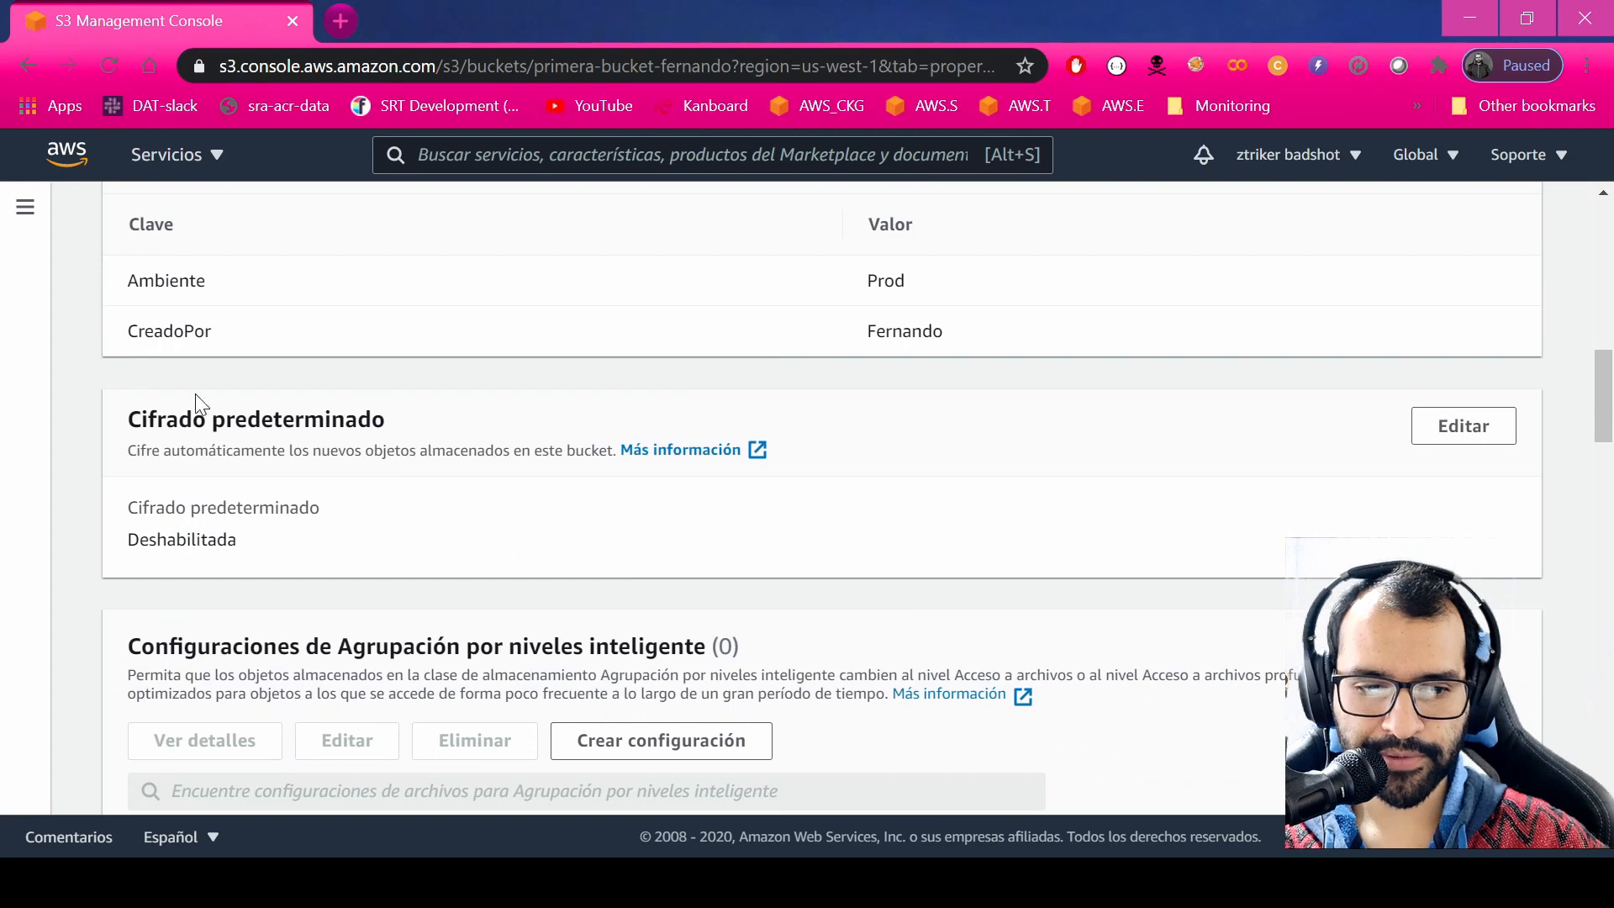
drag(168, 419, 558, 460)
Enable default server-side encryption for the bucket with the Amazon S3 key (SSE-S3) and save the change.
click(1466, 436)
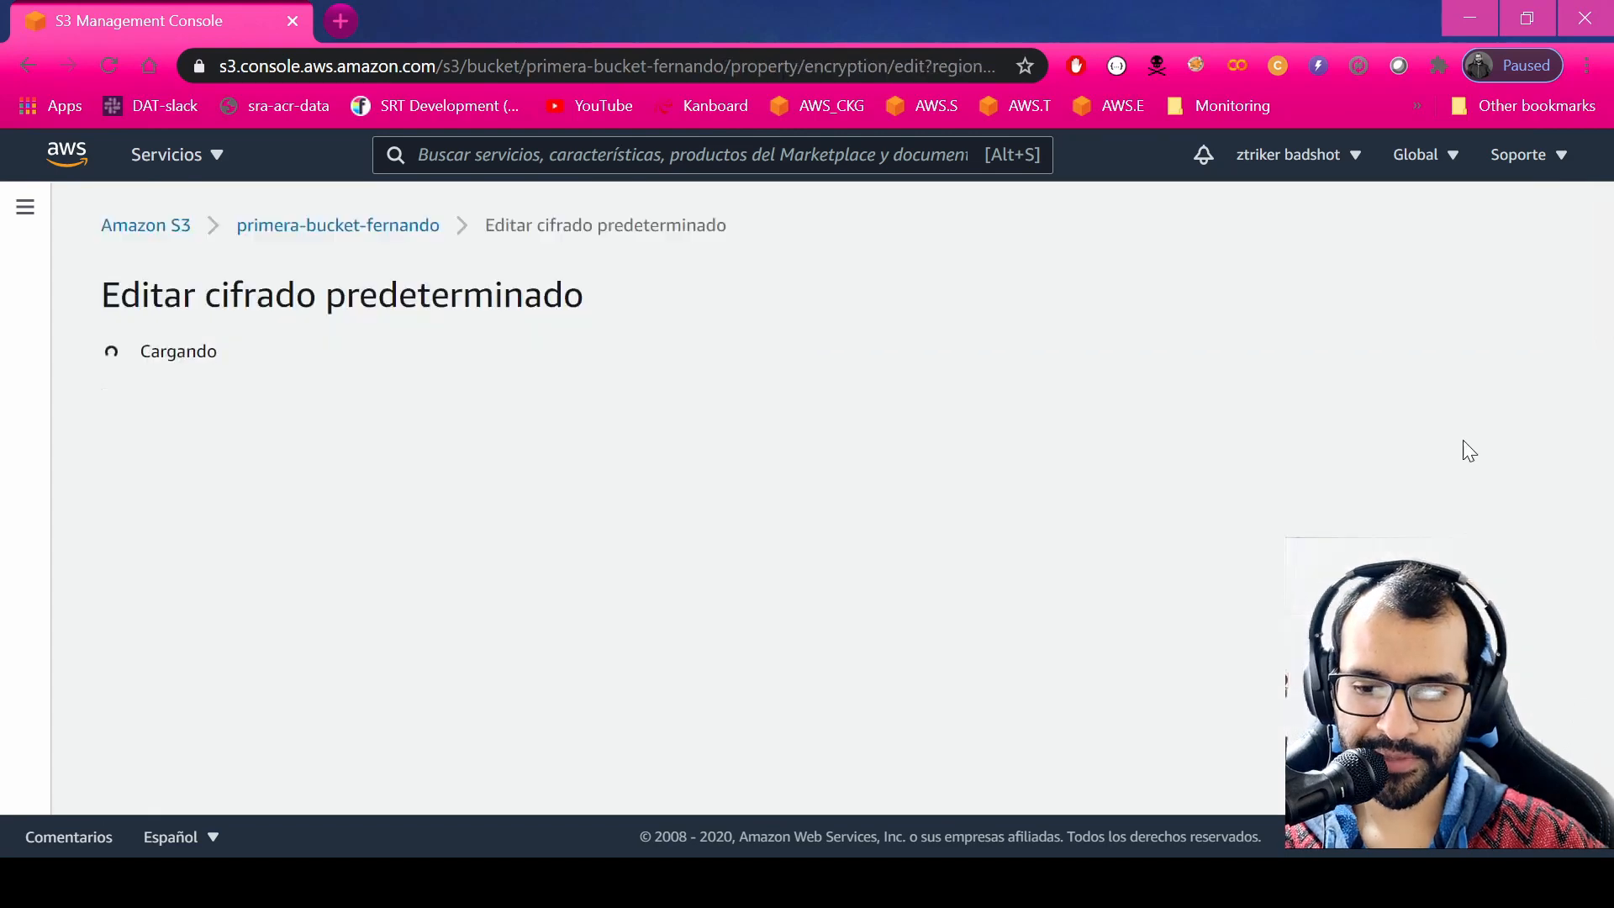
click(134, 551)
scroll(273, 572, down, 1)
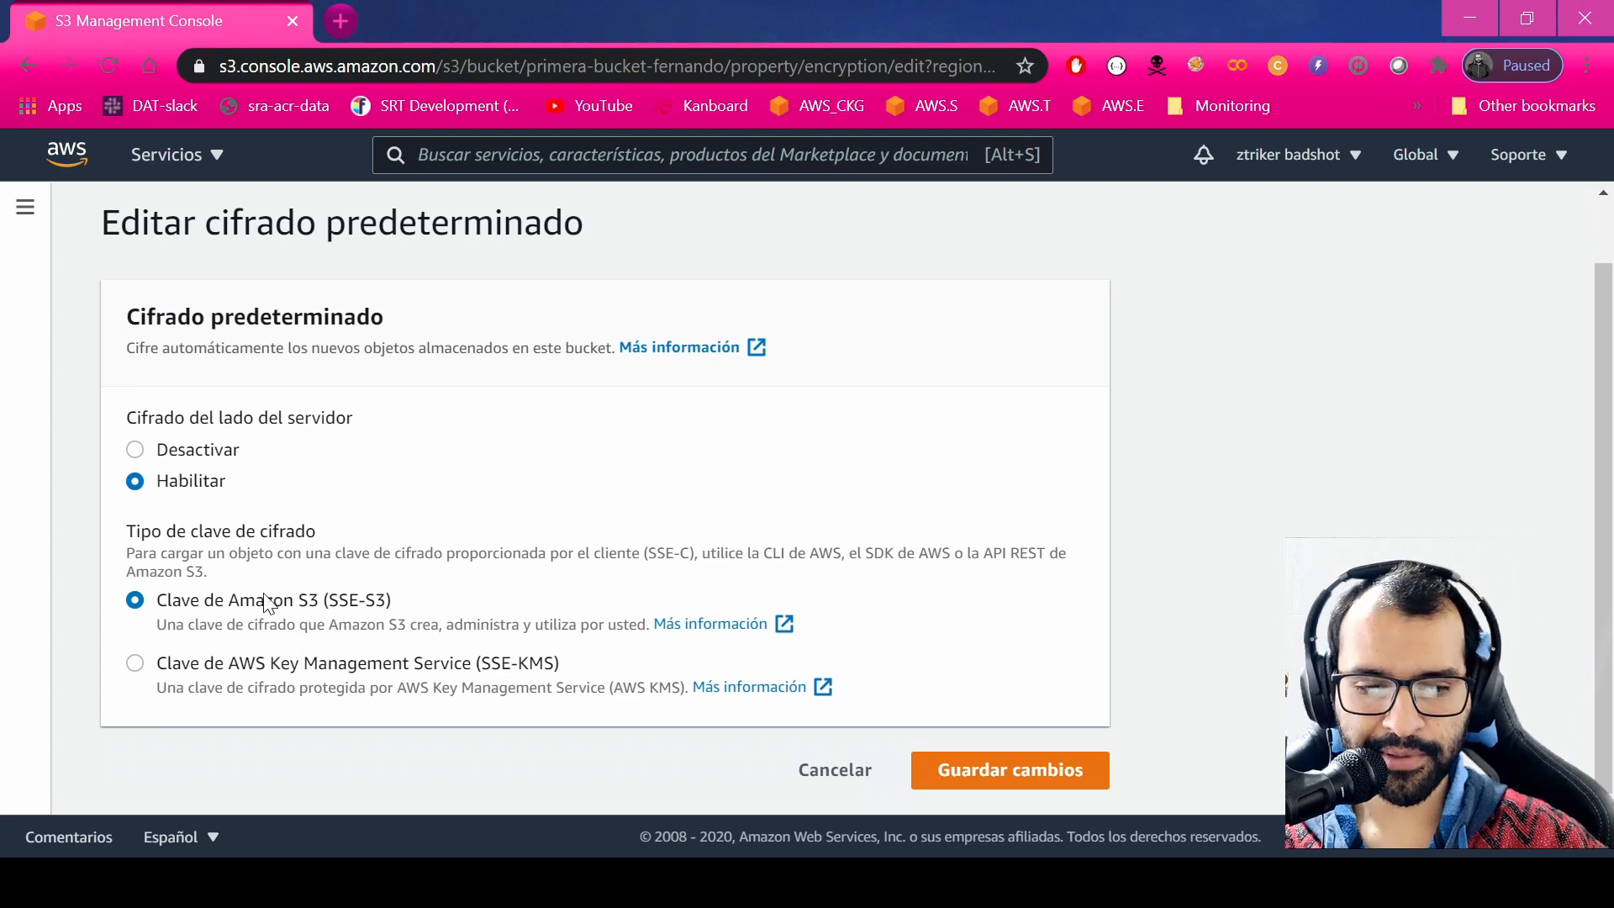
drag(348, 601, 375, 602)
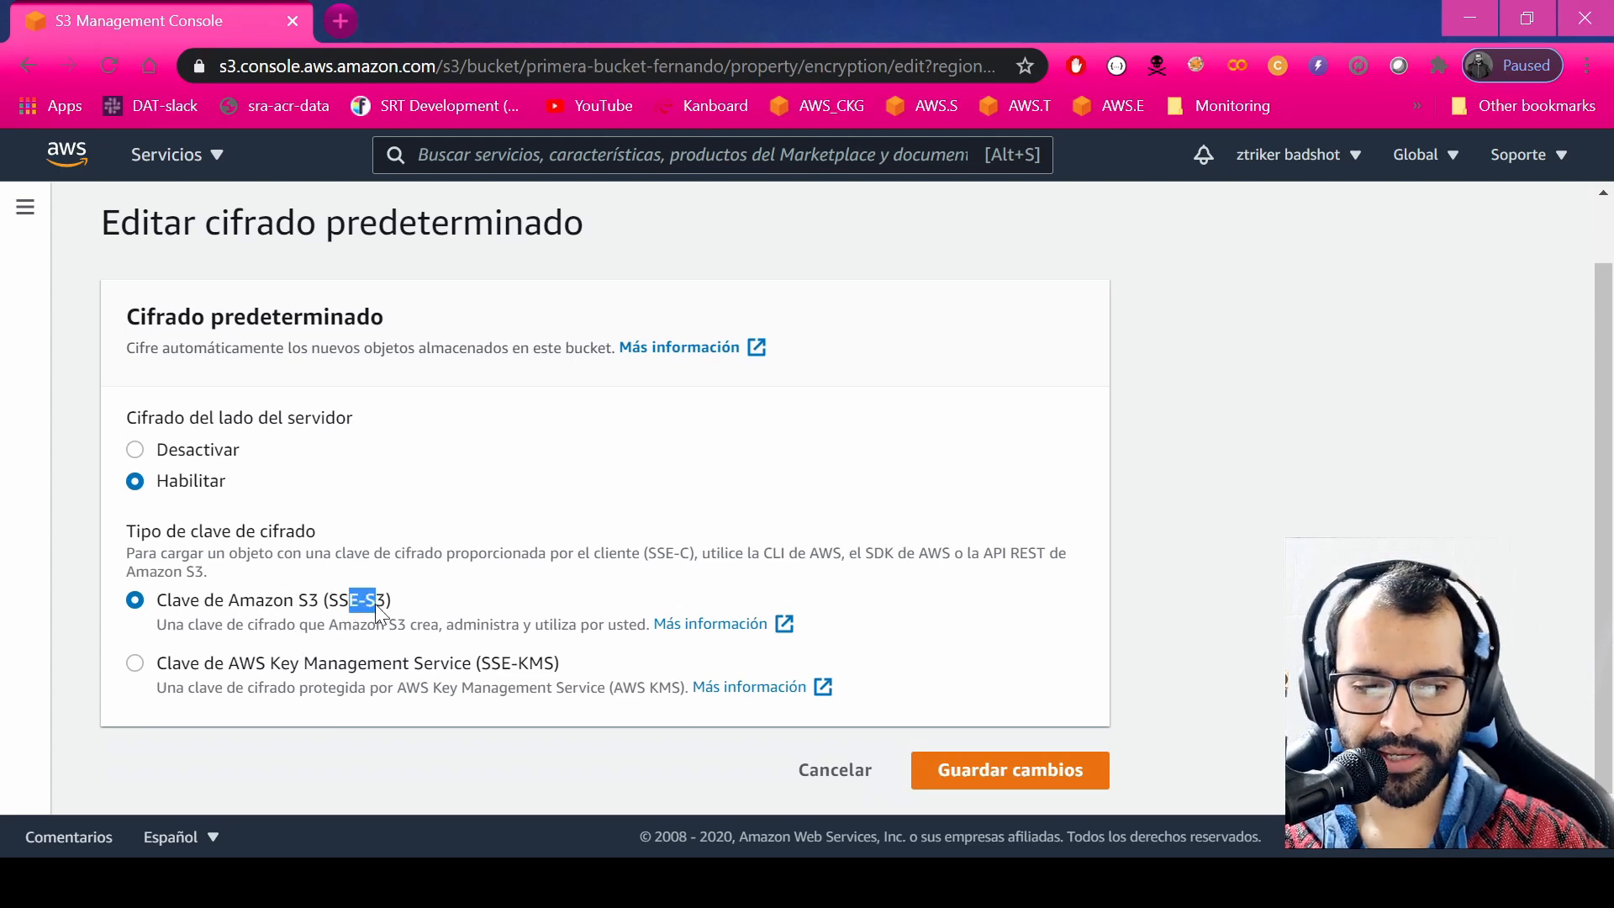
click(973, 772)
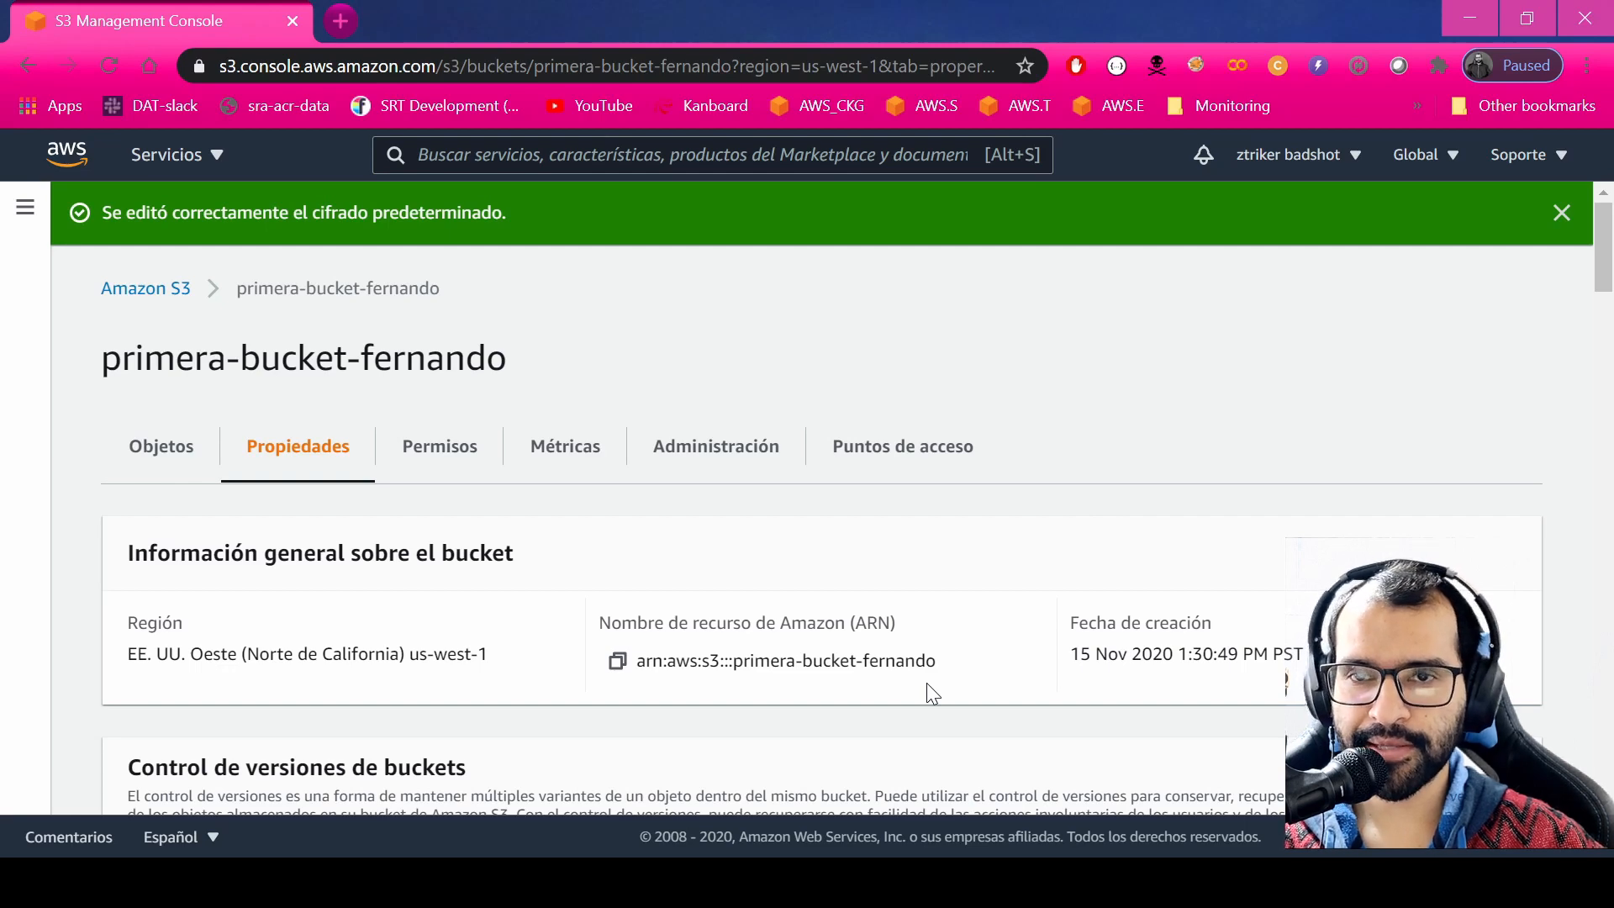
Find the IAM service and open the summary page of the existing user in the administradores group.
click(212, 446)
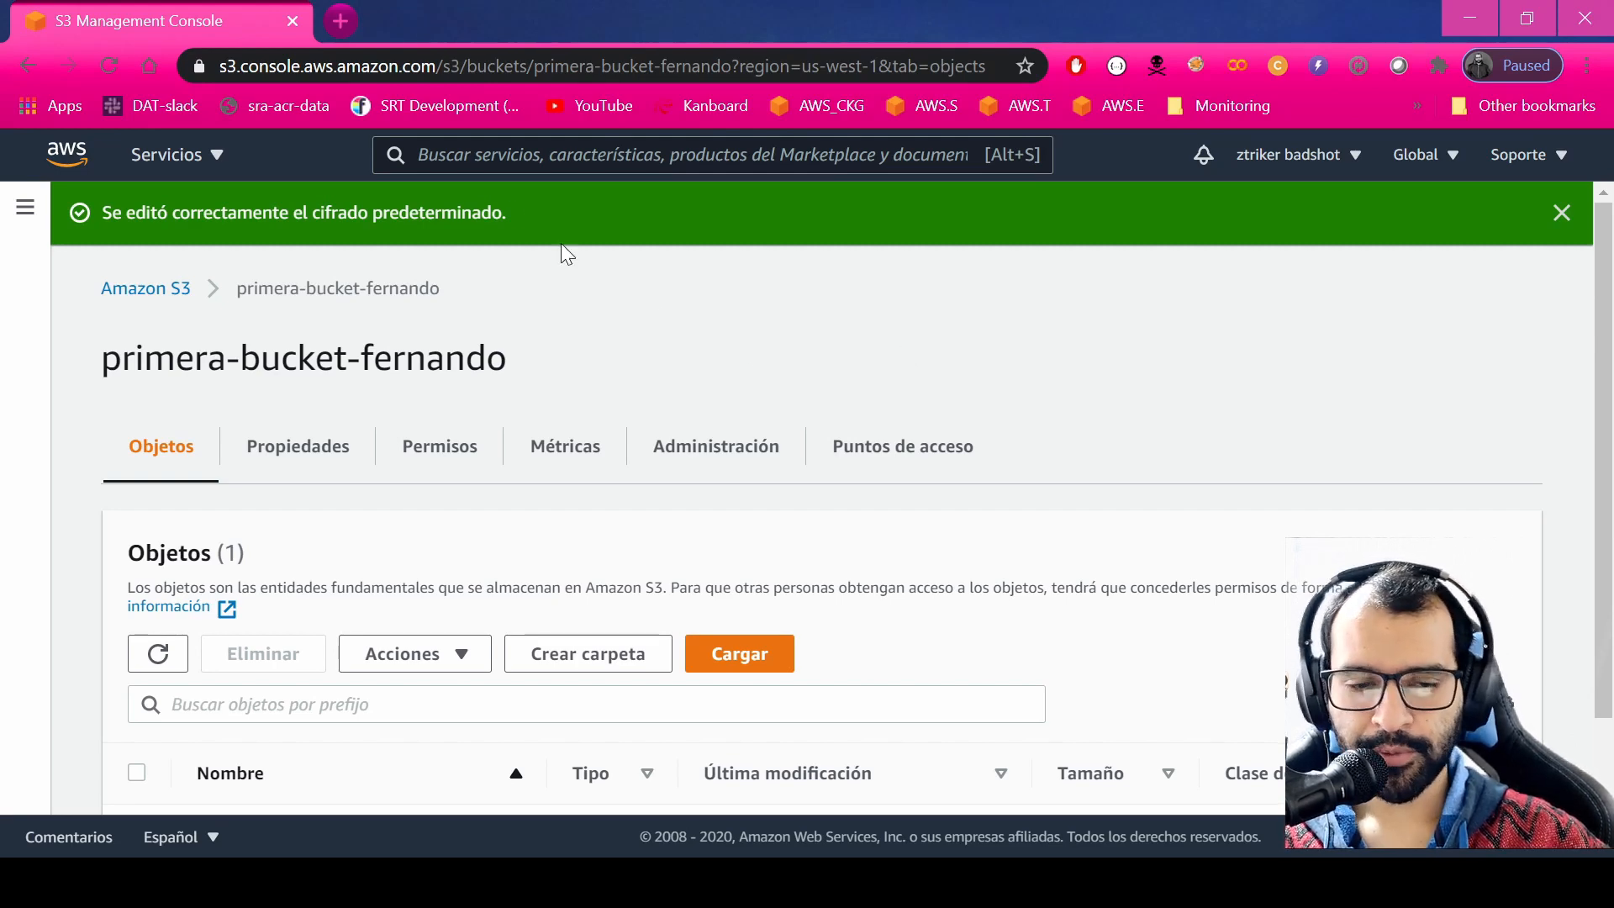
click(216, 158)
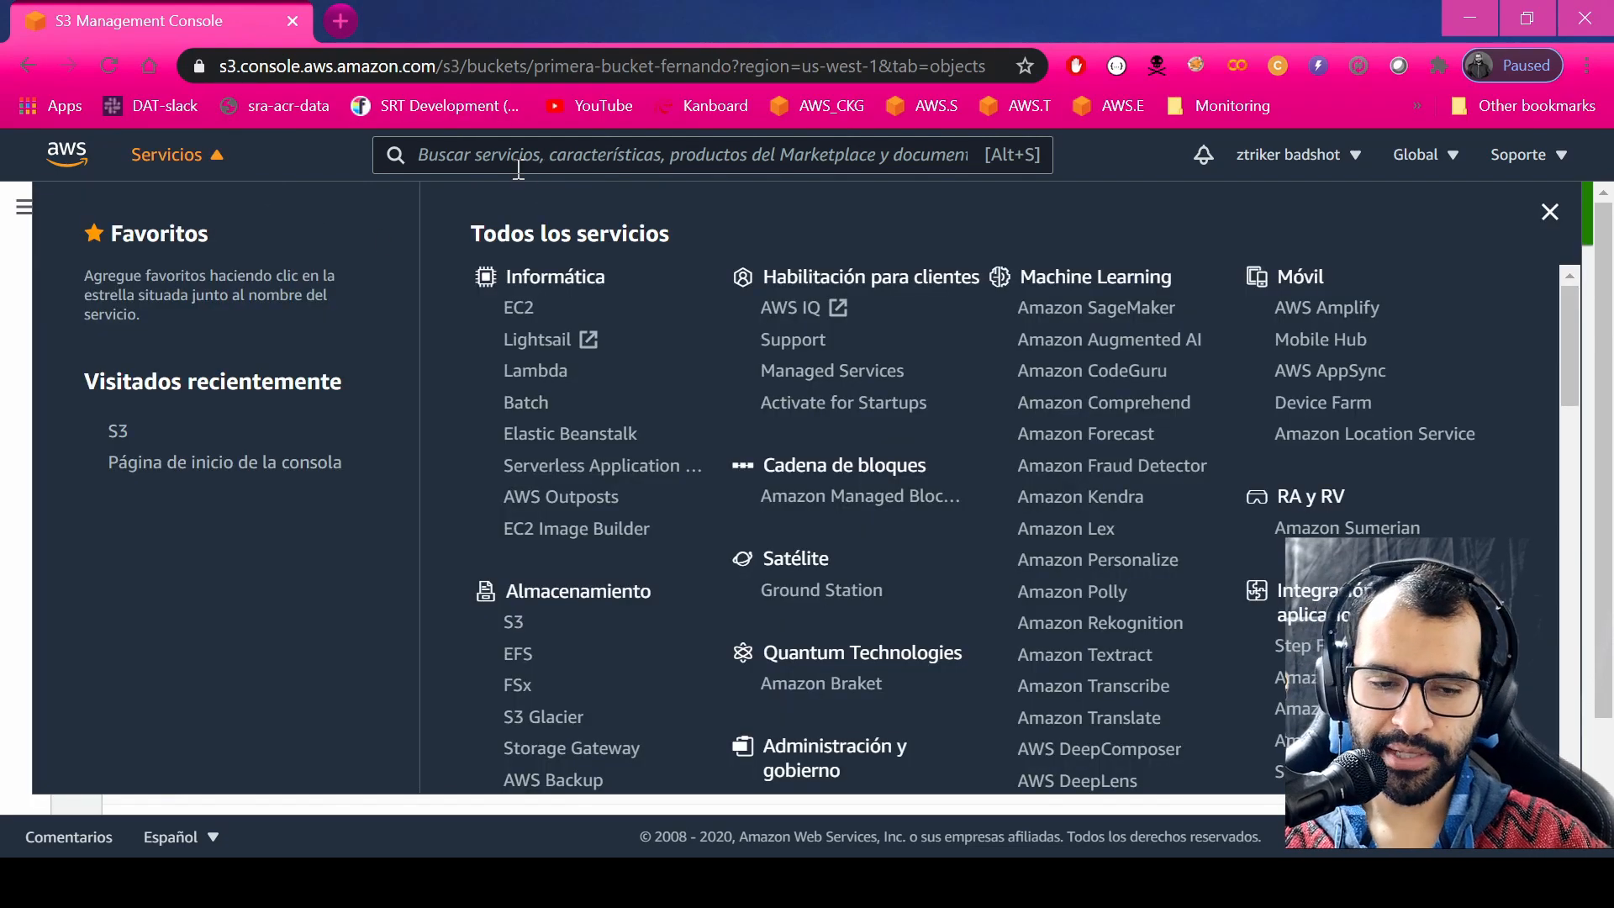
click(468, 144)
text(iam)
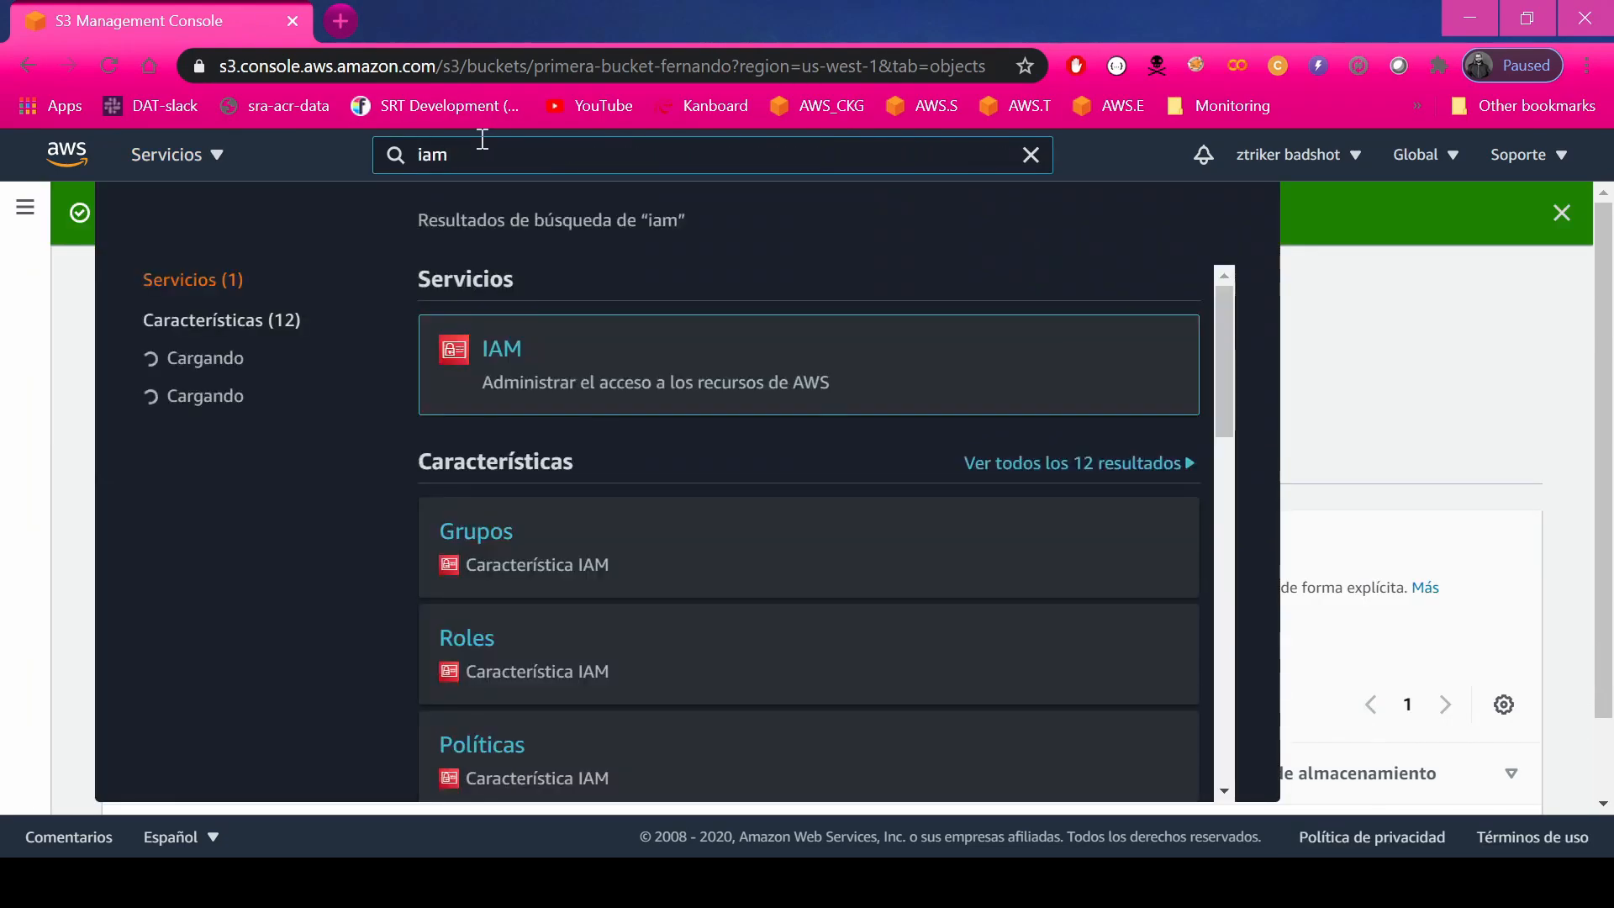
click(502, 351)
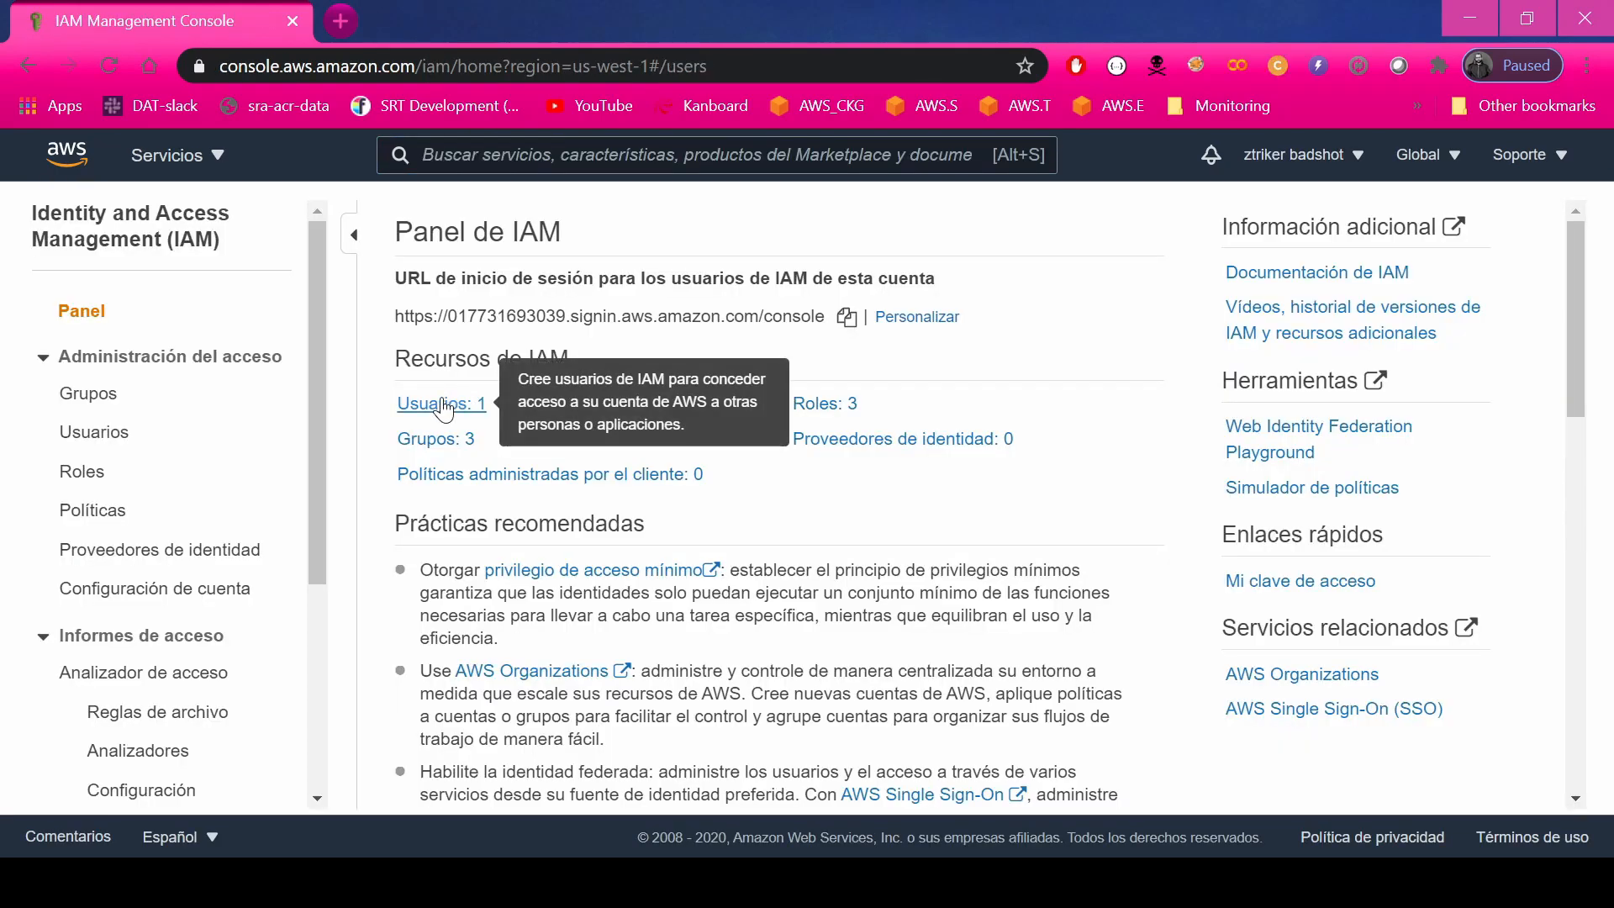
click(446, 406)
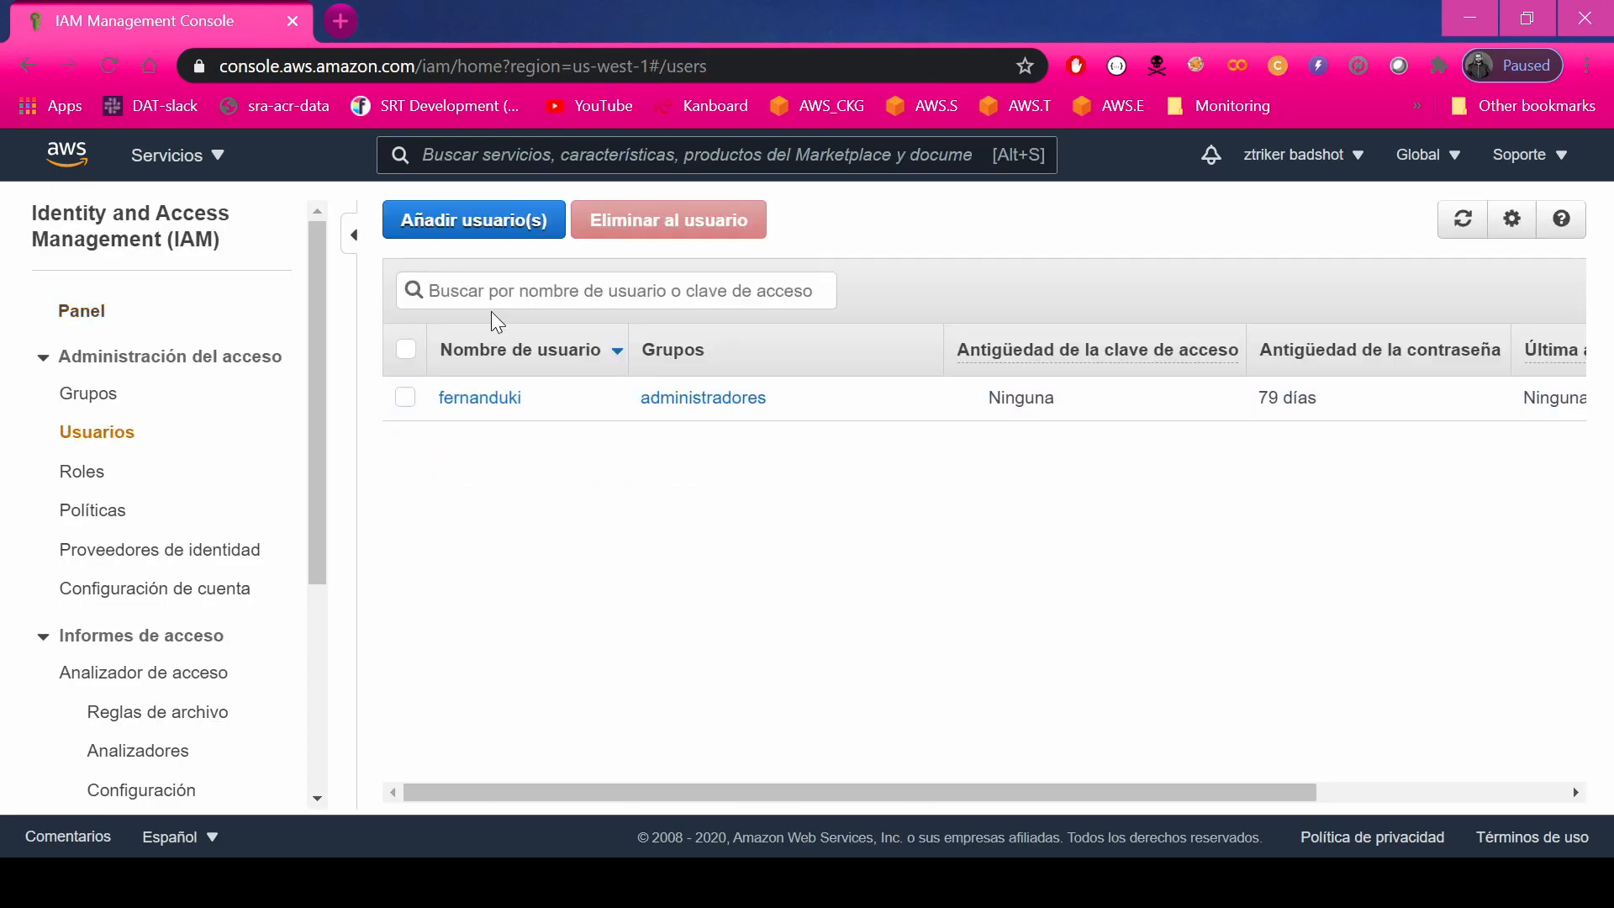
click(480, 398)
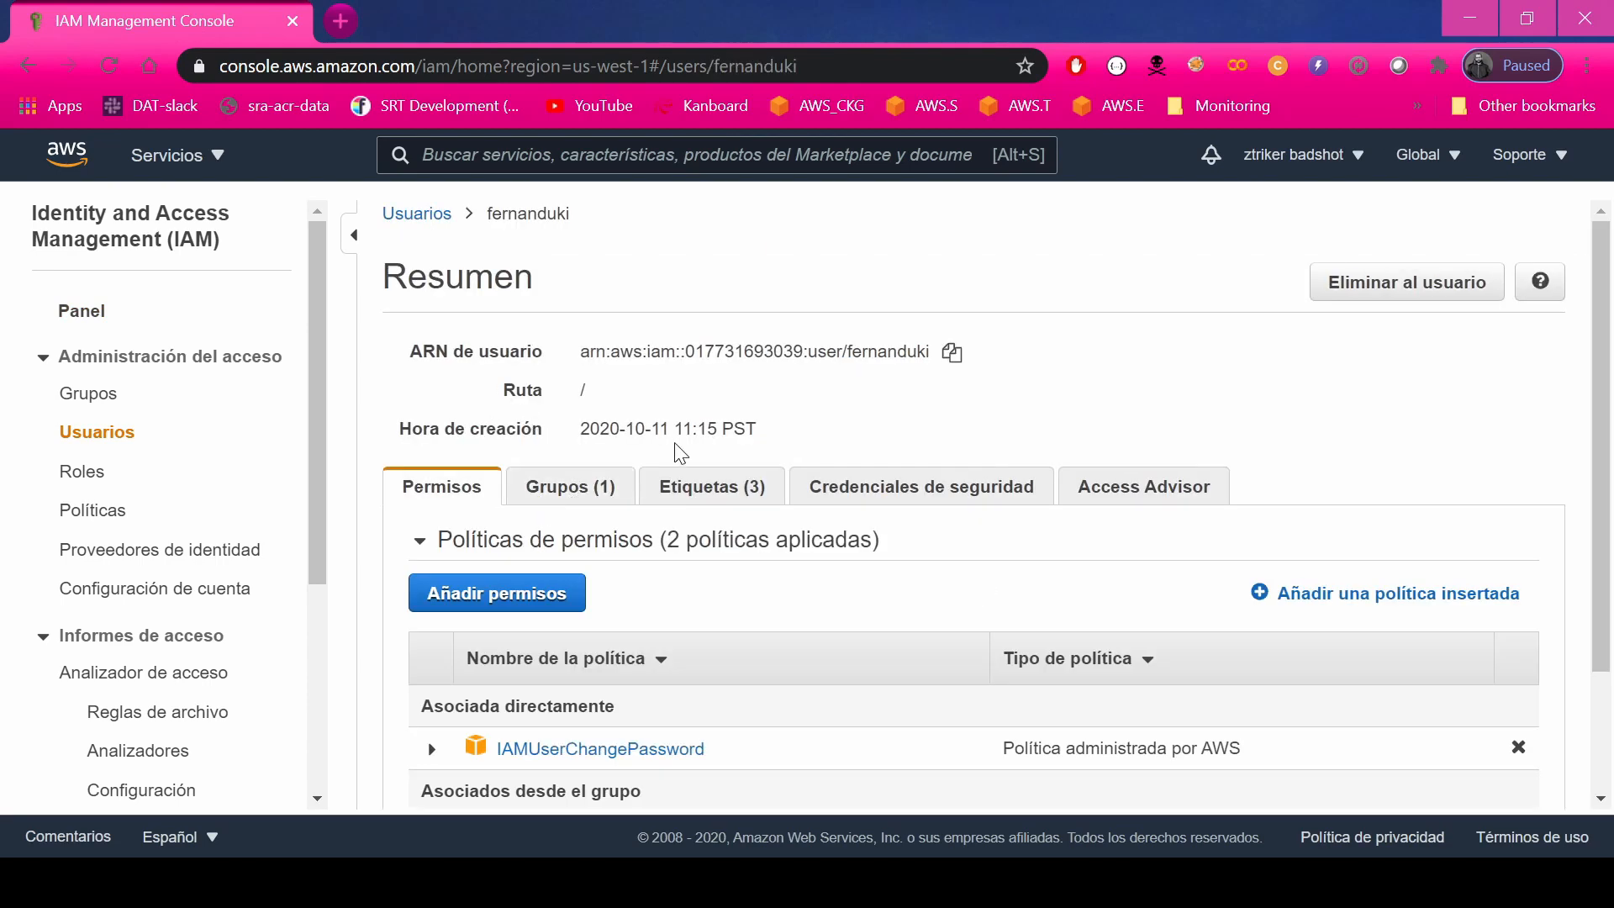
Start adding permissions to this user by directly attaching existing policies.
scroll(740, 462, down, 2)
click(578, 481)
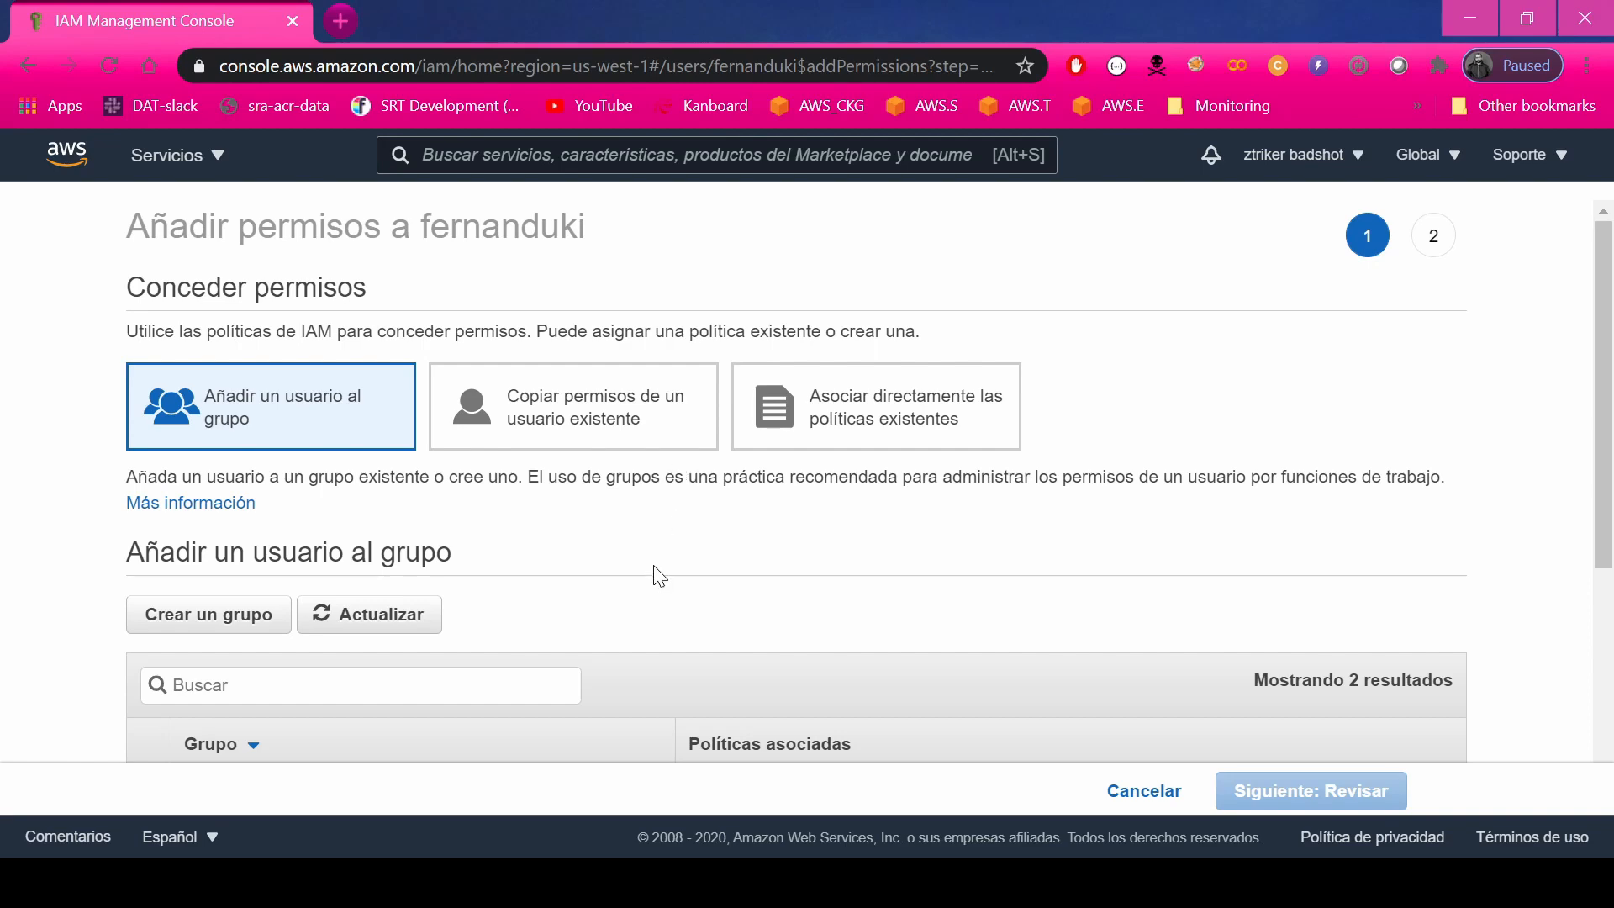
scroll(660, 575, down, 1)
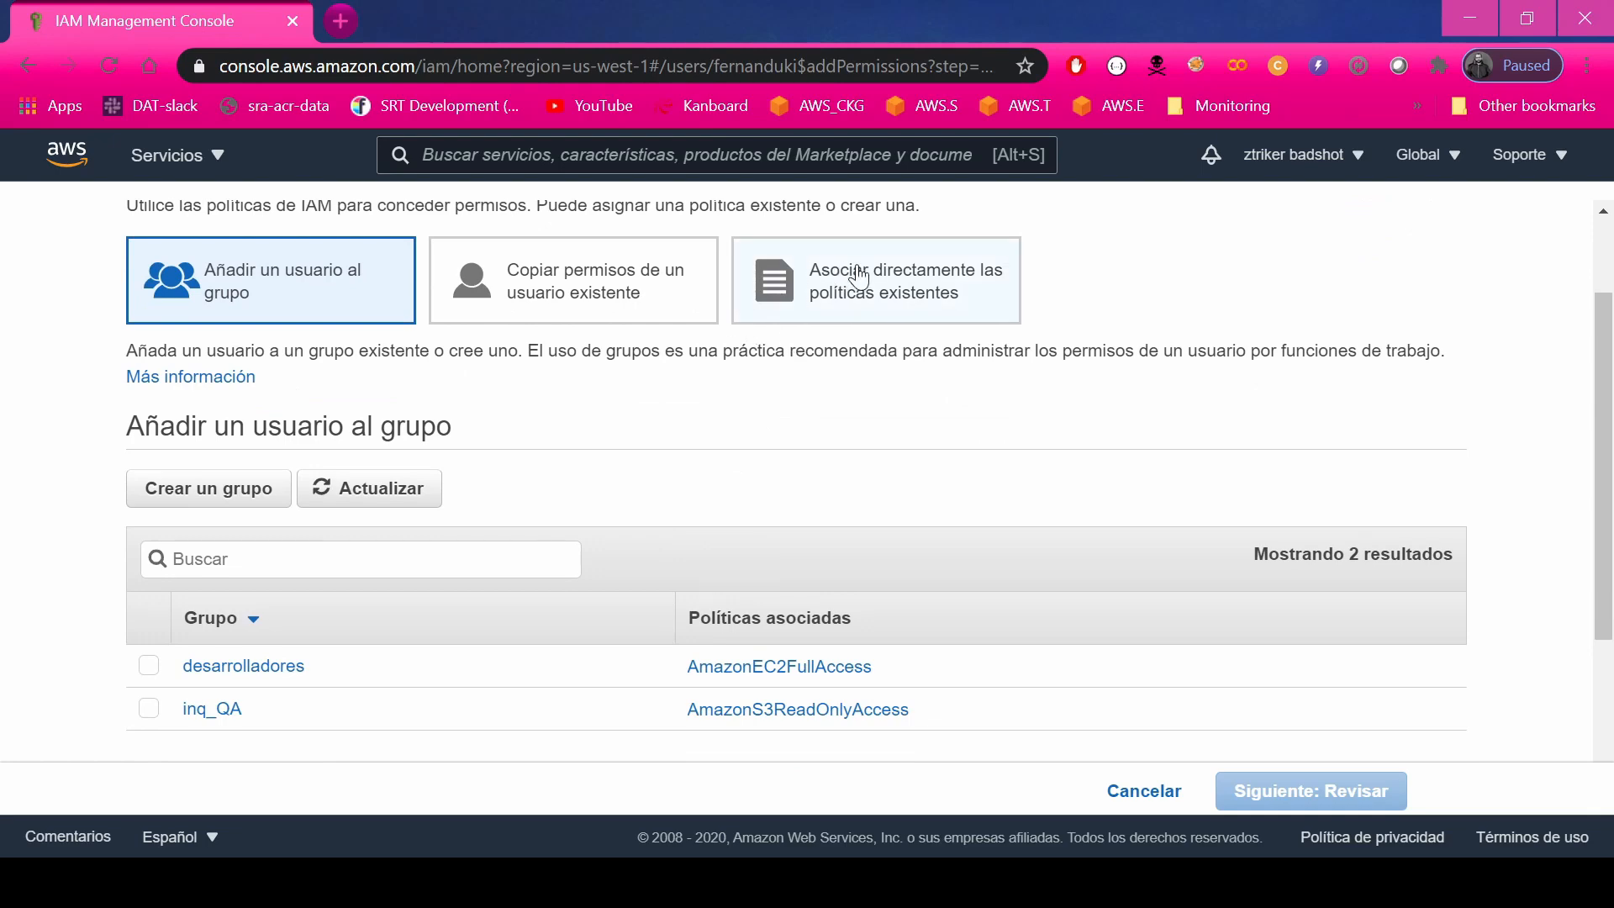
click(774, 290)
scroll(714, 483, down, 1)
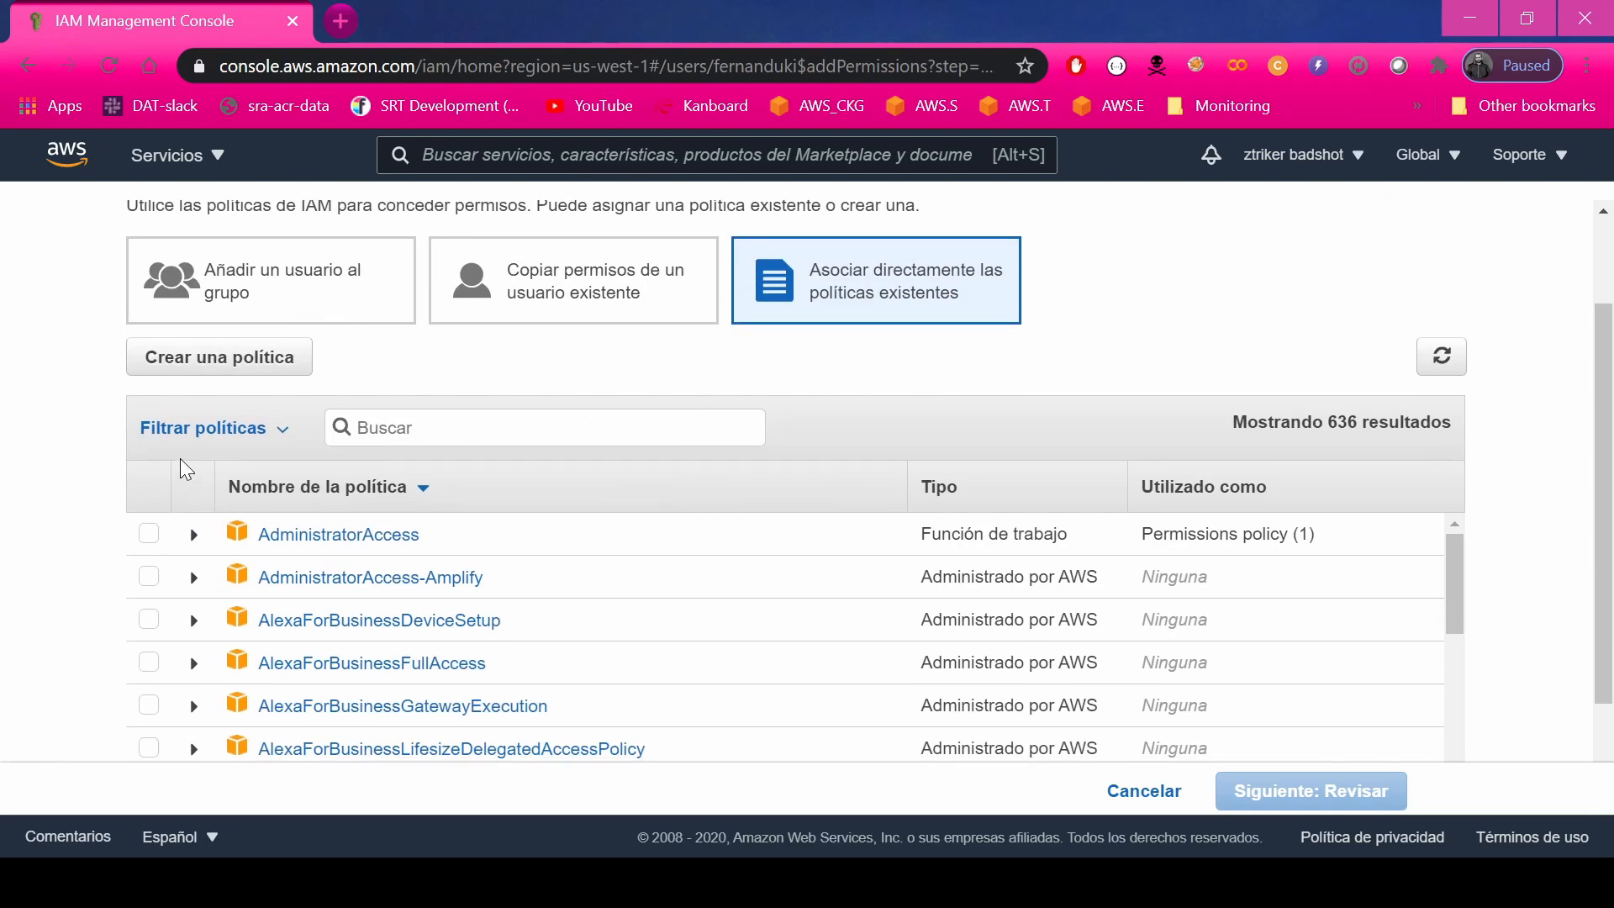
Start a new policy for the S3 service and allow all S3 actions (s3:*).
click(301, 366)
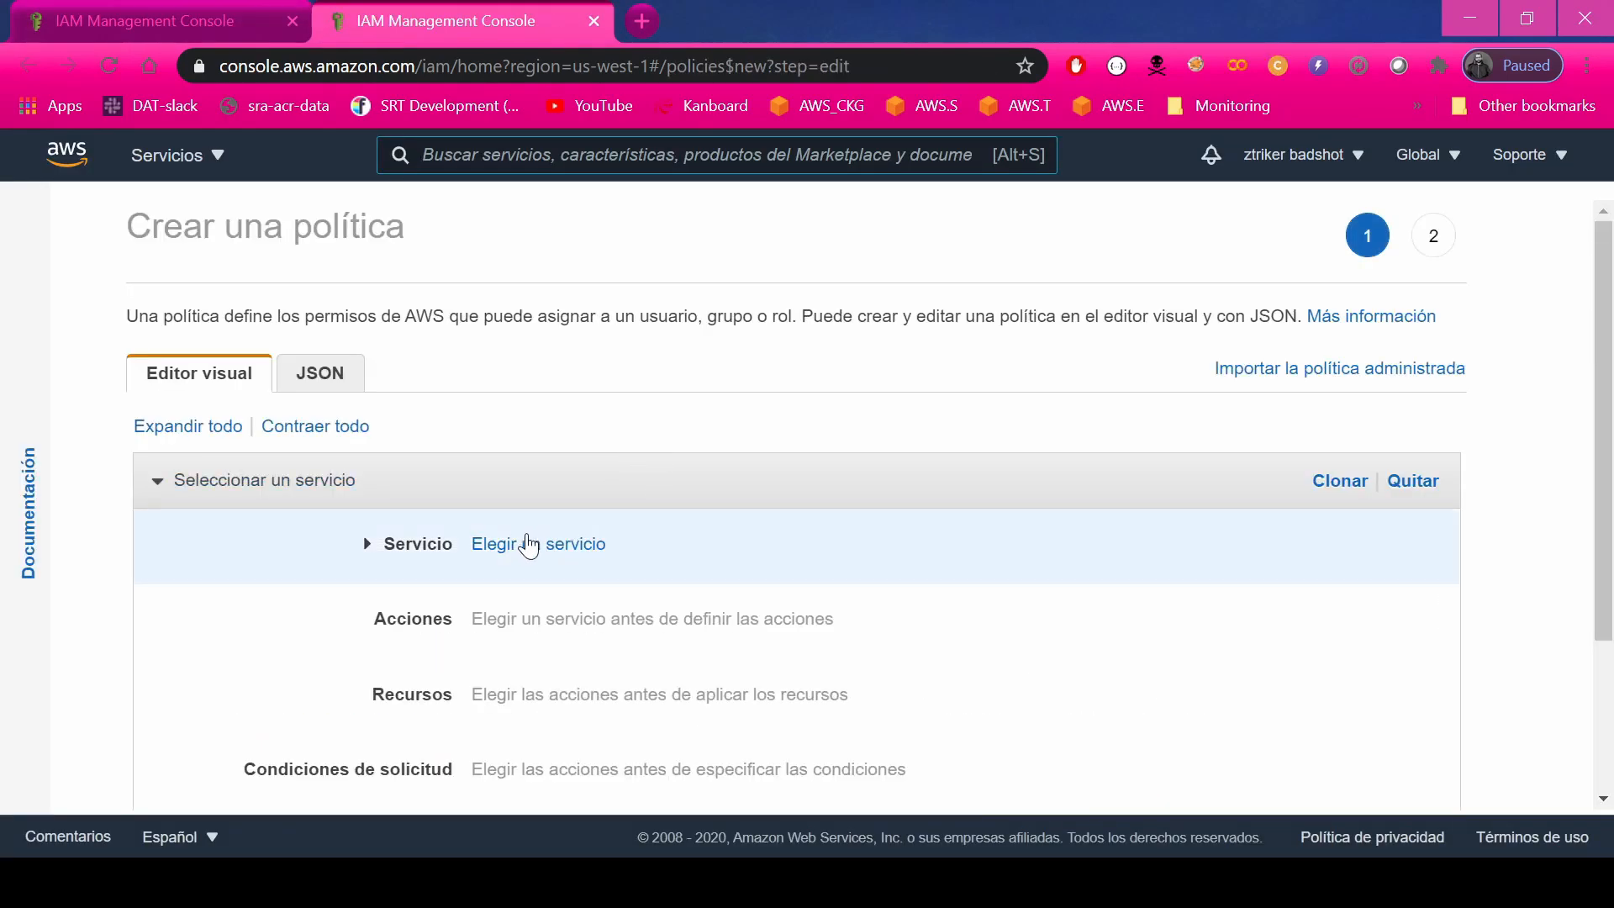
click(528, 544)
text(s3)
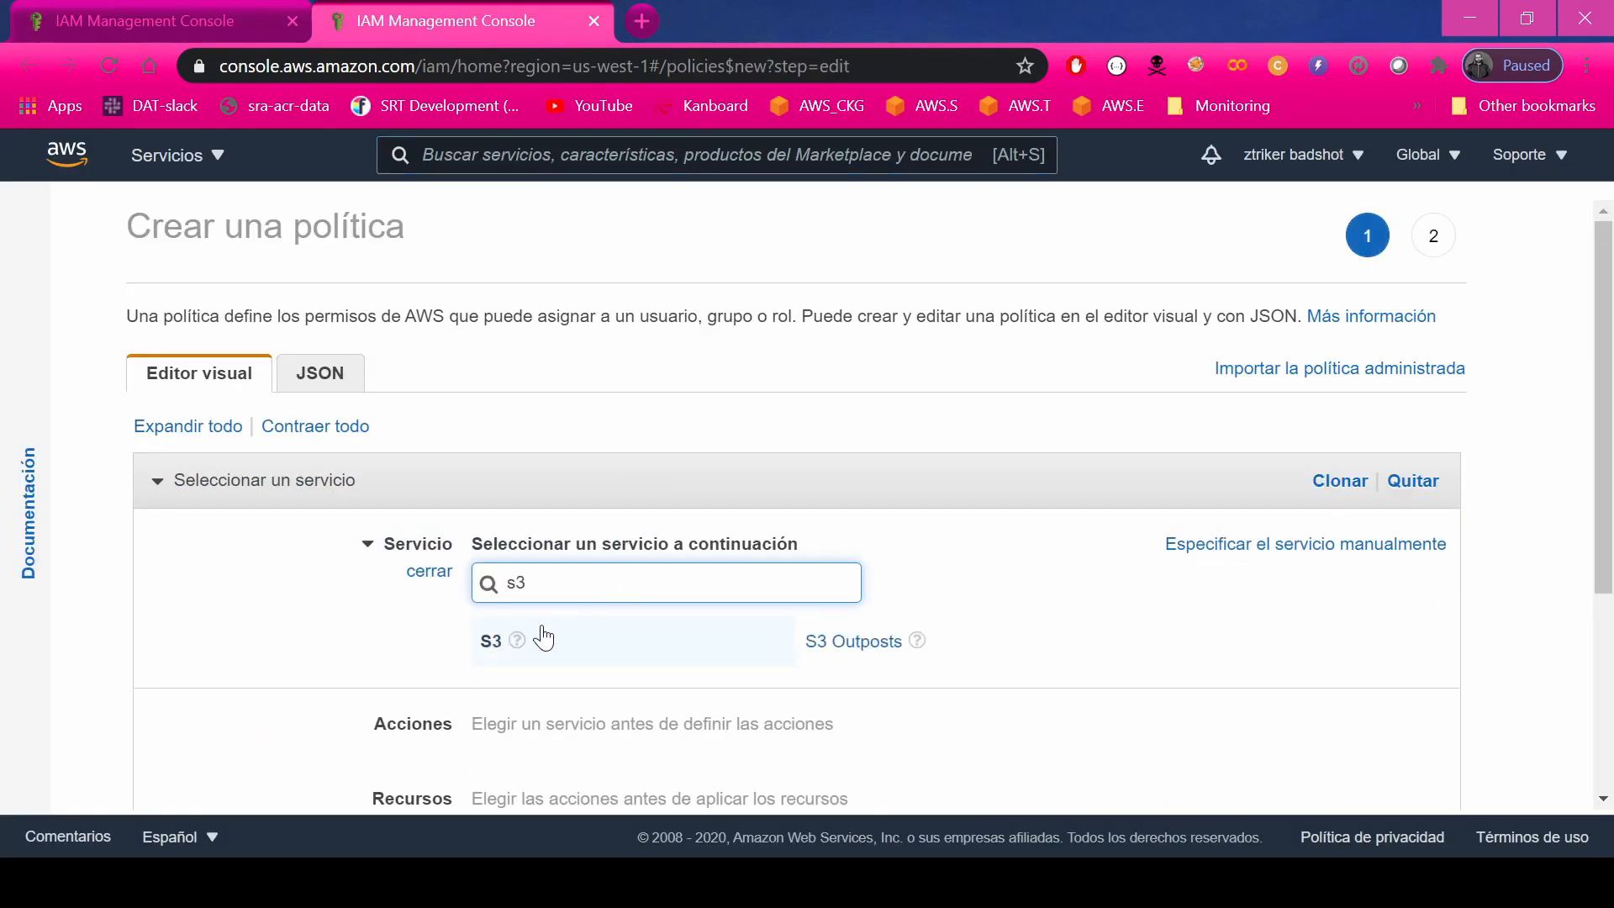
click(497, 640)
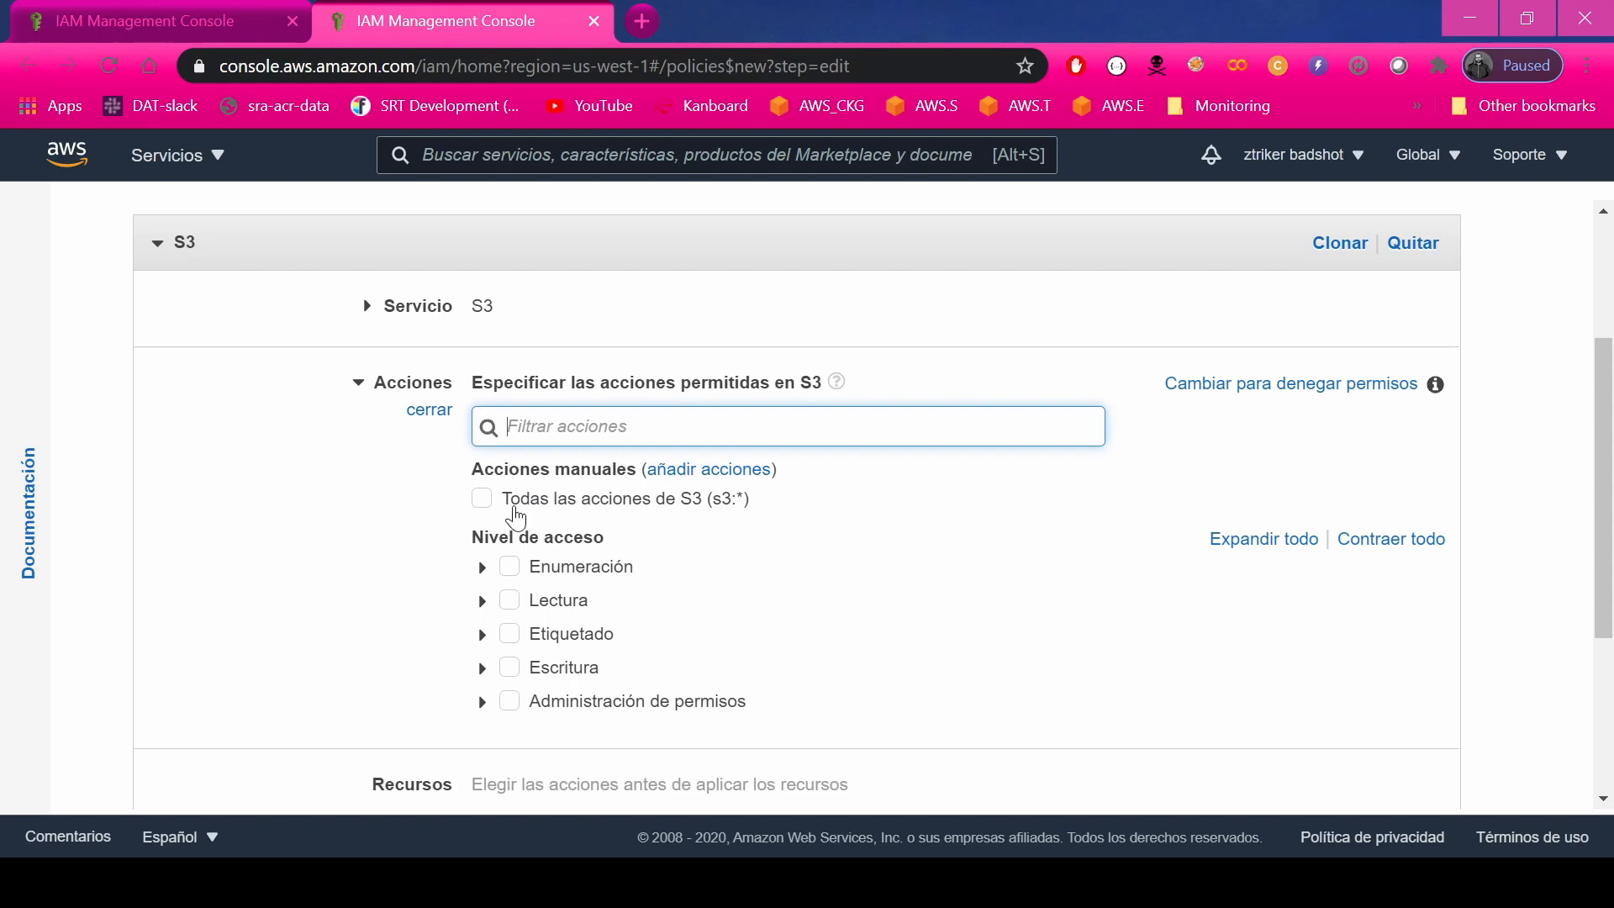
click(503, 508)
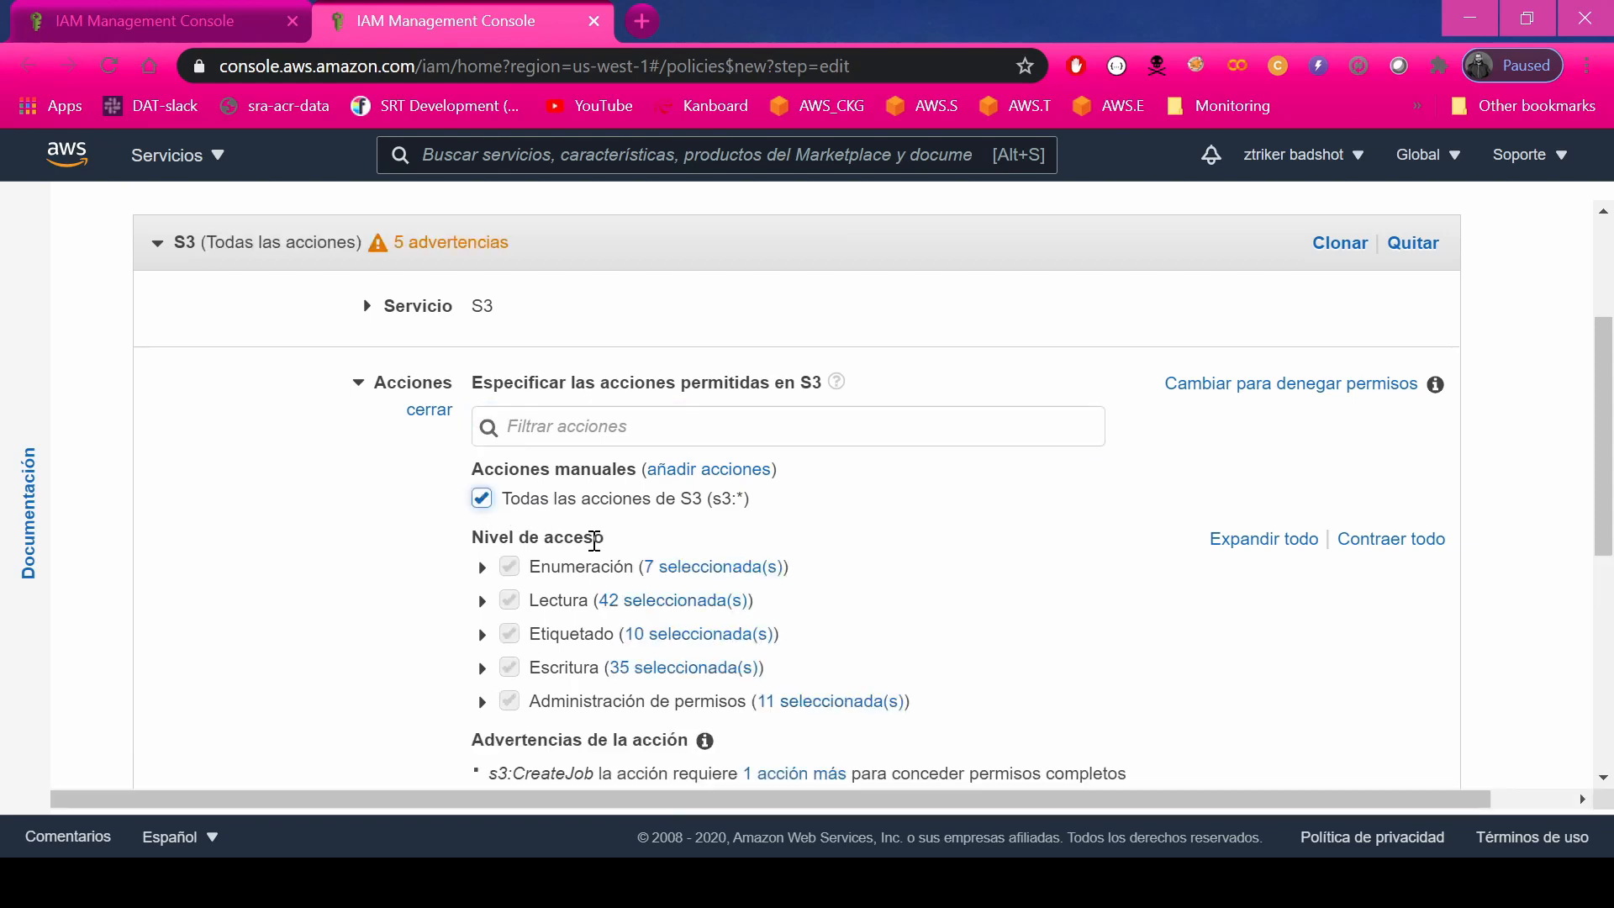
Expand the policy's resources and start adding a specific ARN for the bucket resource.
scroll(598, 565, down, 2)
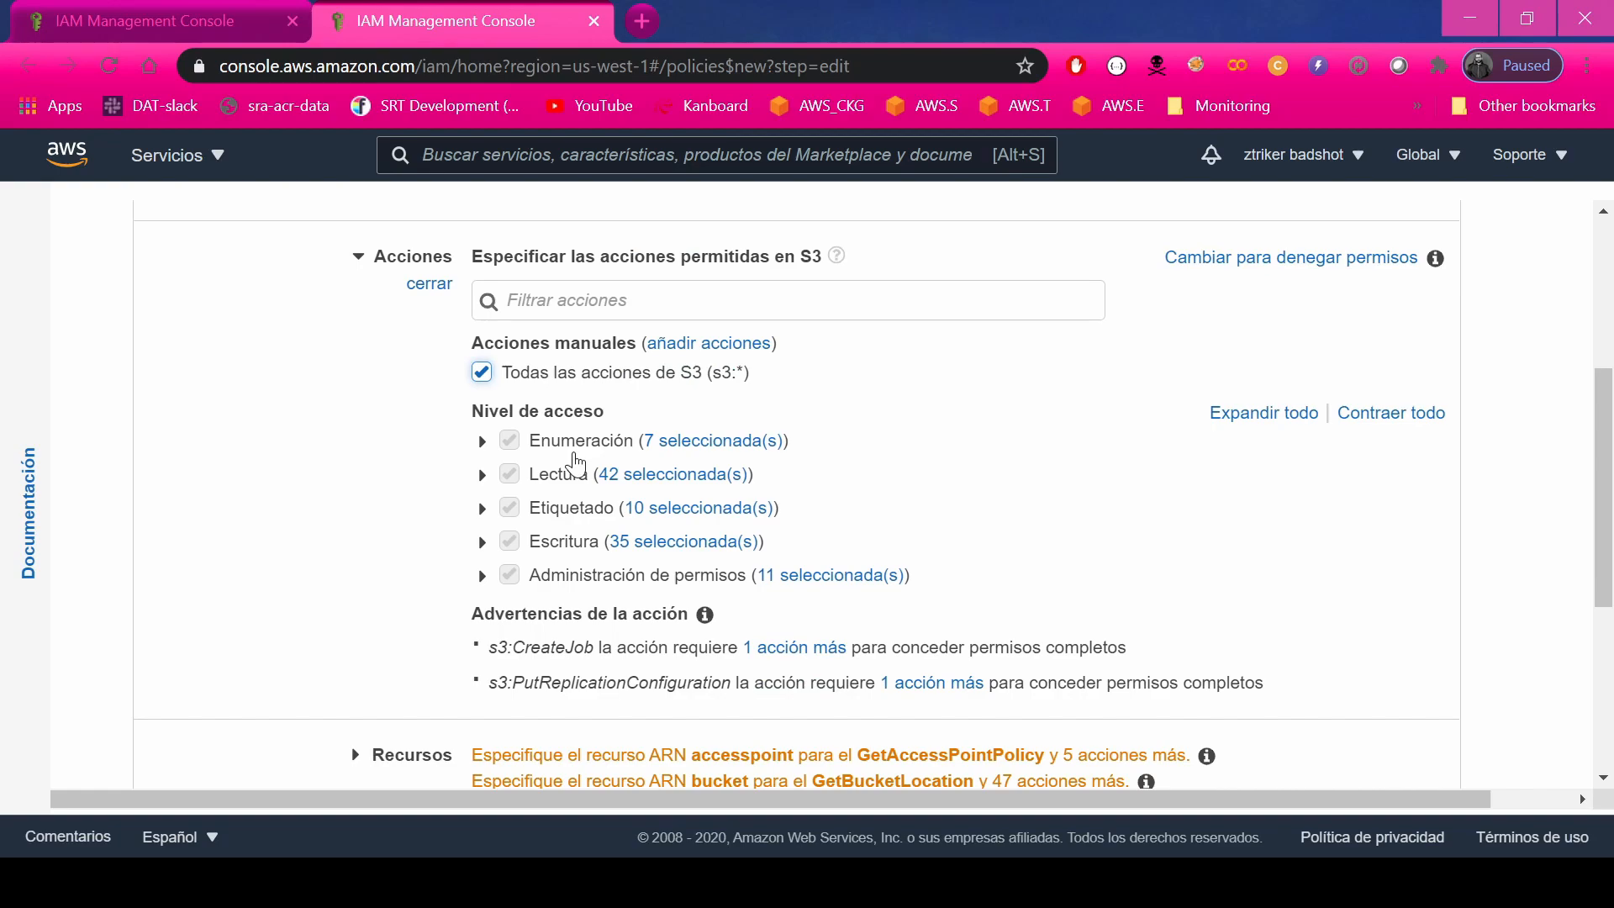
scroll(517, 530, down, 5)
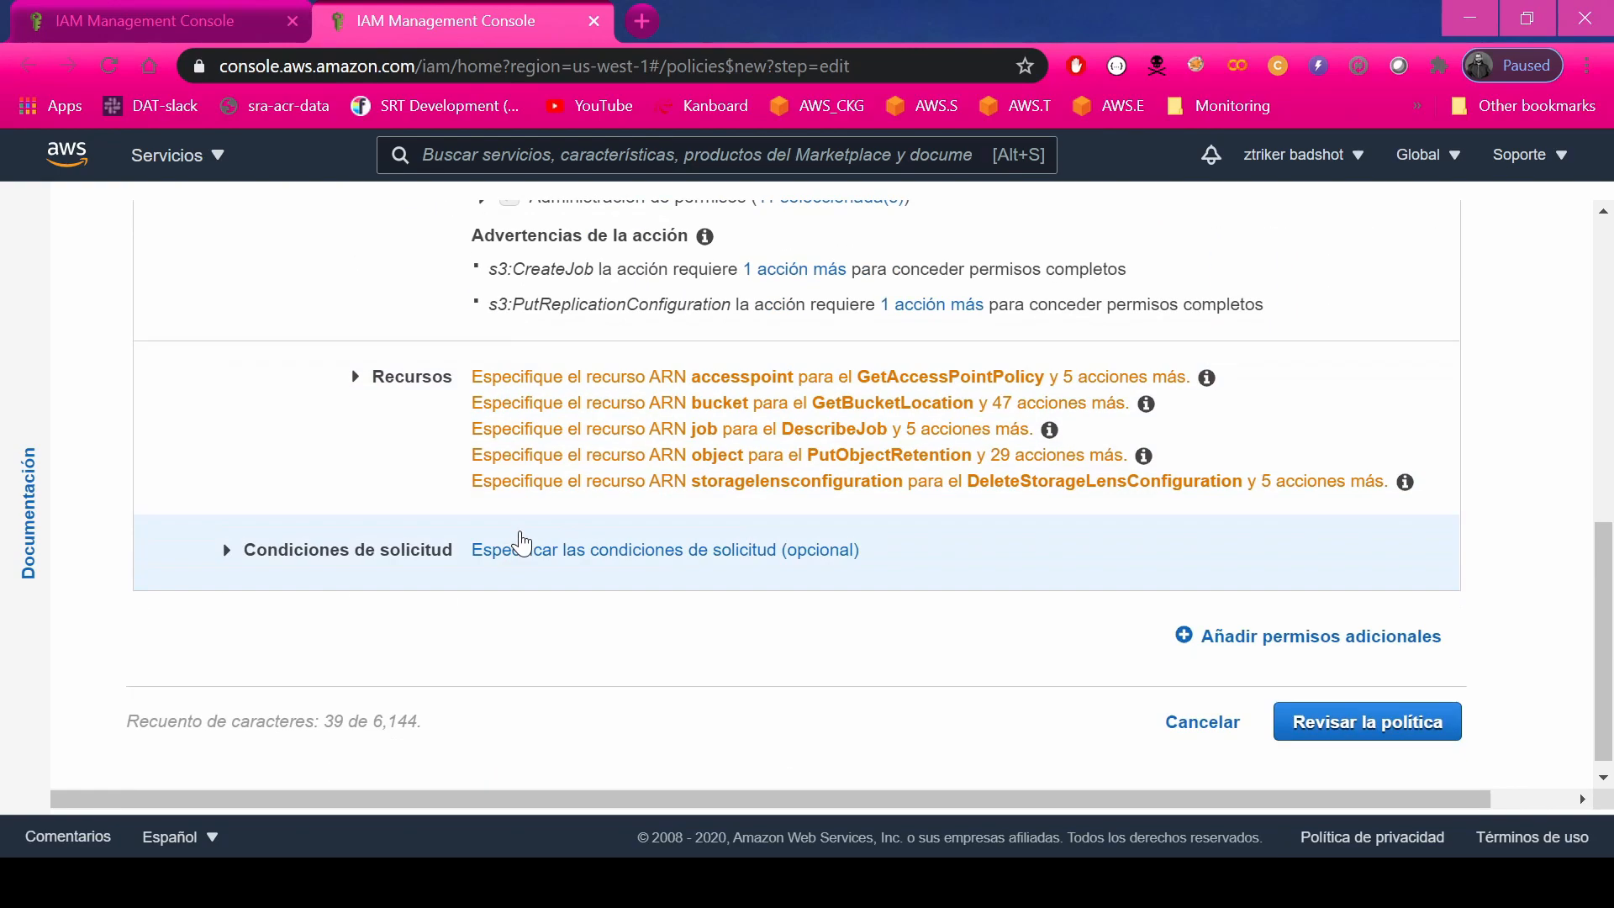
click(414, 374)
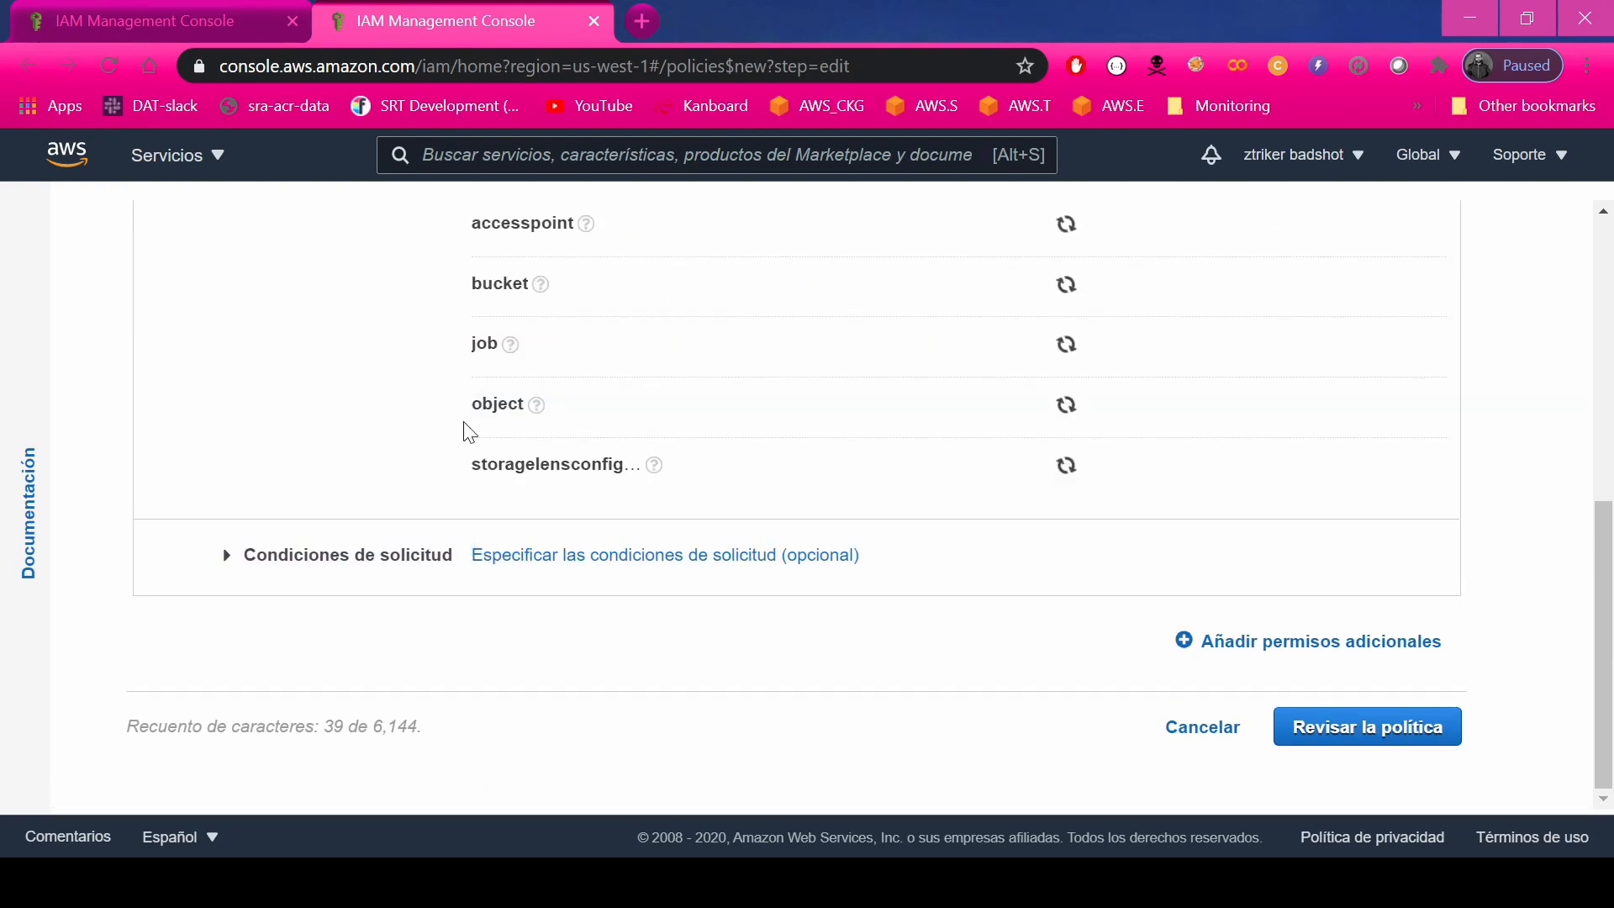
scroll(647, 424, up, 5)
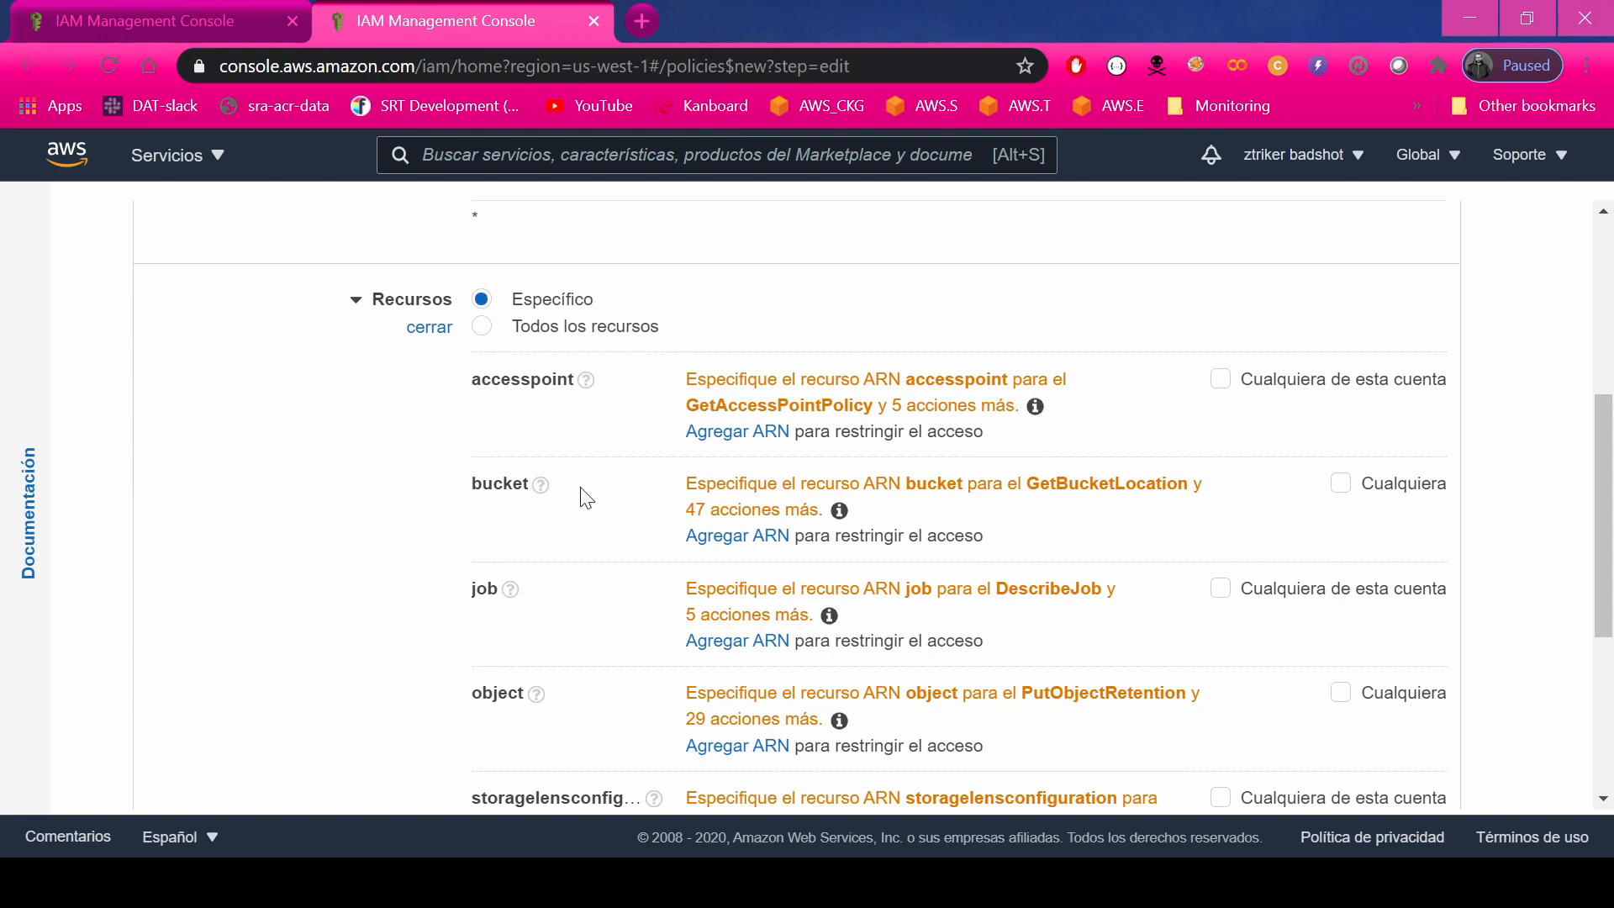
click(732, 537)
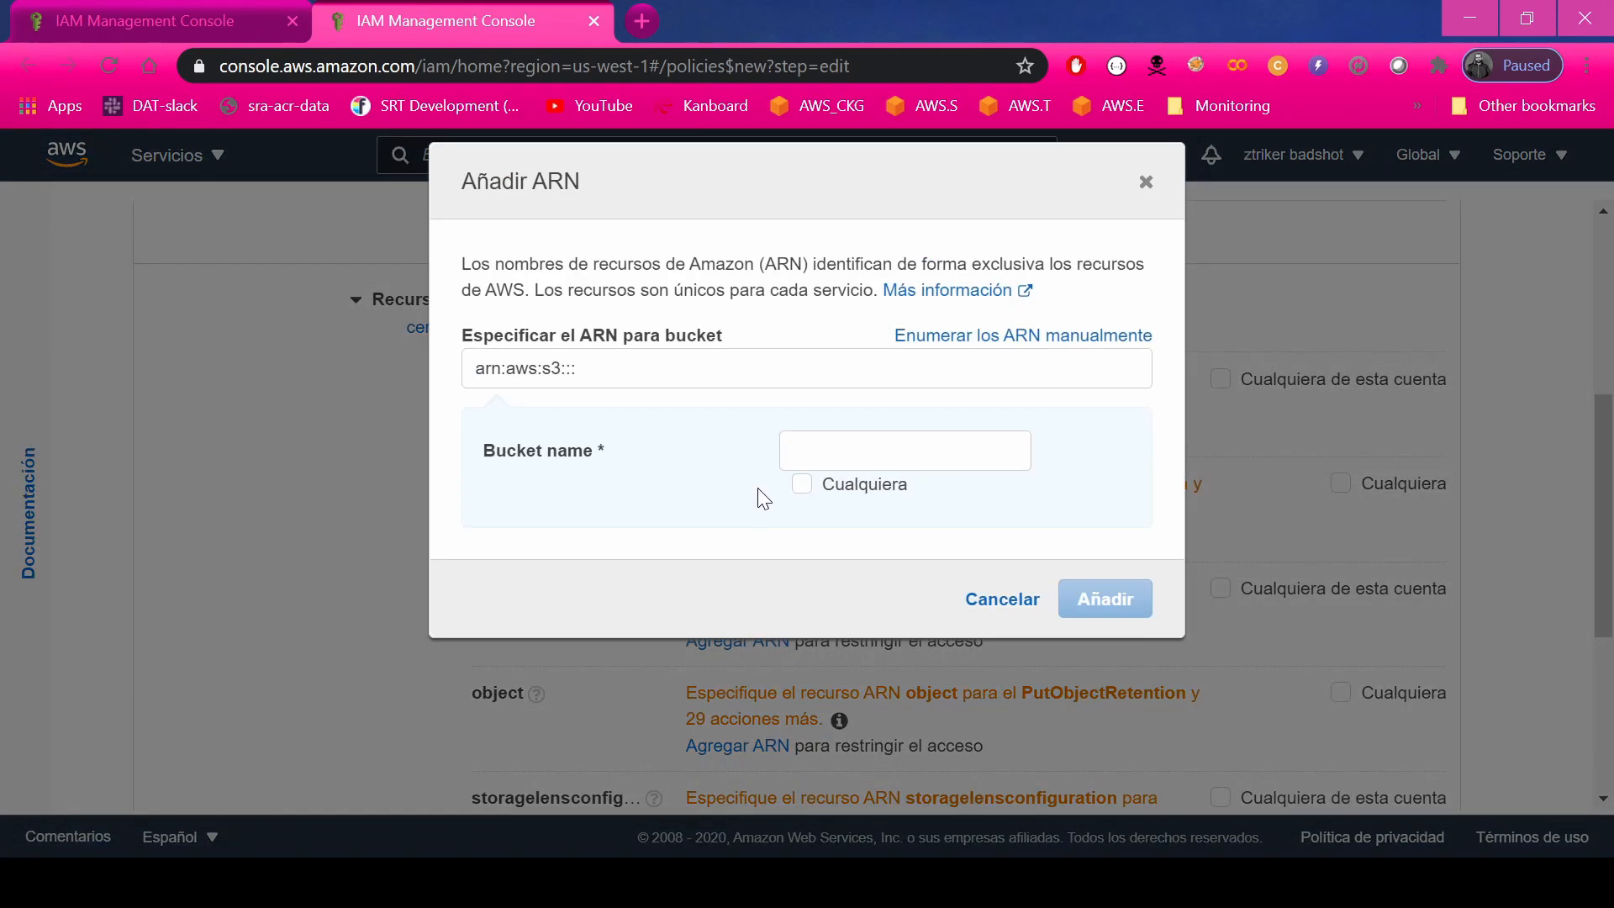
click(616, 367)
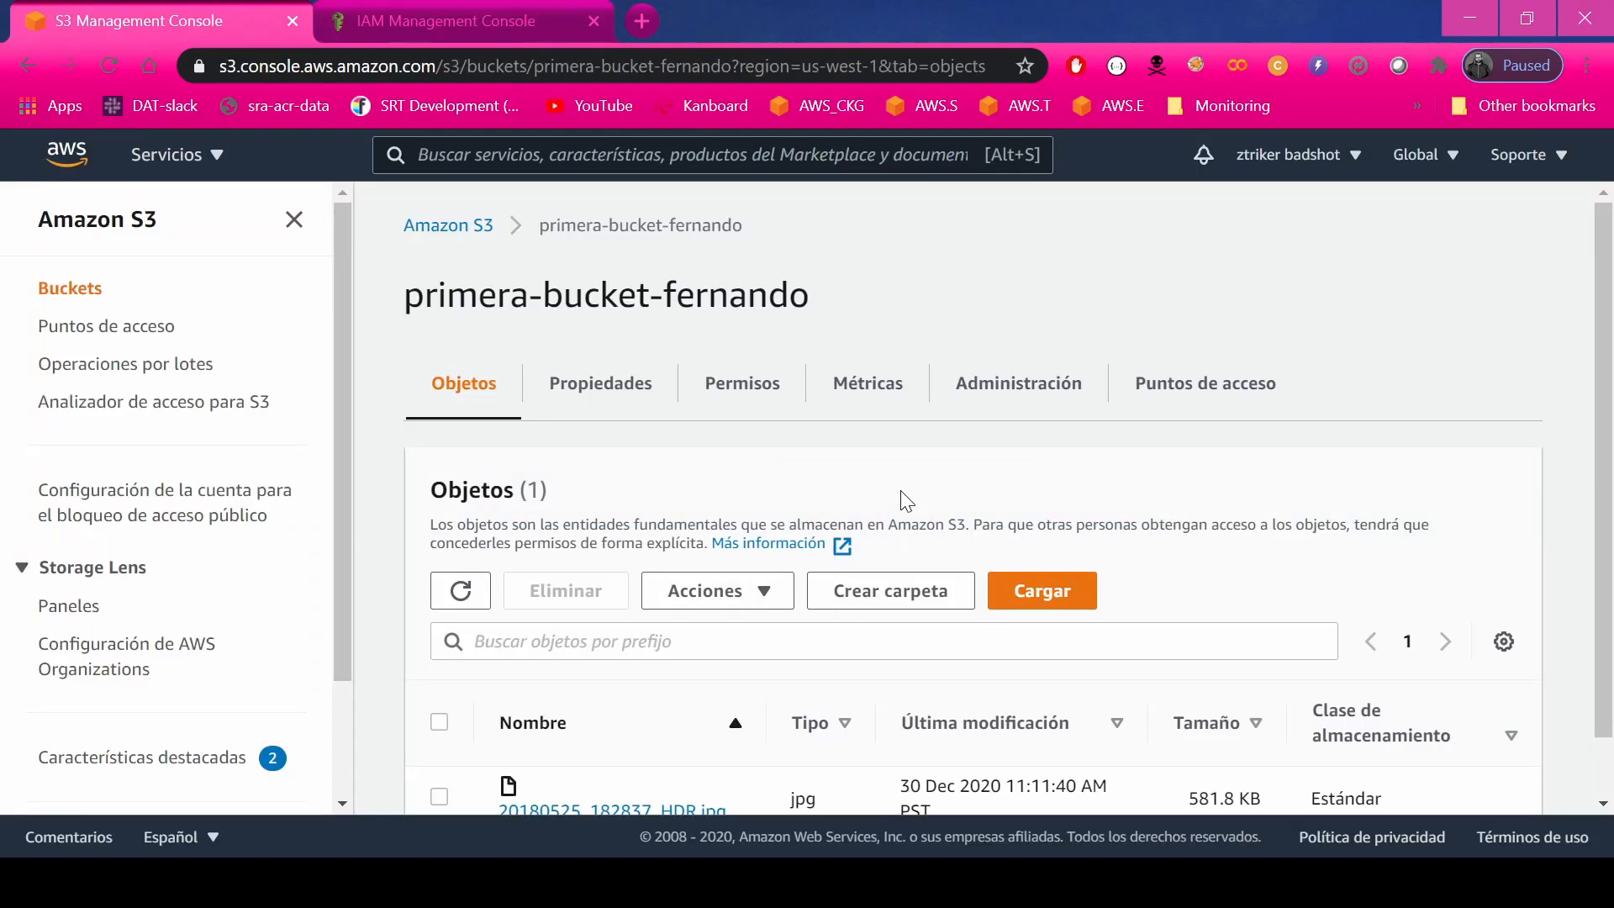
Switch to the S3 console and copy the bucket's ARN from its properties.
click(598, 383)
scroll(1012, 513, down, 2)
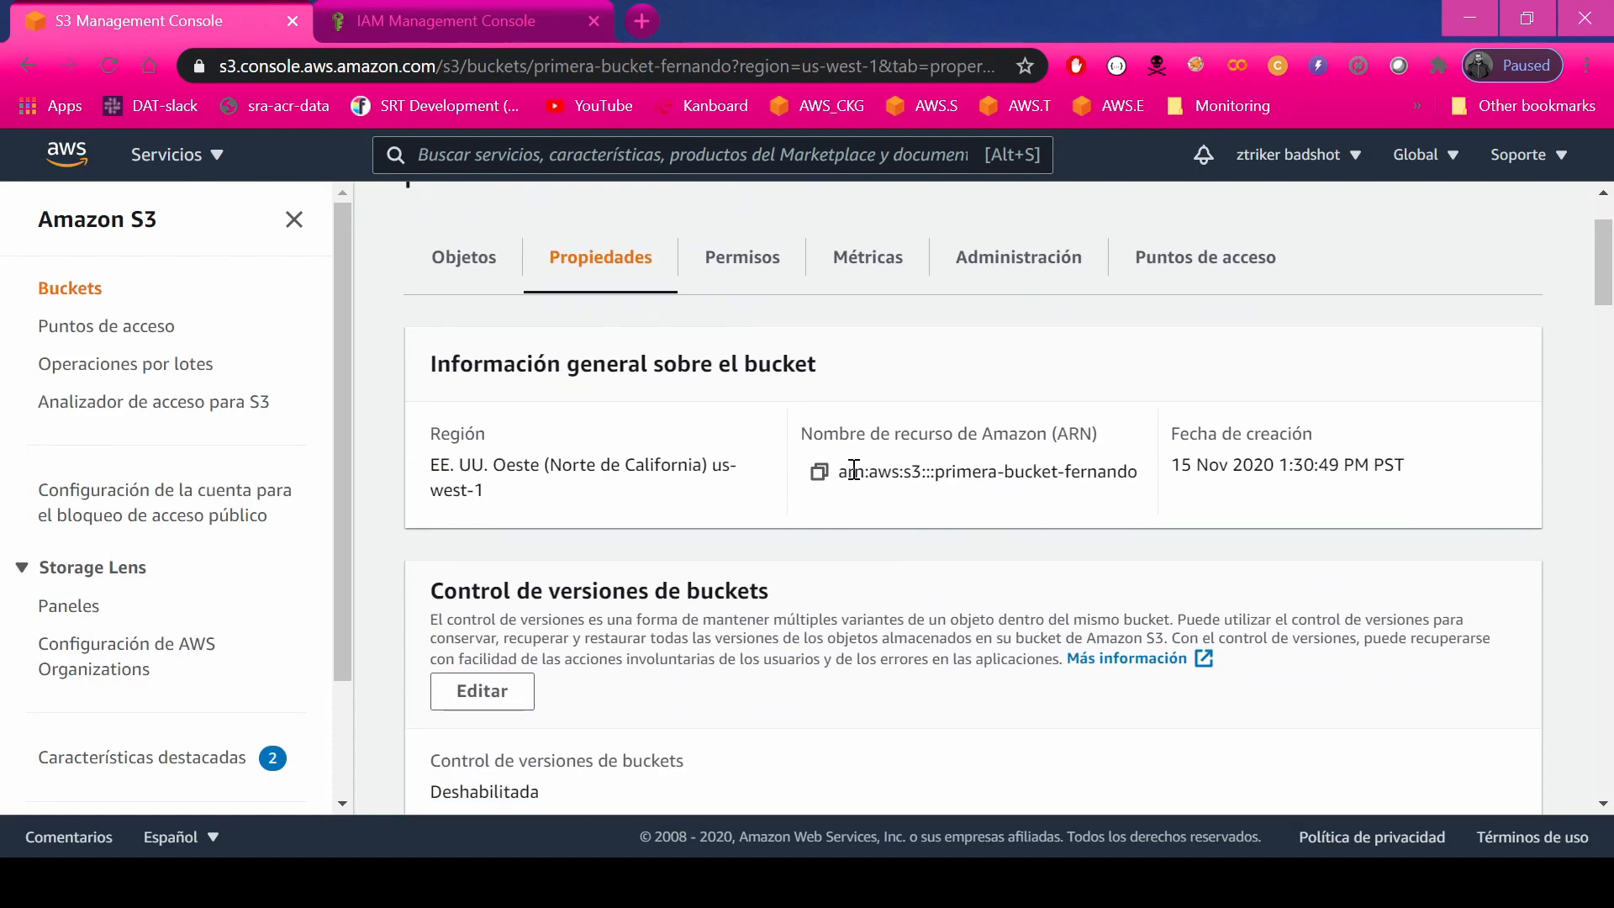
click(819, 471)
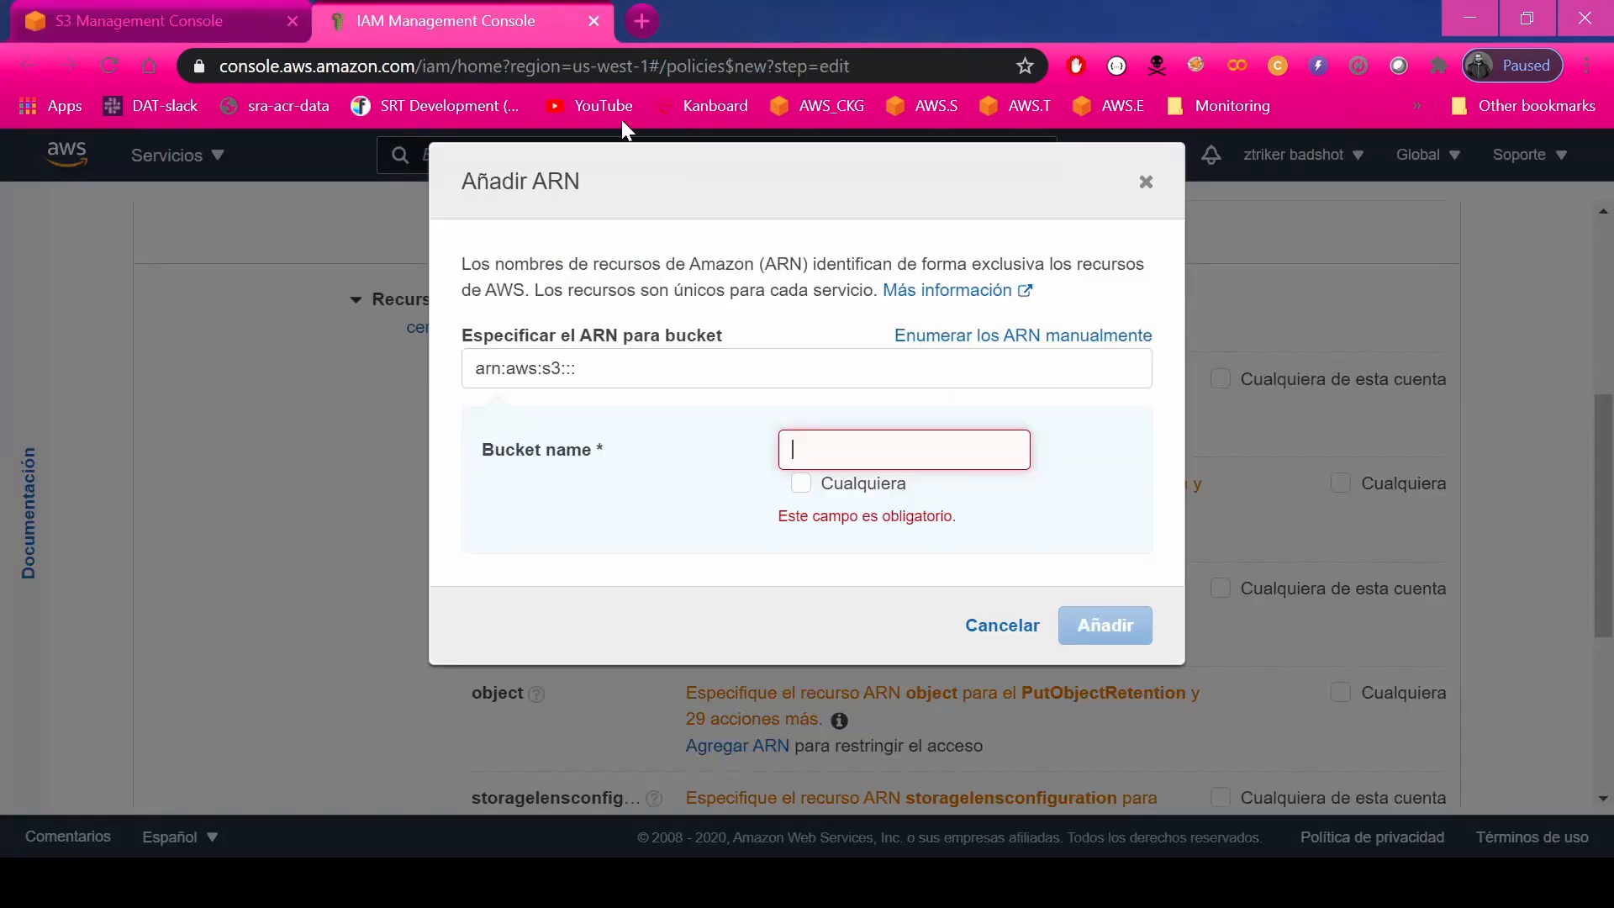
Return to the IAM policy and add the copied bucket ARN as the bucket resource.
click(500, 20)
key(ctrl+v)
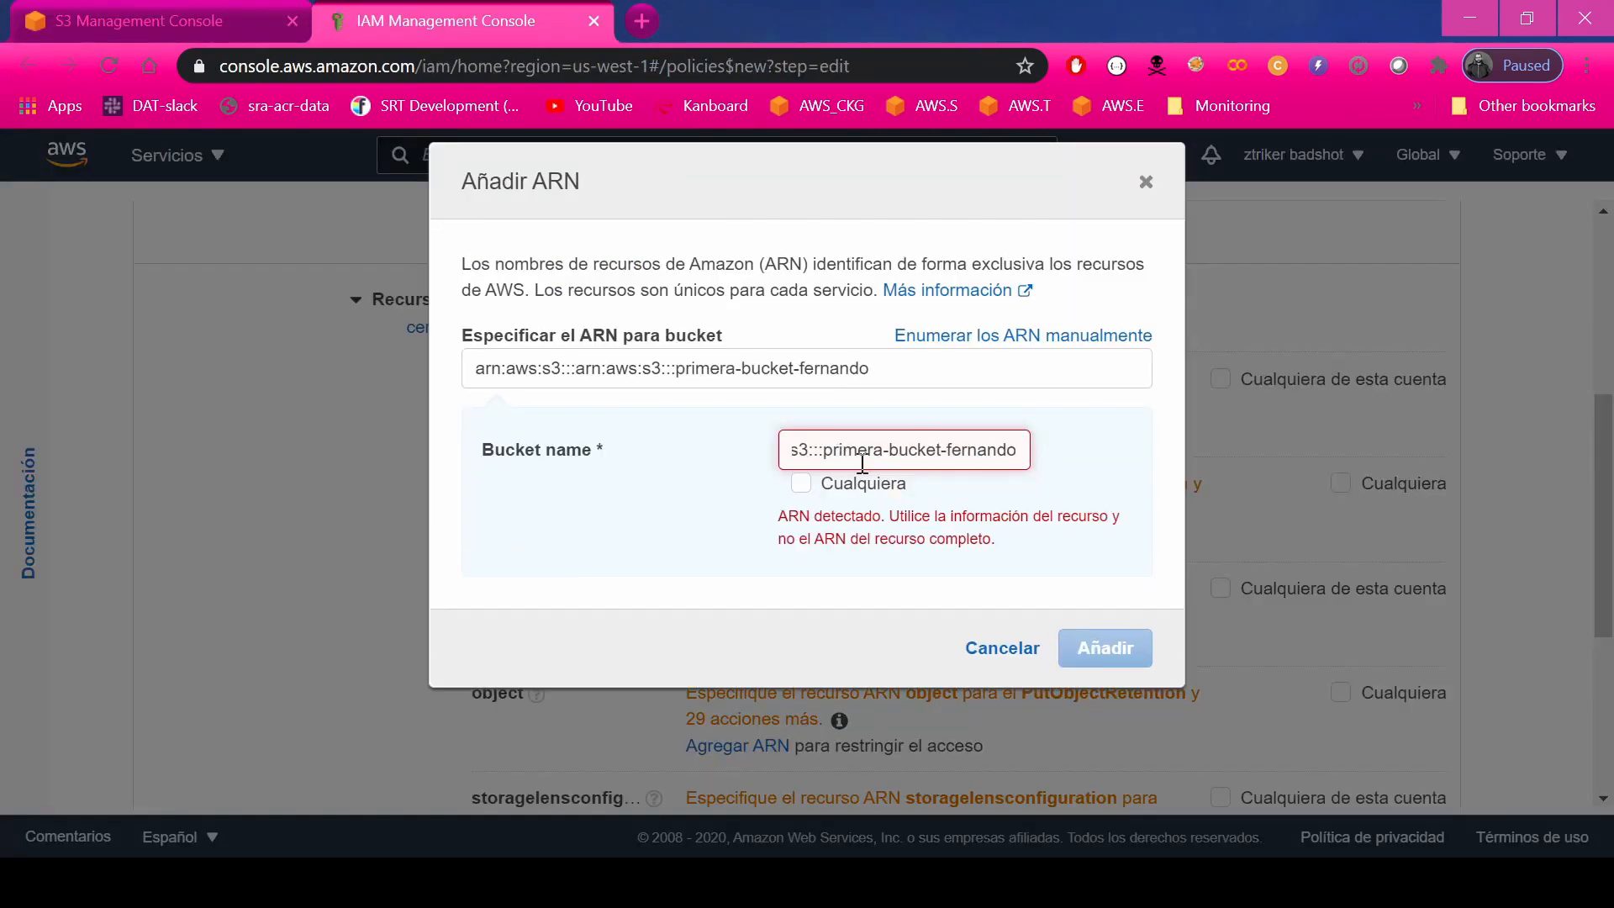
triple_click(705, 356)
key(ctrl+v)
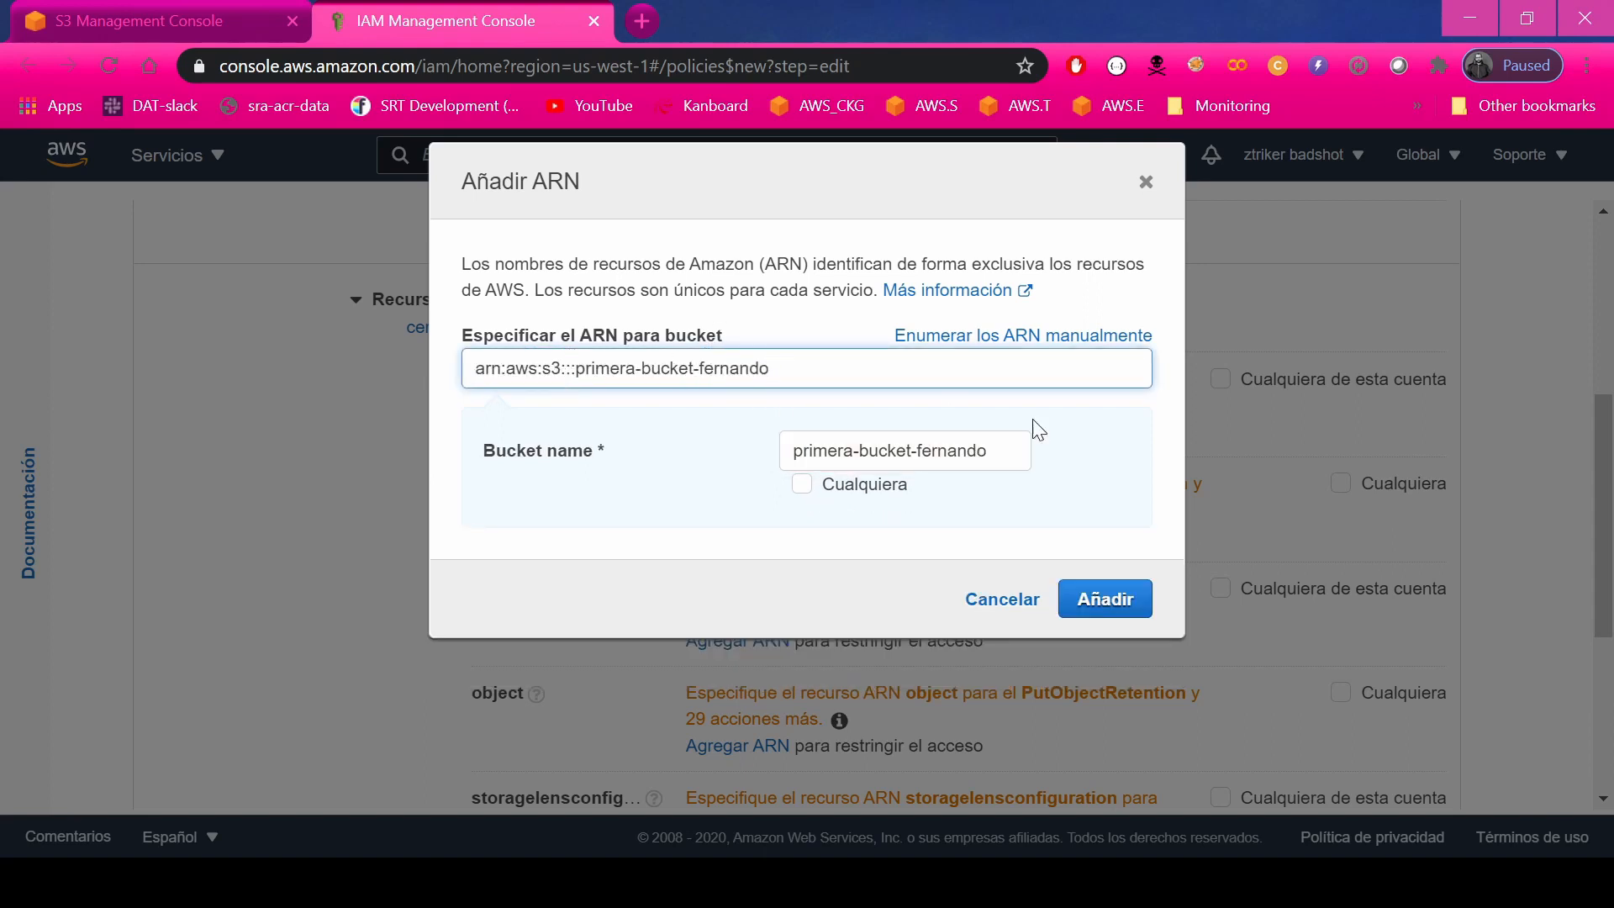
click(1105, 598)
Proceed to the review stage of the new S3 policy.
scroll(1015, 570, down, 3)
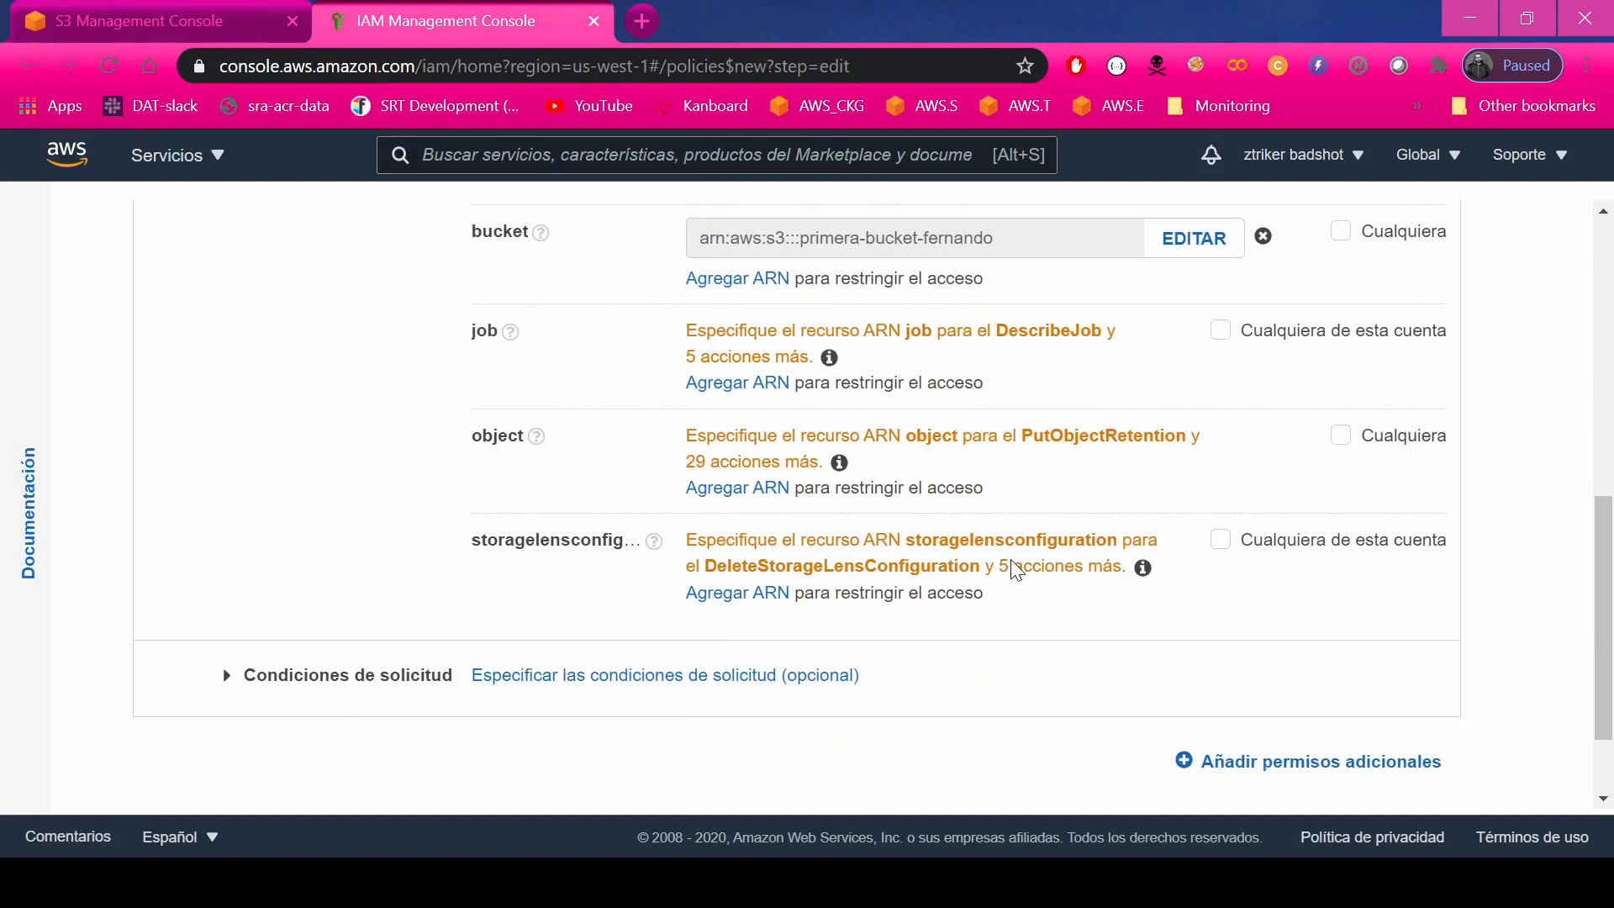
scroll(1015, 570, down, 2)
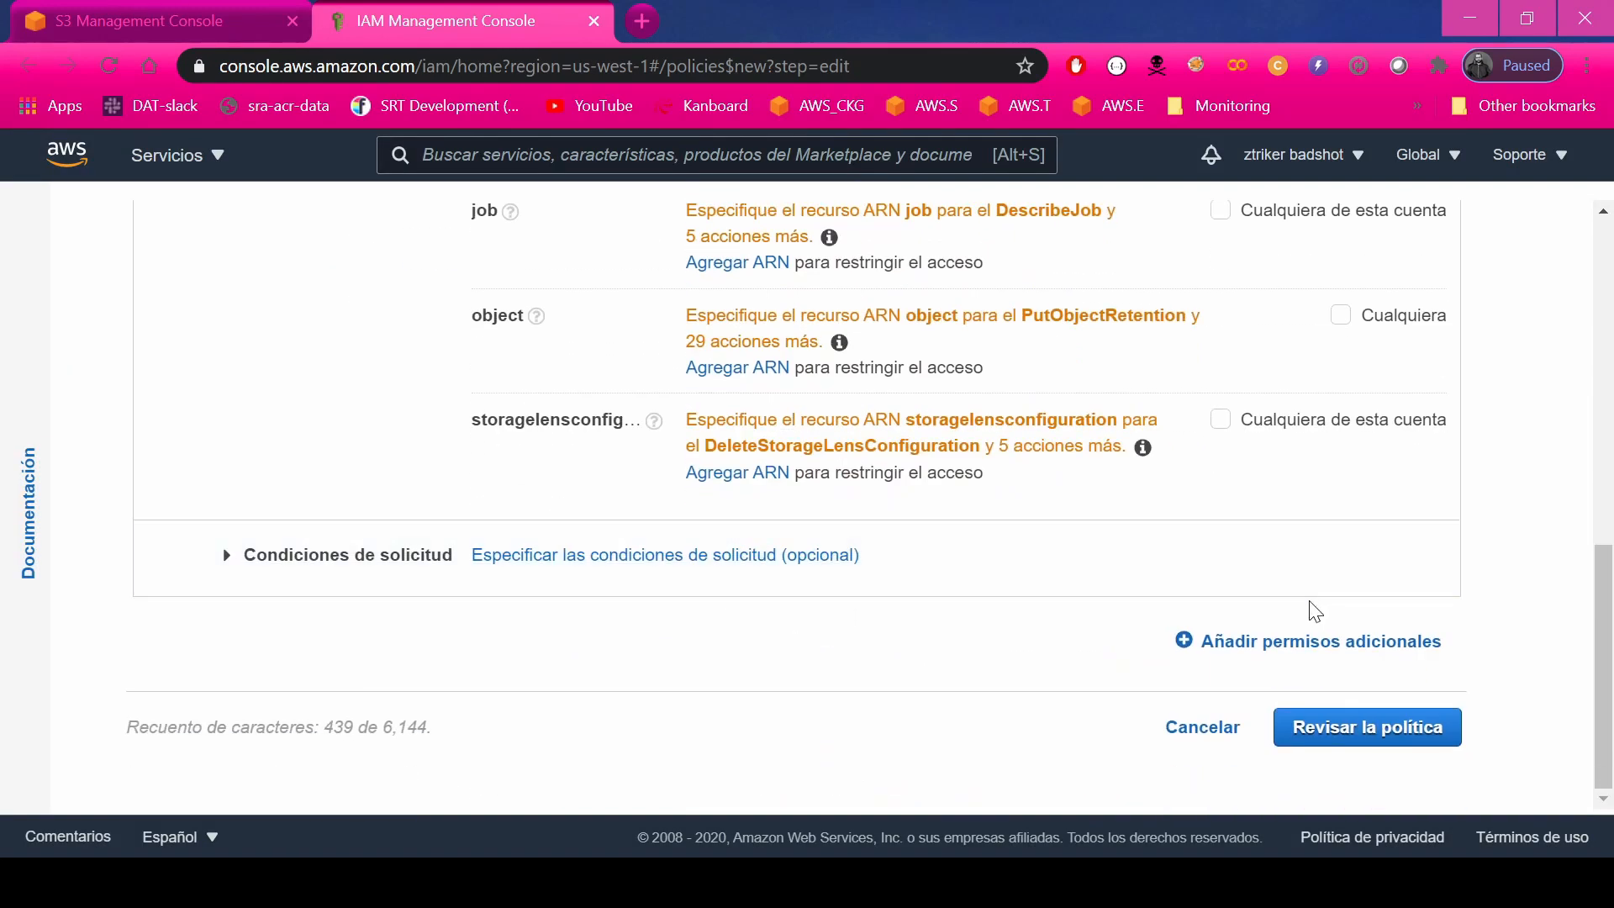
click(1379, 724)
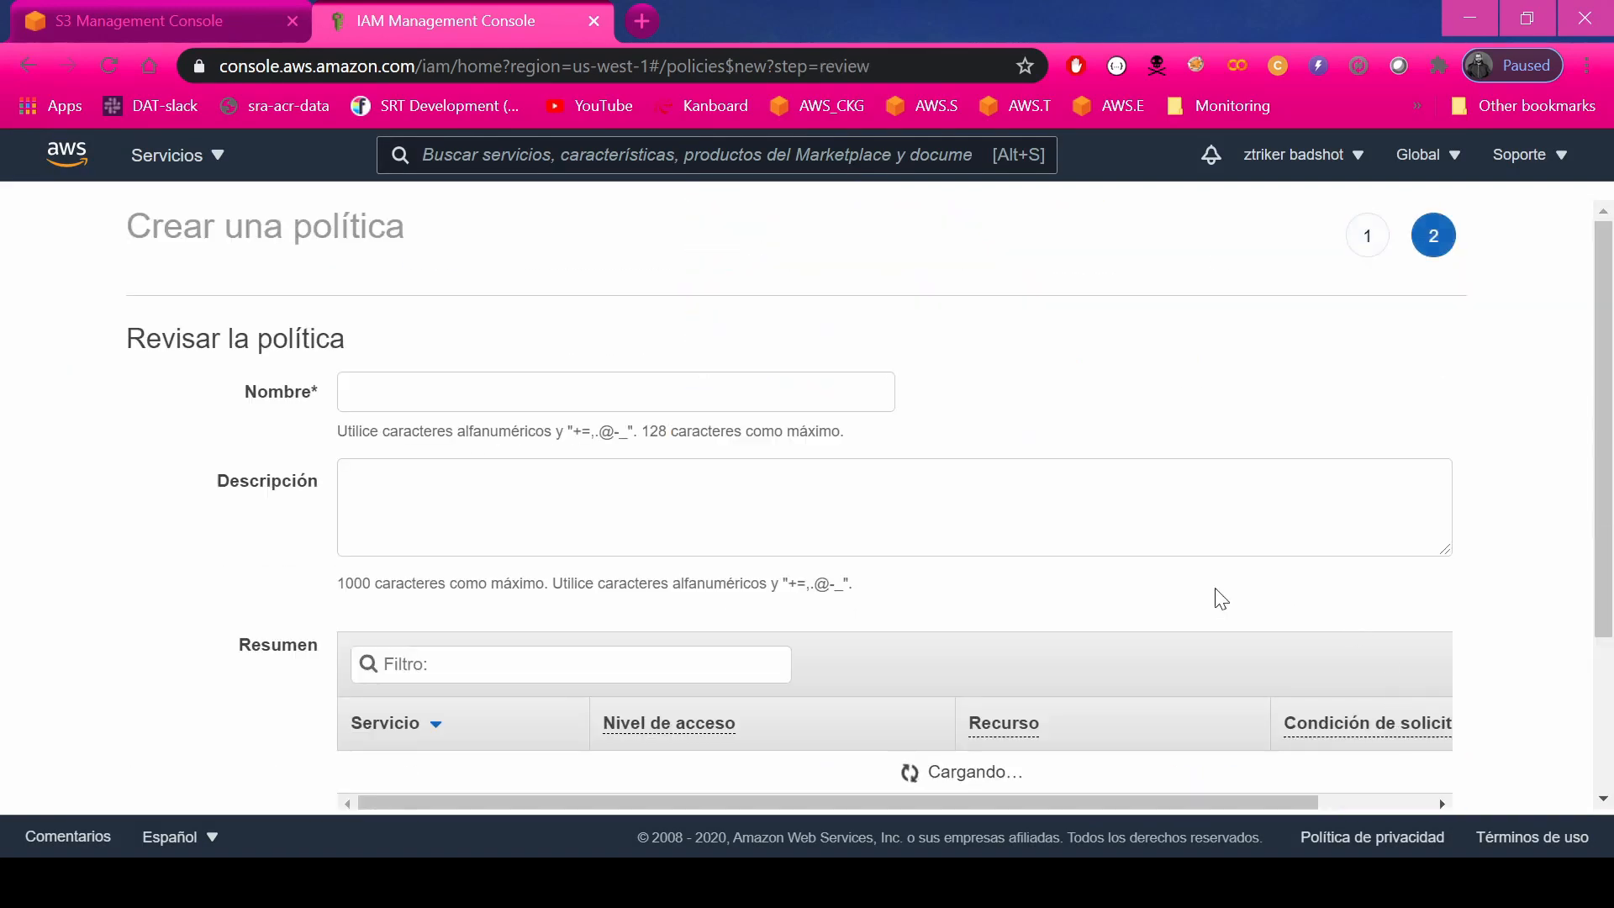
Show the remaining services in the policy summary and examine the access level granted for each.
scroll(929, 569, down, 5)
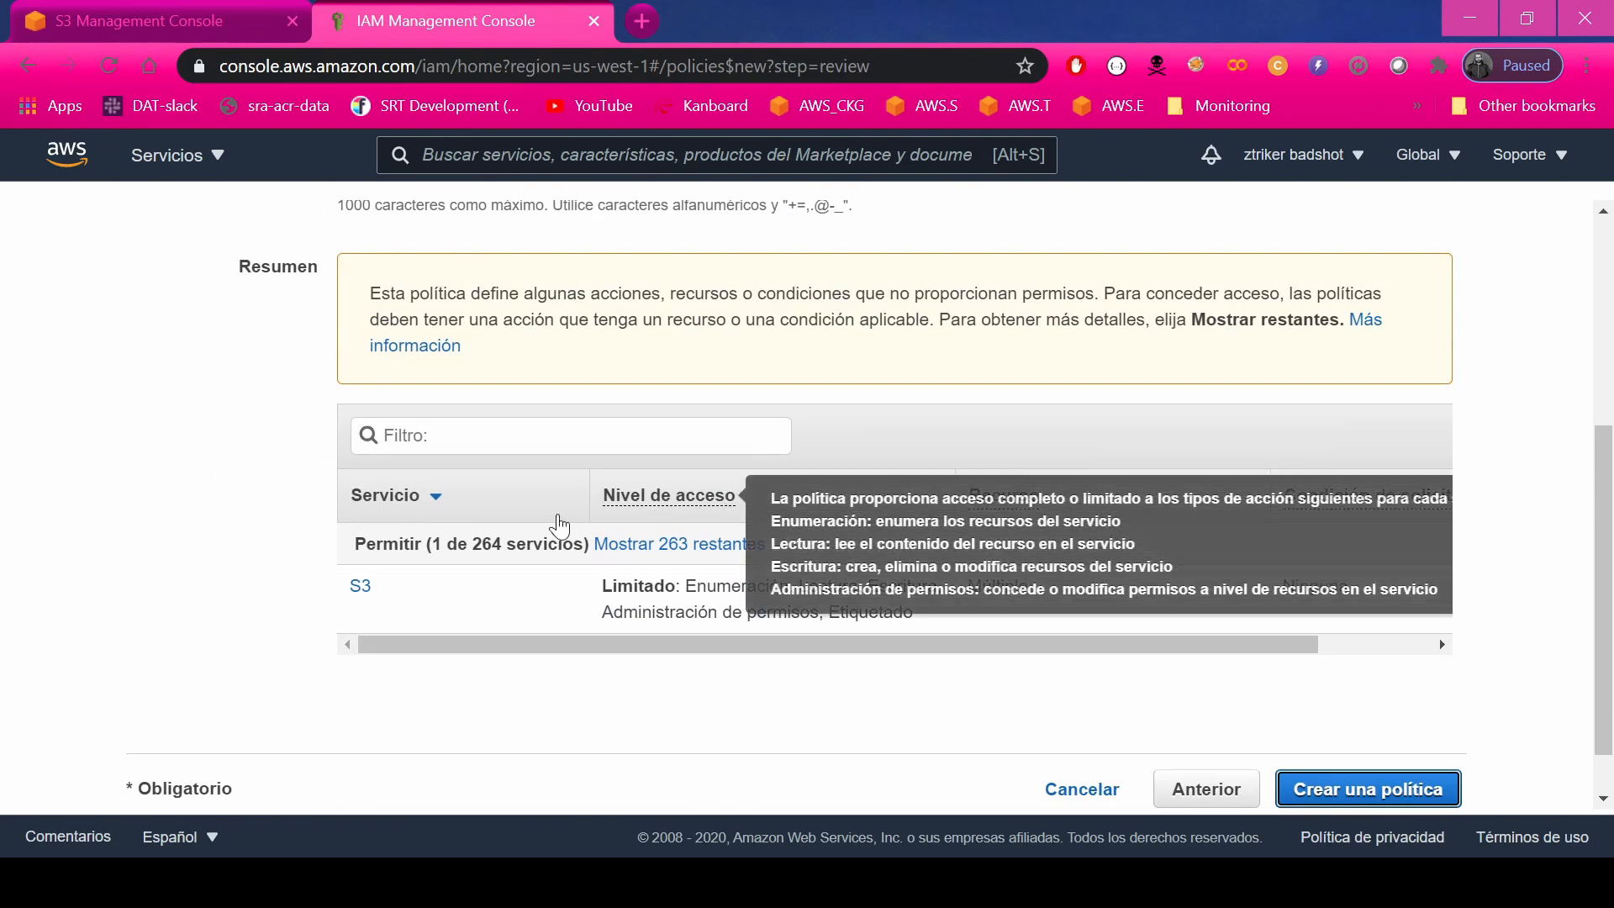
click(624, 547)
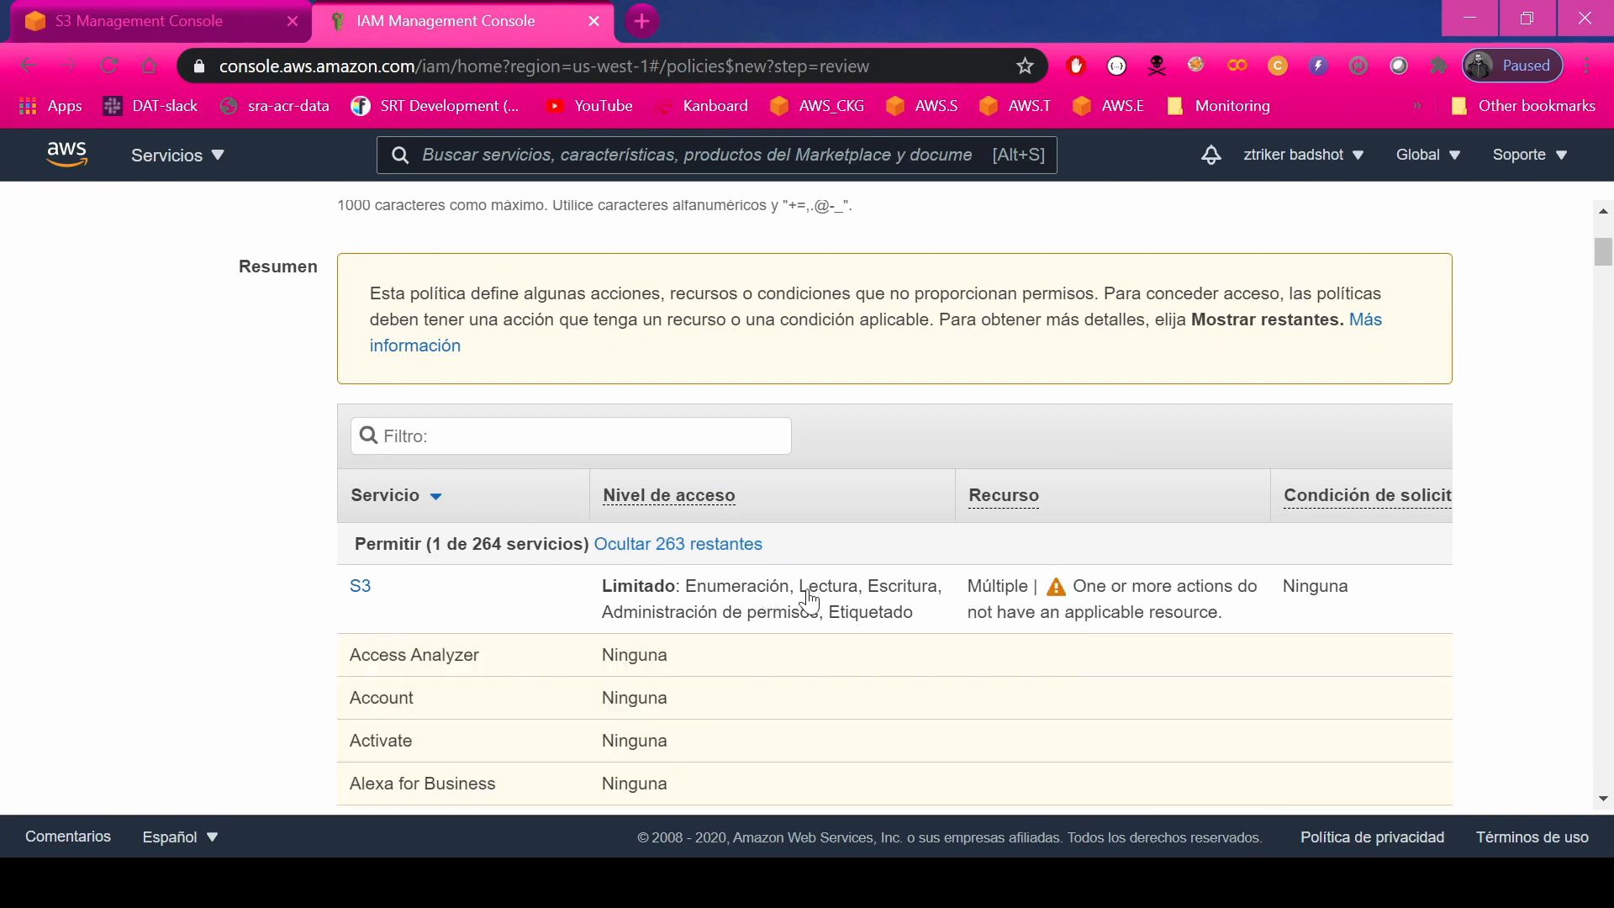
scroll(756, 621, down, 2)
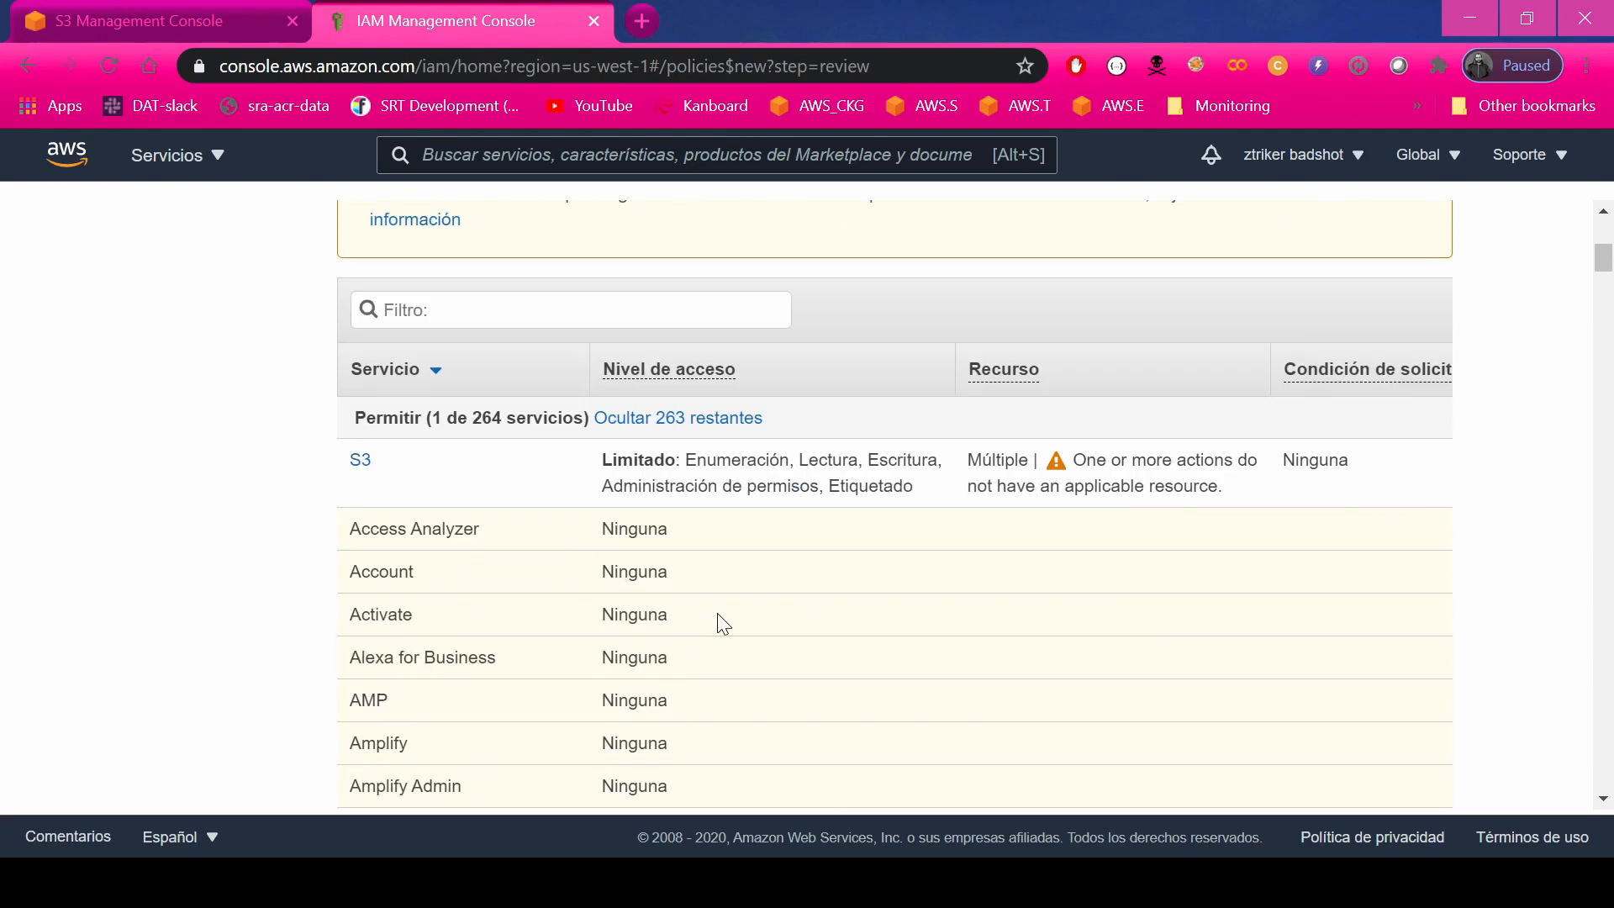
scroll(719, 622, down, 10)
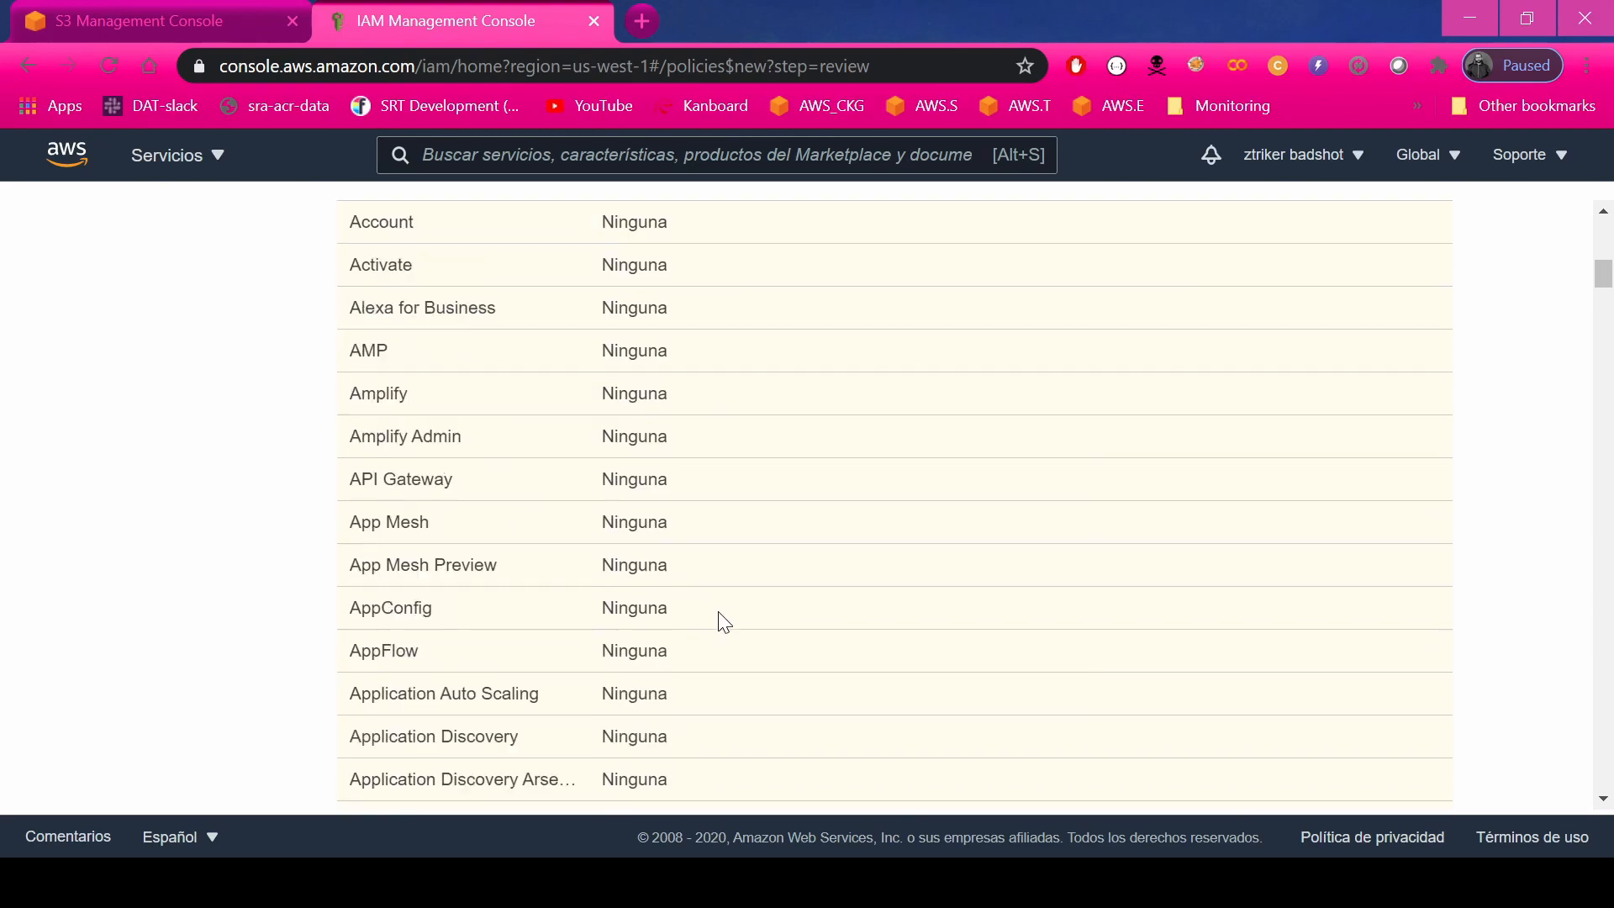
scroll(723, 622, down, 20)
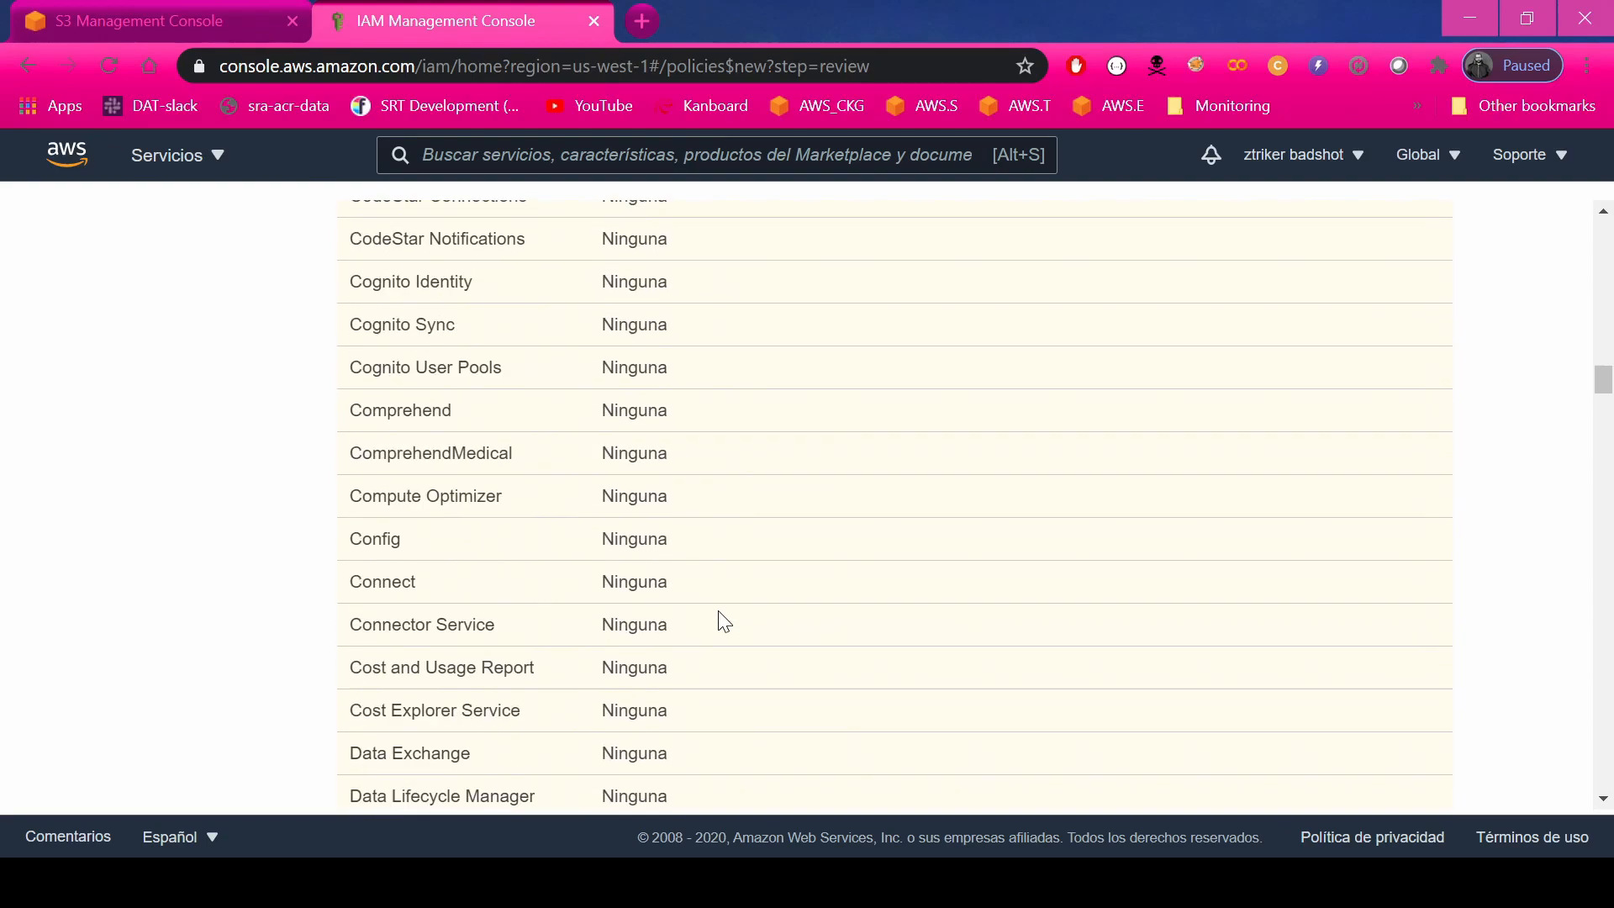
scroll(723, 622, down, 20)
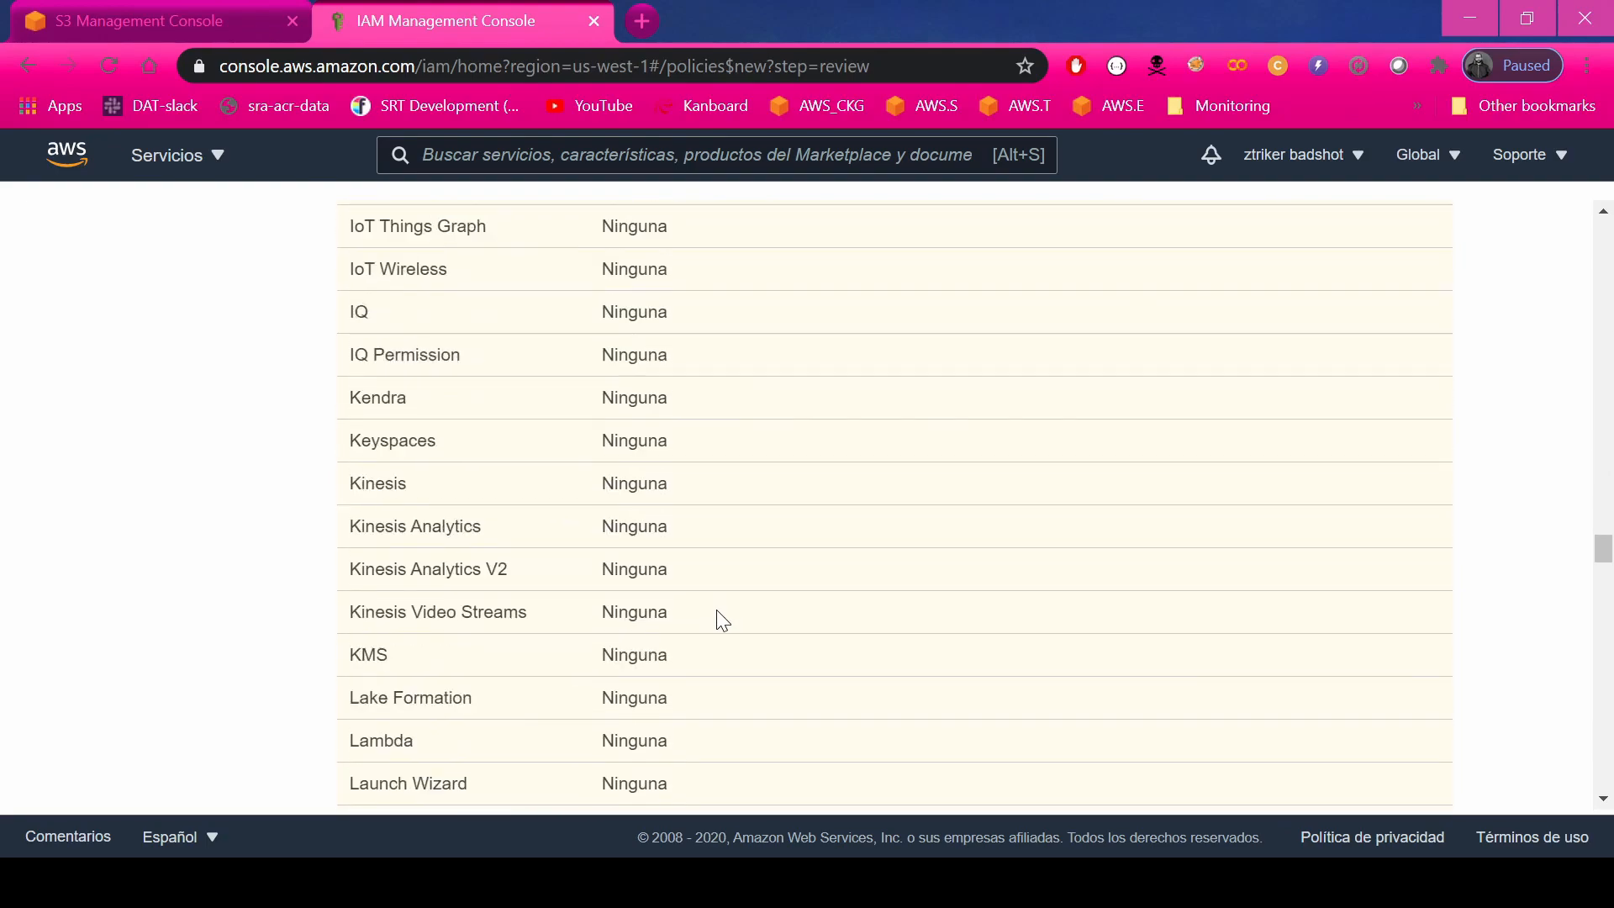
scroll(723, 622, down, 20)
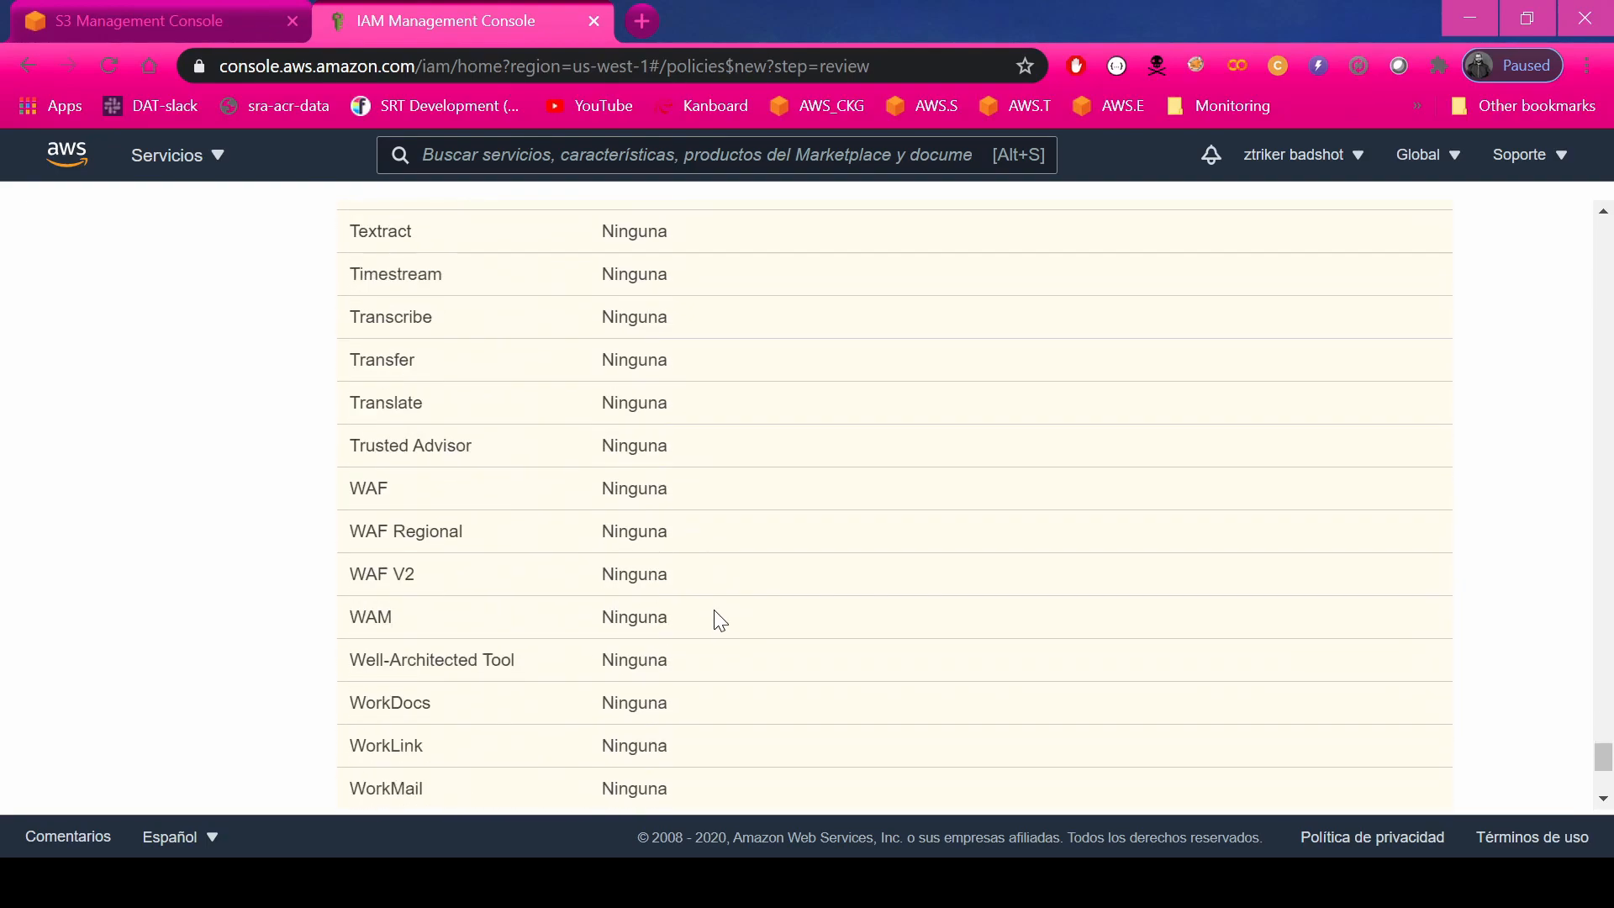
scroll(608, 561, up, 20)
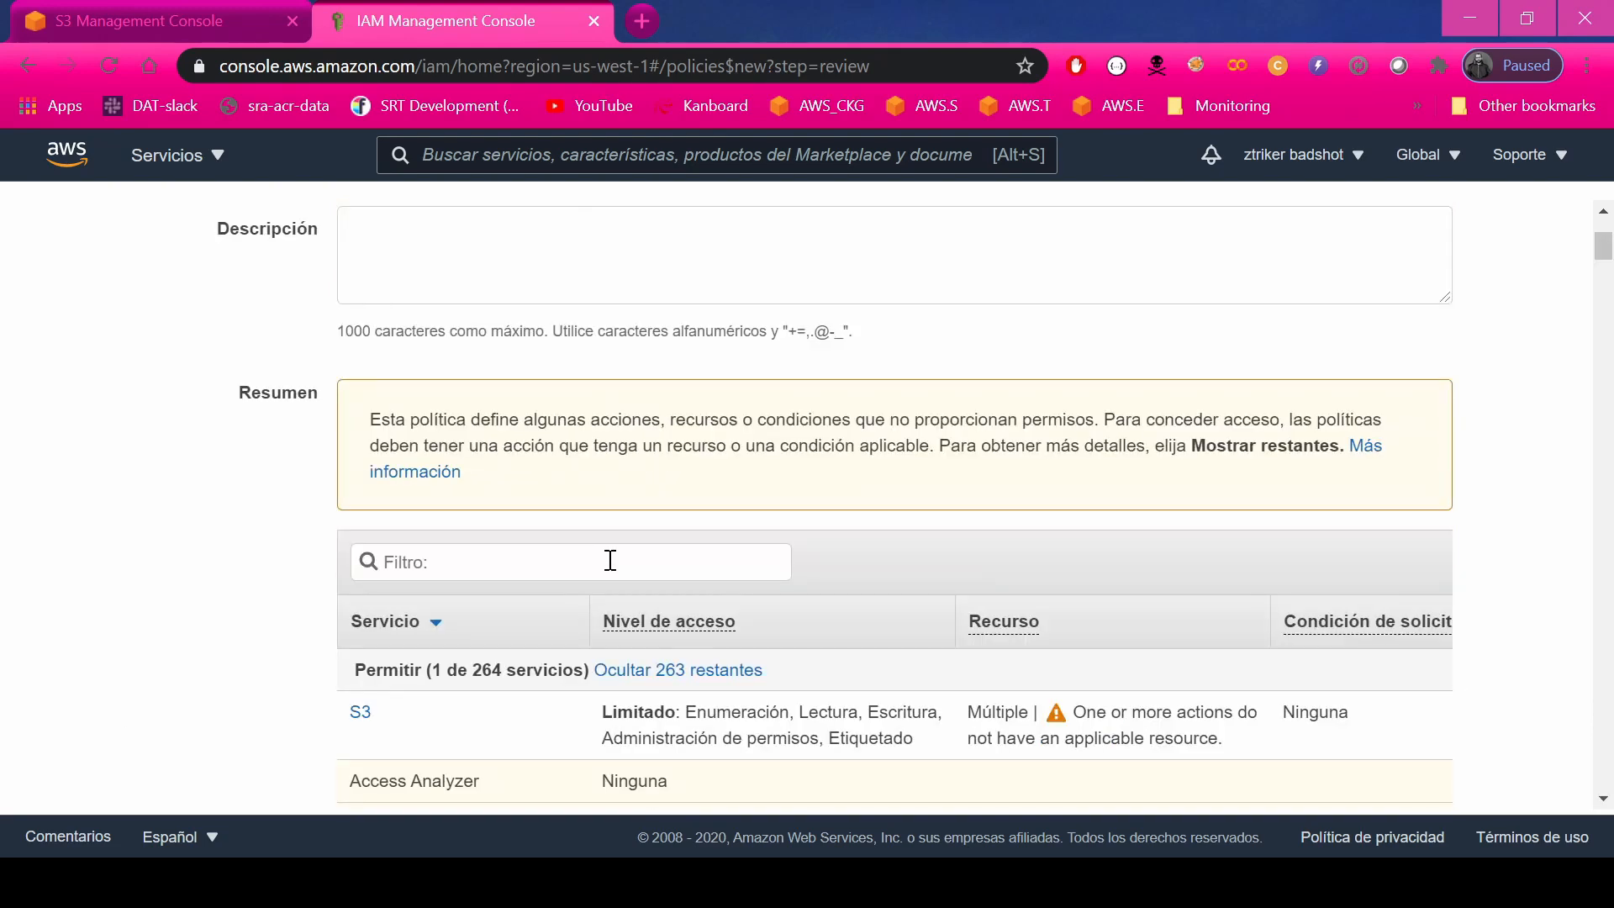
Switch to the S3 console and open the bucket's policy for editing from its permissions.
key(ctrl+shift+Tab)
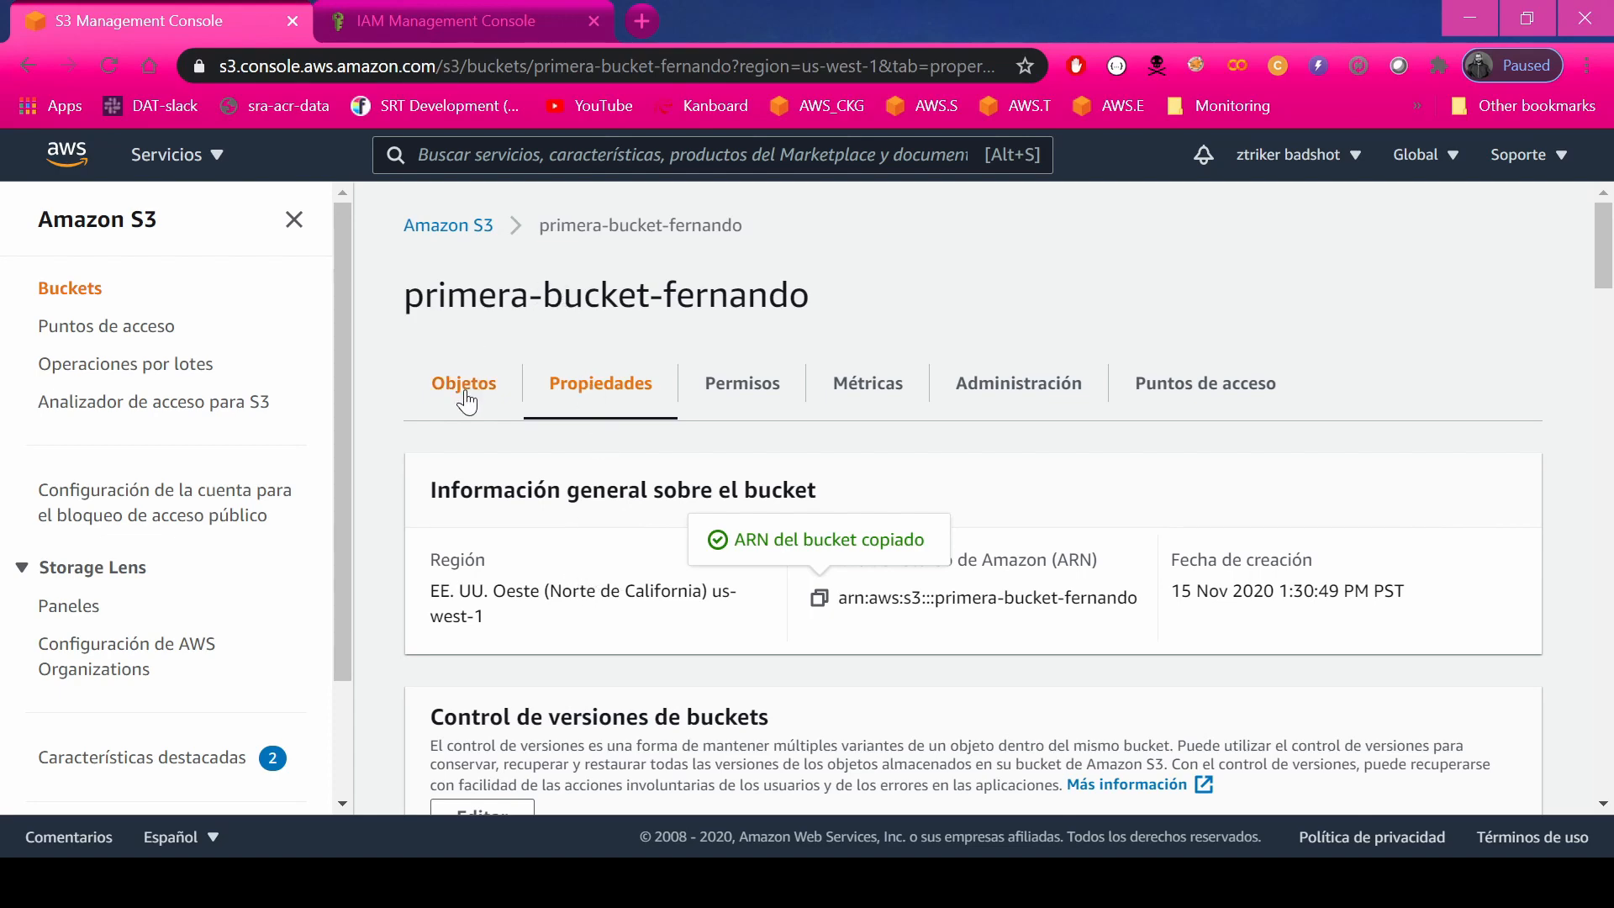
click(733, 384)
scroll(706, 437, down, 7)
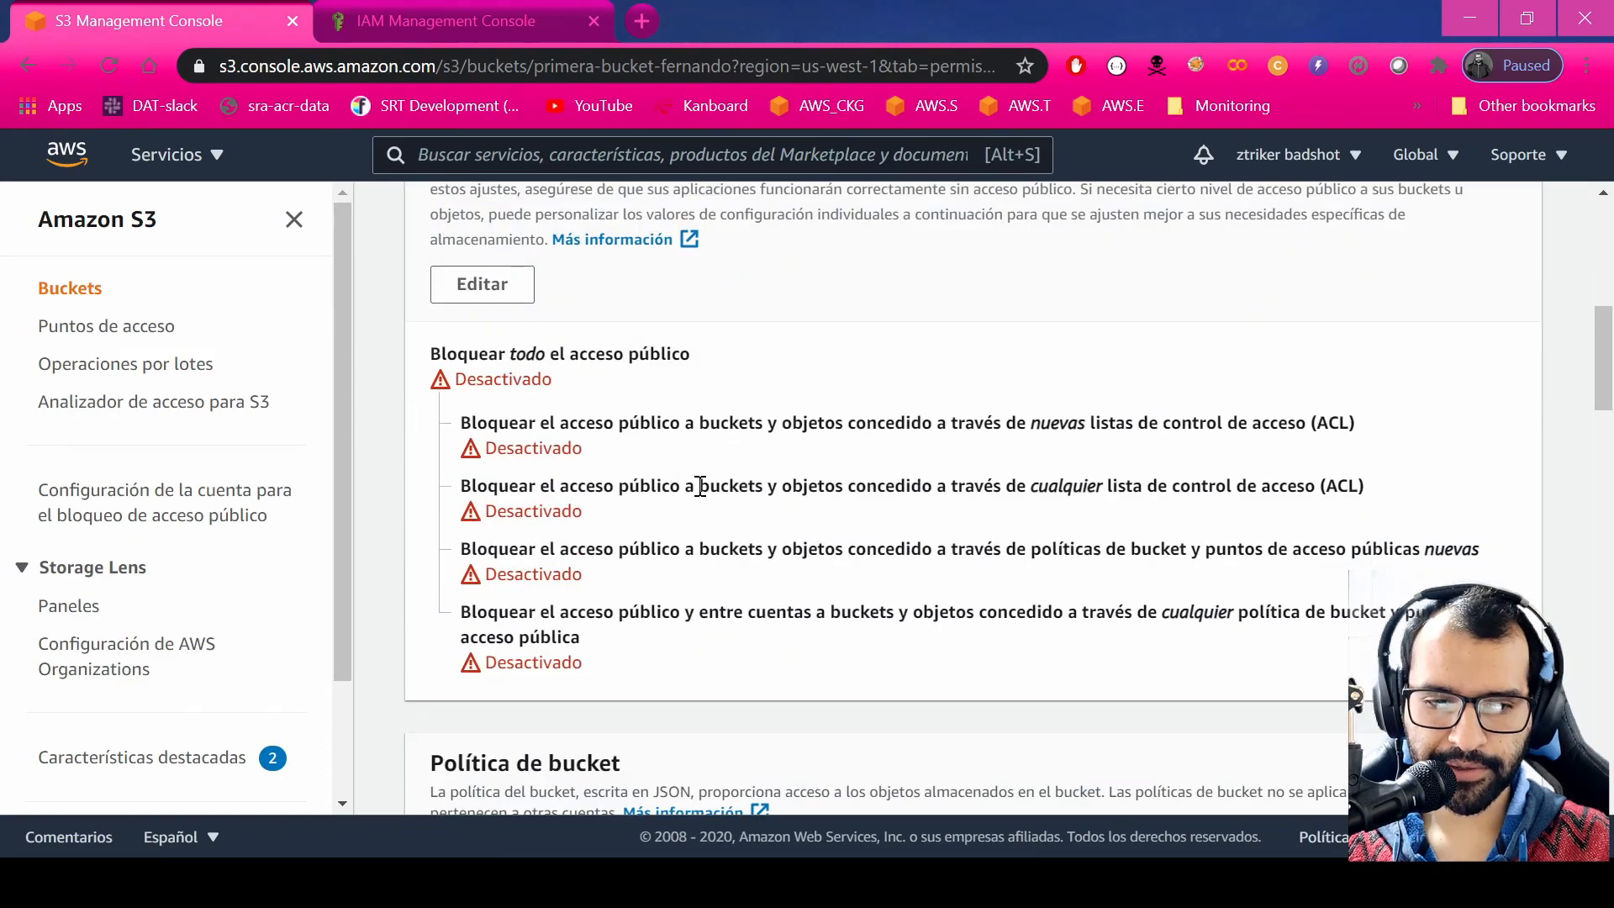
scroll(700, 486, down, 6)
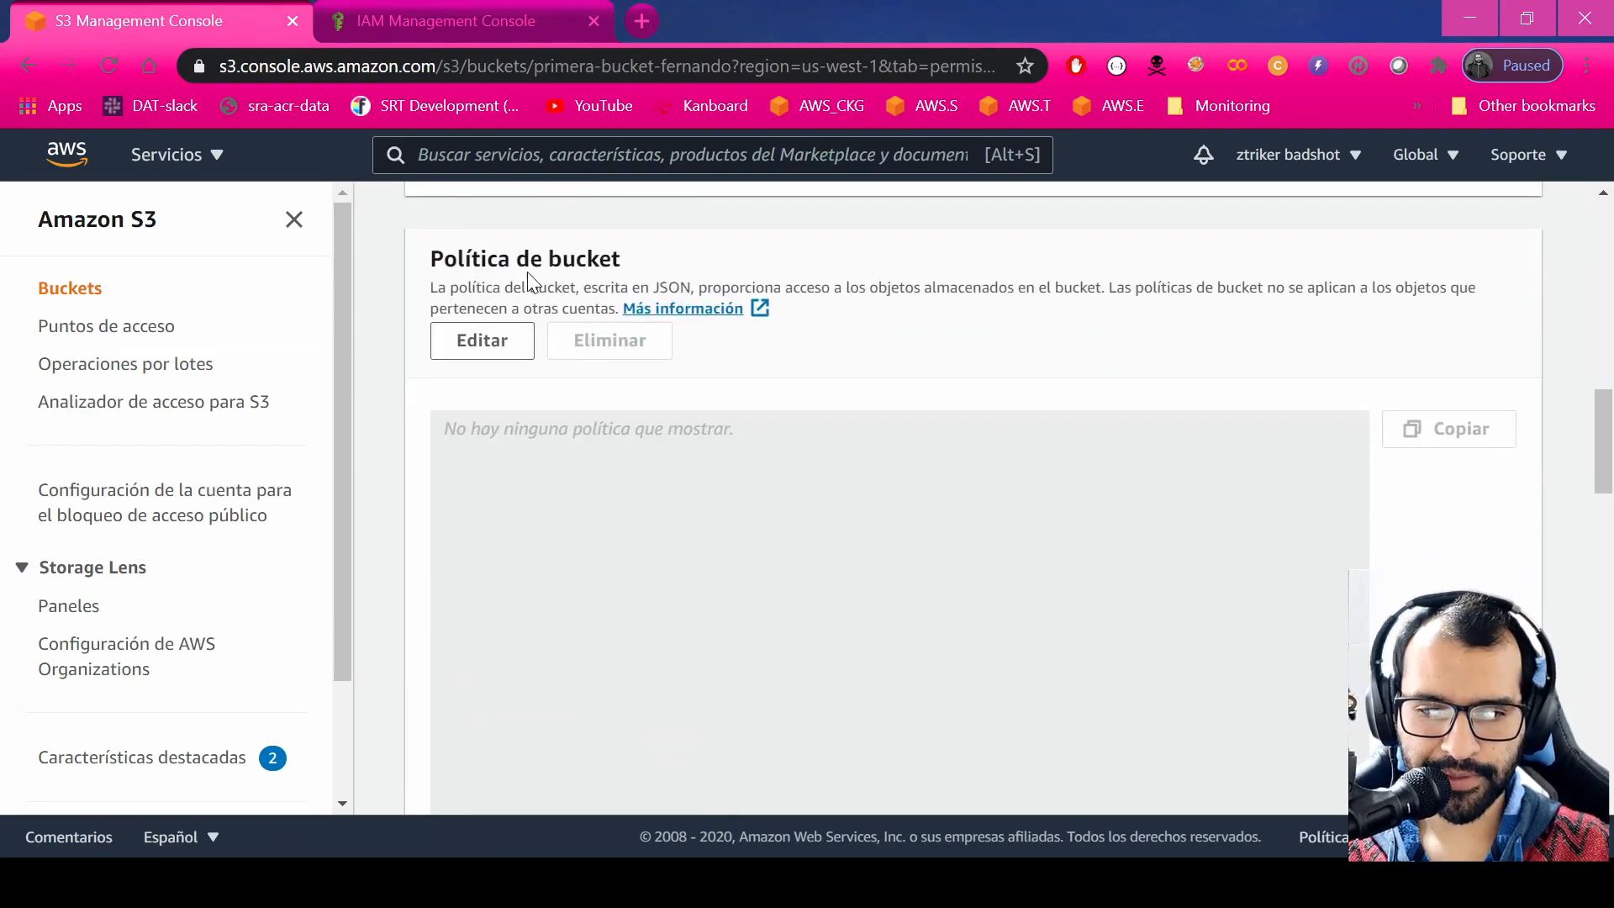
click(482, 339)
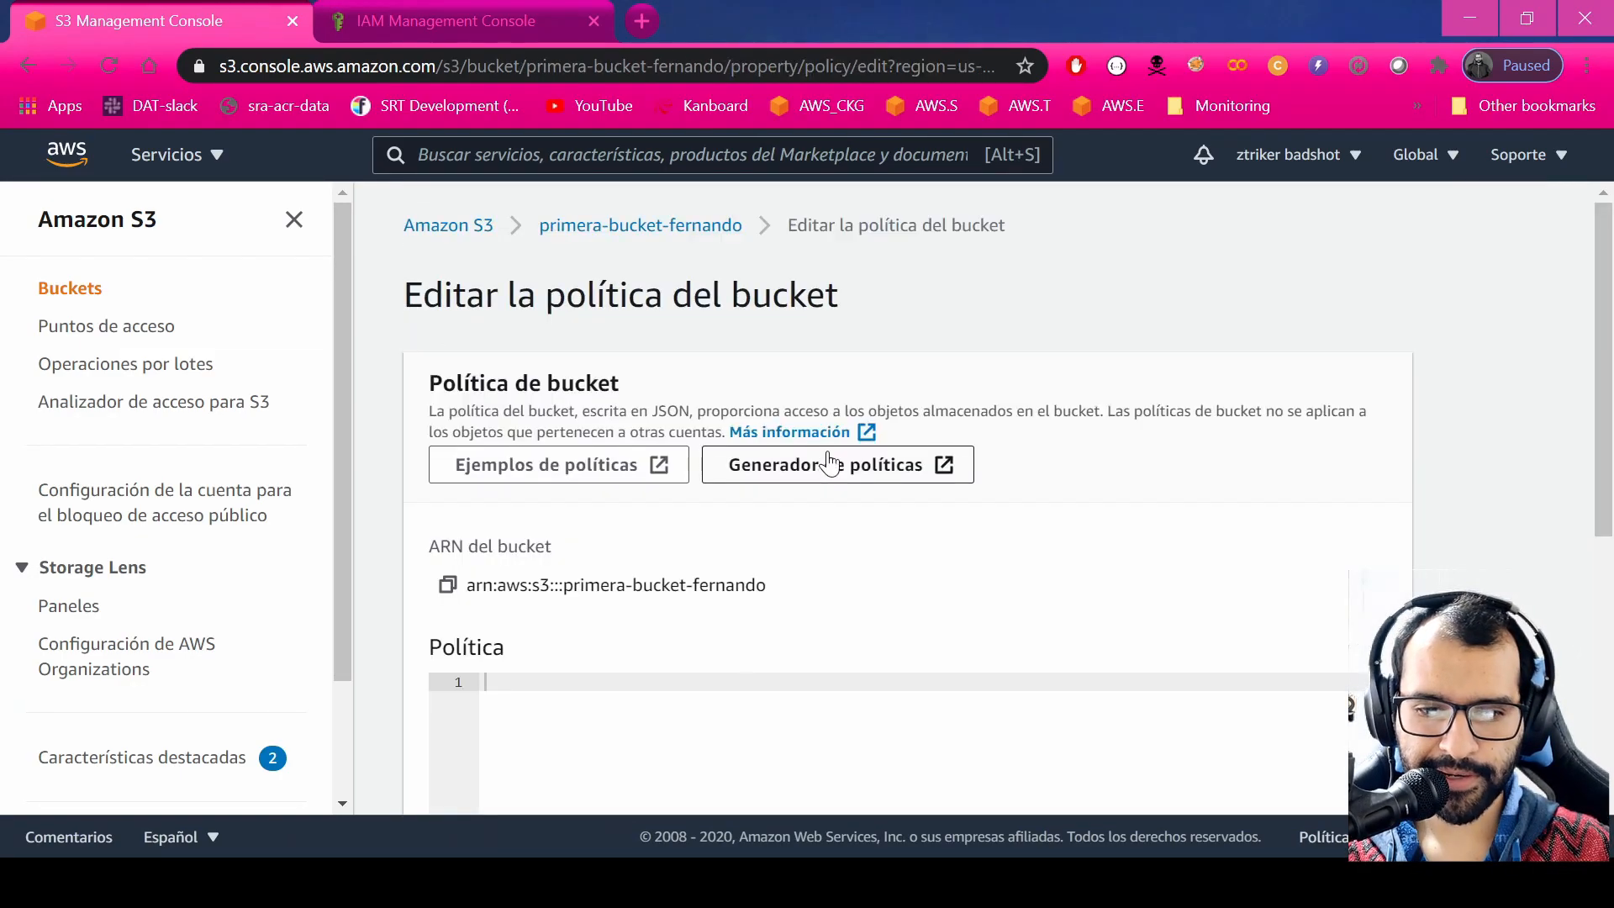
Launch the policy generator from the bucket policy editor and set the policy type to S3 Bucket Policy.
scroll(613, 549, down, 2)
scroll(614, 548, down, 2)
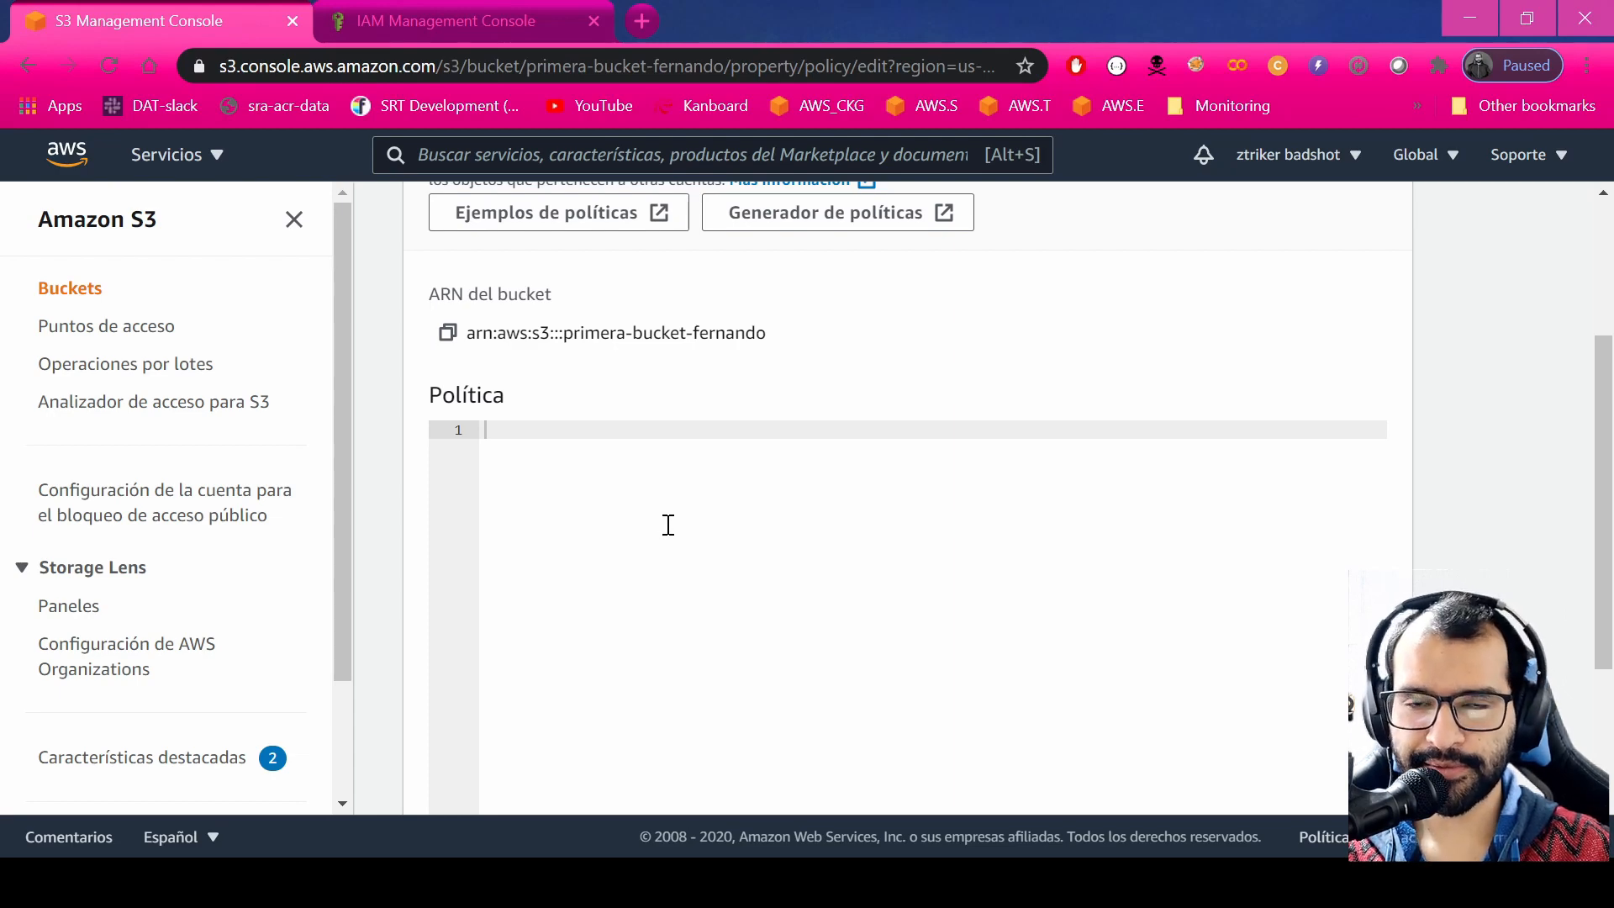
scroll(893, 508, up, 2)
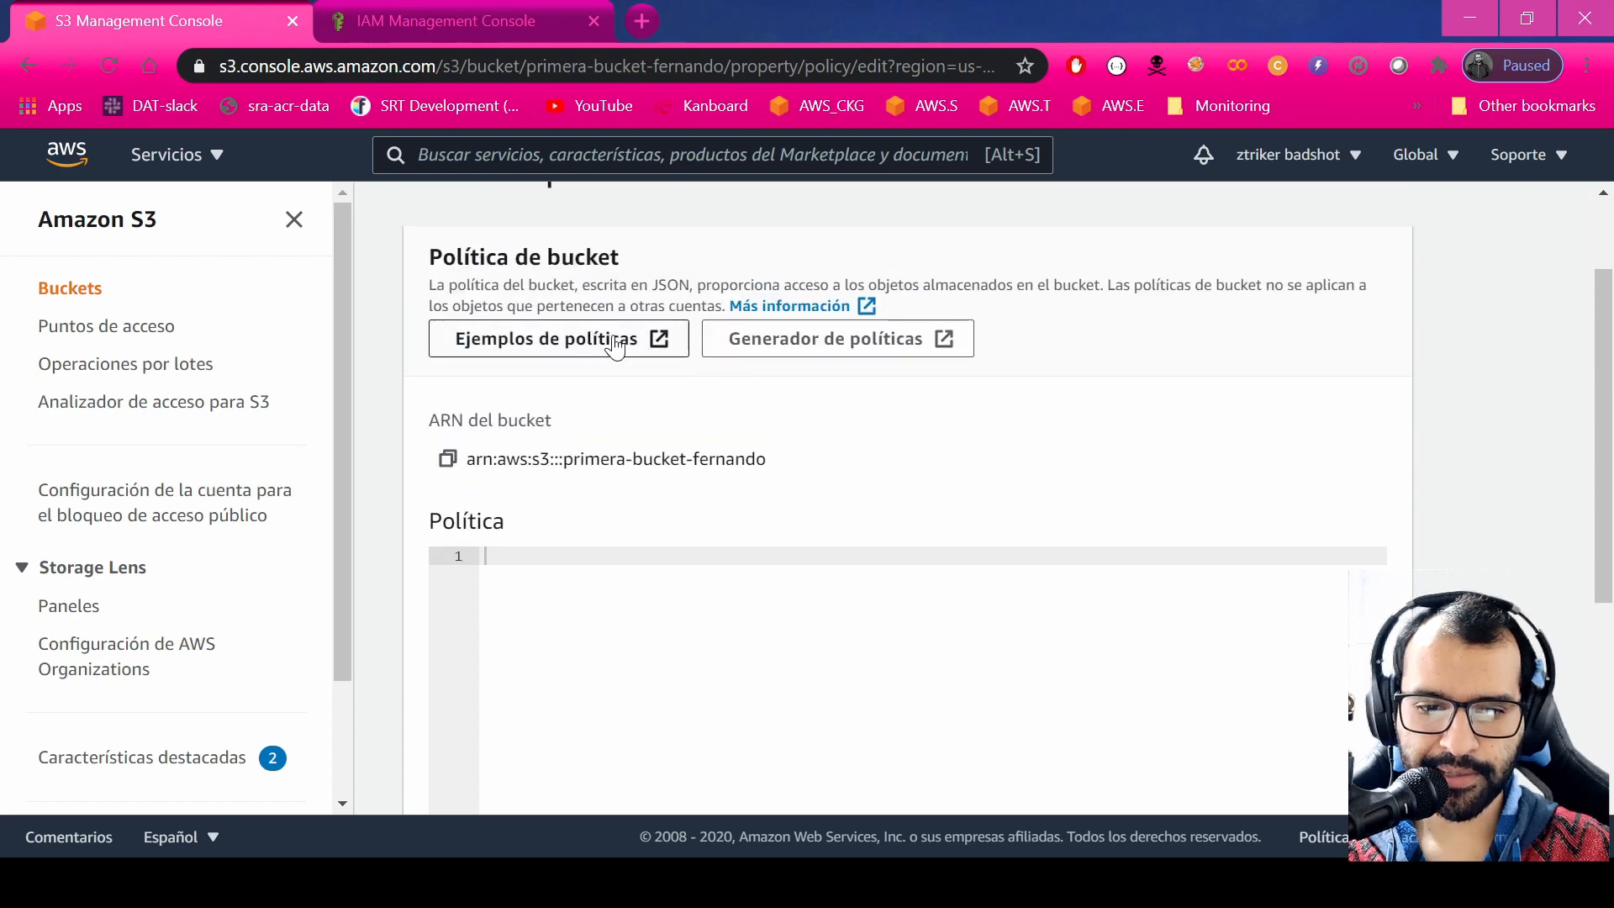
click(822, 352)
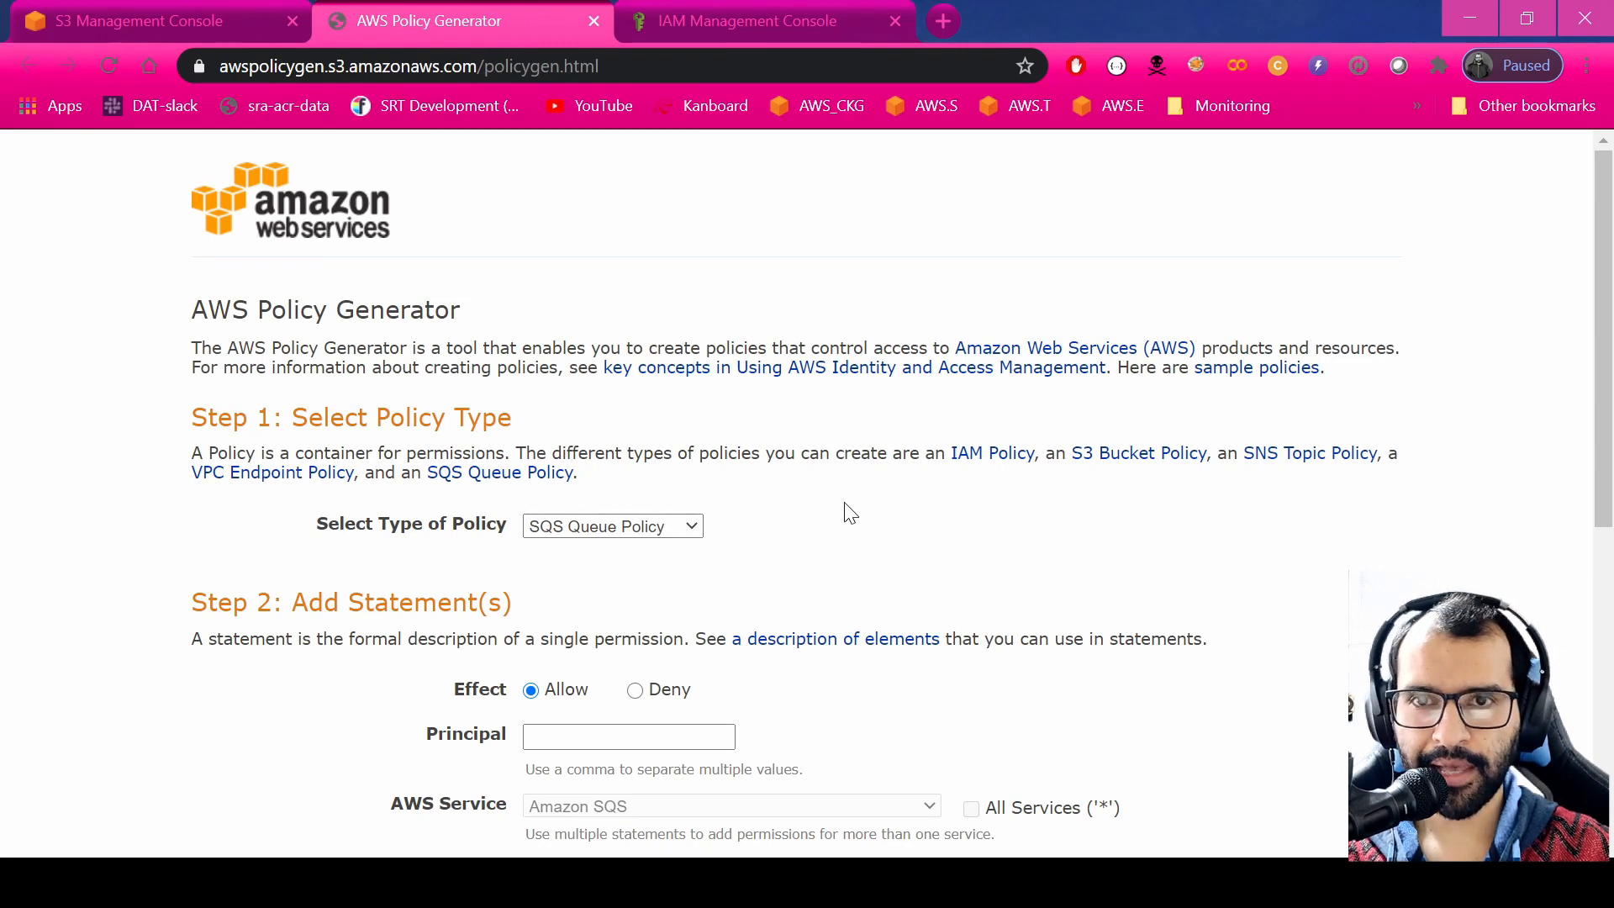
scroll(738, 533, down, 1)
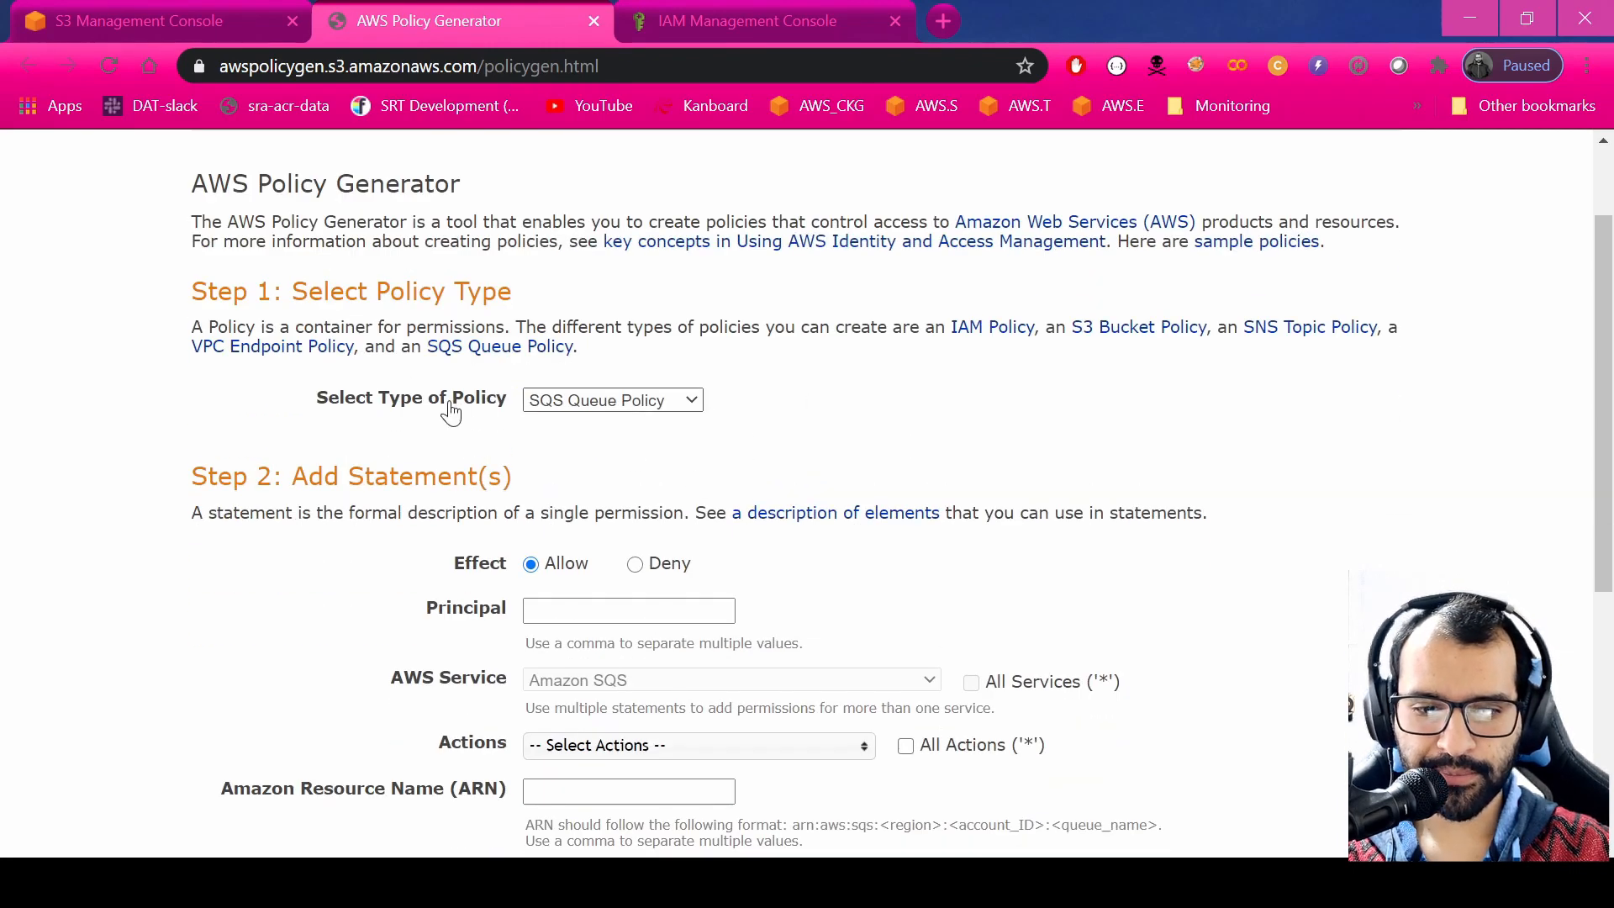
click(636, 452)
scroll(825, 494, down, 3)
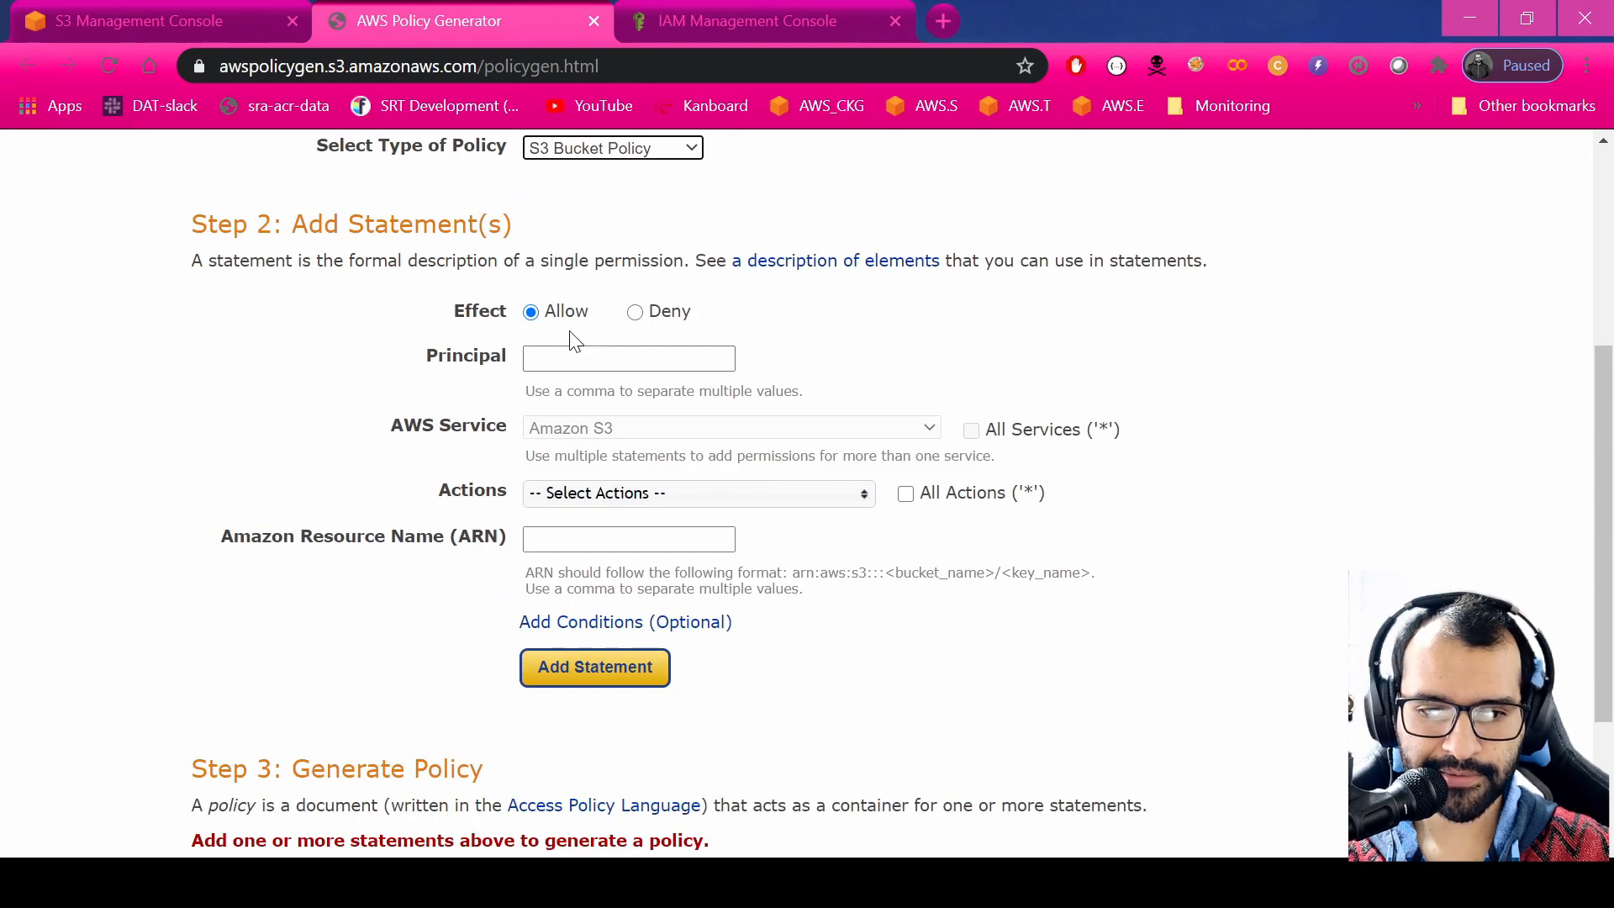
Copy the IAM user's ARN from the IAM console and enter it as the statement's principal in the policy generator.
click(529, 357)
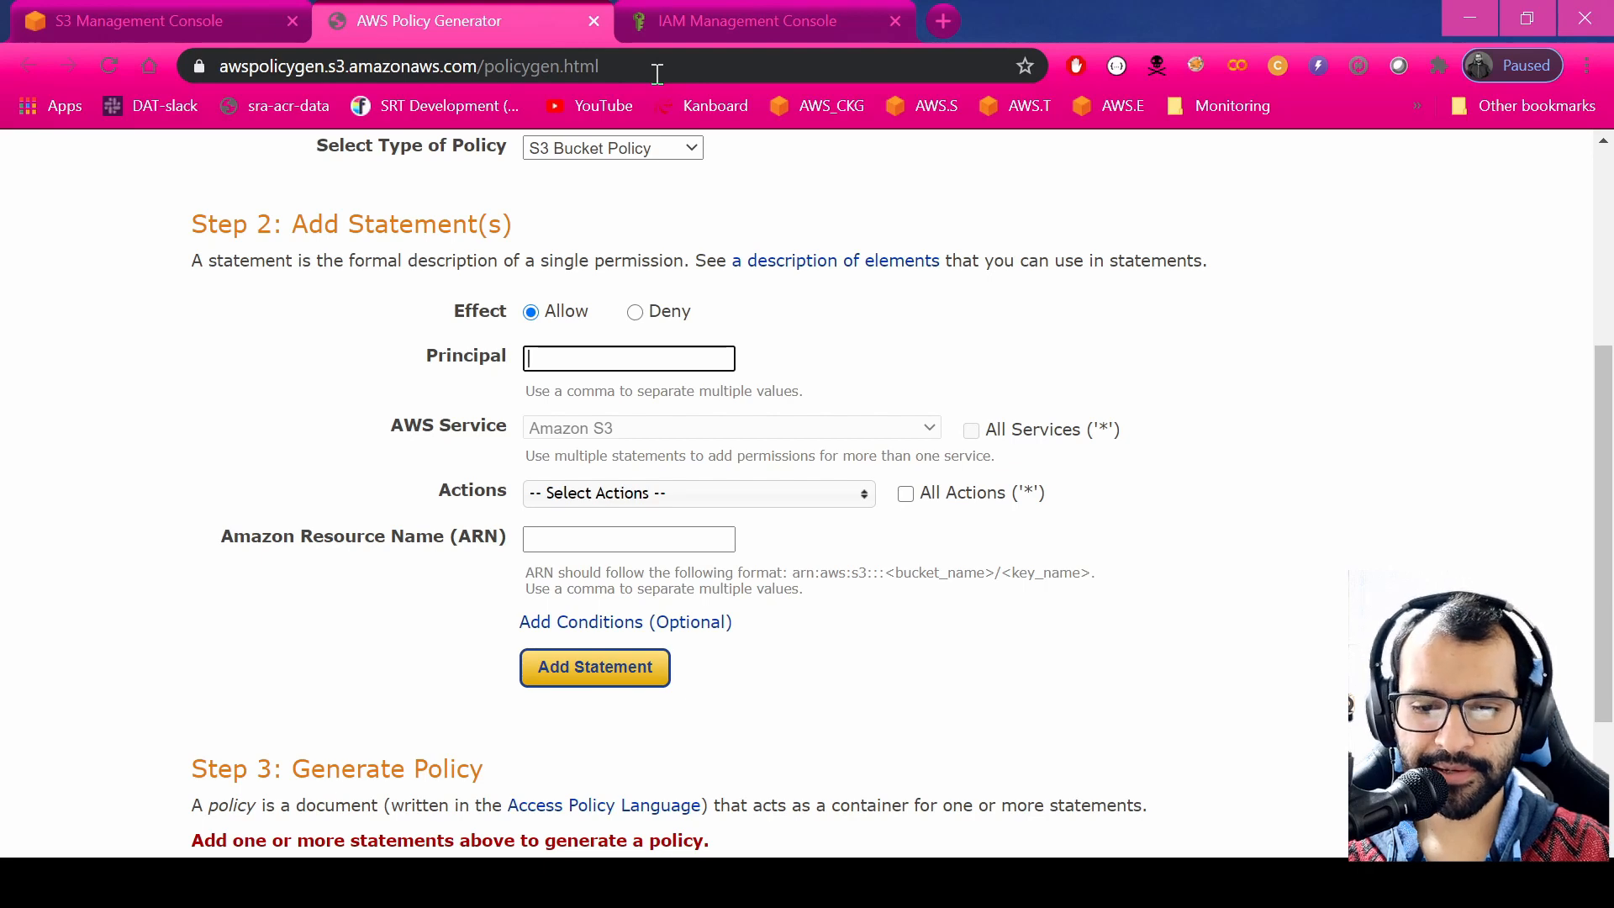
click(694, 25)
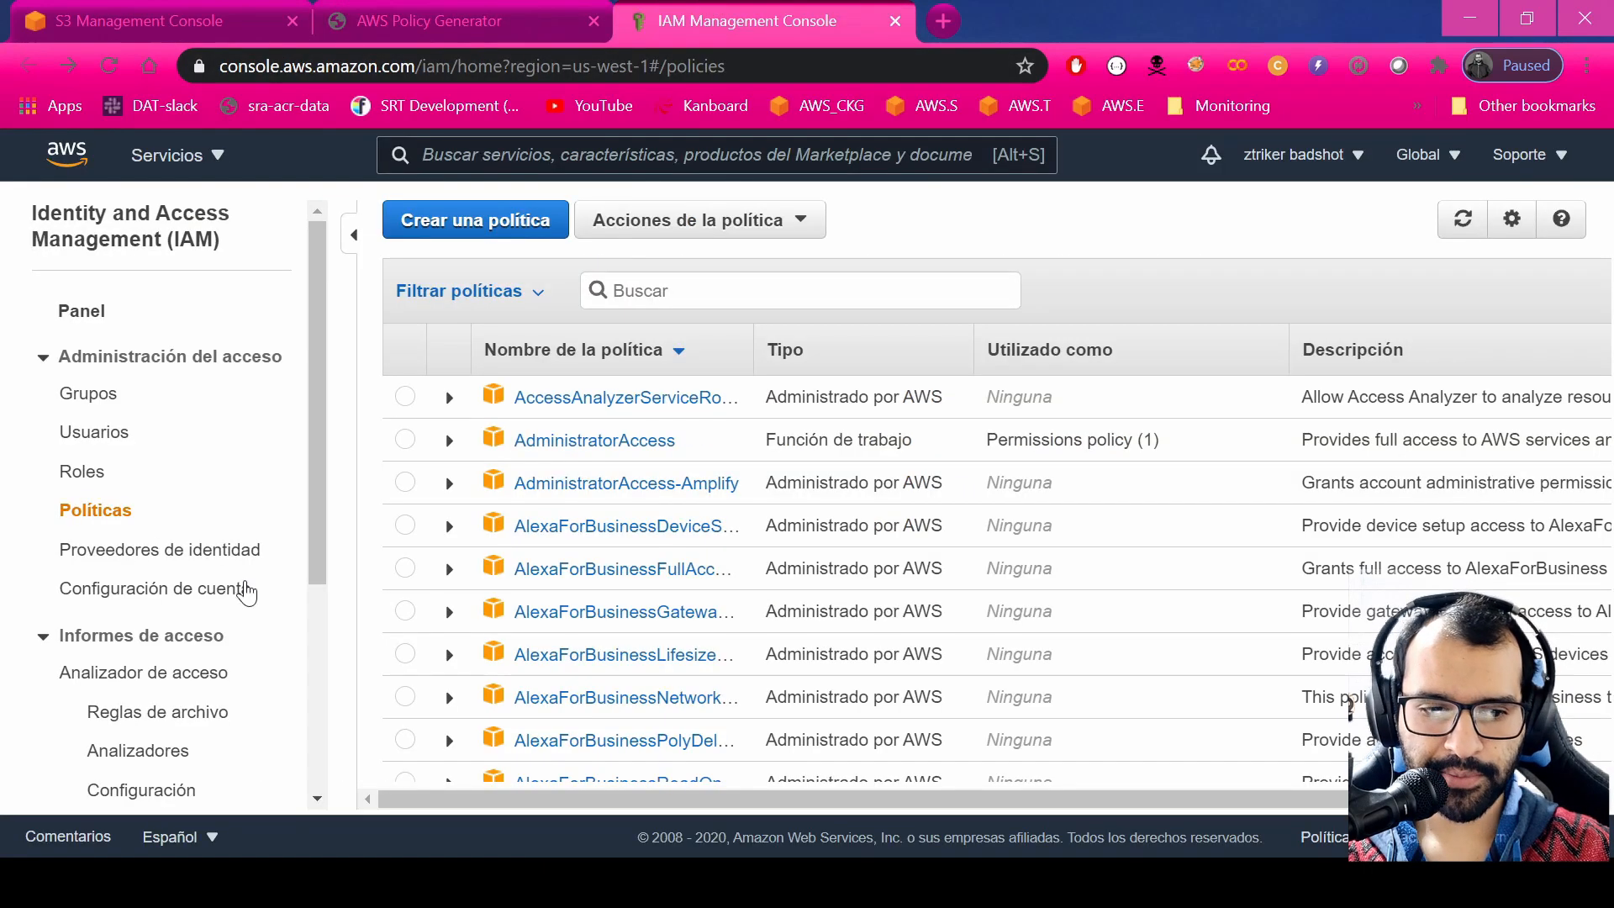
click(99, 433)
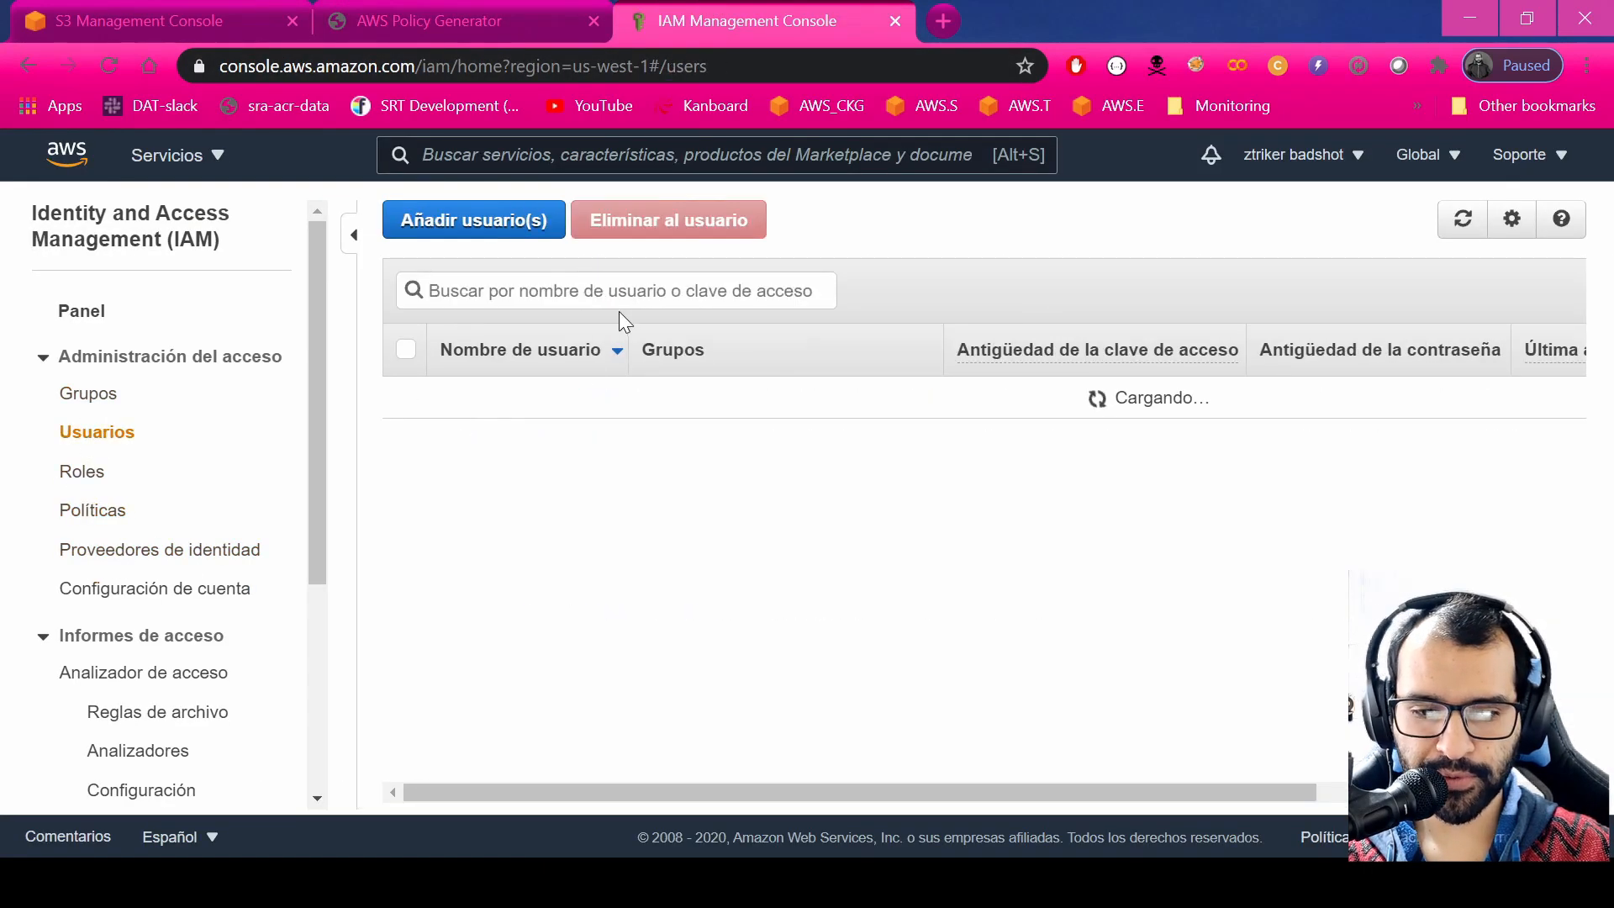
click(496, 407)
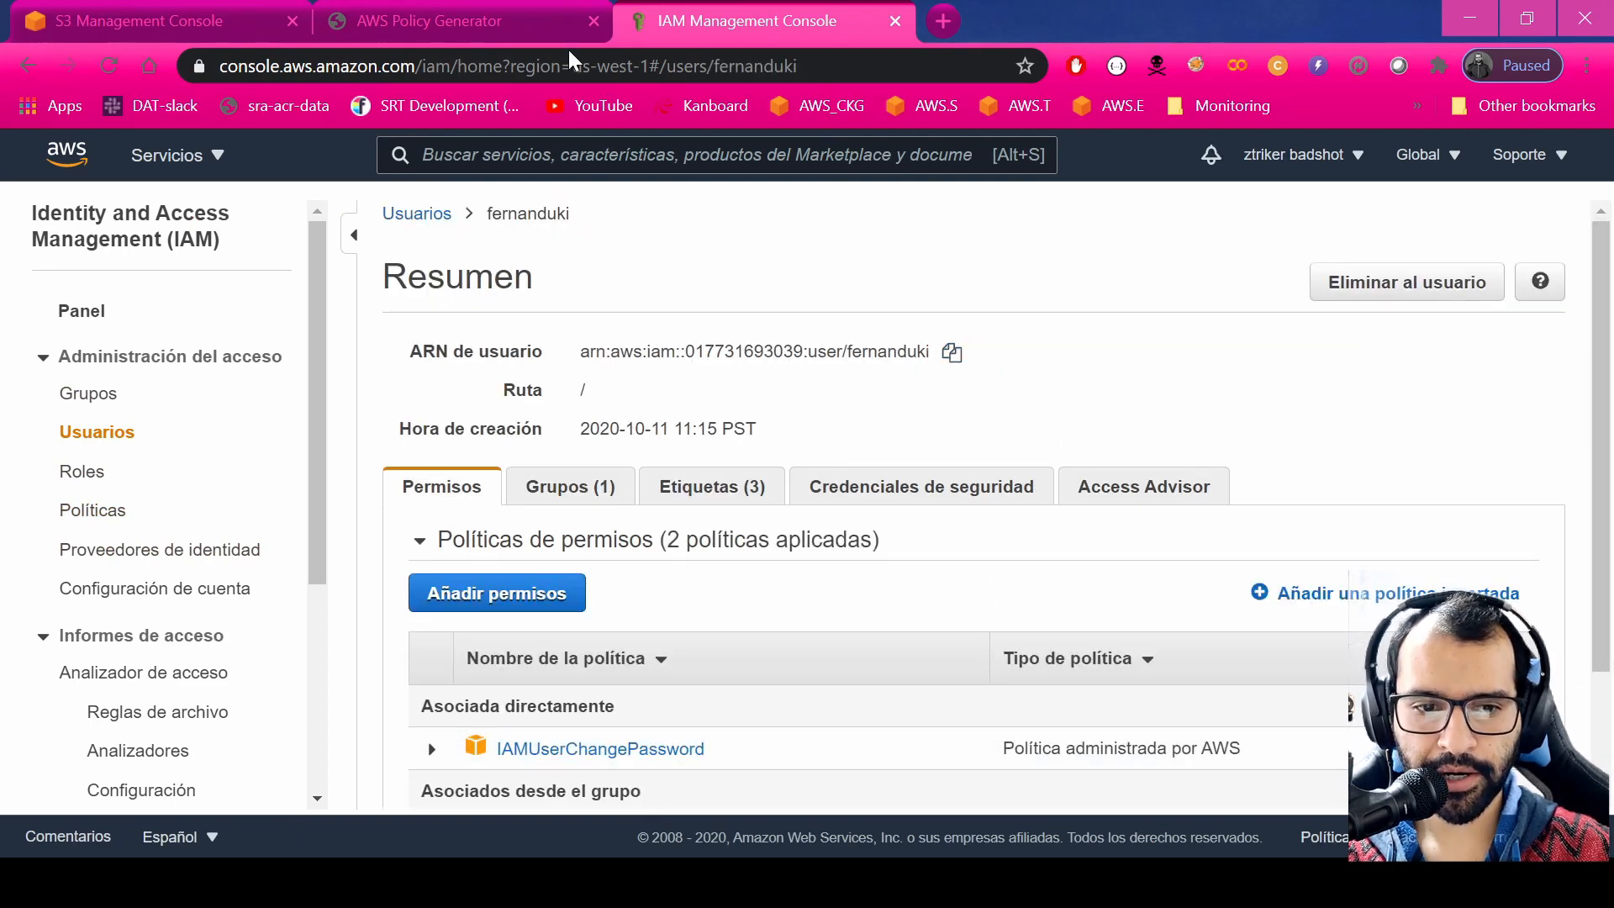
click(538, 23)
key(ctrl+v)
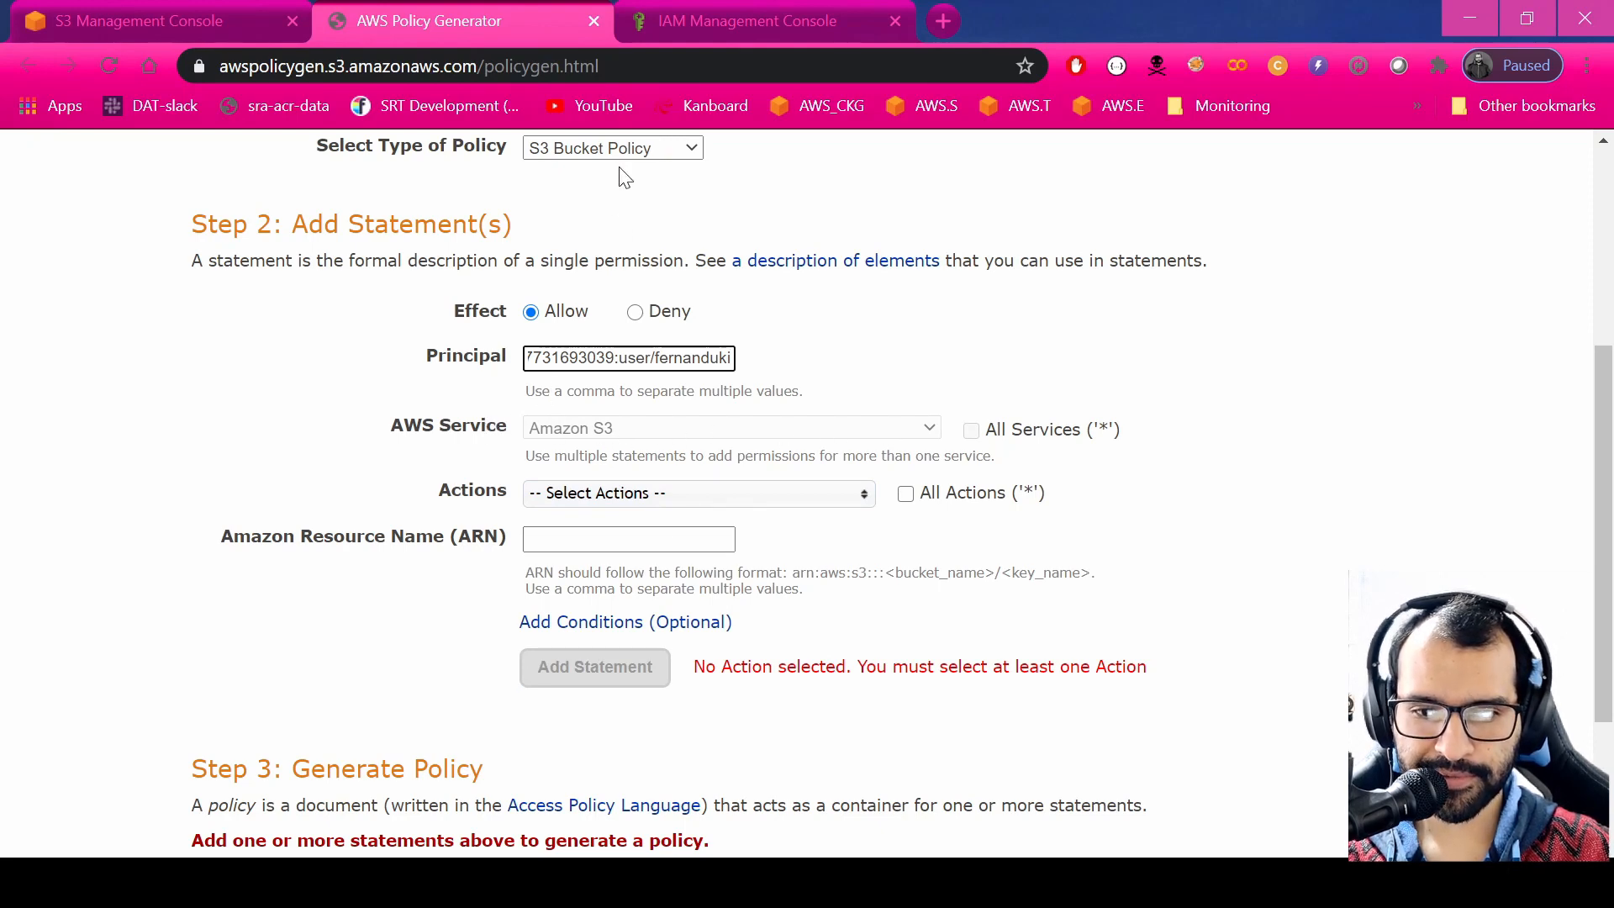
Select GetObject as the allowed action for the statement.
click(767, 496)
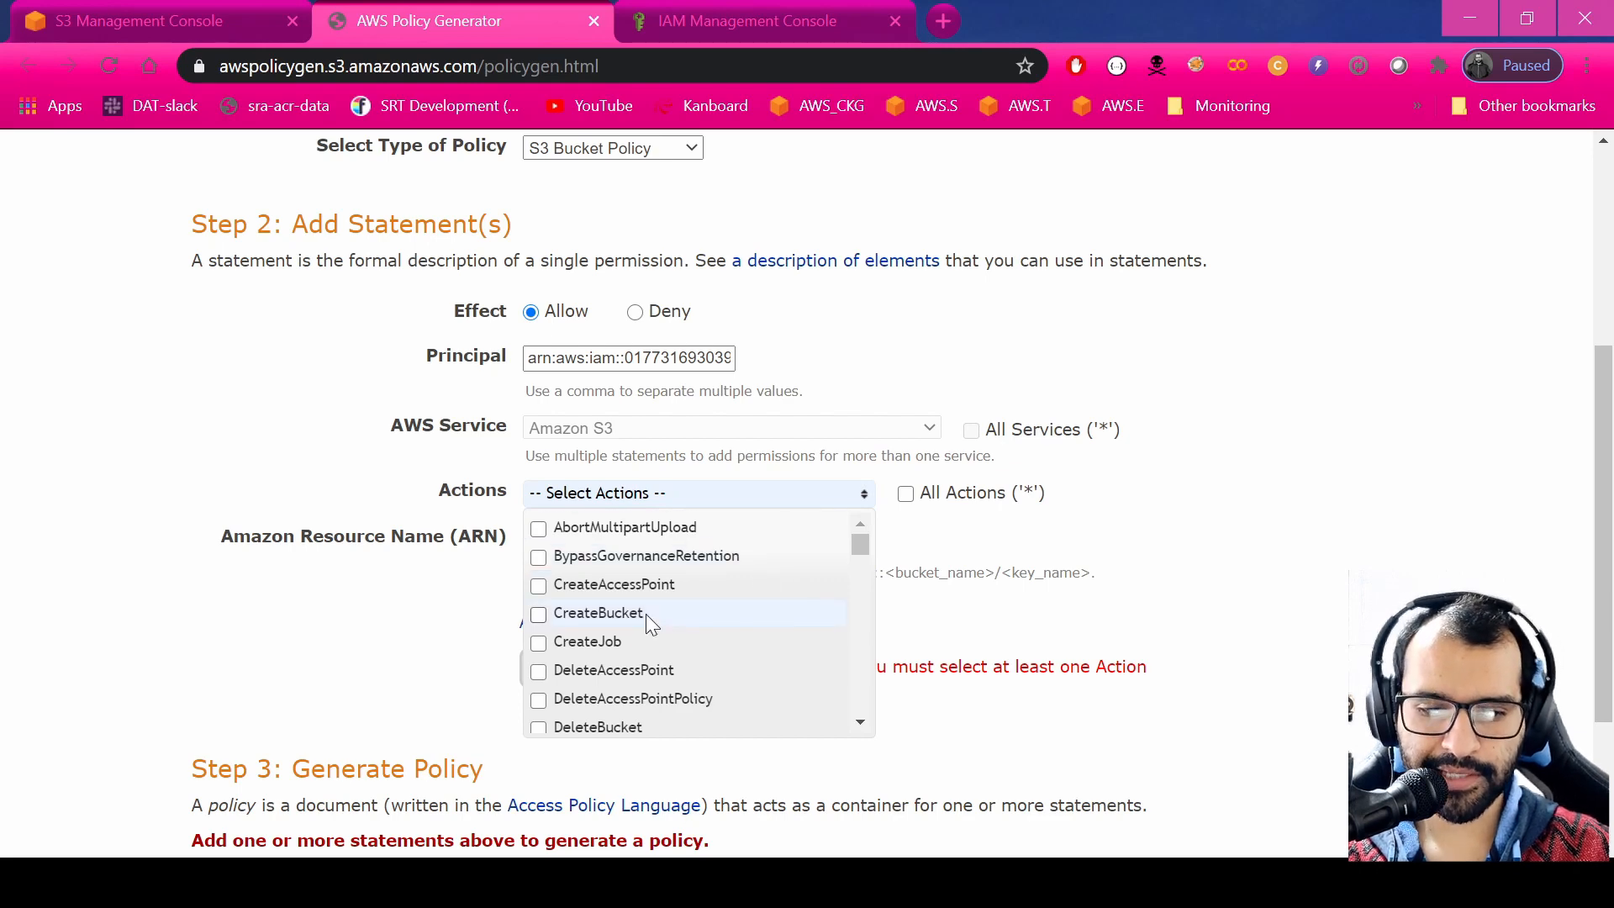
scroll(647, 613, down, 6)
scroll(650, 616, down, 3)
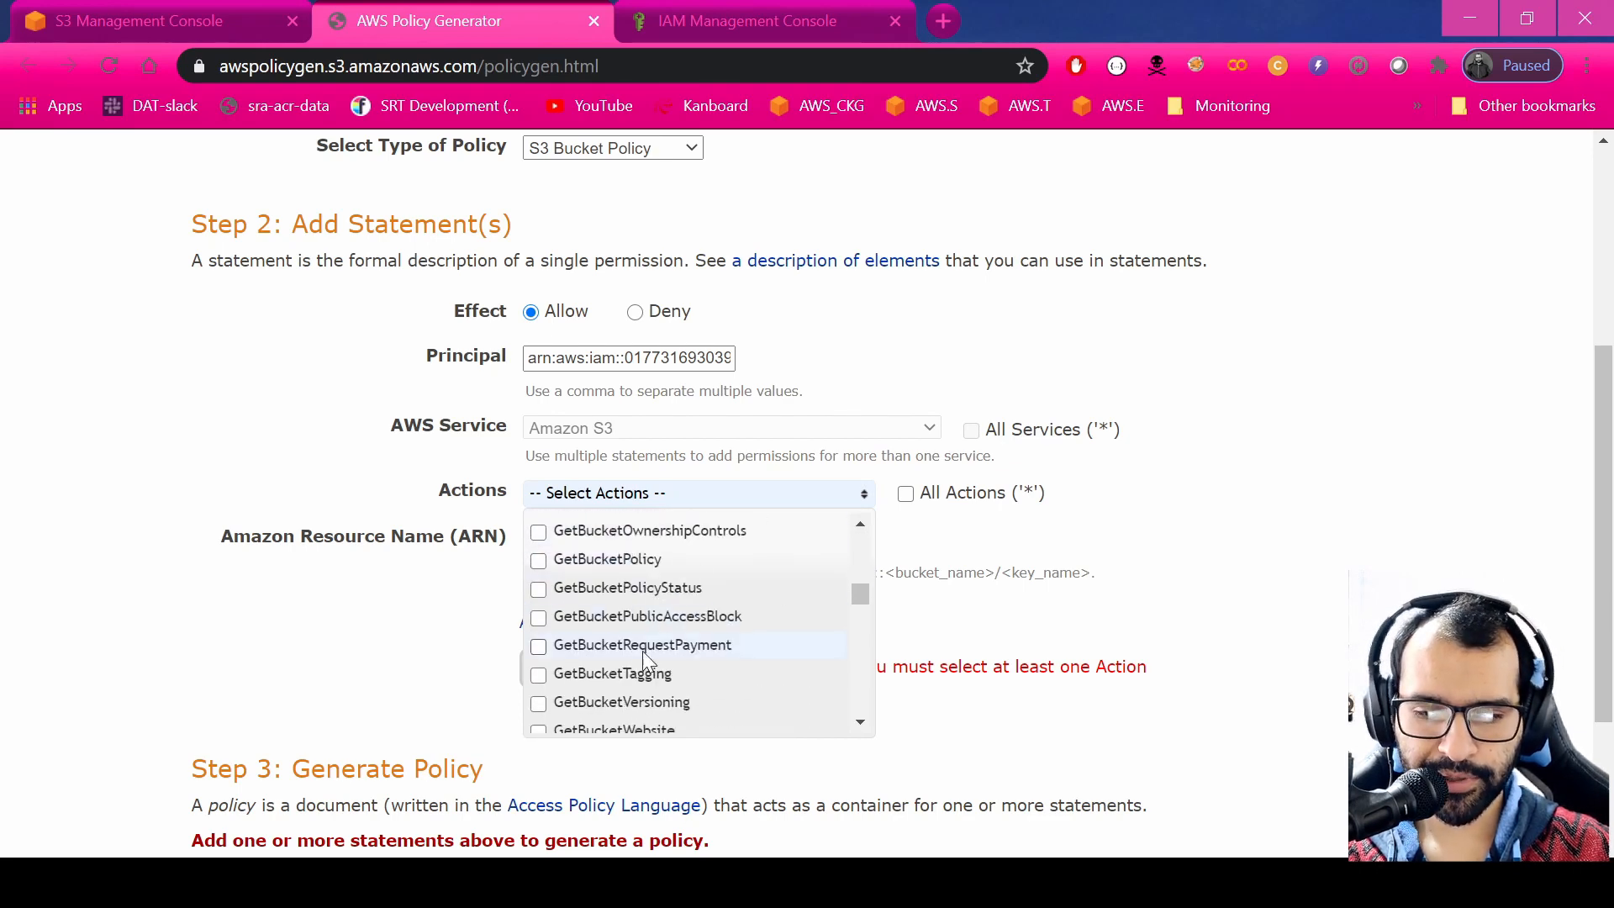
scroll(638, 660, down, 5)
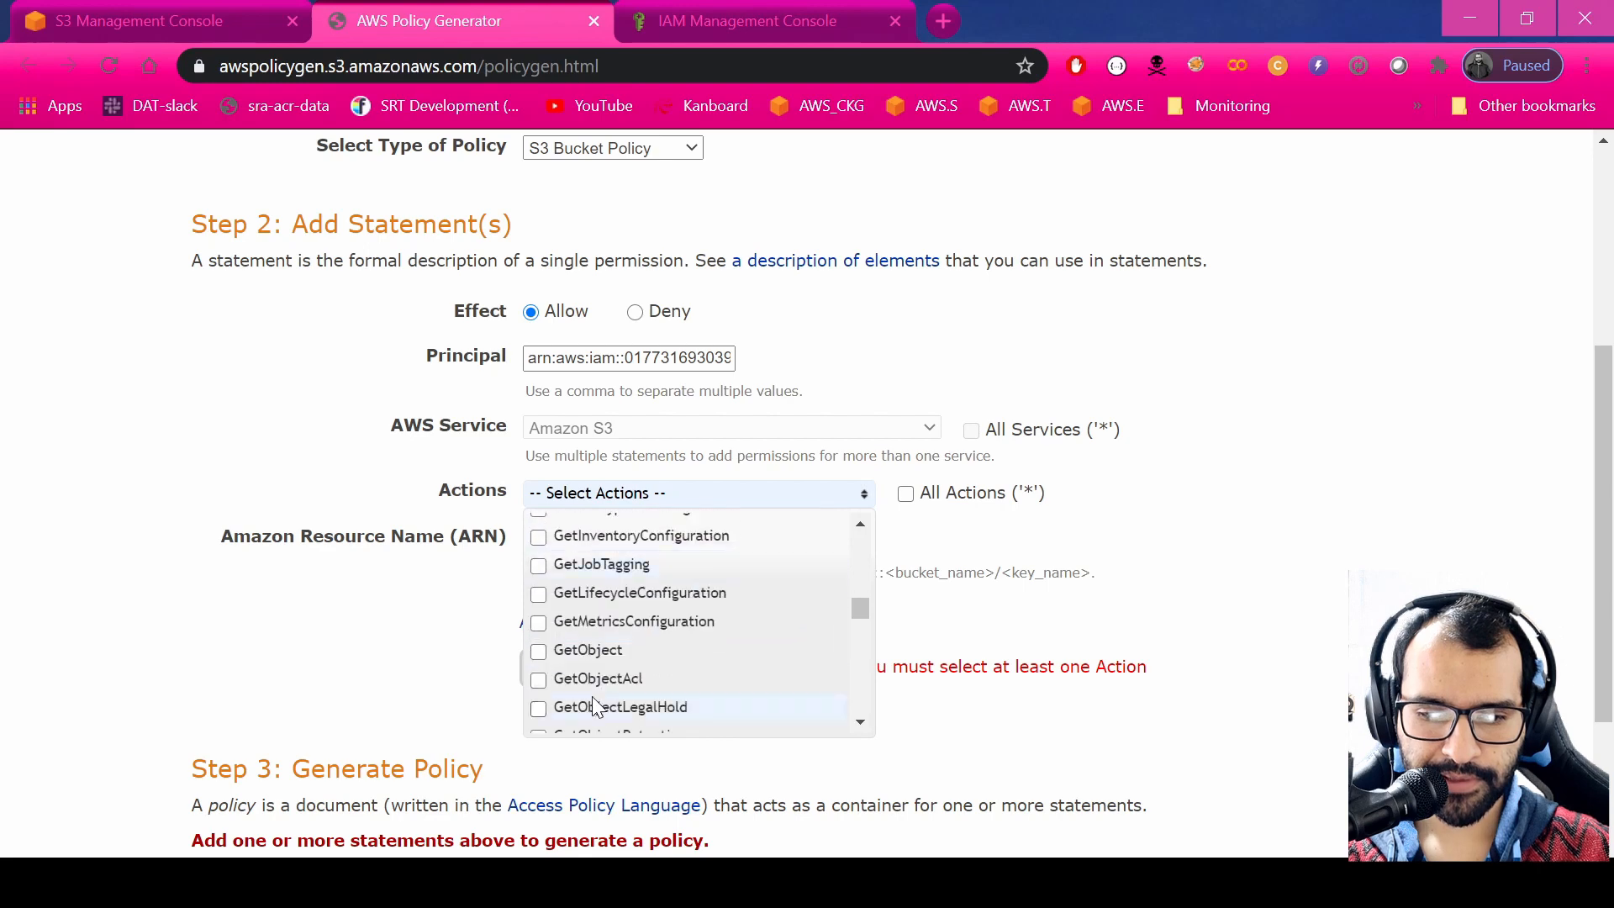
click(561, 652)
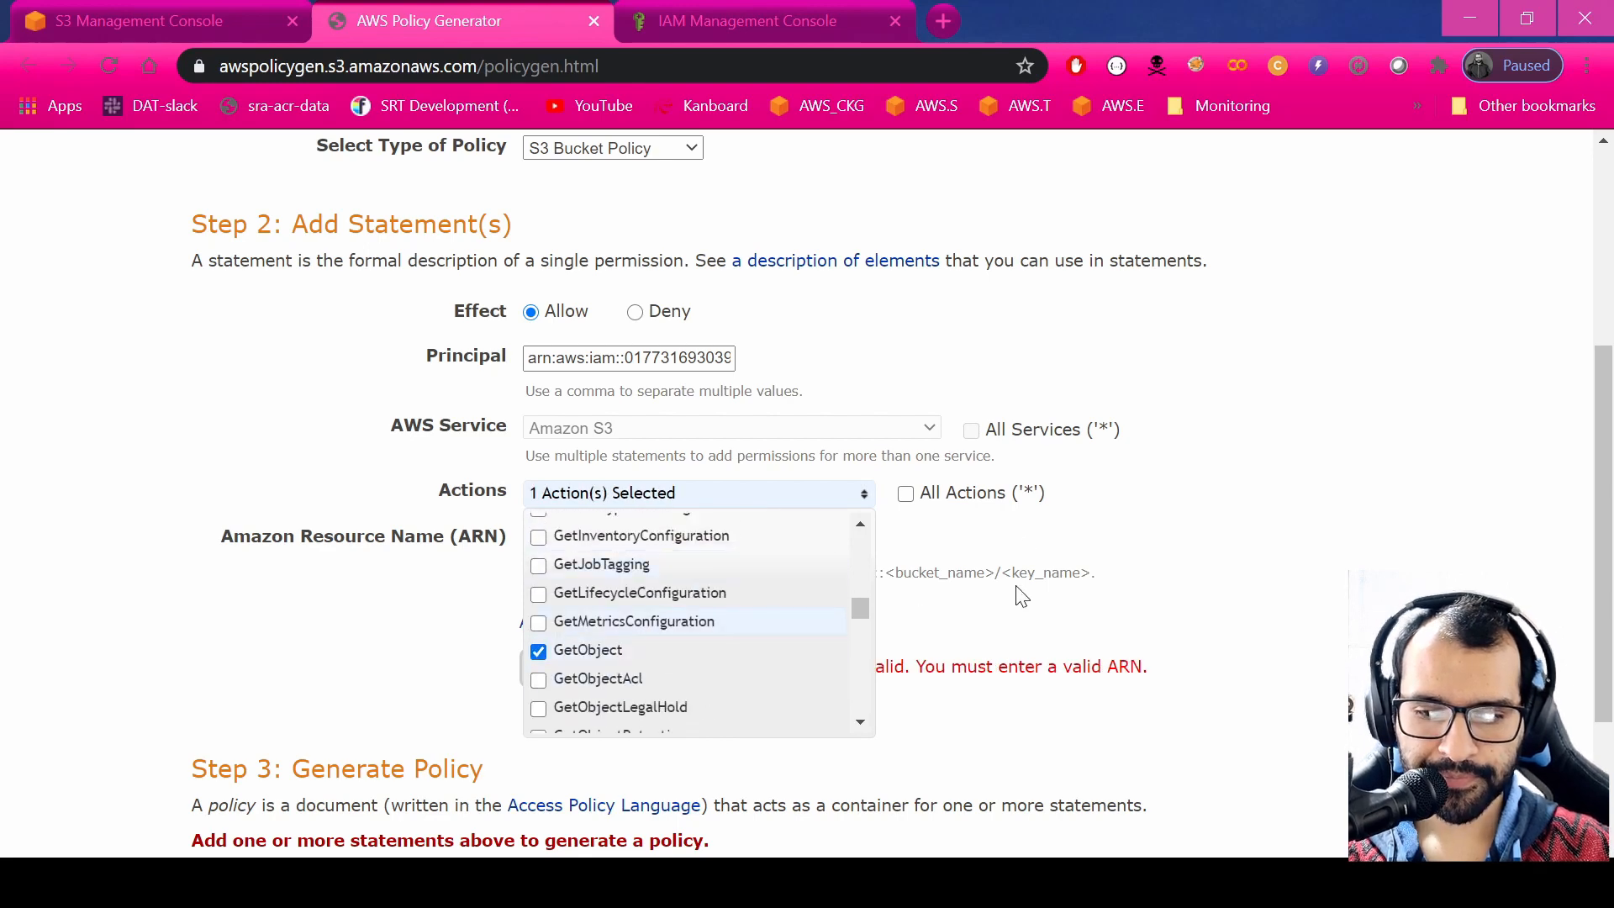
click(1234, 548)
click(567, 499)
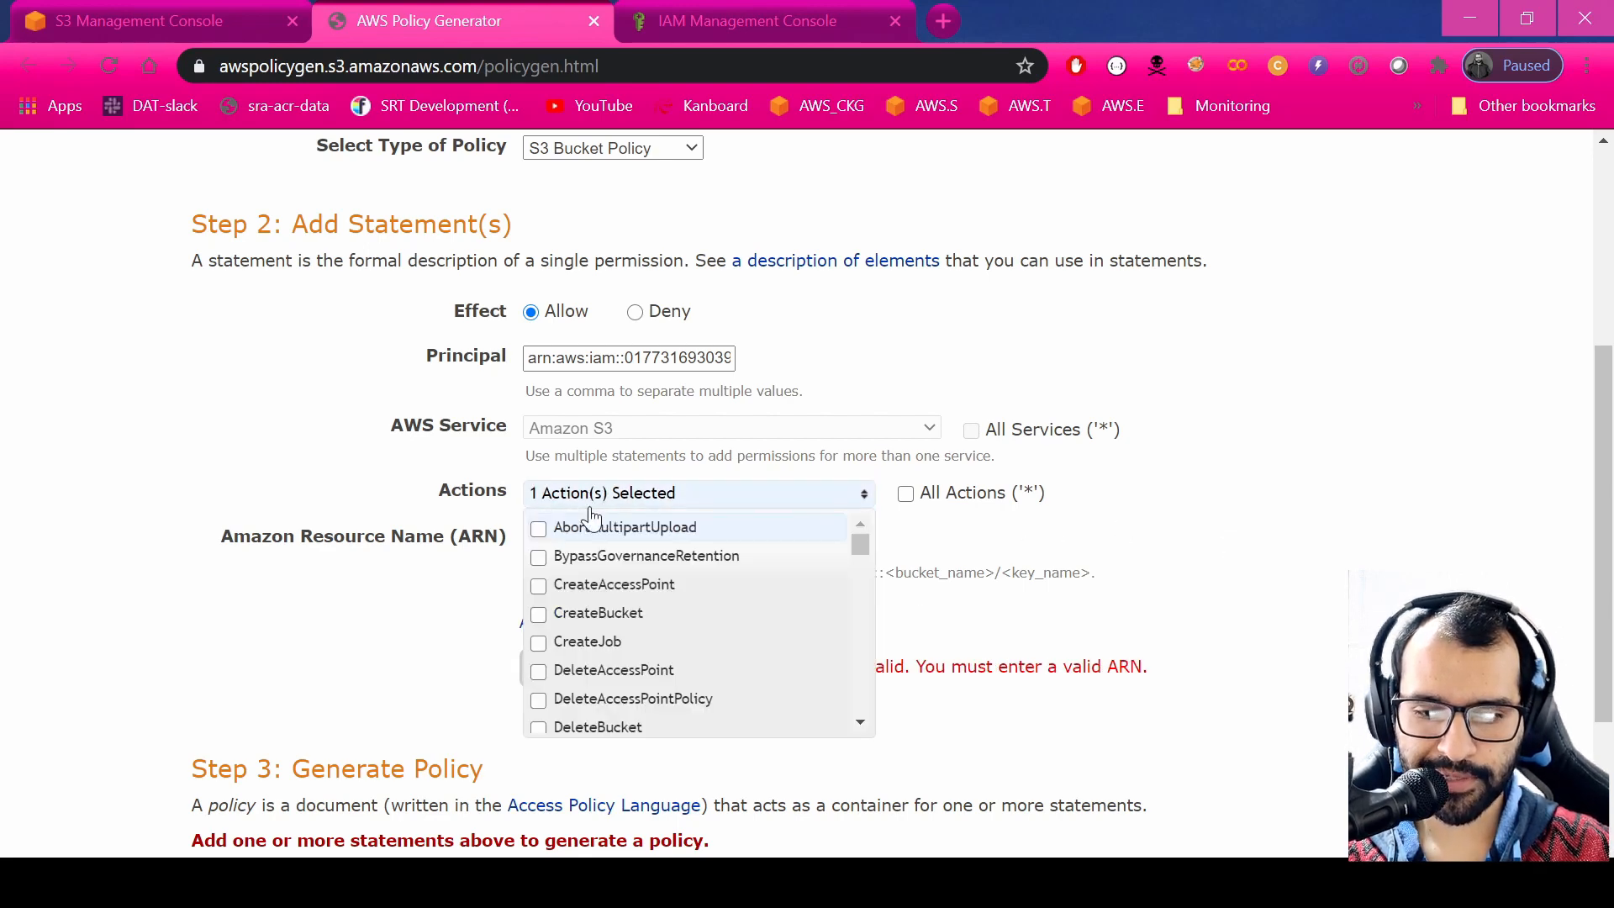
click(1170, 547)
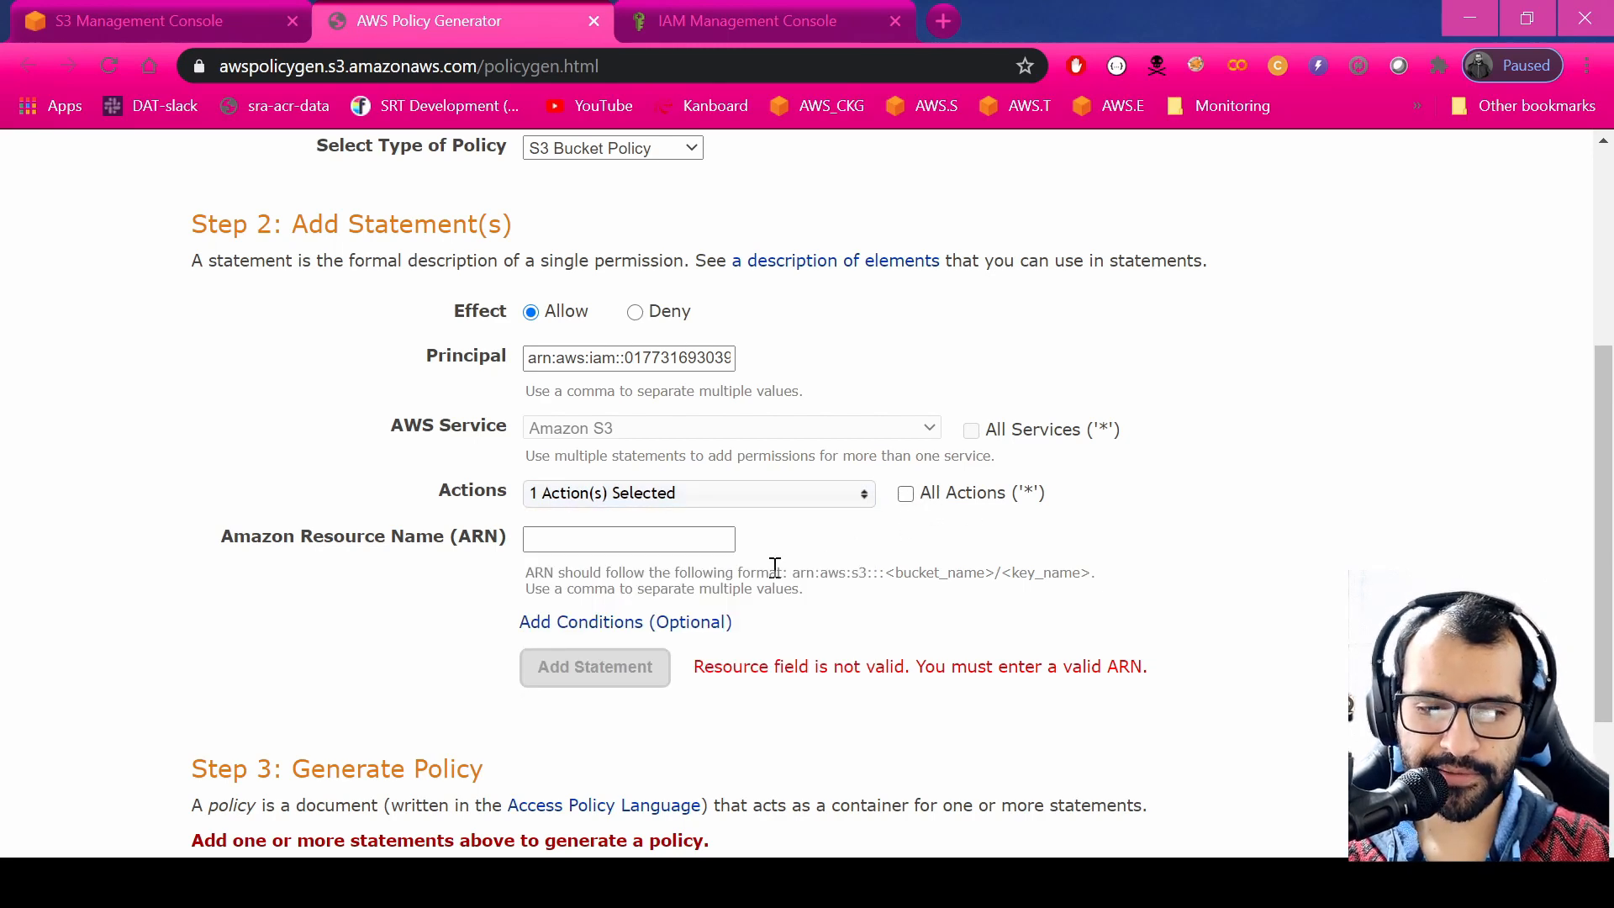
Go to the bucket's properties in the S3 console and copy its ARN for the statement's resource.
click(538, 540)
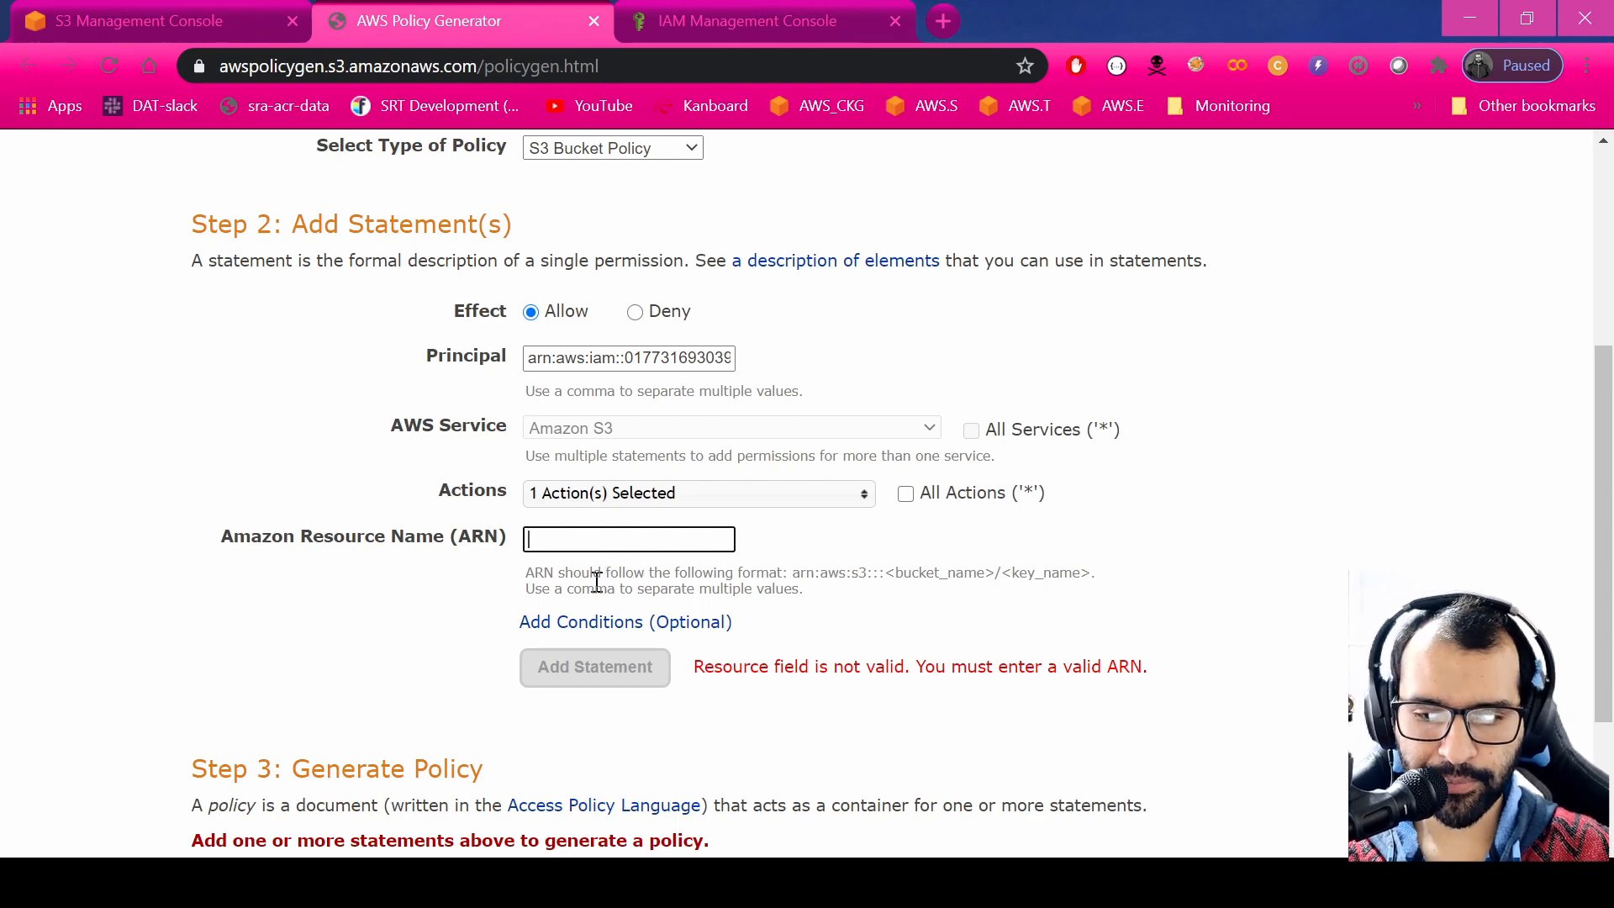
drag(597, 580, 890, 612)
click(165, 11)
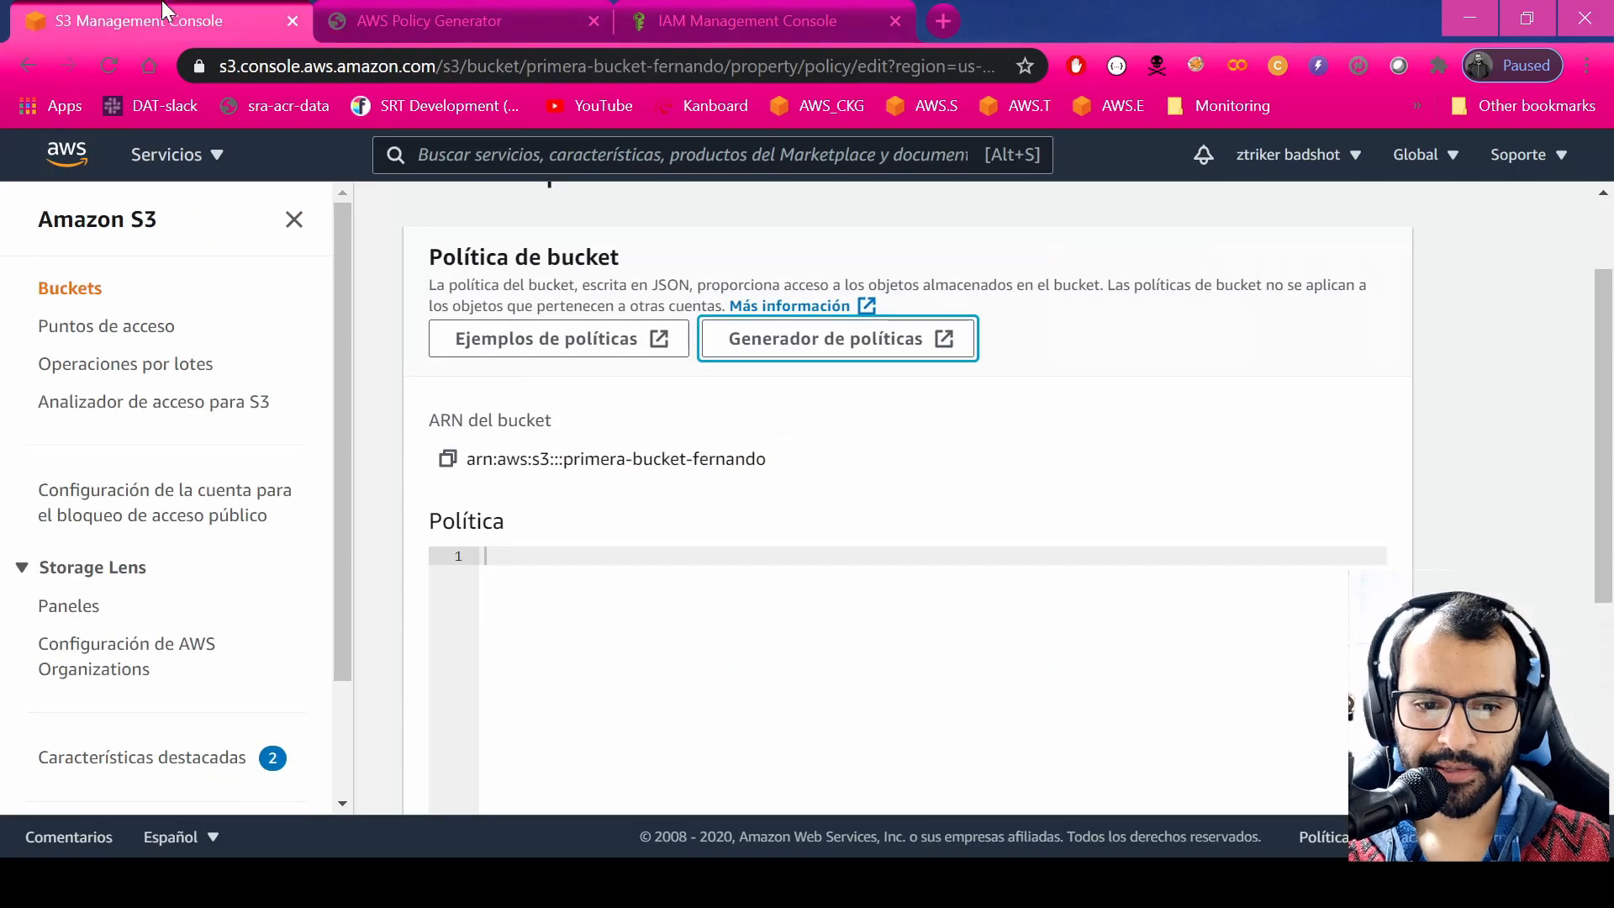
scroll(777, 504, up, 2)
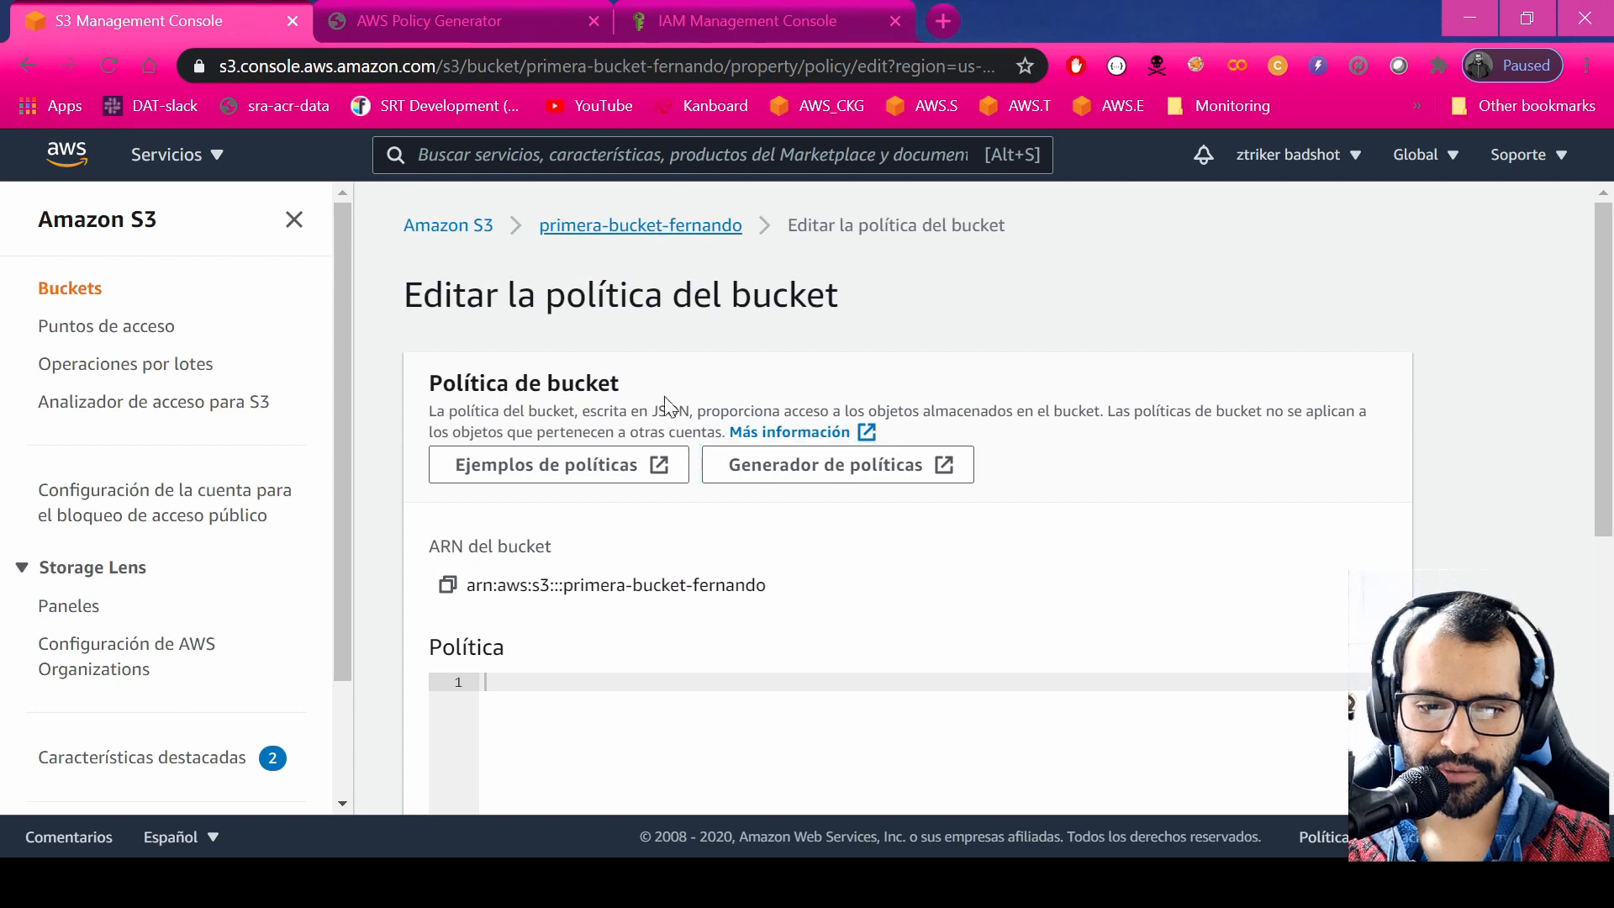
click(672, 226)
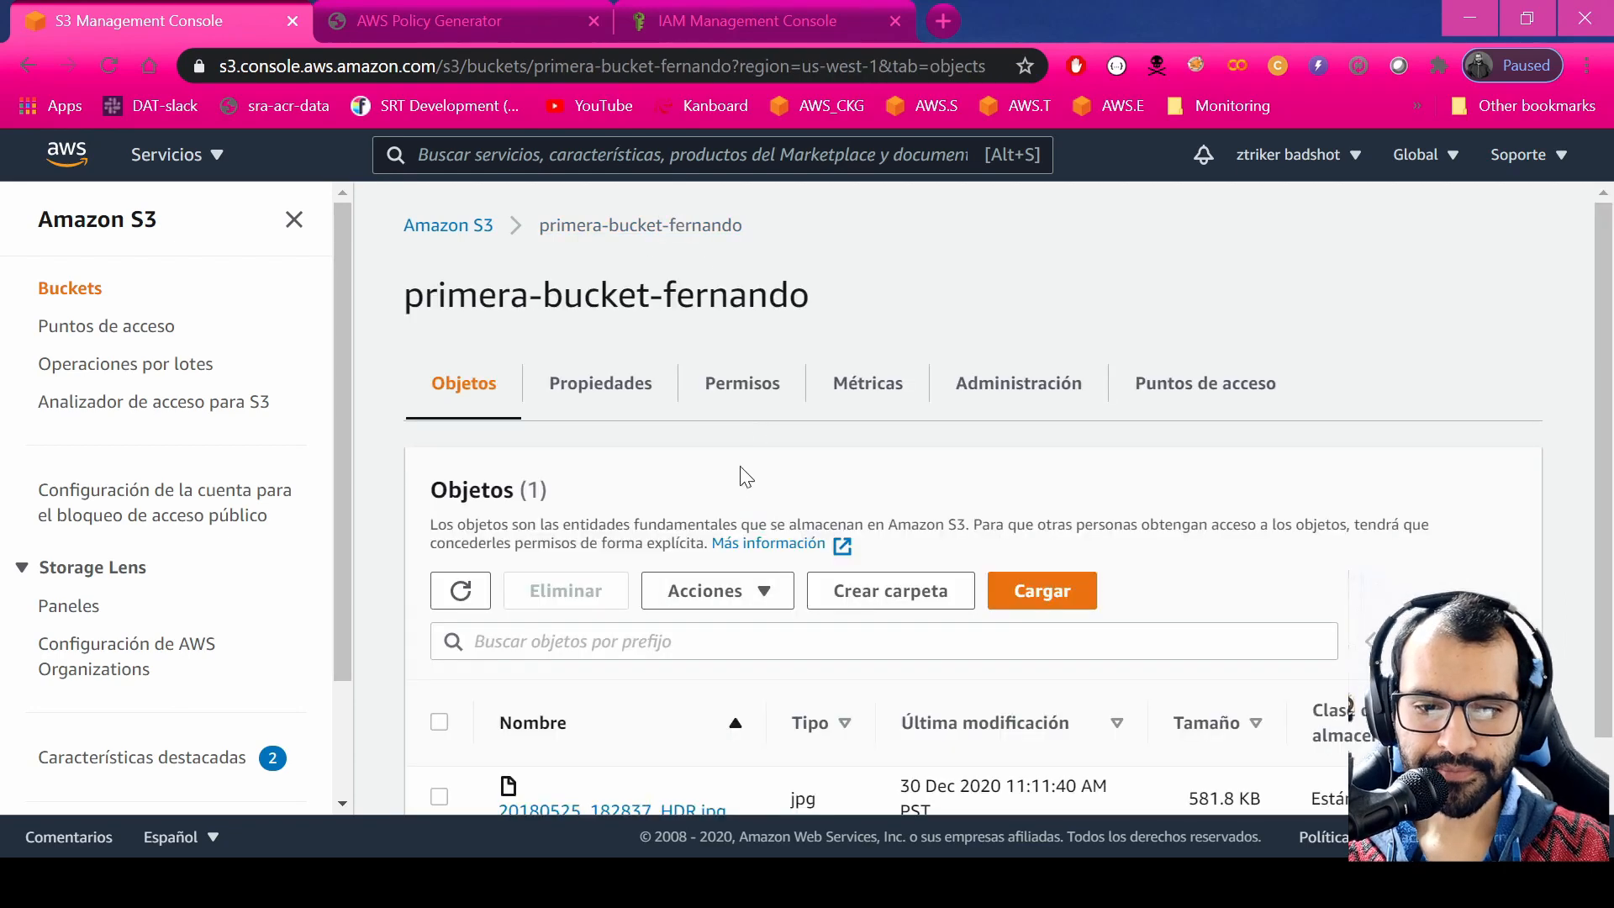
click(737, 379)
click(616, 383)
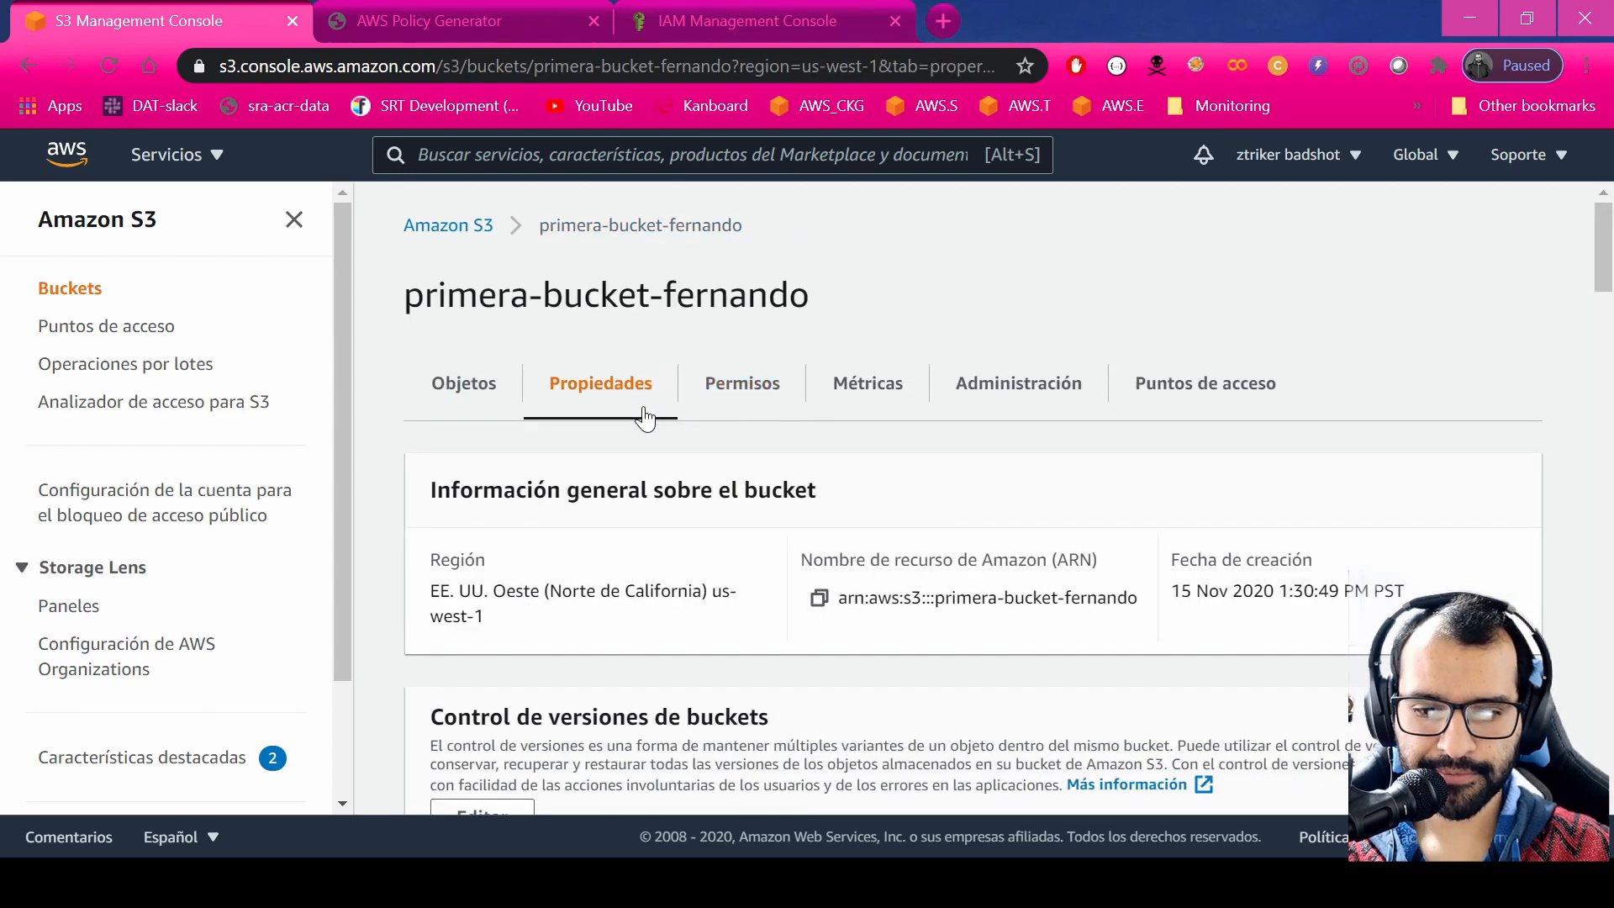
click(817, 598)
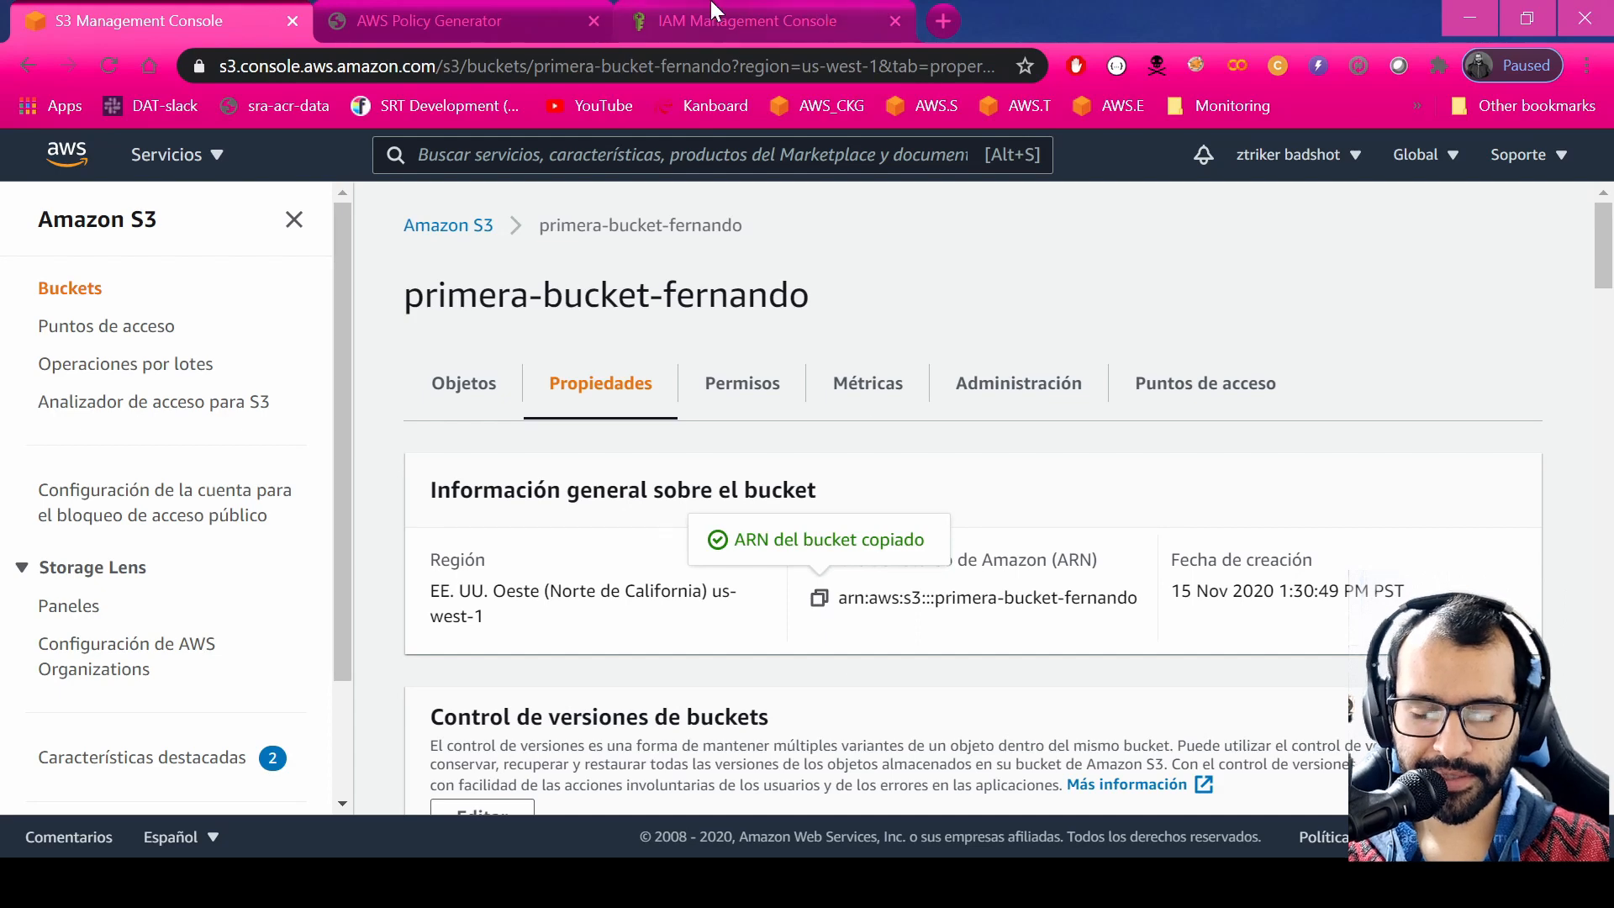
Return to the policy generator, enter the copied bucket ARN as the resource and add the statement.
click(528, 14)
click(653, 538)
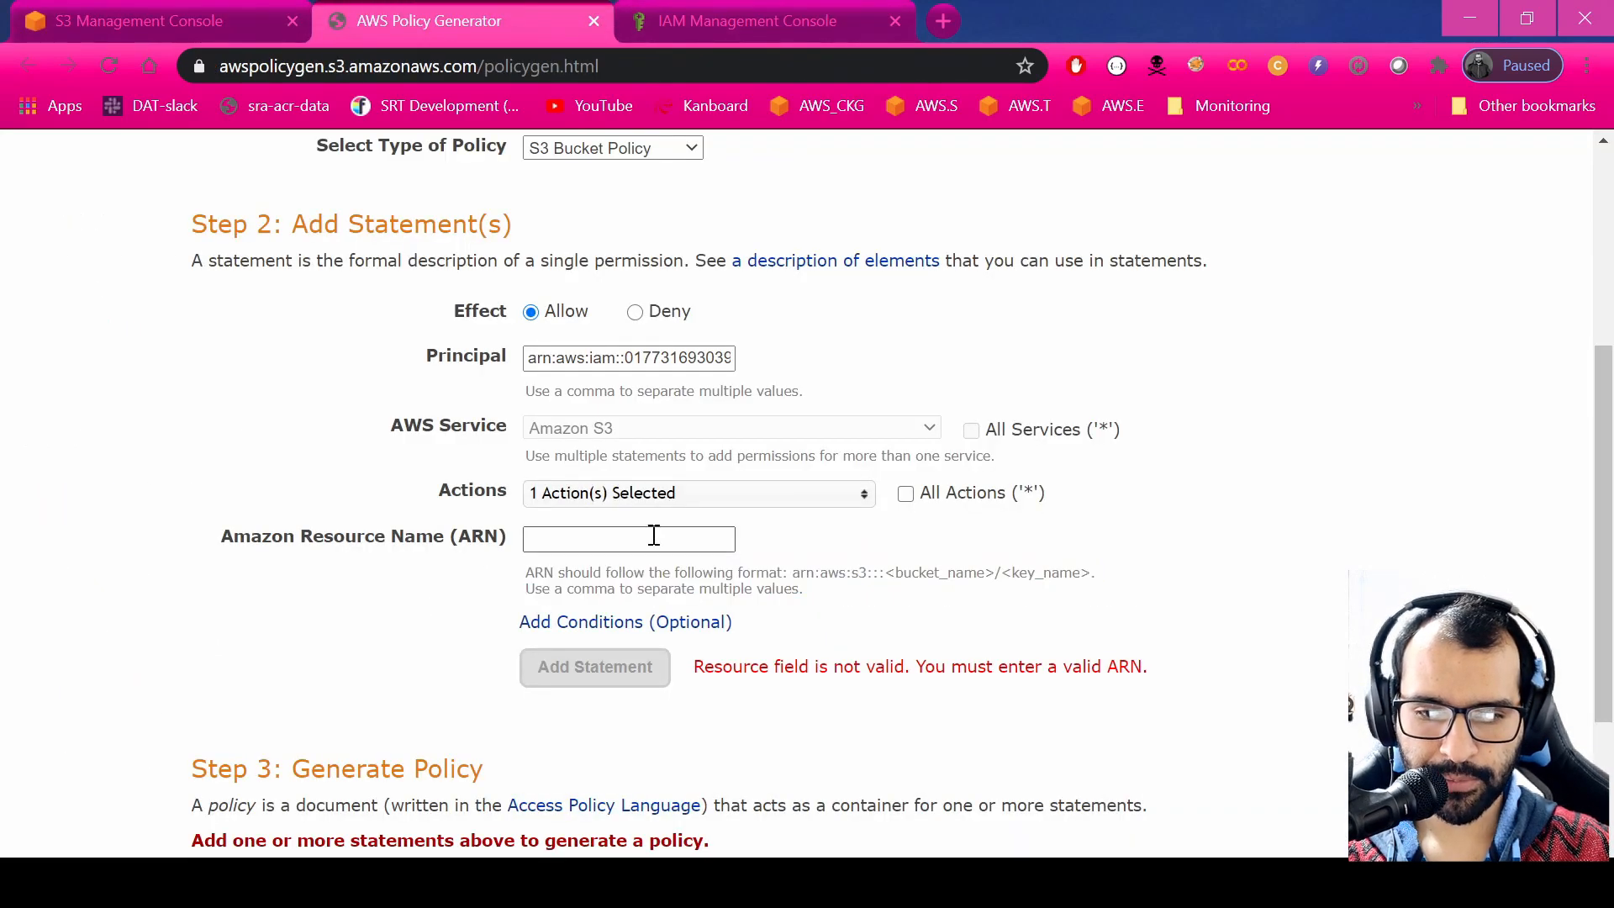
key(ctrl+v)
scroll(812, 656, down, 2)
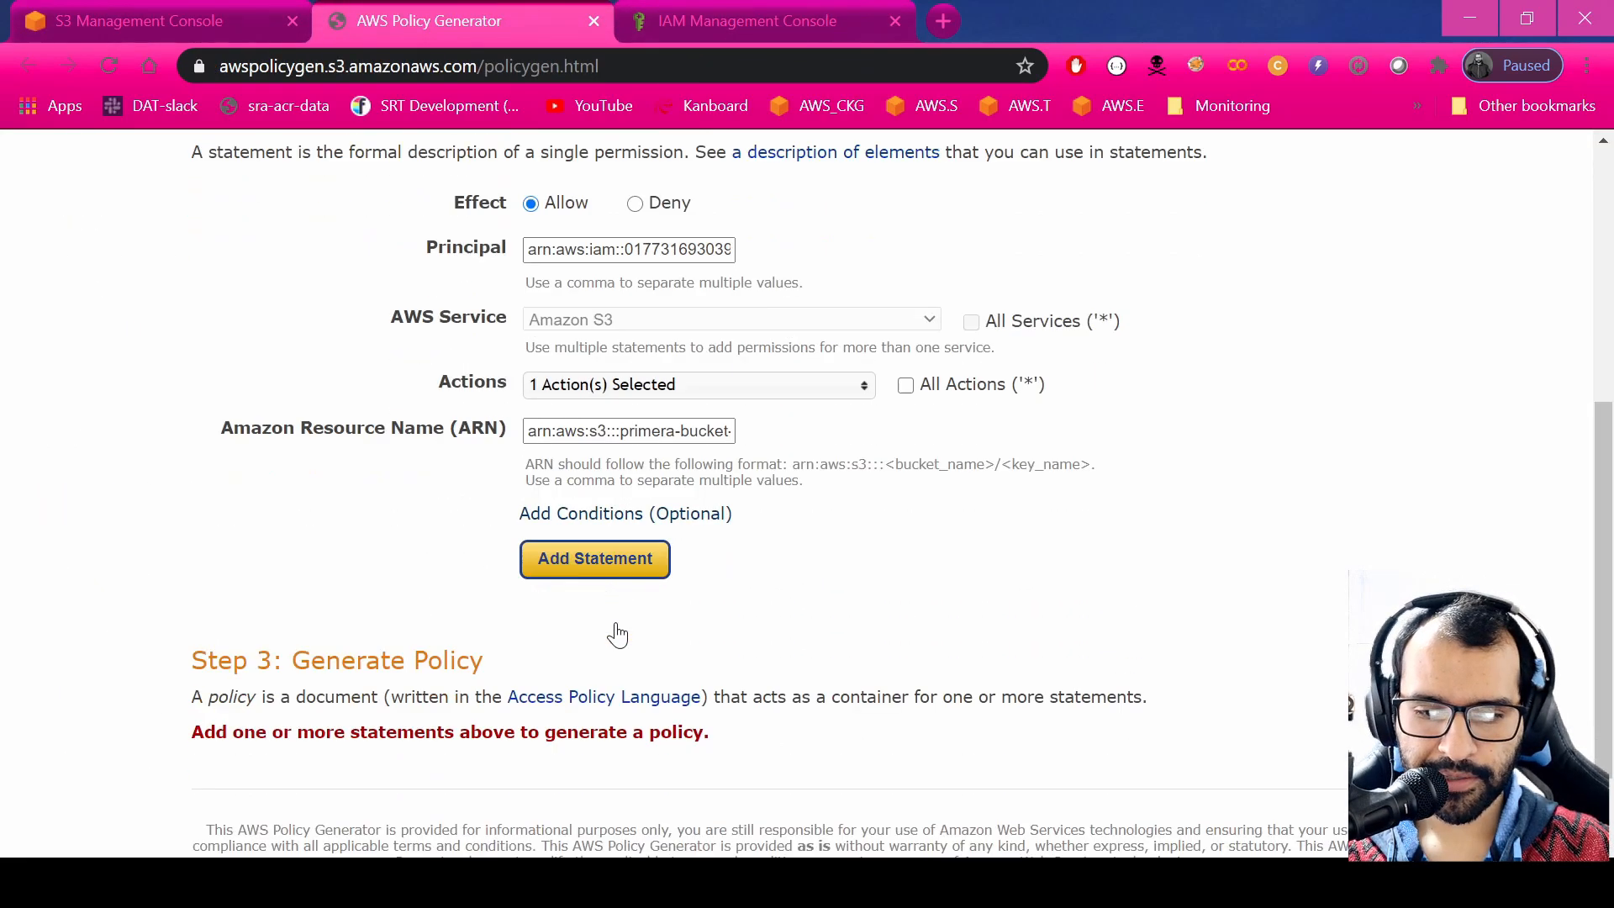
click(604, 542)
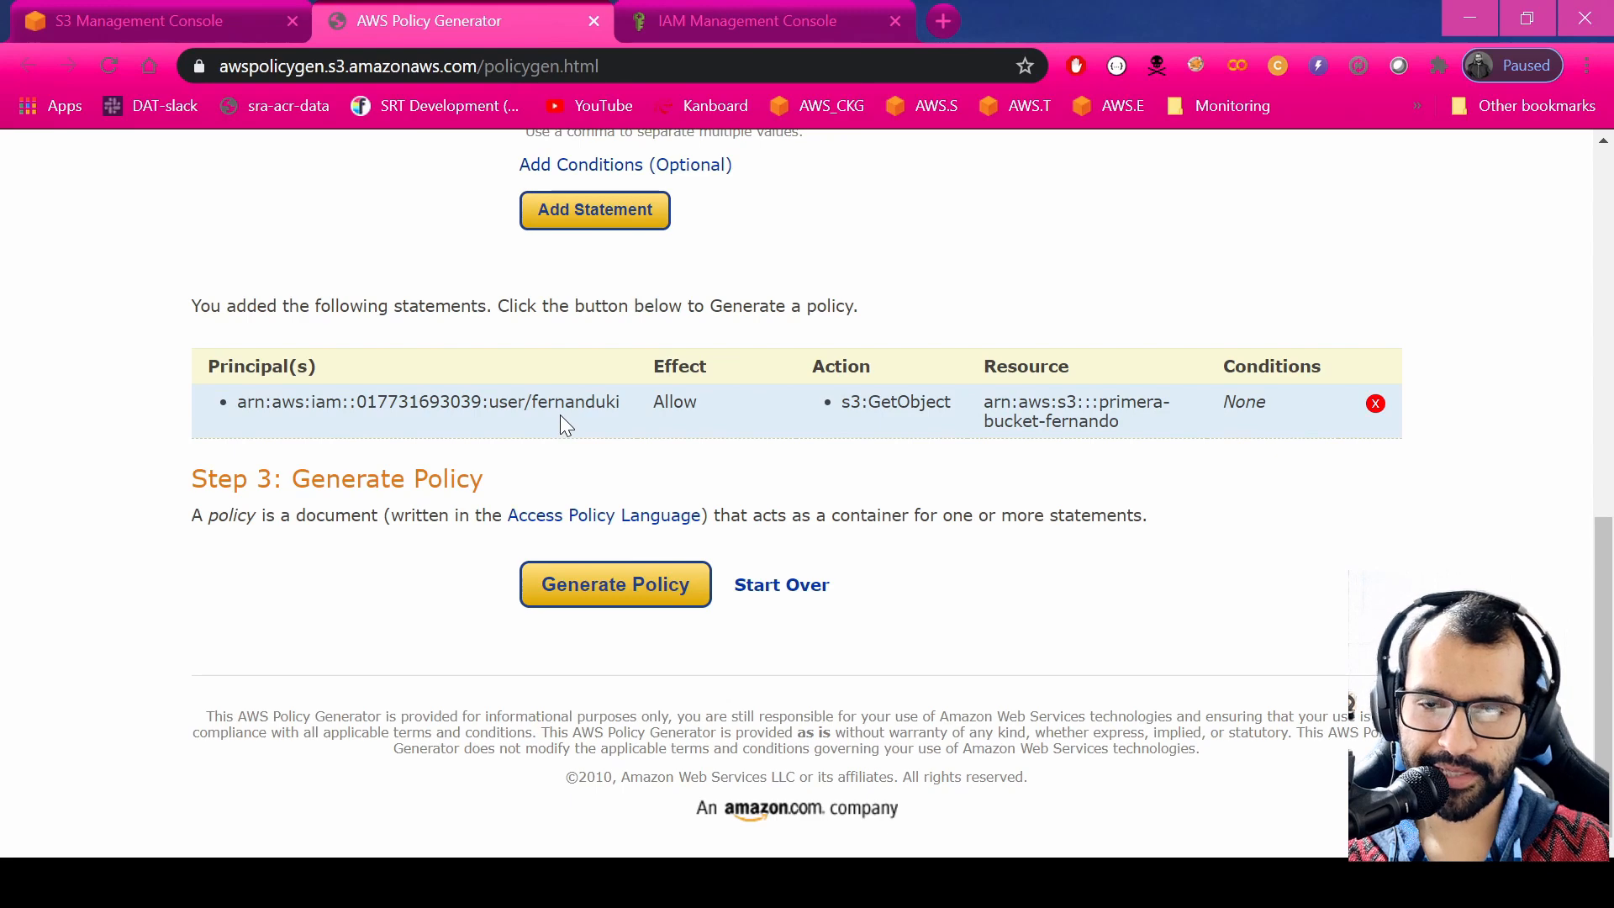
Generate the policy JSON document and examine its effect, resource and principal entries.
click(641, 584)
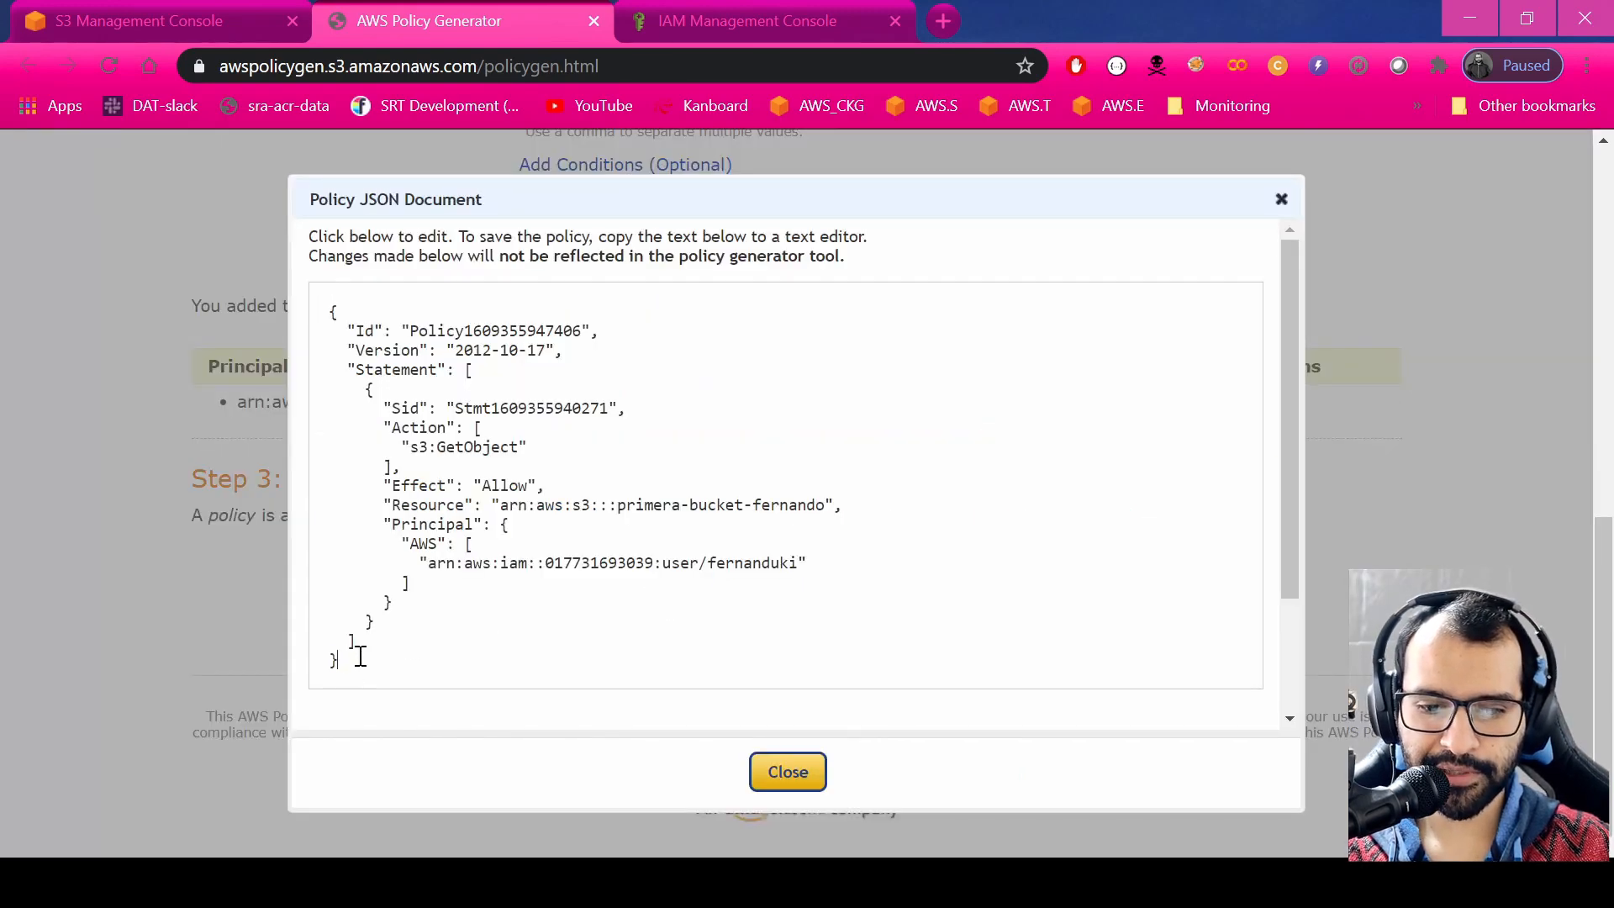
drag(353, 660, 269, 266)
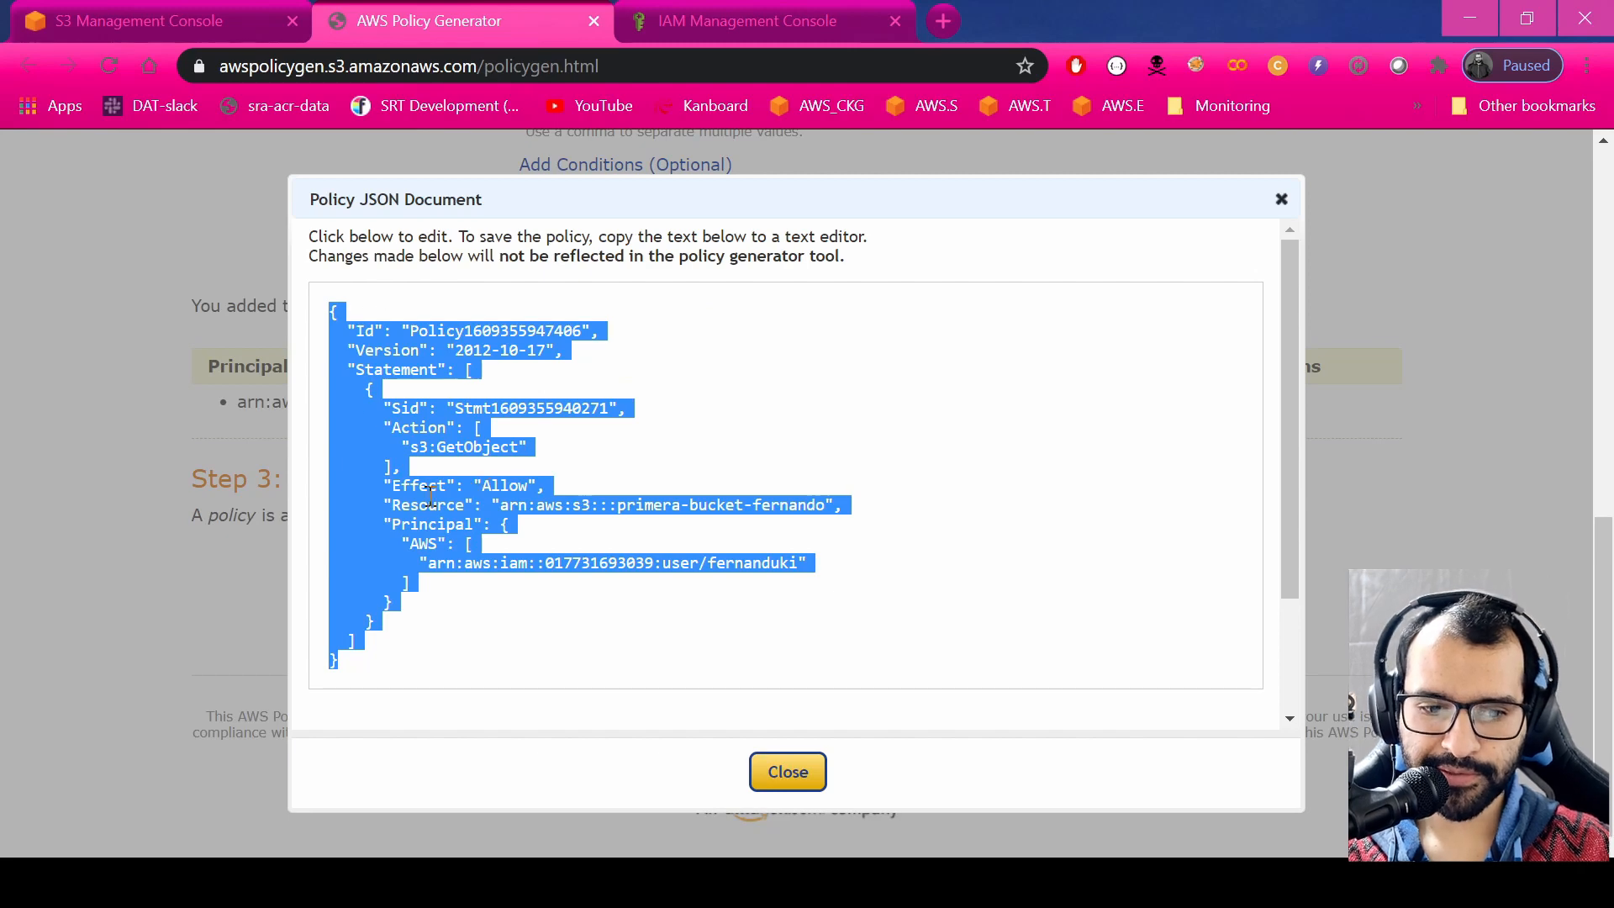
click(484, 527)
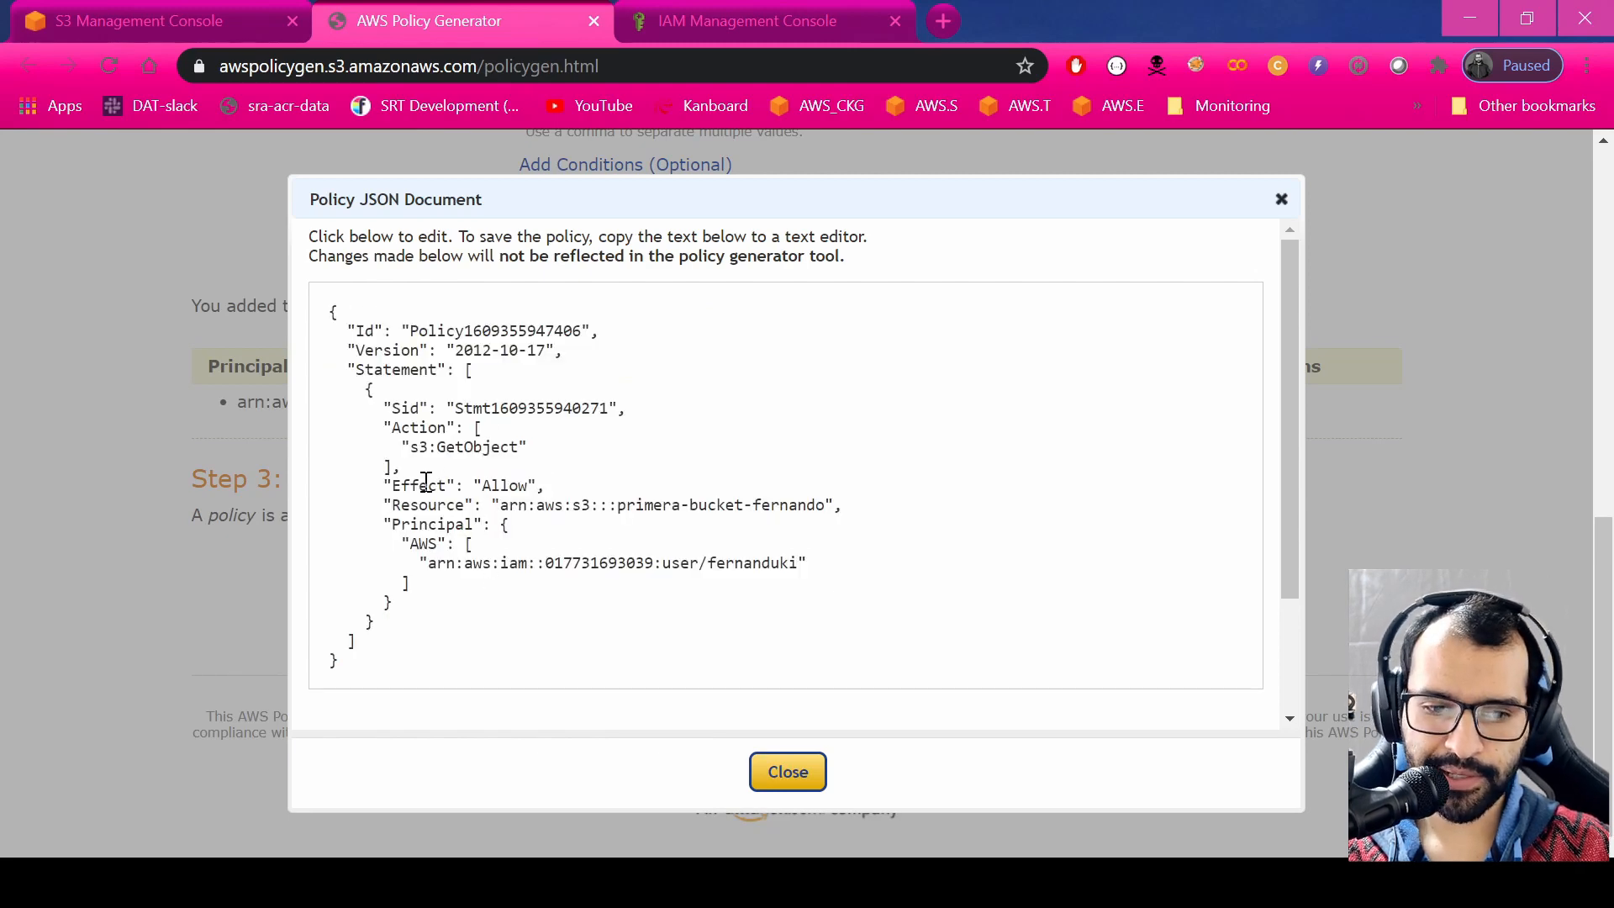
drag(402, 485, 556, 489)
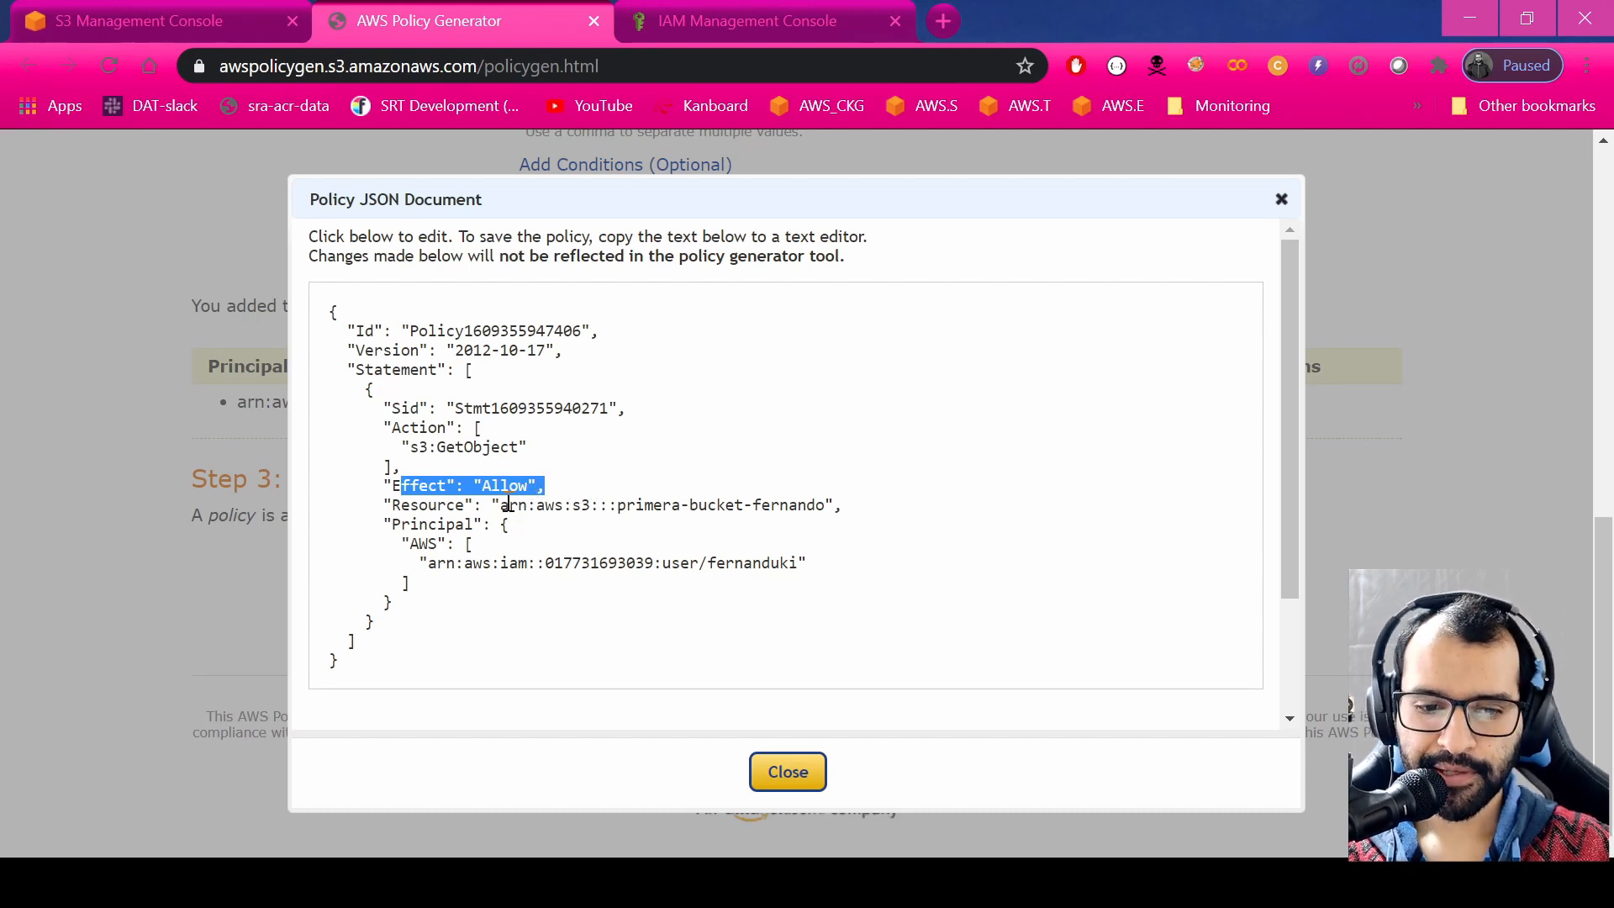
drag(485, 504, 814, 506)
click(662, 496)
drag(494, 504, 841, 510)
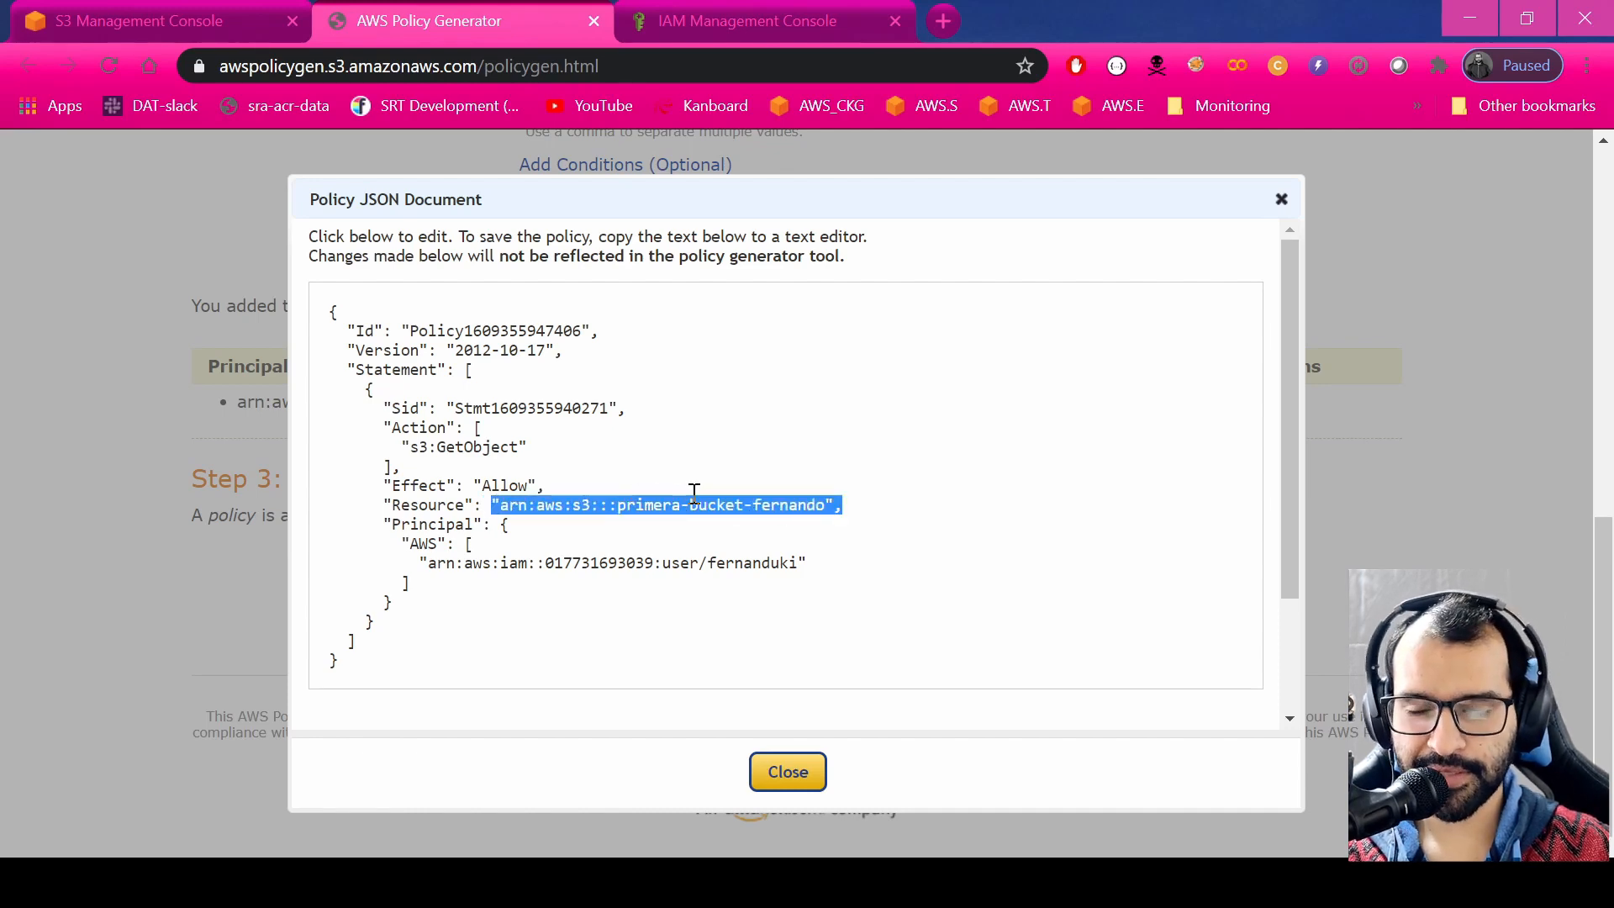
drag(401, 524, 830, 586)
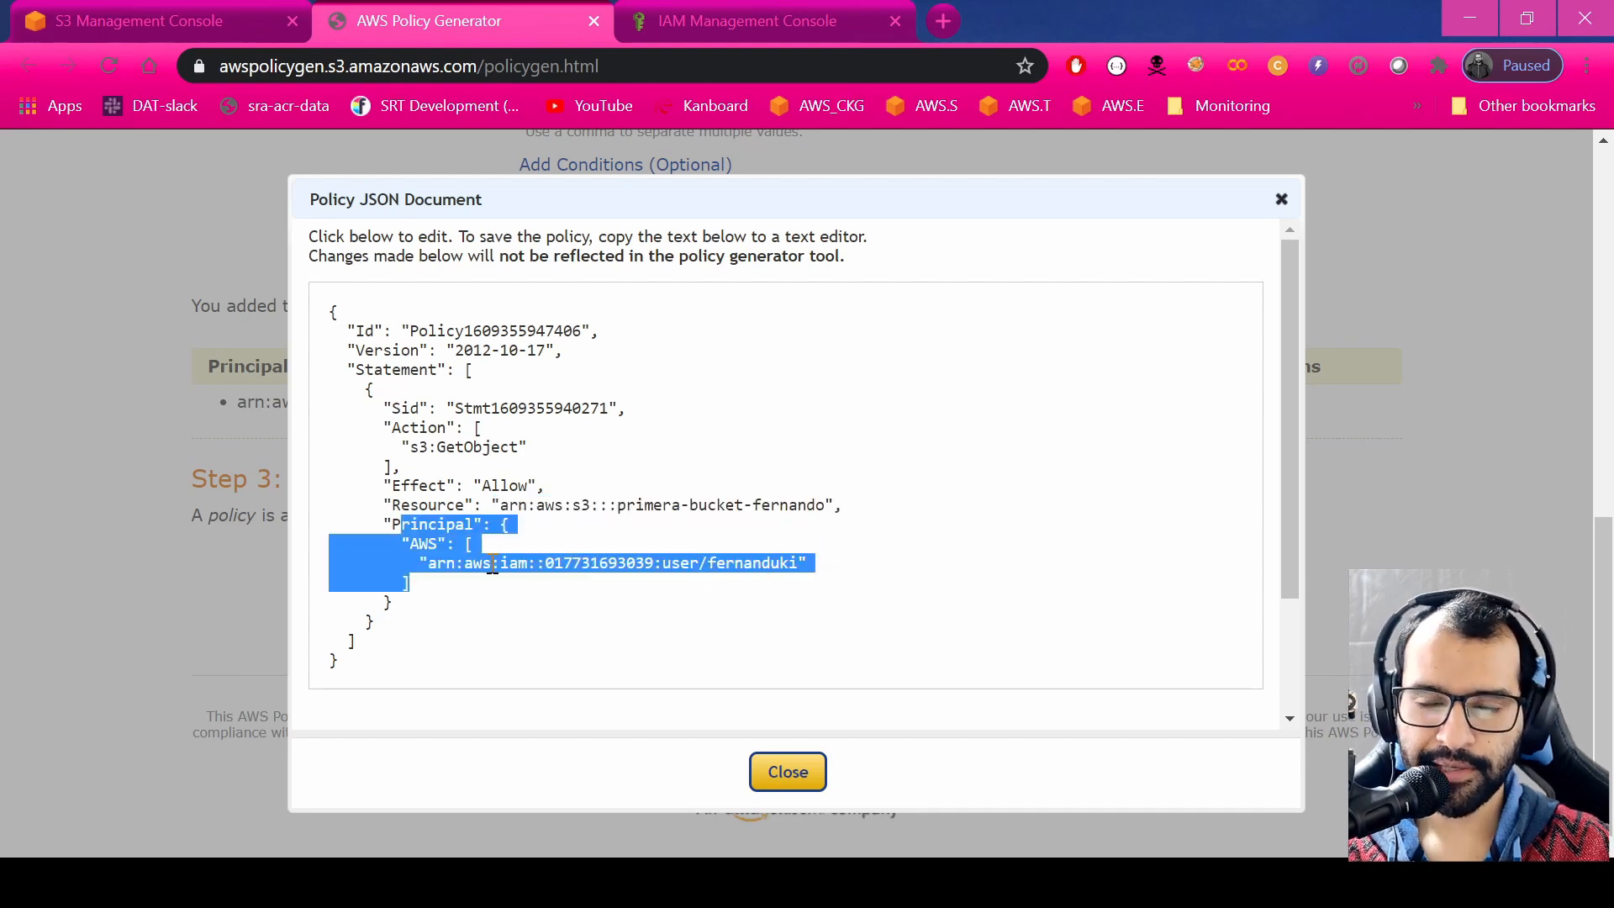
Check the Action entry, copy the generated policy JSON and close the policy document.
click(437, 432)
drag(452, 439, 567, 438)
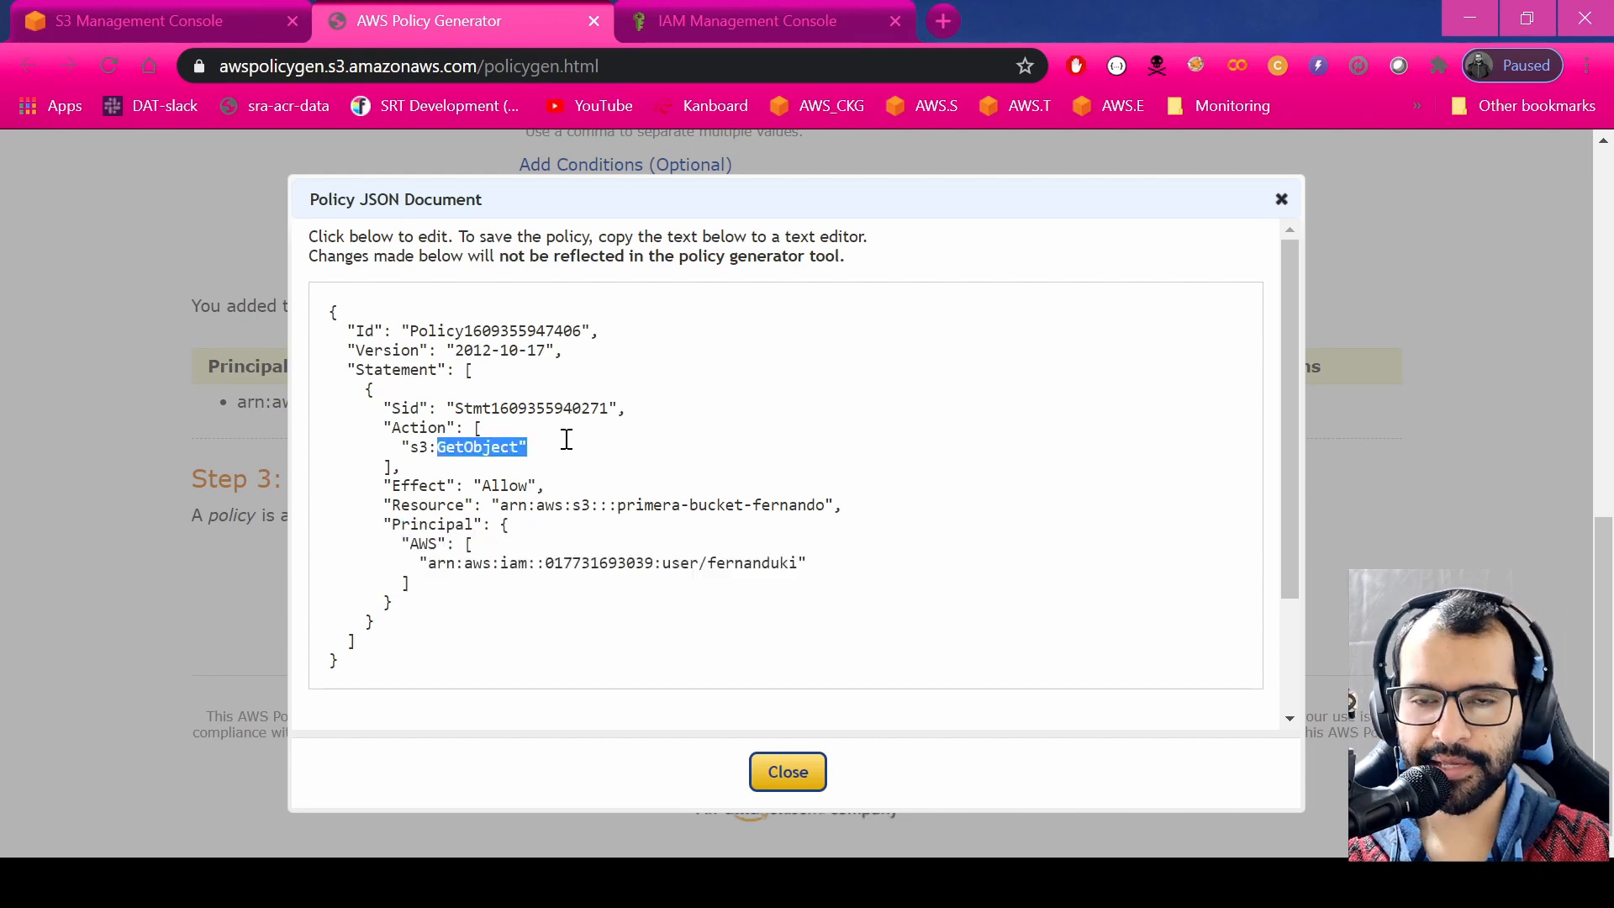
drag(451, 622, 332, 313)
key(ctrl+c)
click(778, 770)
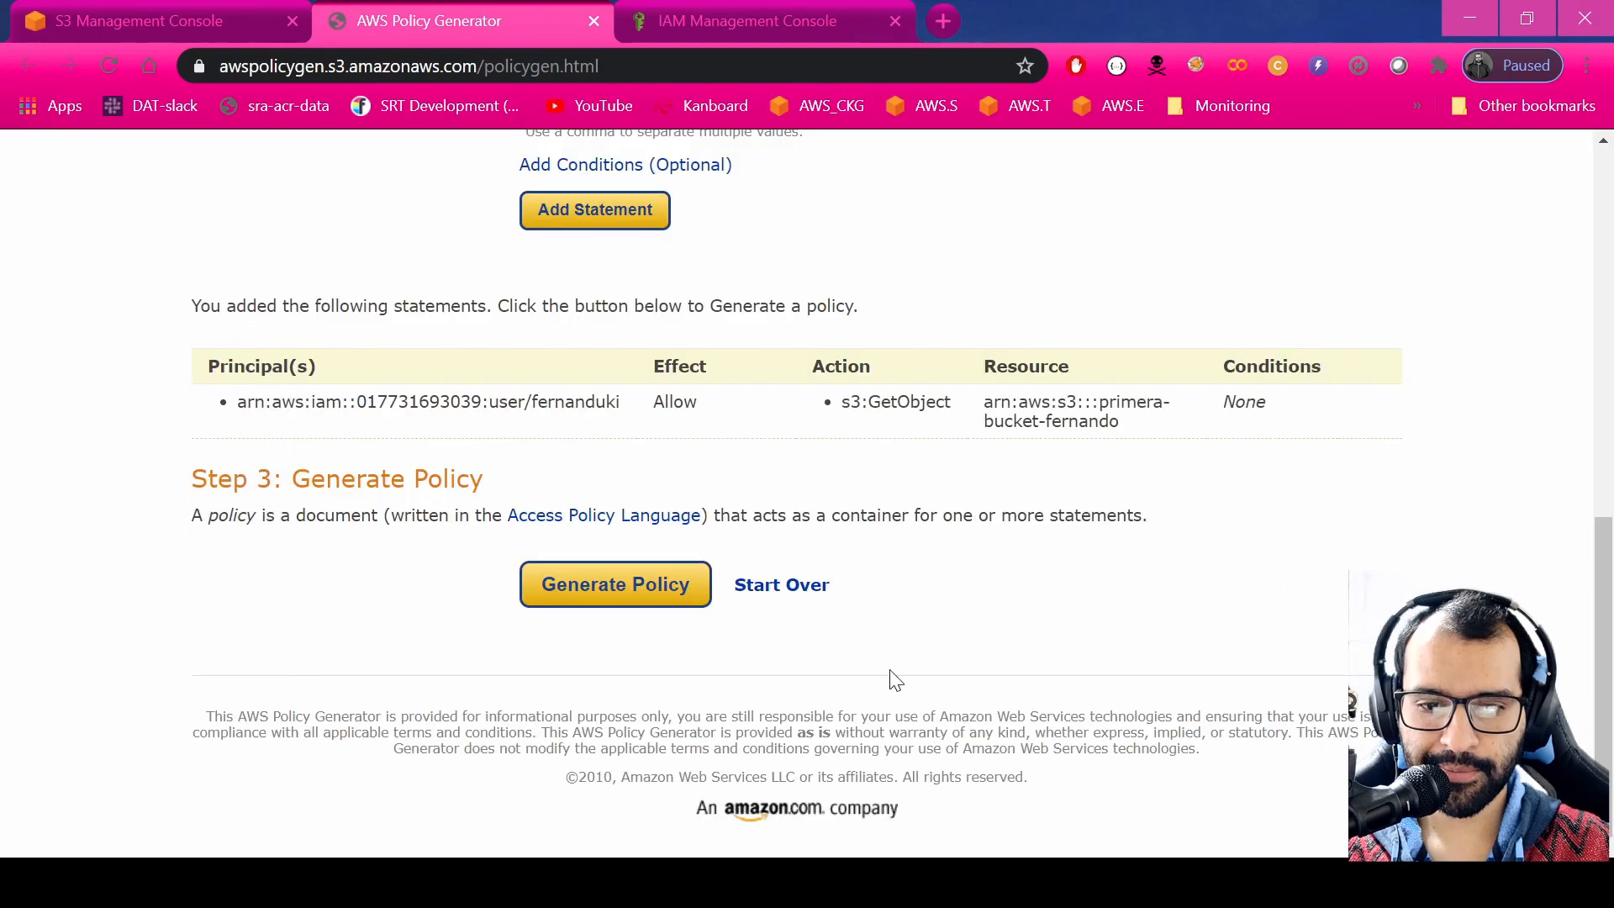
Open the bucket policy for editing from the bucket's permissions in the S3 console and paste the copied JSON.
click(198, 13)
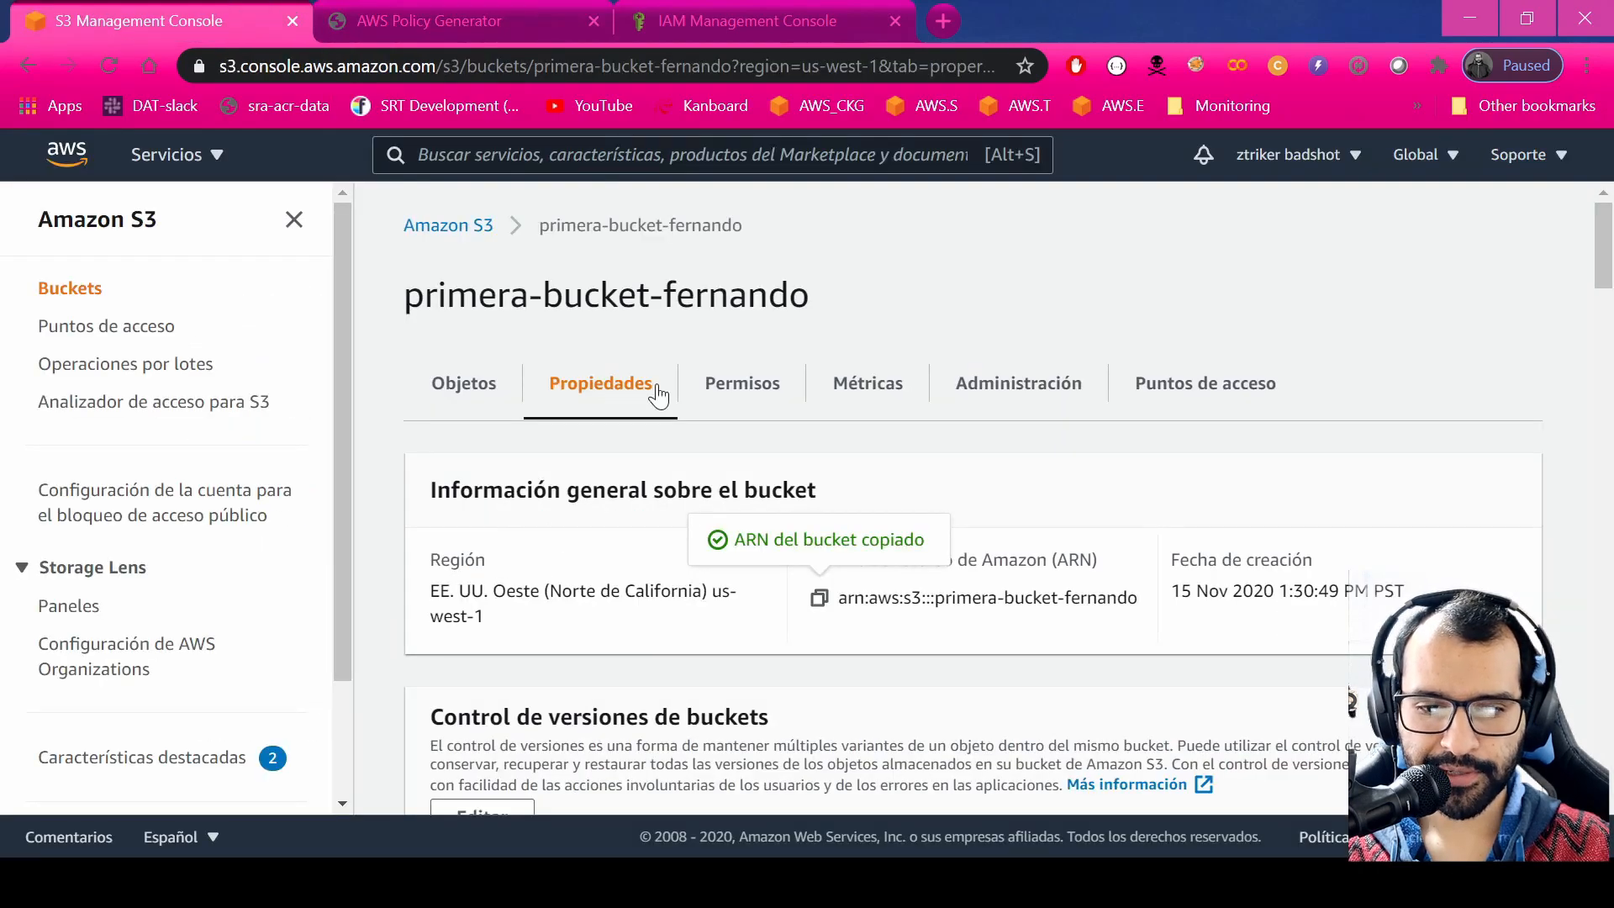
click(738, 380)
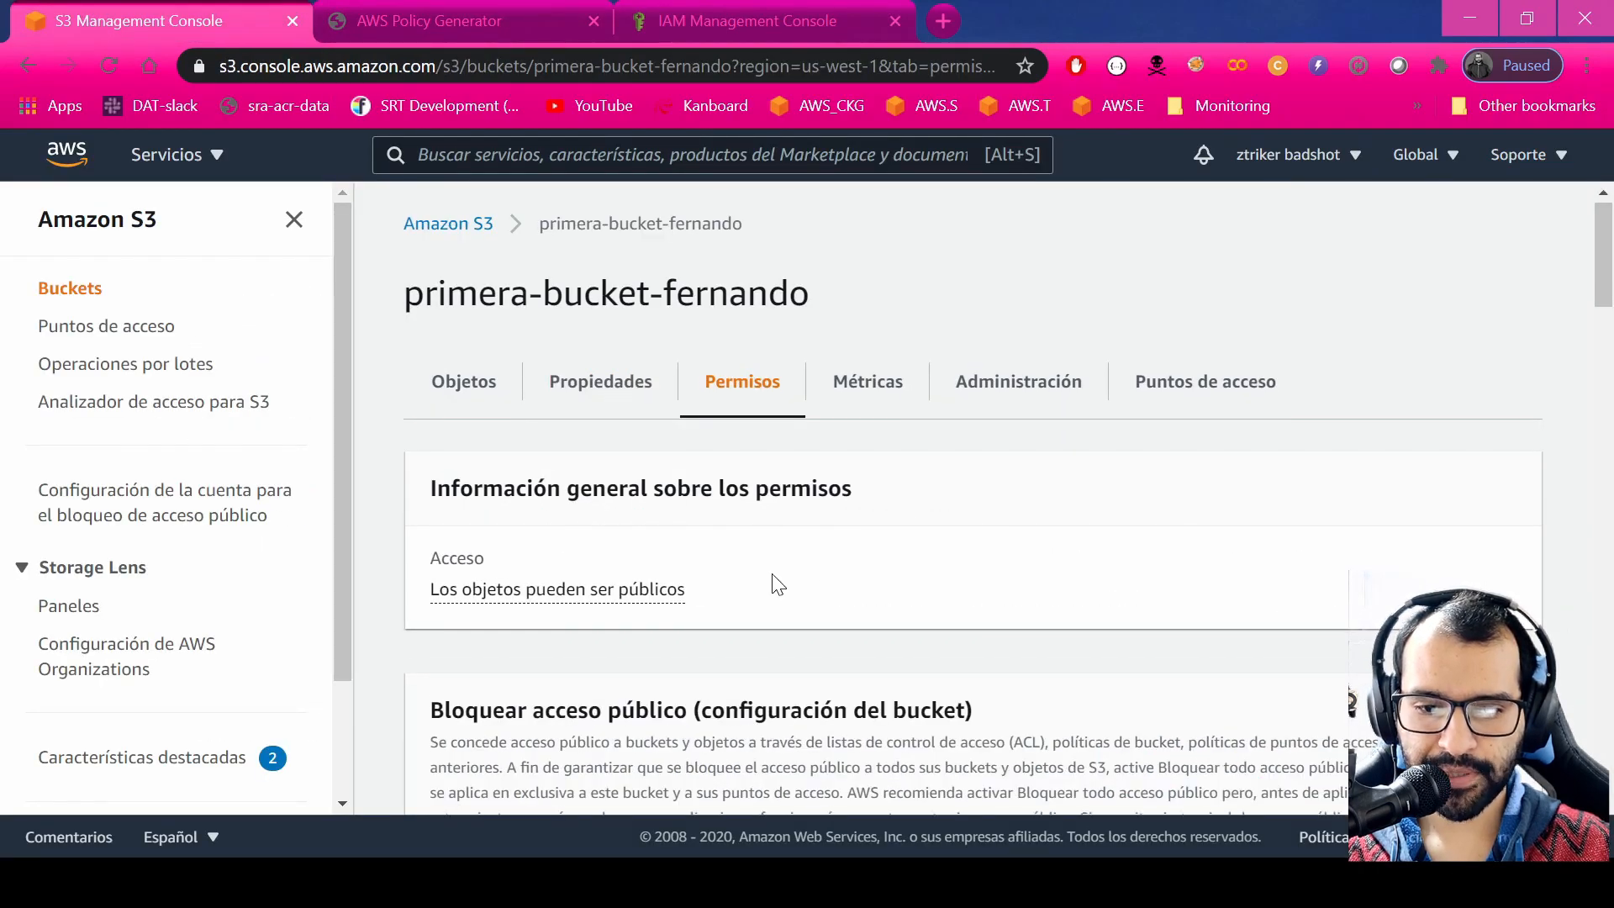
scroll(769, 575, down, 10)
scroll(767, 577, down, 3)
scroll(691, 422, up, 3)
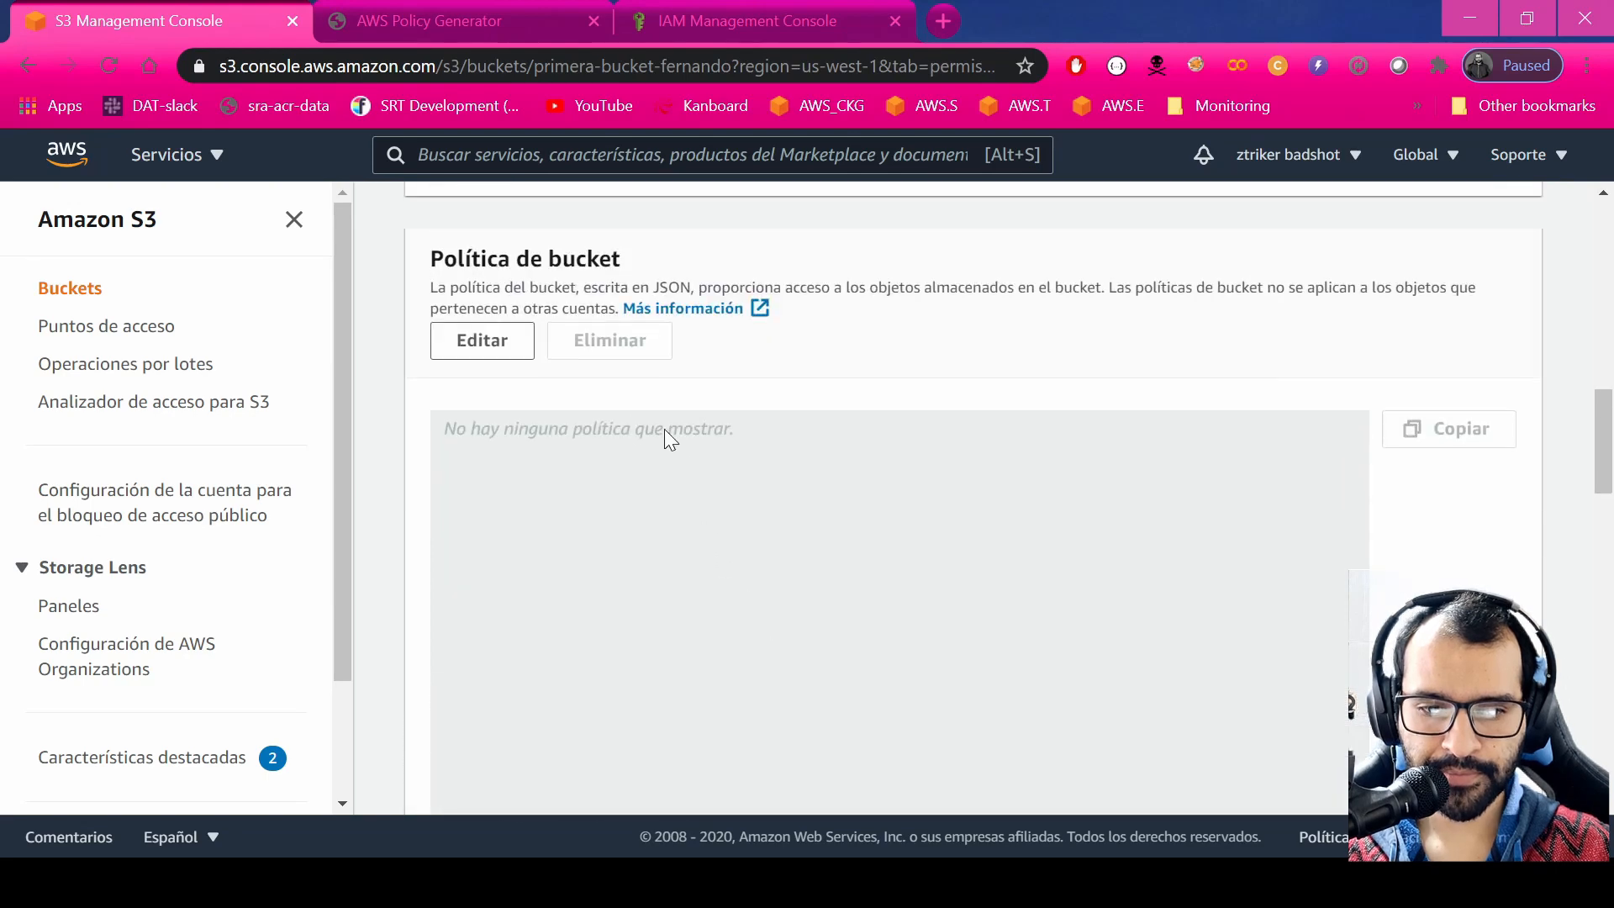
click(481, 341)
scroll(559, 594, down, 2)
key(ctrl+v)
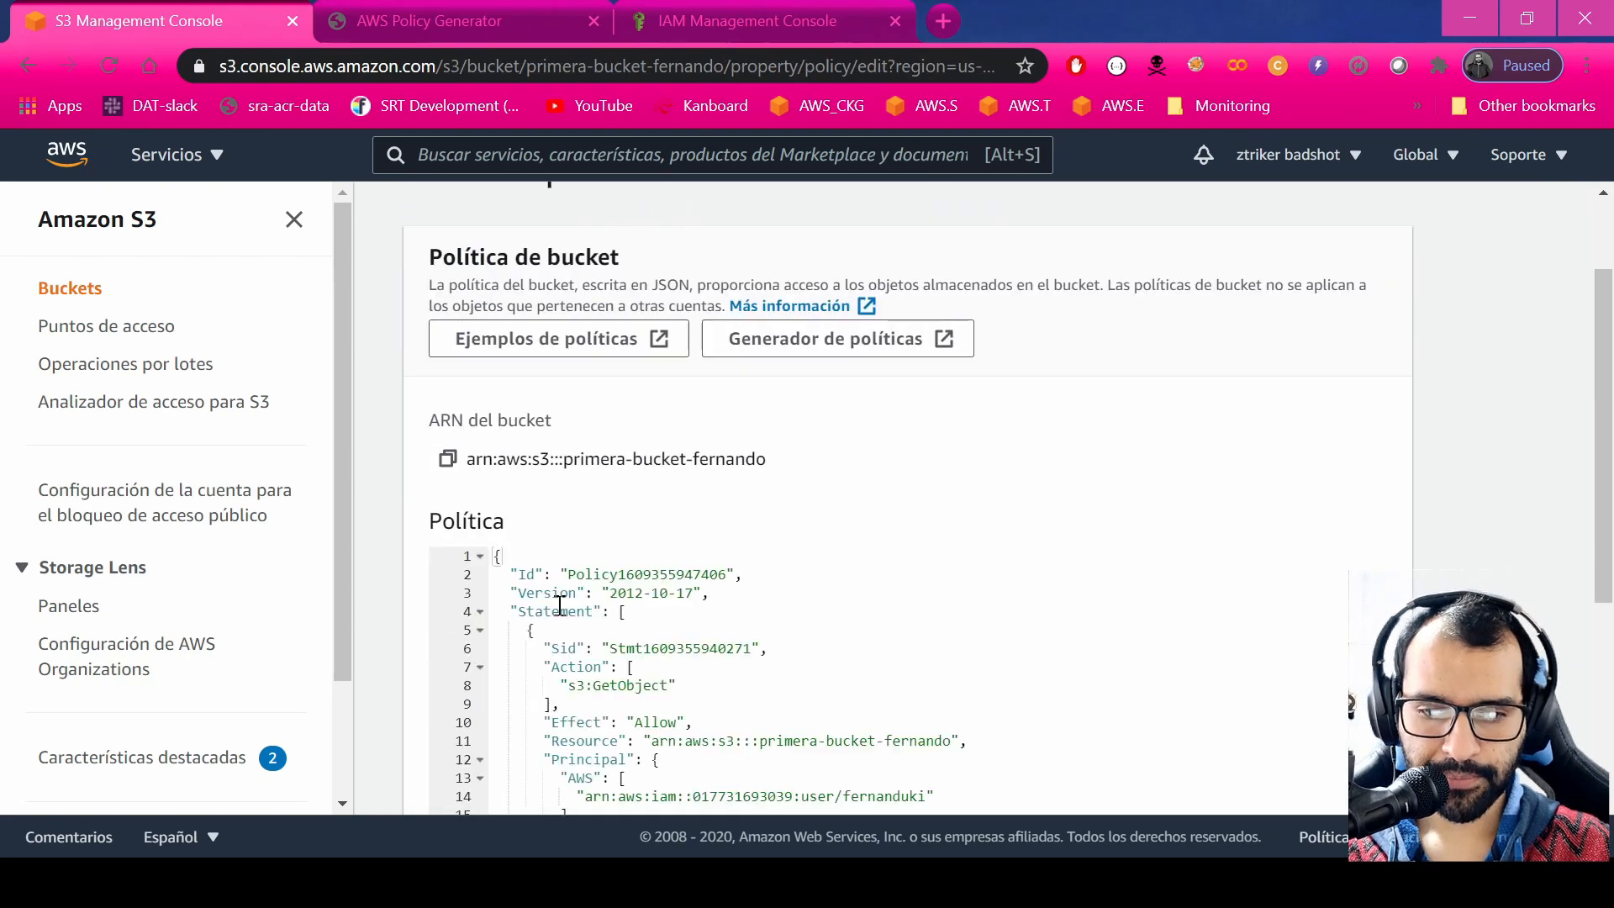
Try to save the pasted bucket policy.
scroll(689, 582, down, 3)
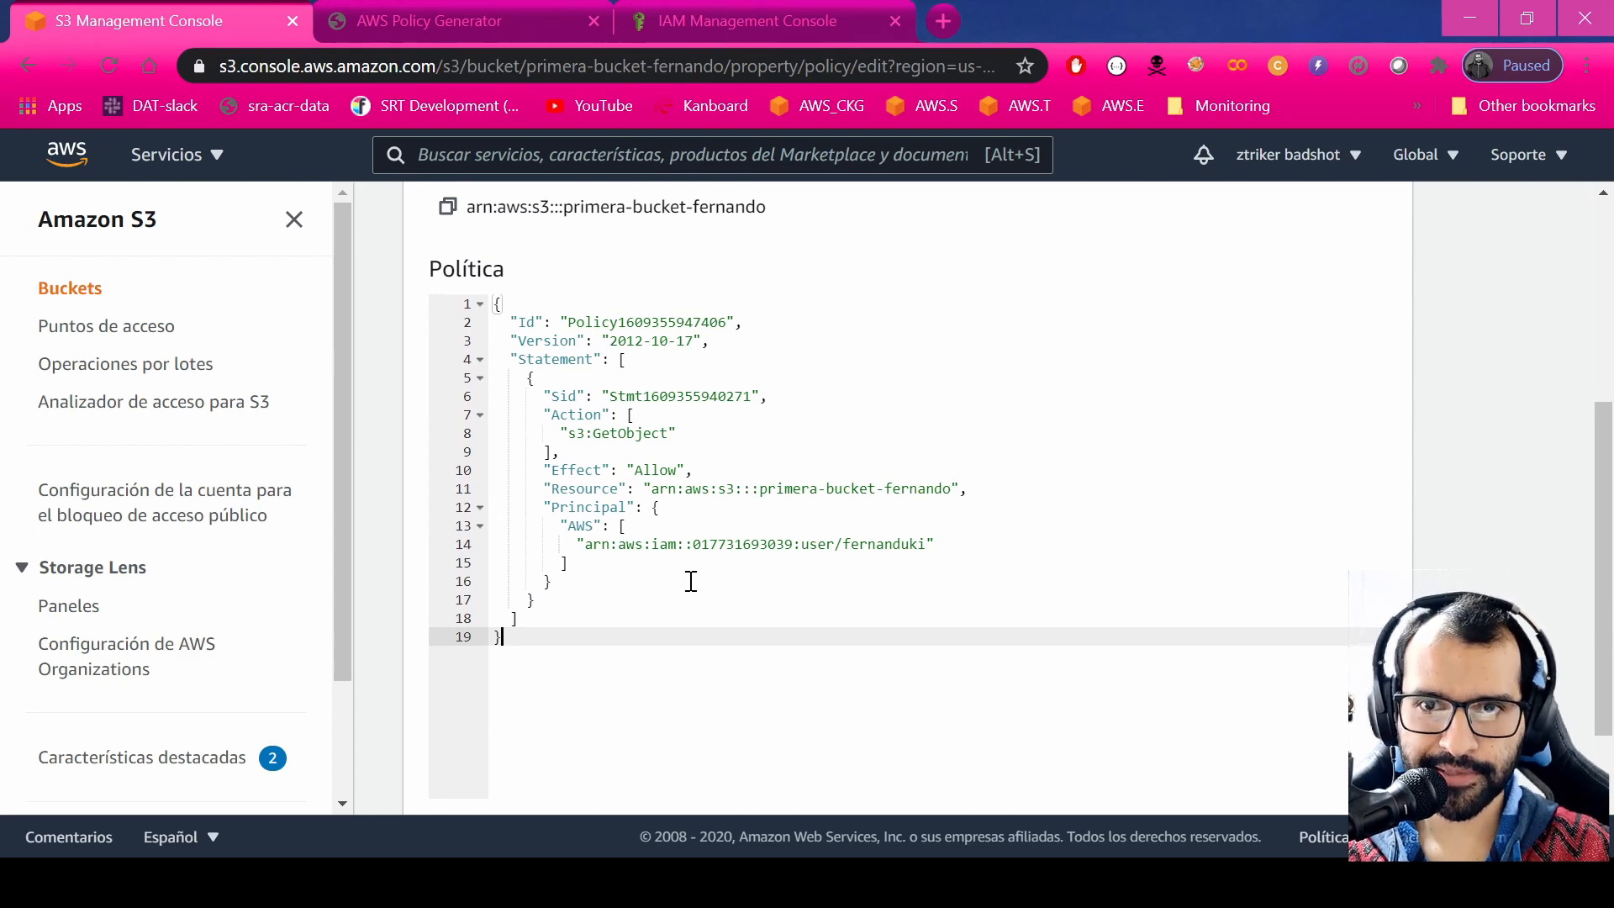
scroll(1062, 659, down, 2)
click(1285, 770)
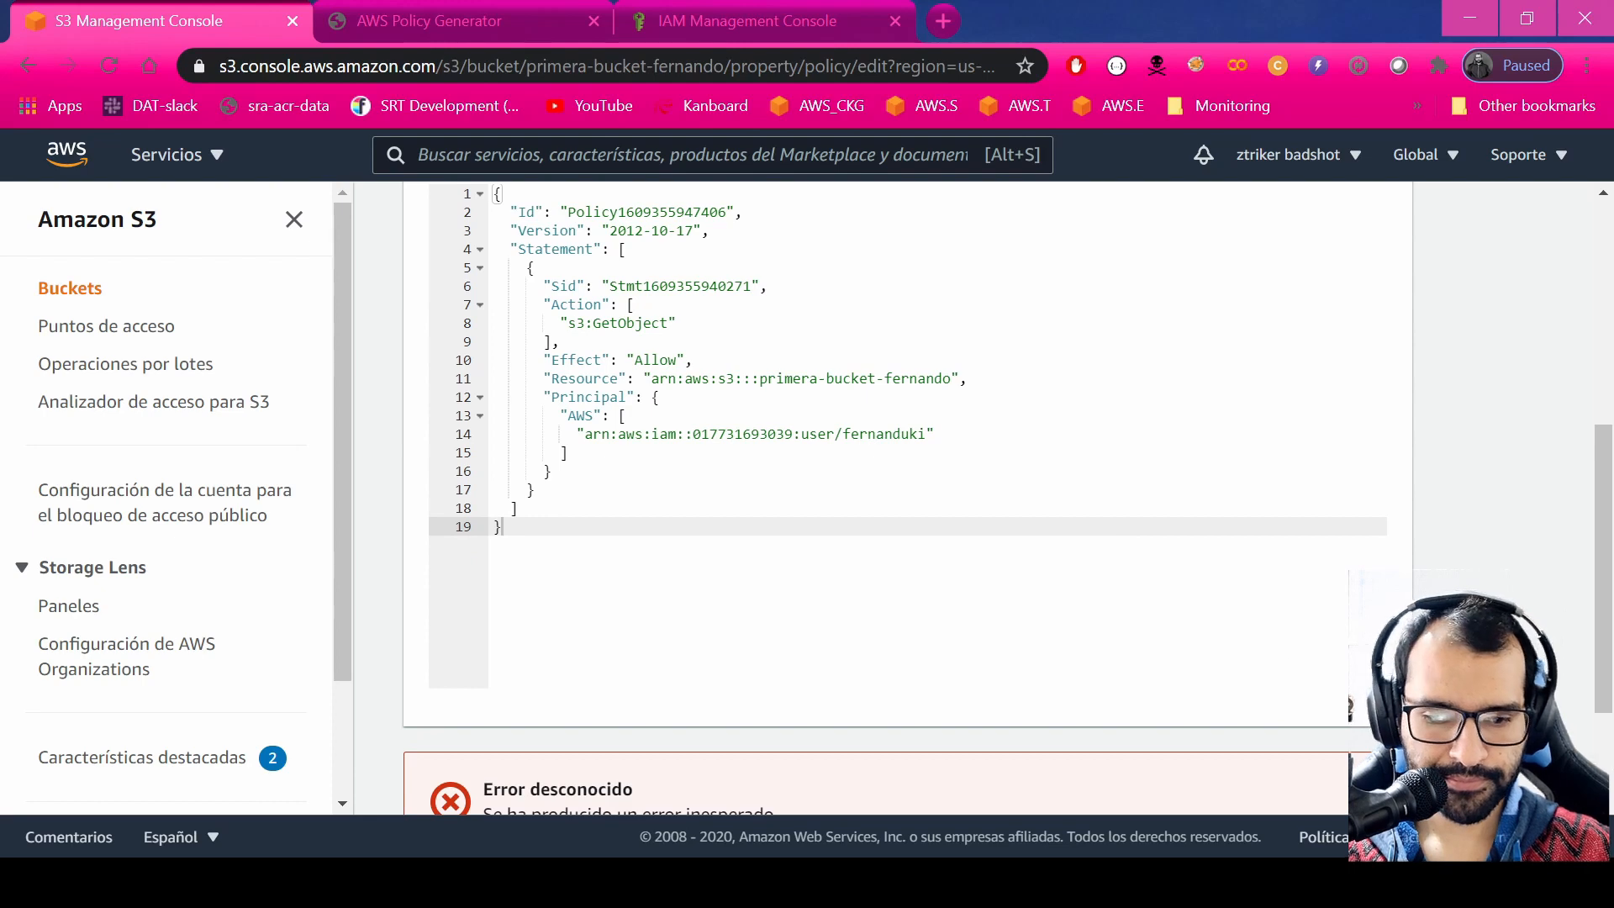
Expand the API response of the save error and compare it with the policy statement's action and resource.
scroll(1288, 644, down, 3)
click(588, 697)
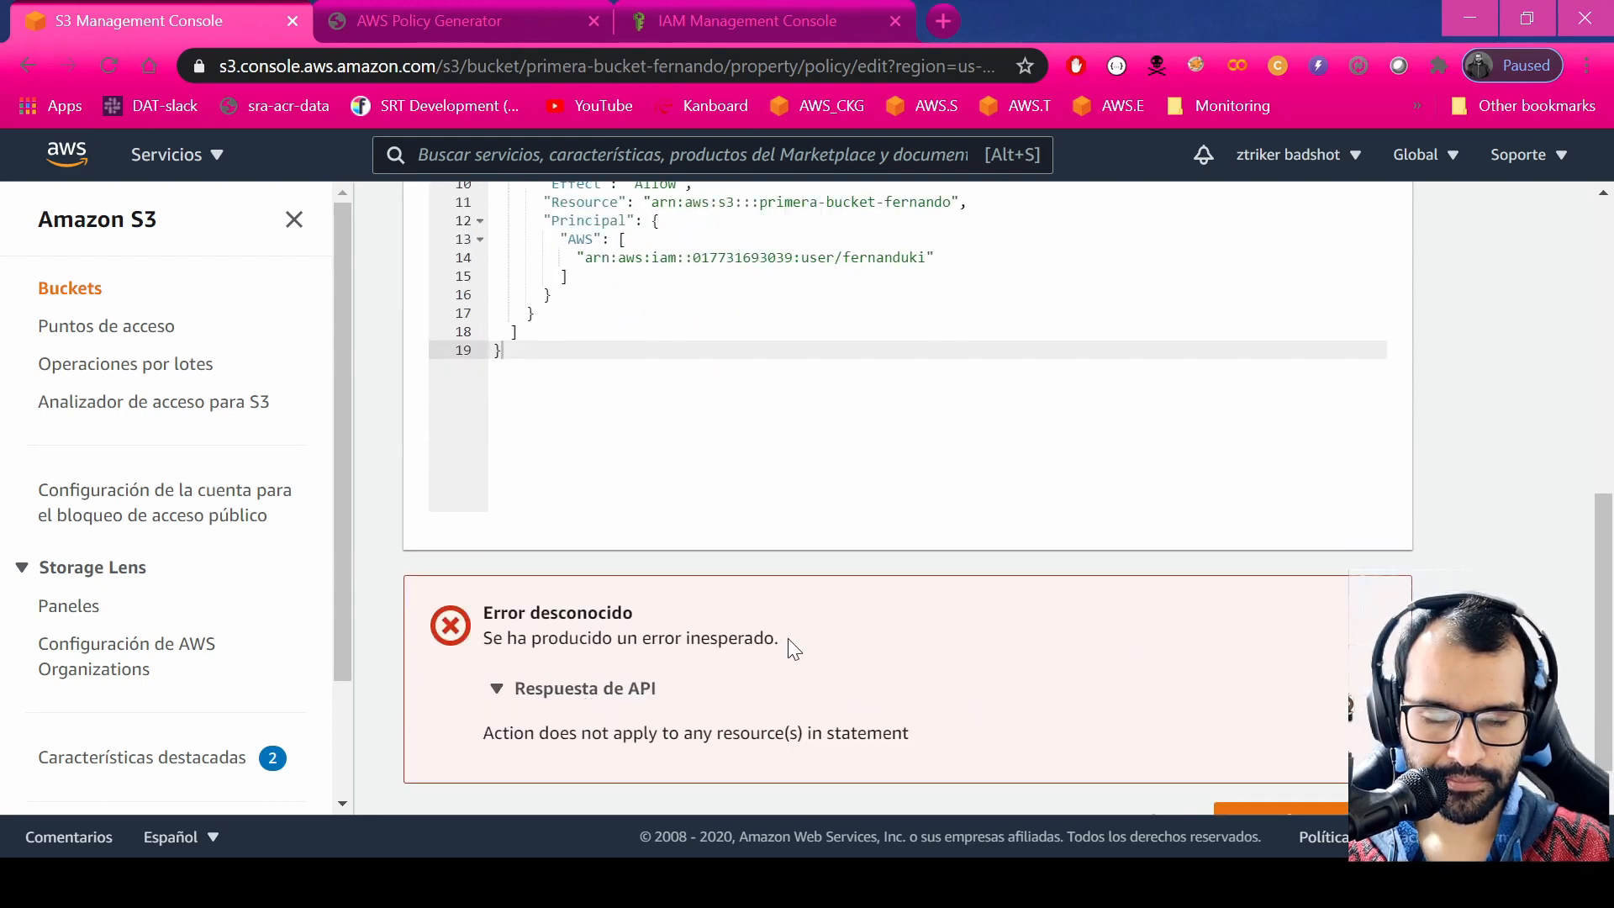
scroll(788, 638, up, 3)
scroll(790, 637, up, 1)
scroll(790, 640, down, 4)
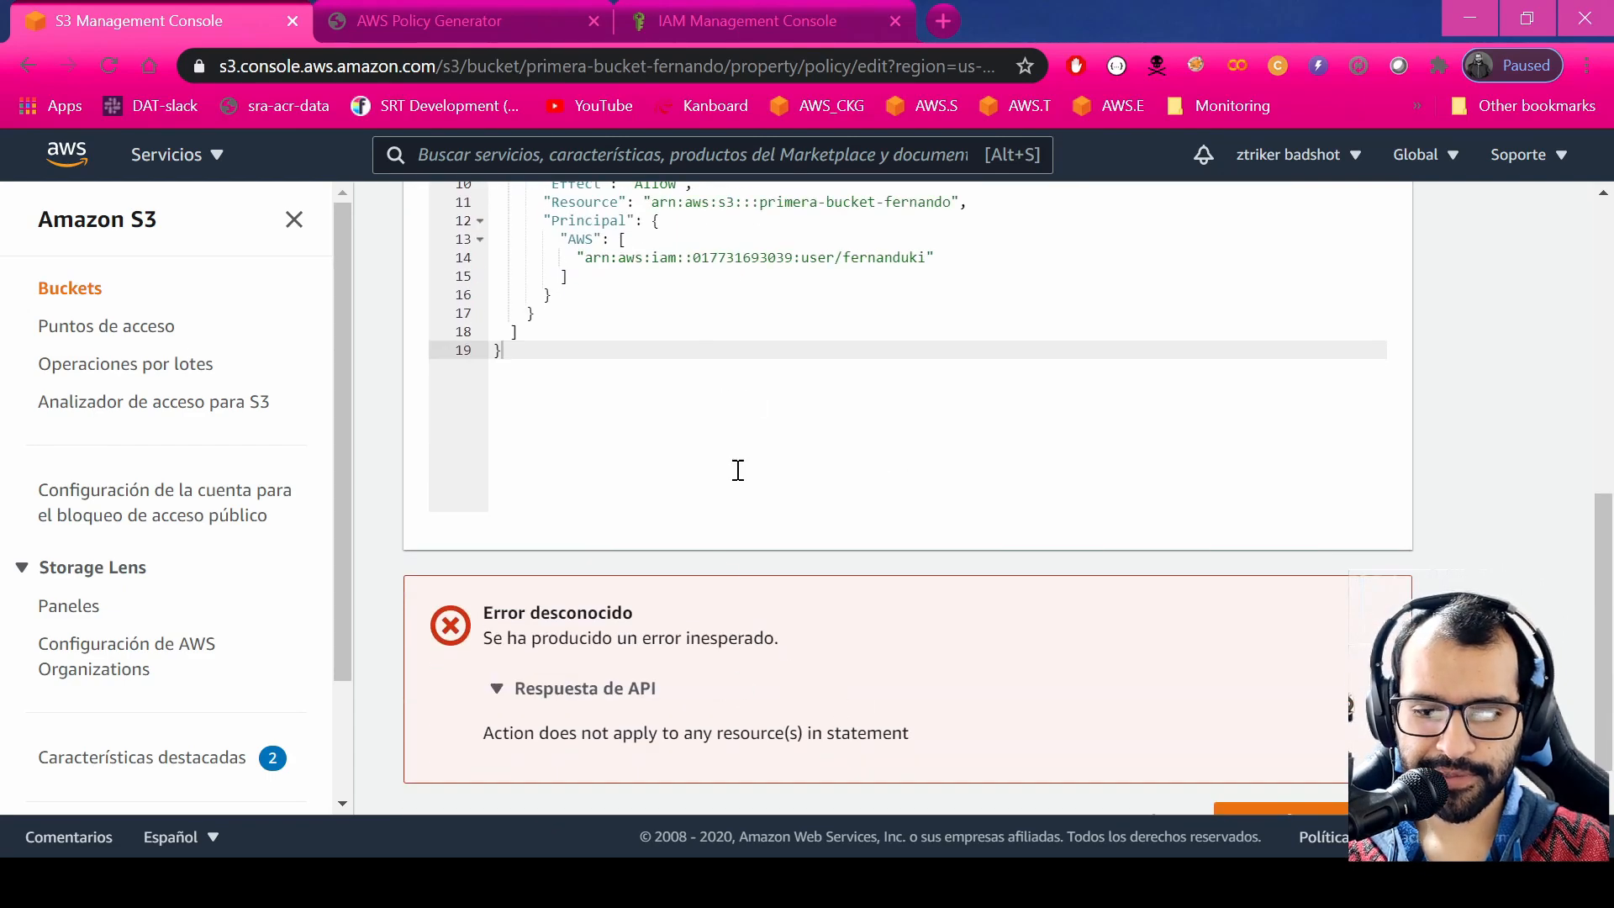
drag(548, 736, 853, 761)
scroll(742, 548, up, 1)
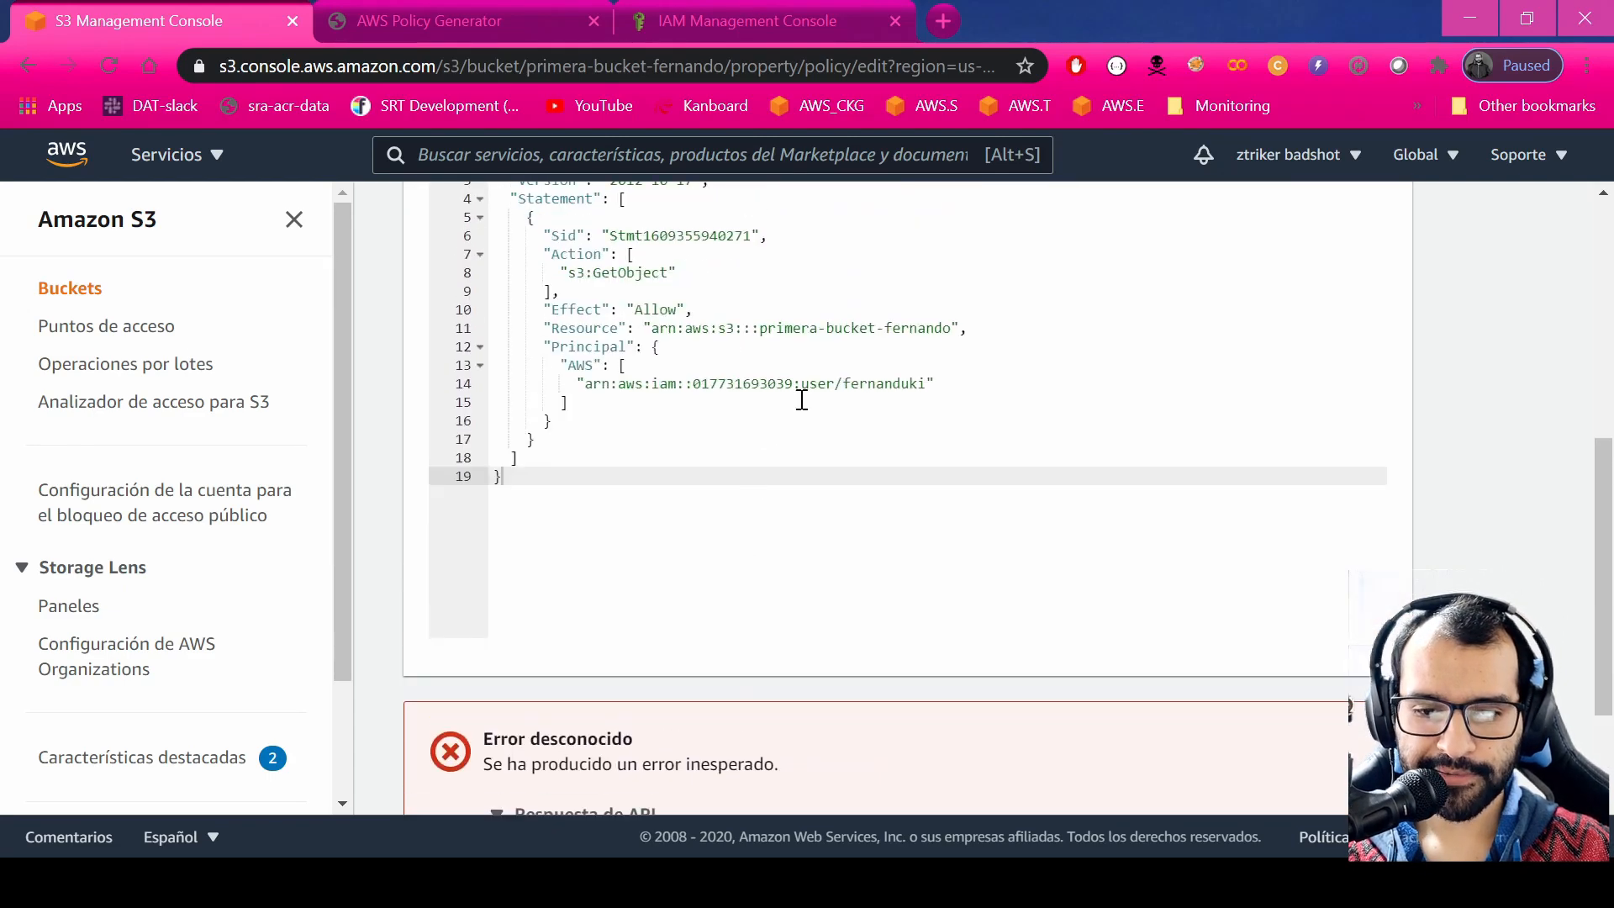
scroll(828, 437, up, 1)
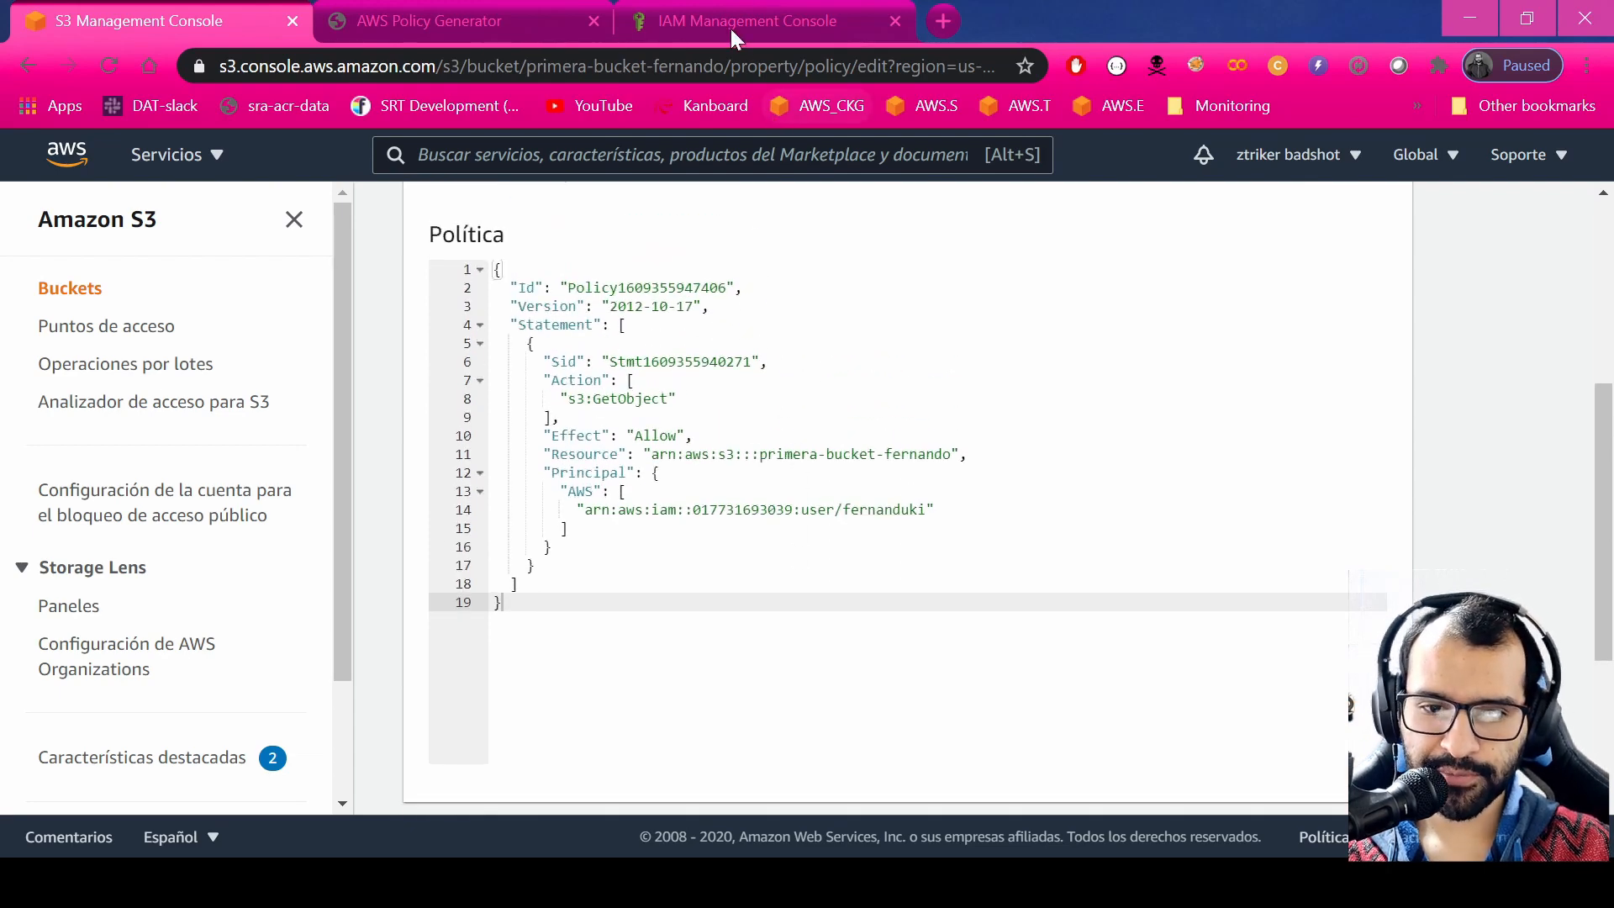
Append /* to the bucket ARN in the policy's Resource entry and save the changes.
drag(930, 460, 859, 468)
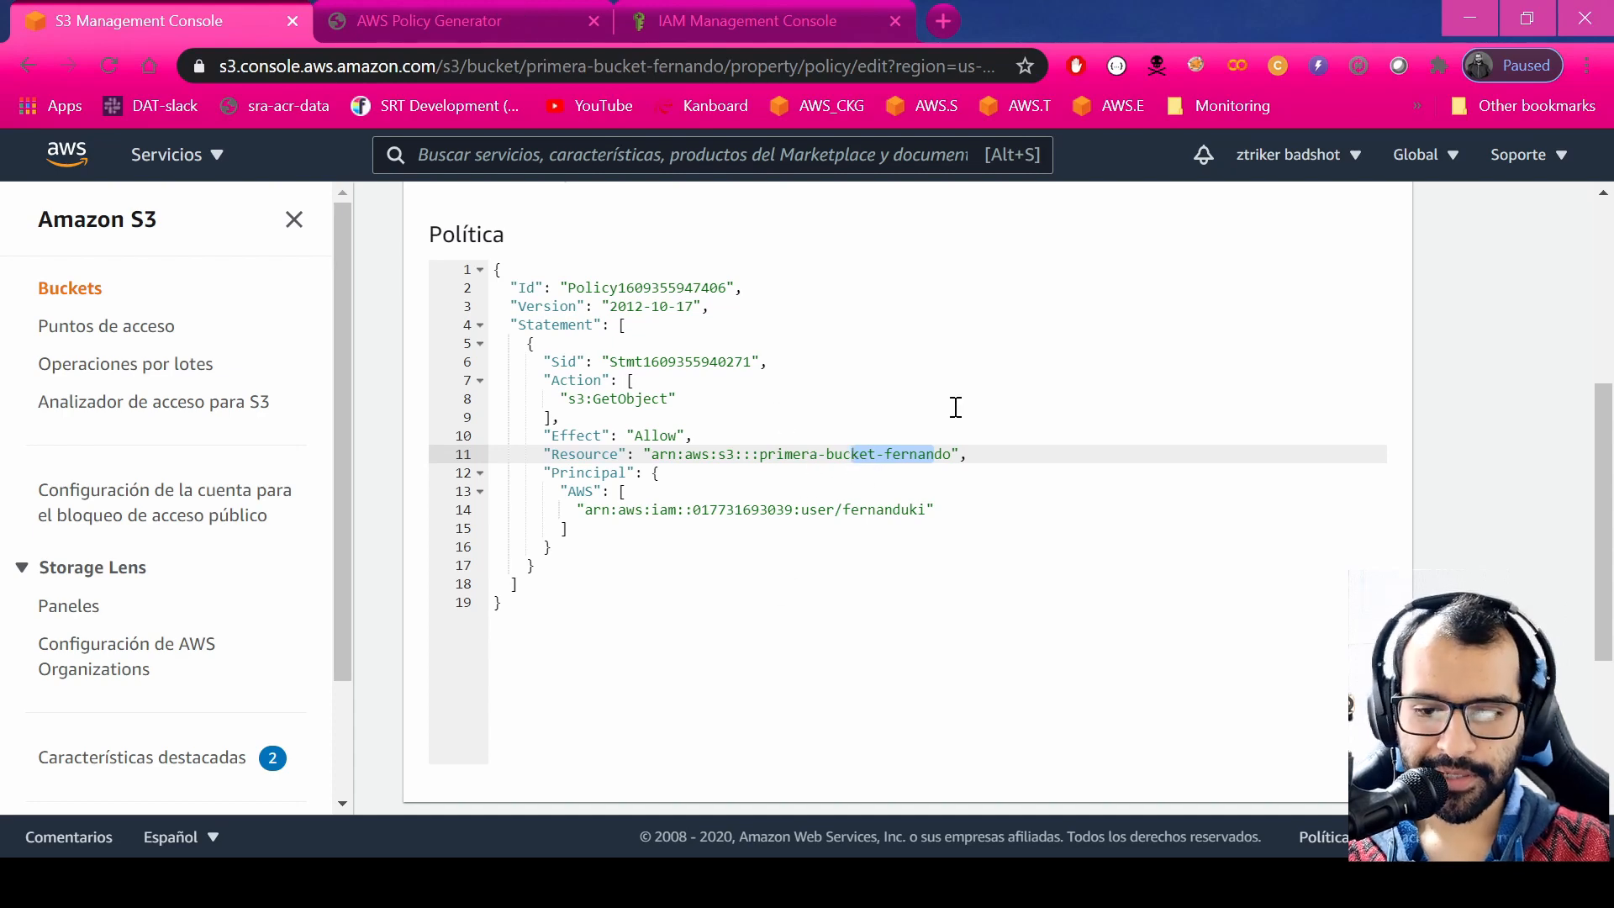
click(950, 454)
key(Right)
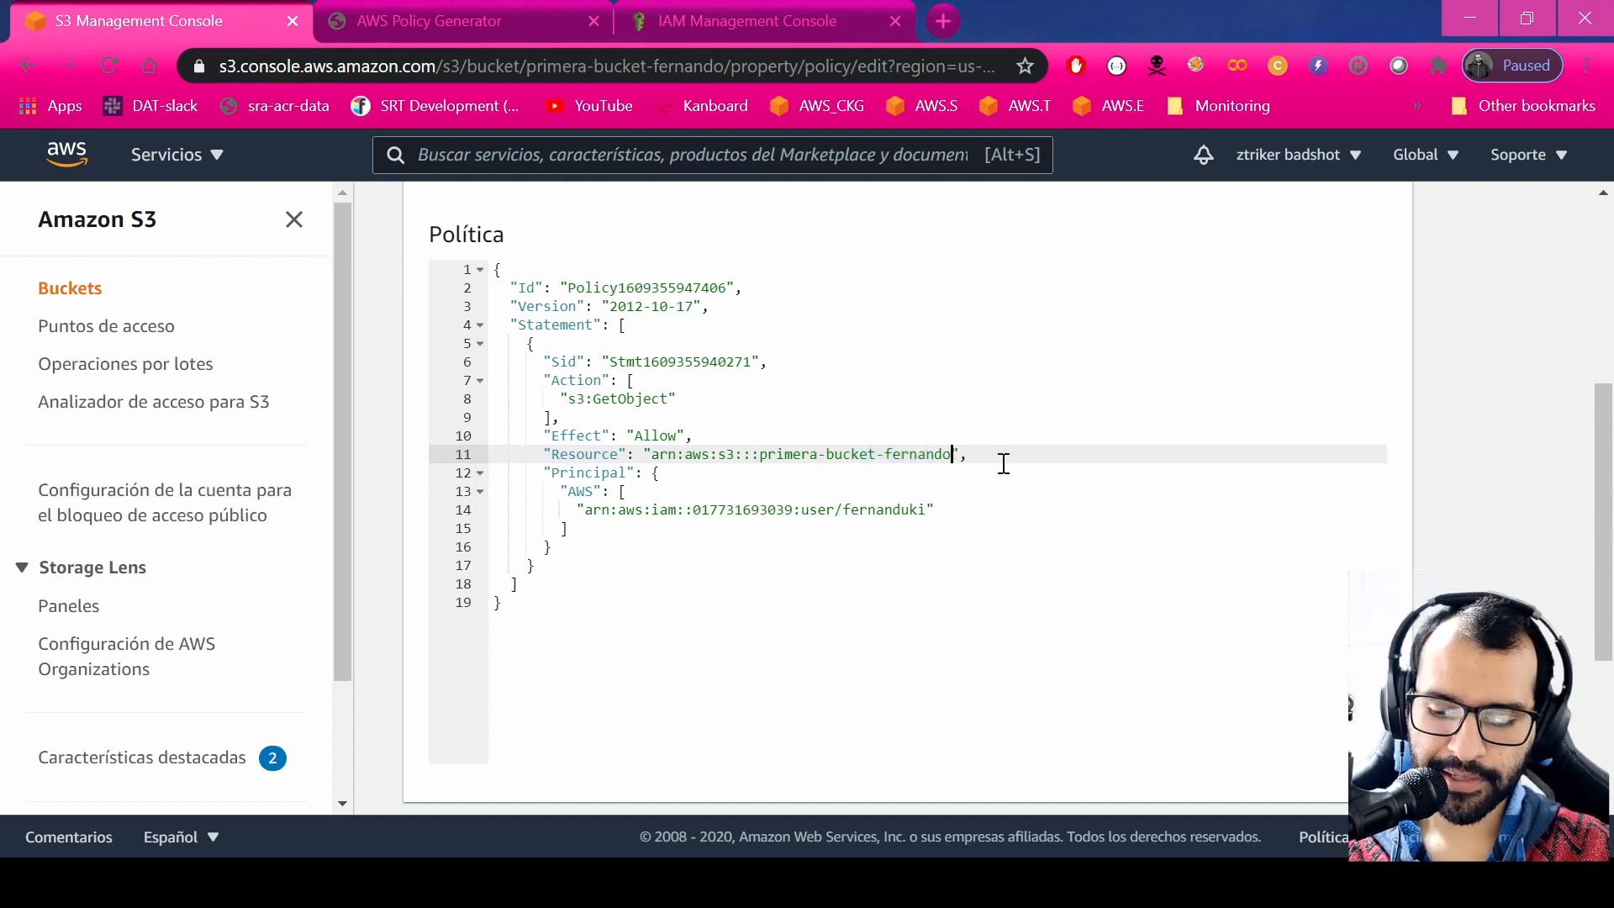
text(/)
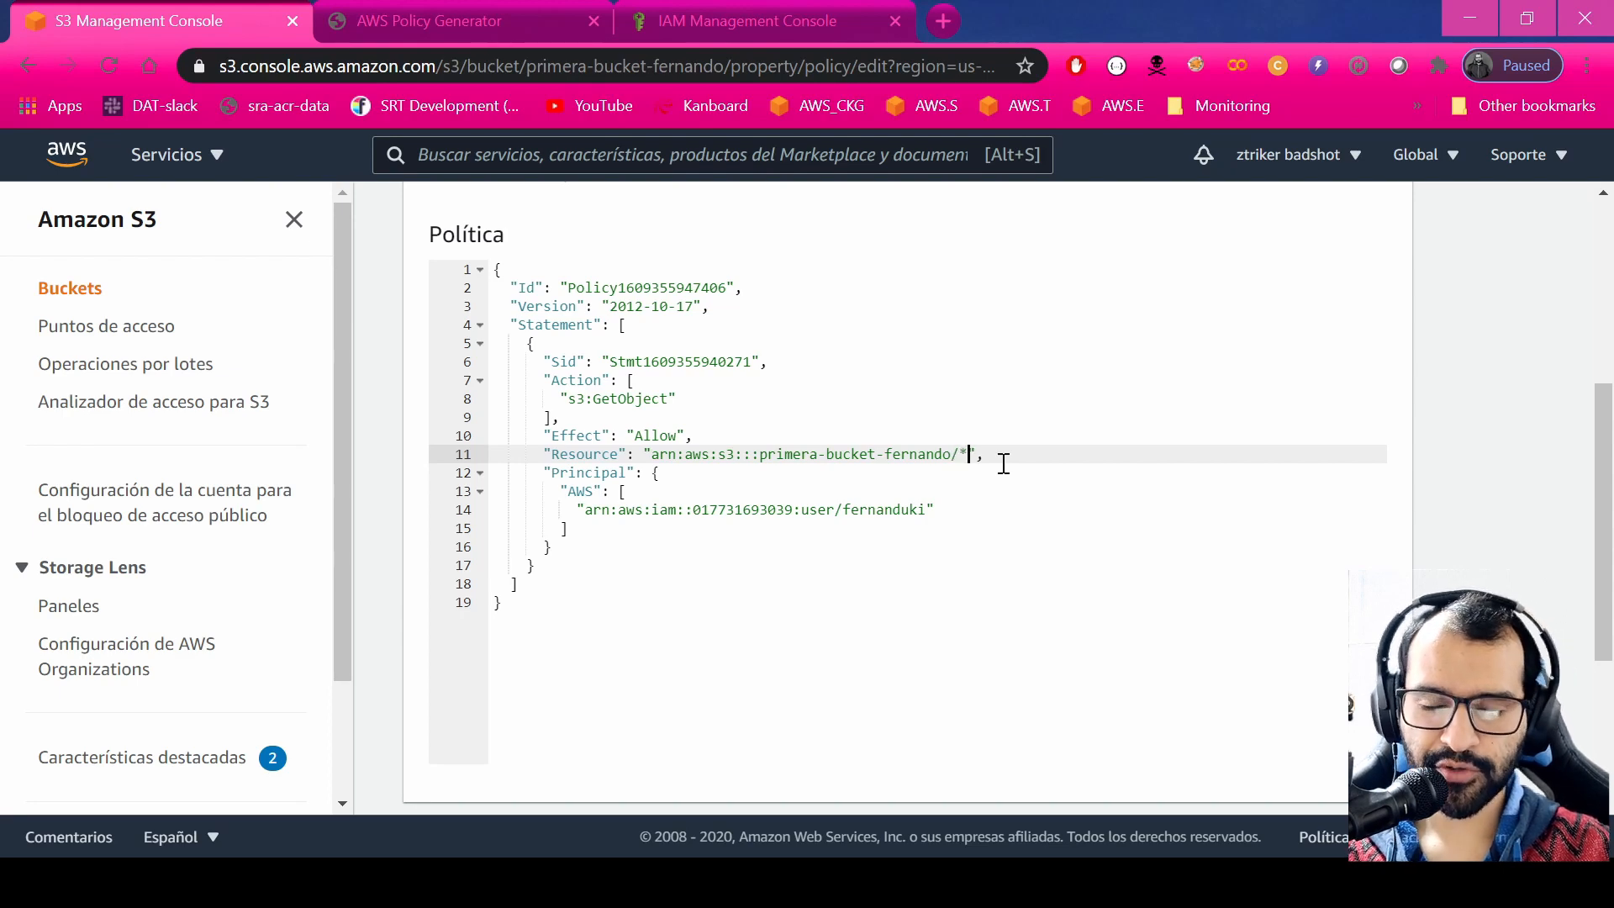
text(*)
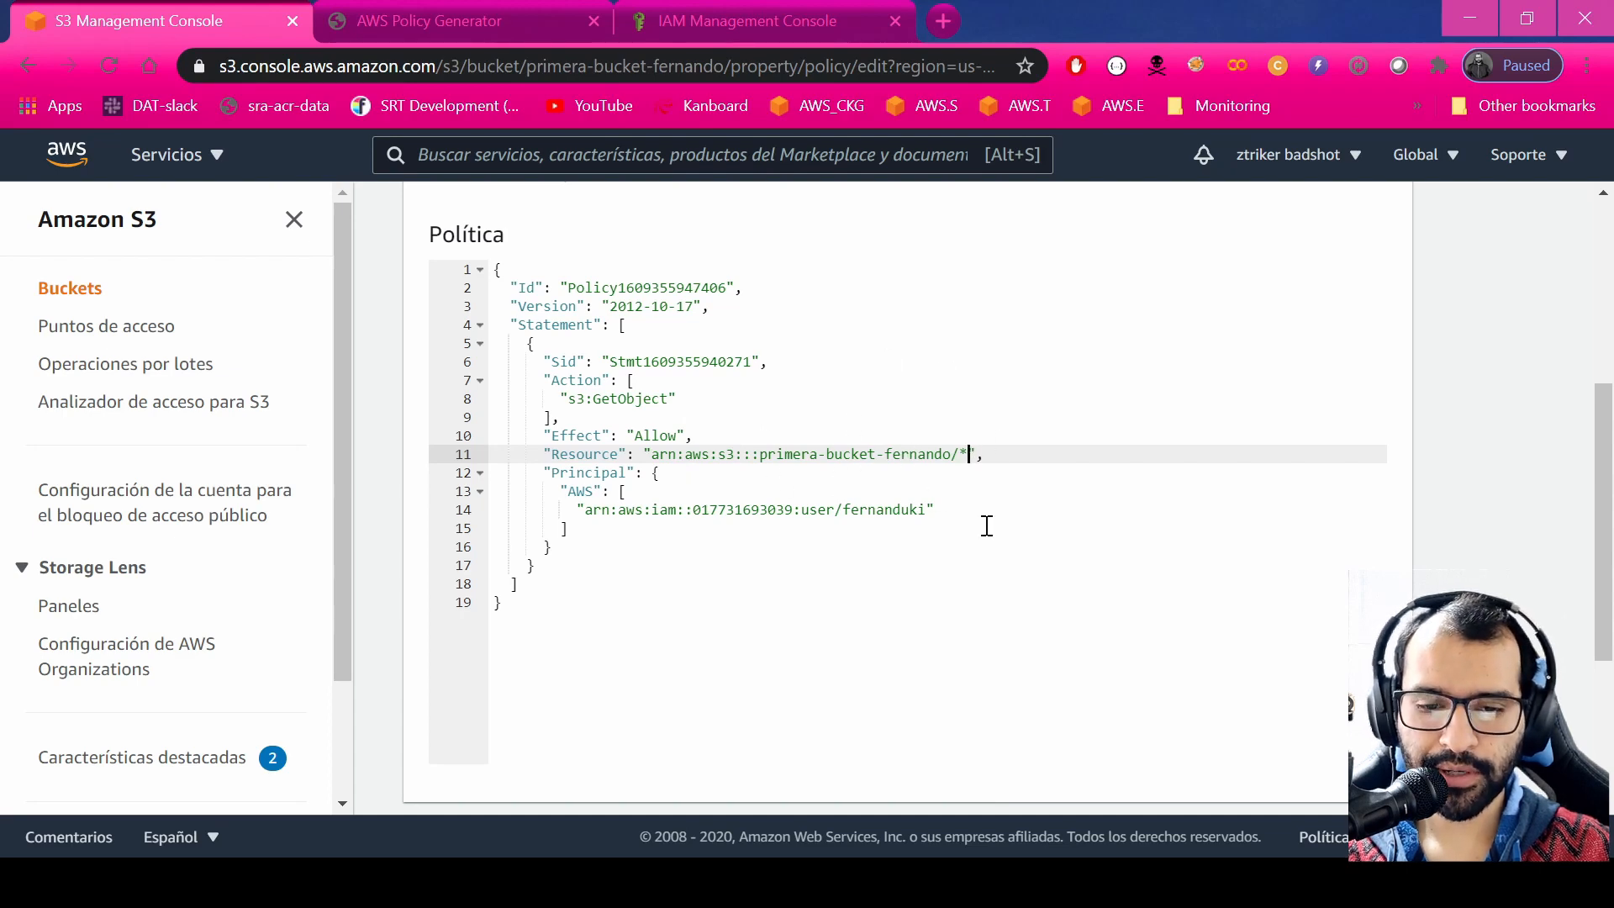
scroll(854, 659, down, 3)
scroll(1324, 790, down, 1)
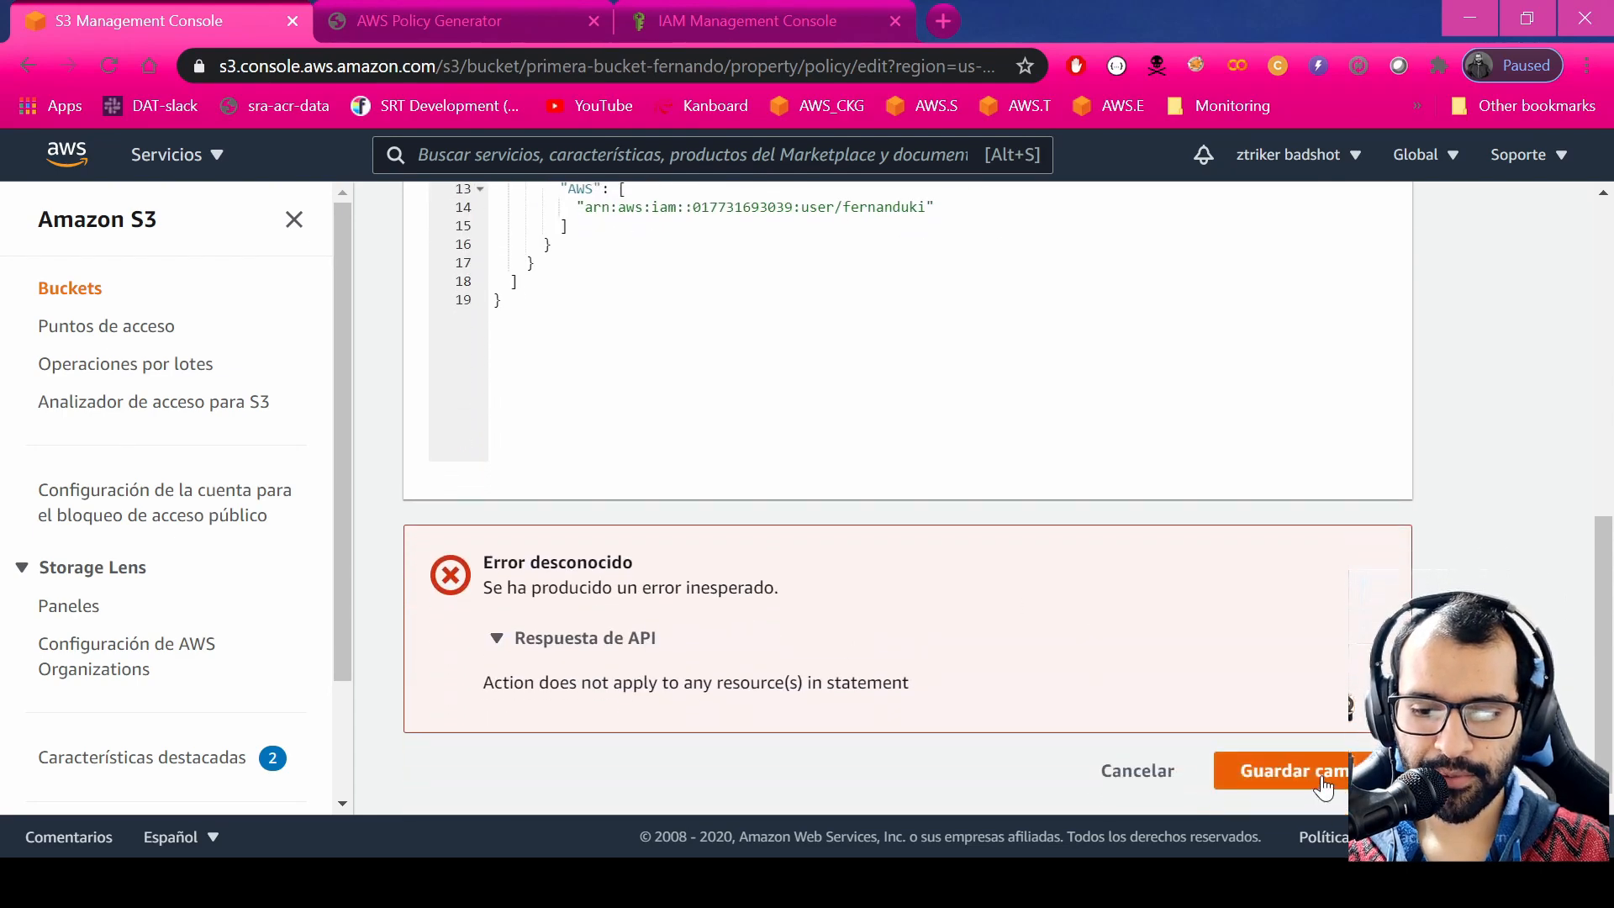
click(1326, 772)
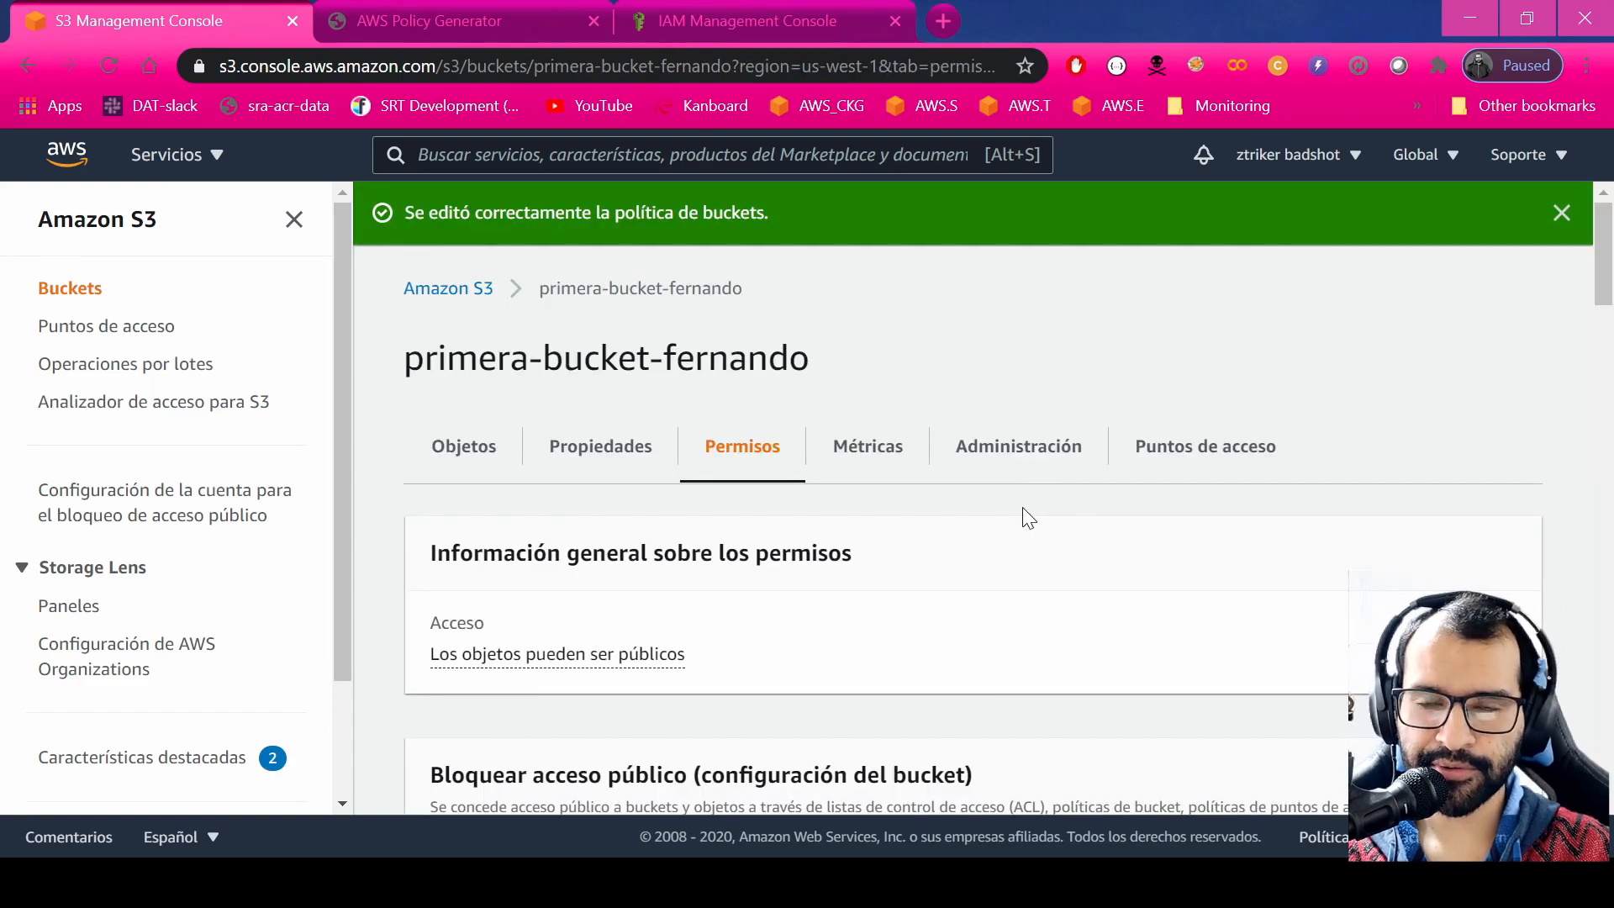
Examine the saved bucket policy's statement in the bucket's permissions, especially its allowed action.
scroll(1026, 516, down, 3)
scroll(1025, 516, down, 15)
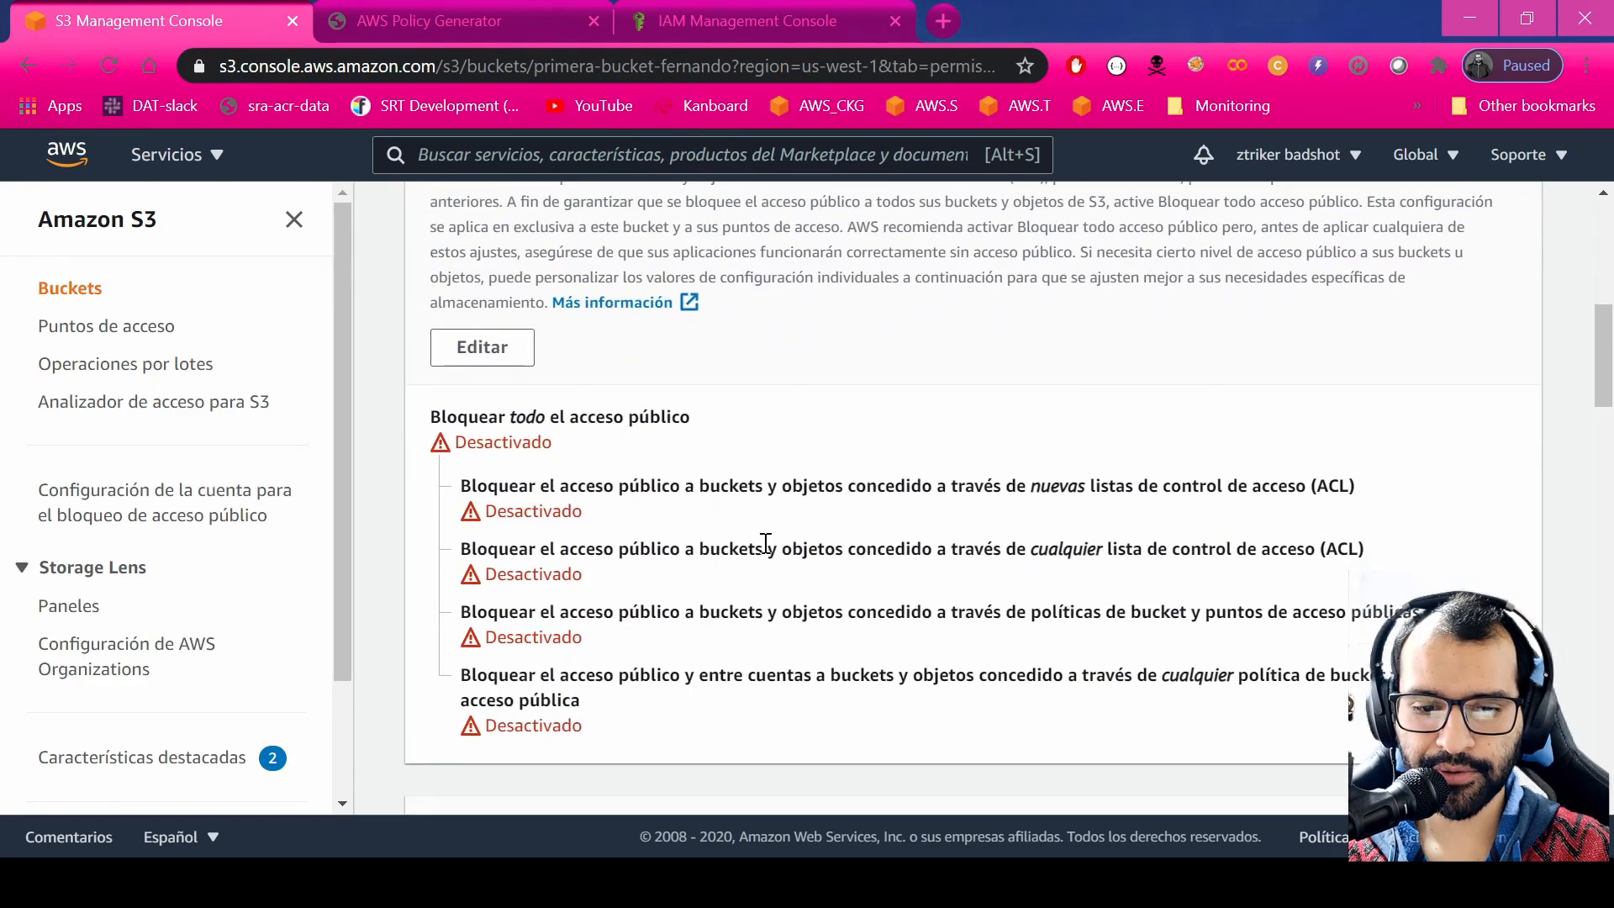
scroll(778, 429, up, 1)
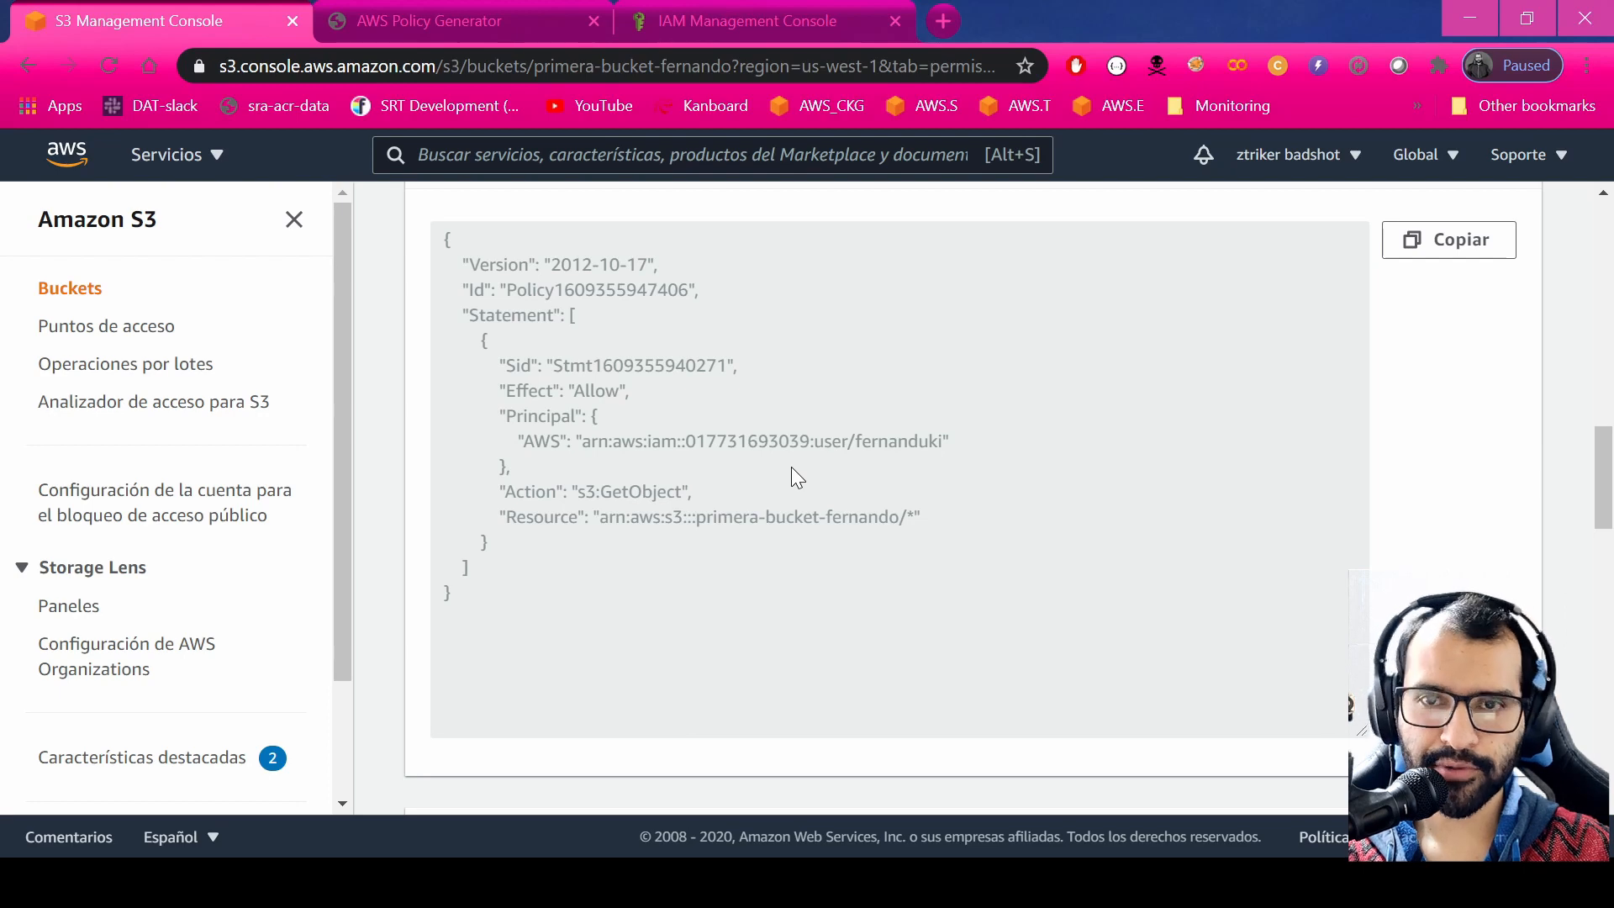
drag(471, 568, 667, 388)
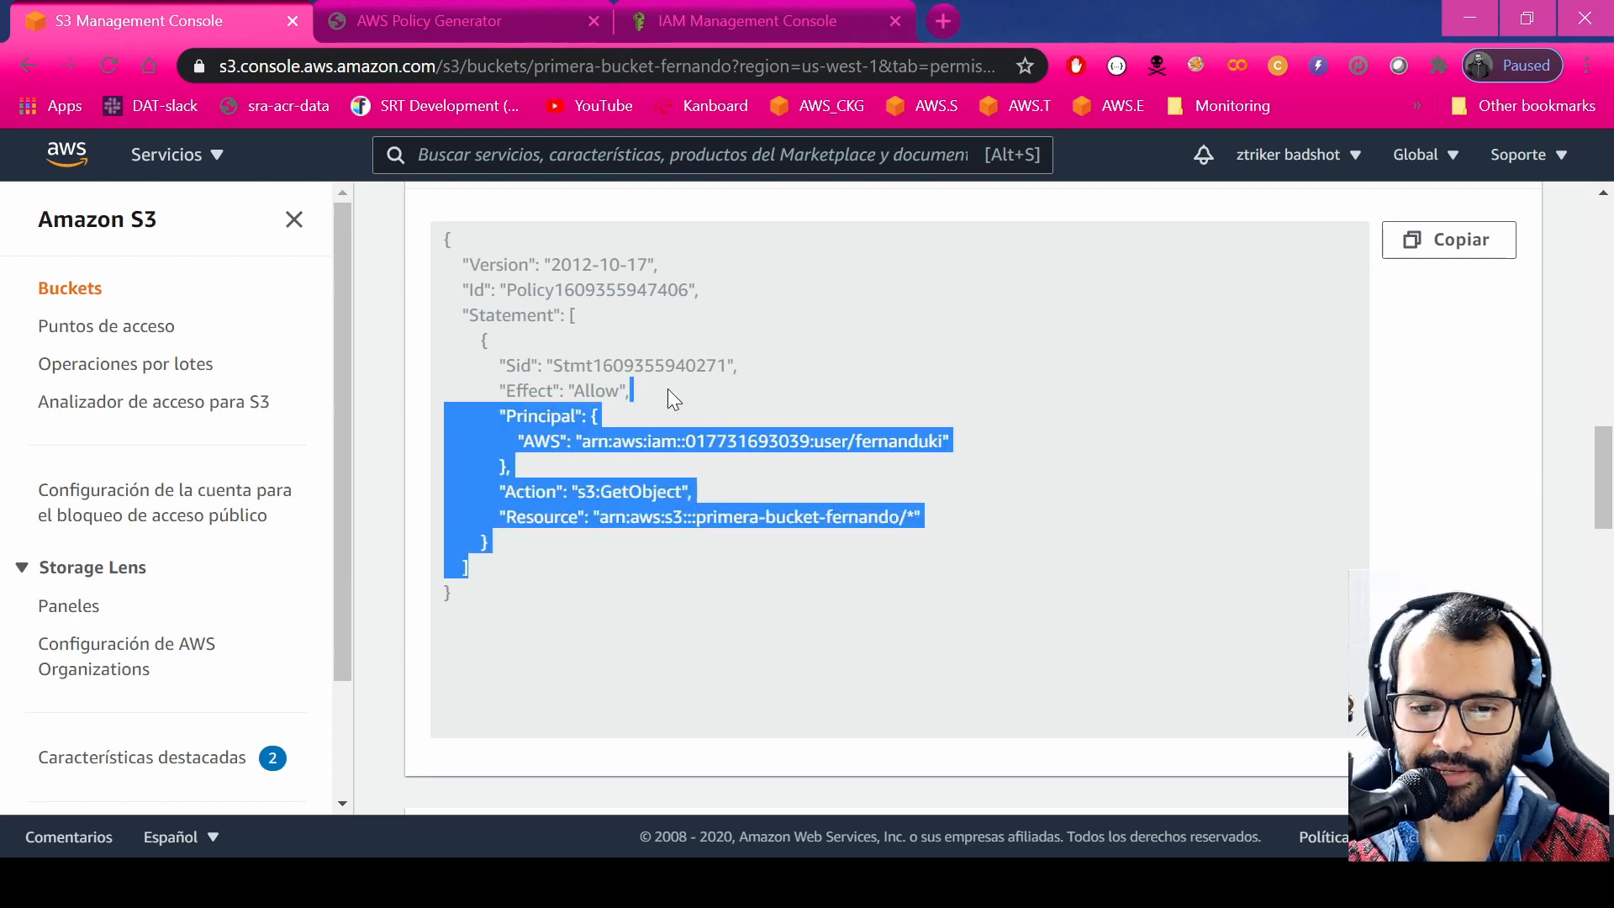
click(568, 546)
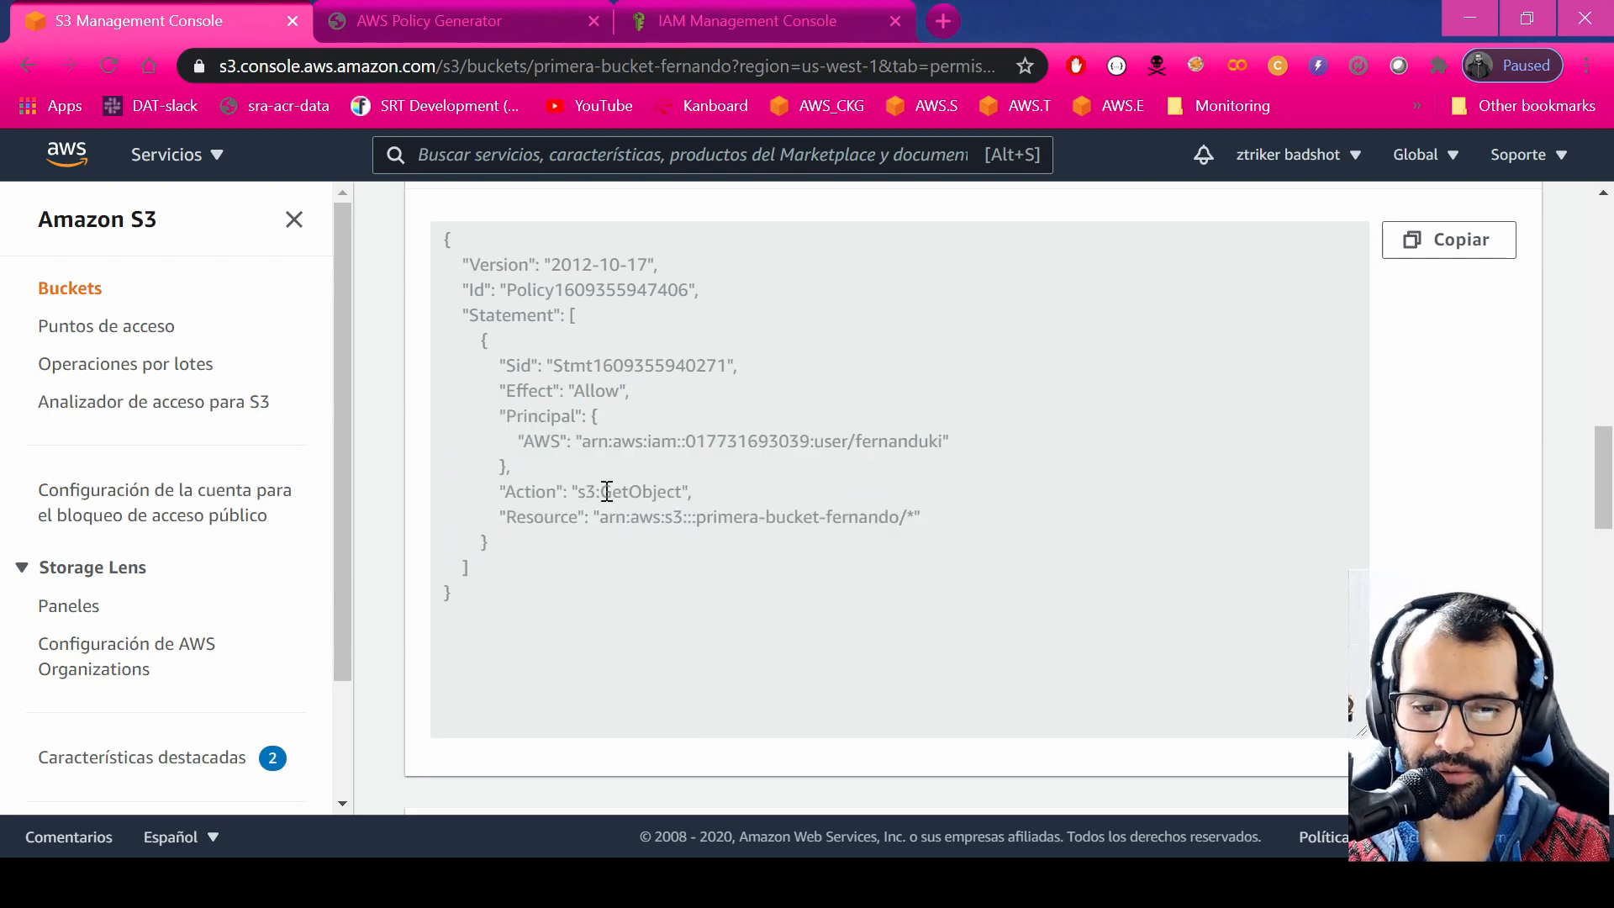
drag(597, 491, 713, 492)
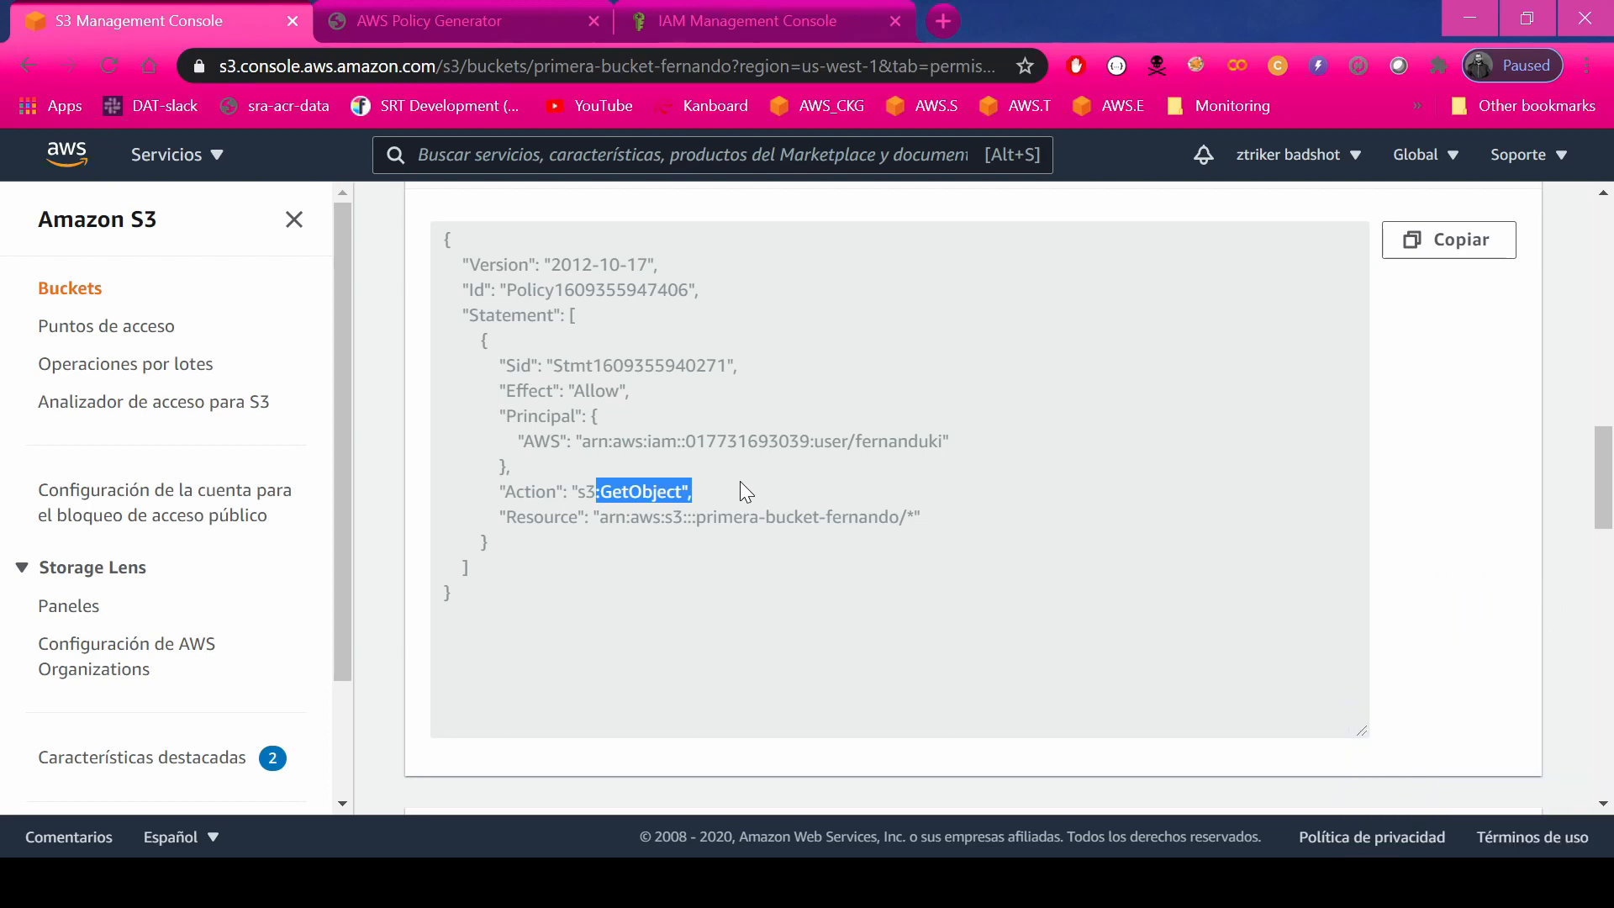
click(740, 491)
Open the bucket's access control list (ACL) for editing.
scroll(1059, 441, up, 8)
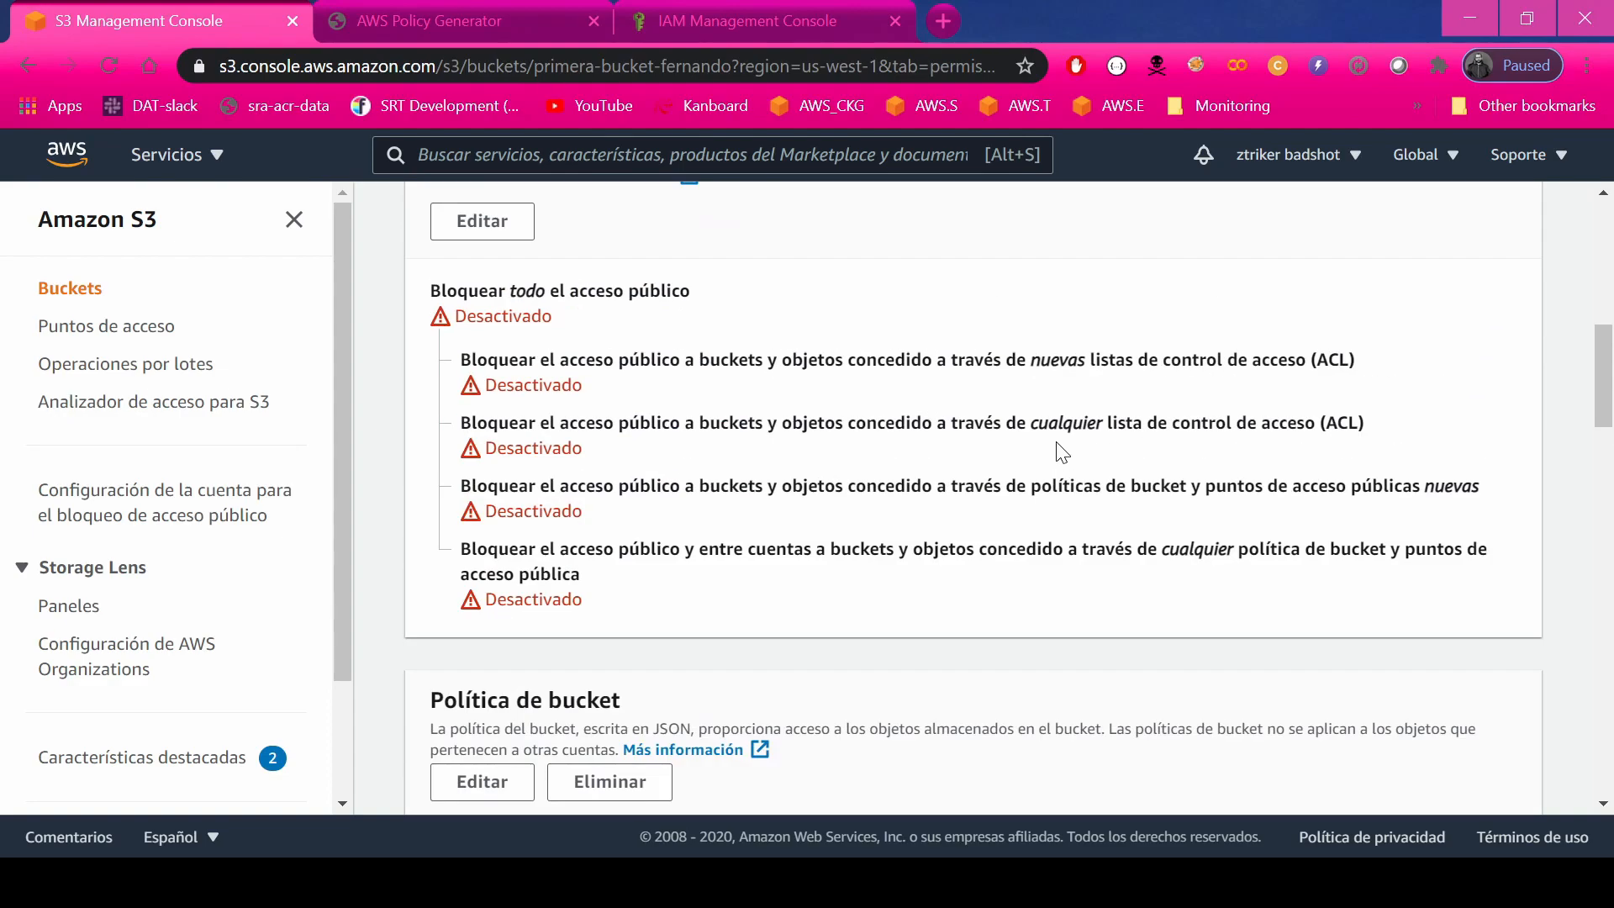
scroll(1061, 452, down, 10)
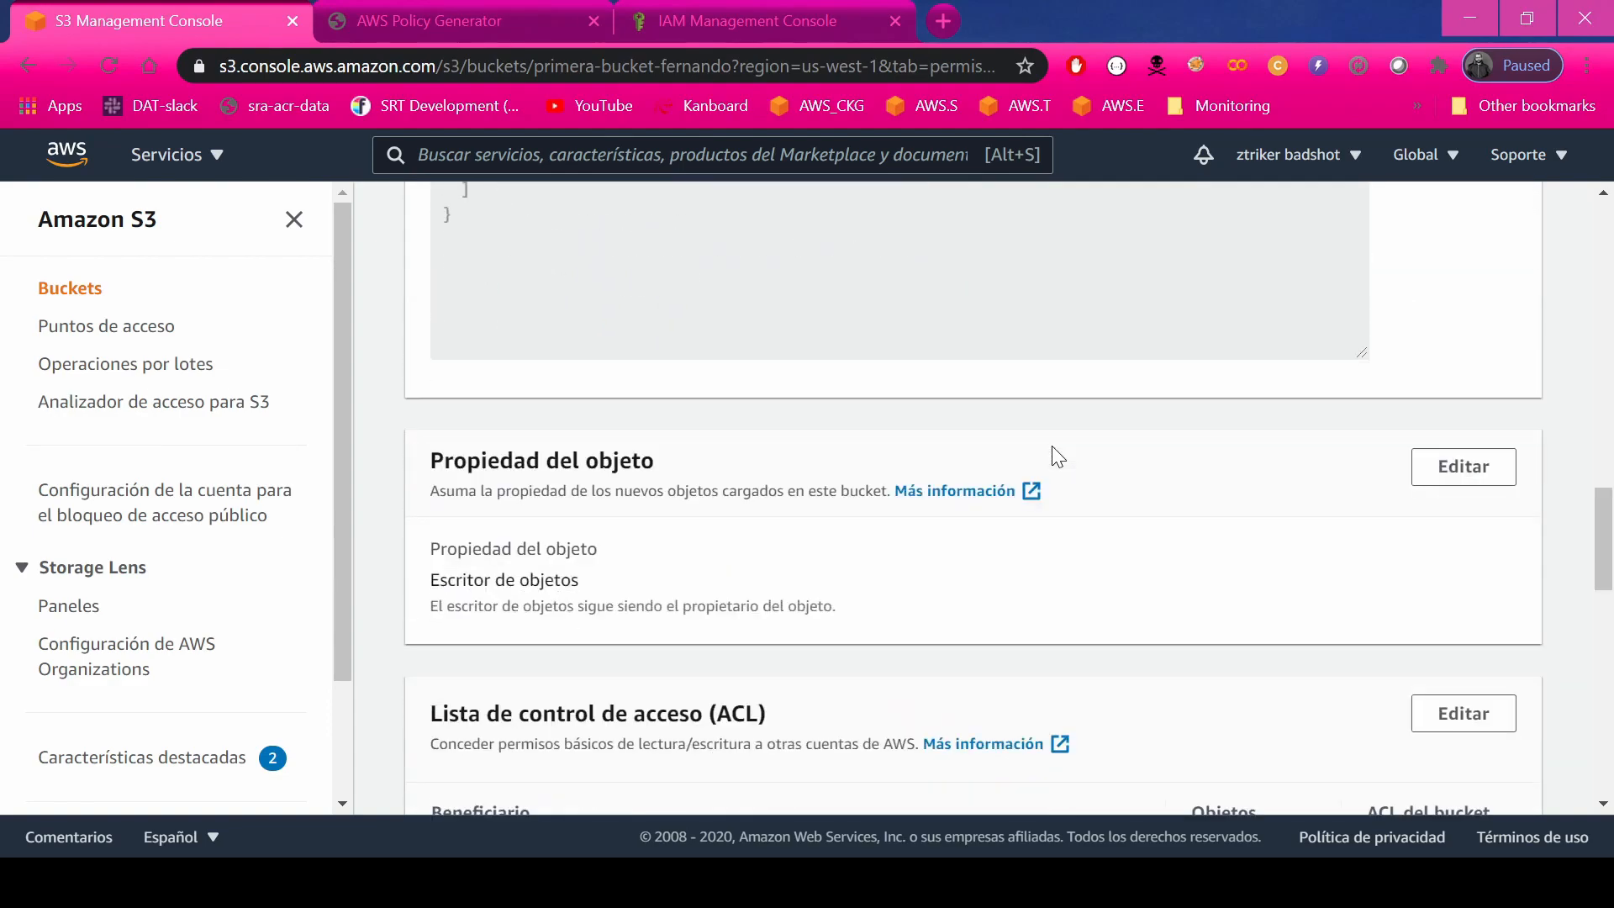
scroll(1059, 454, down, 4)
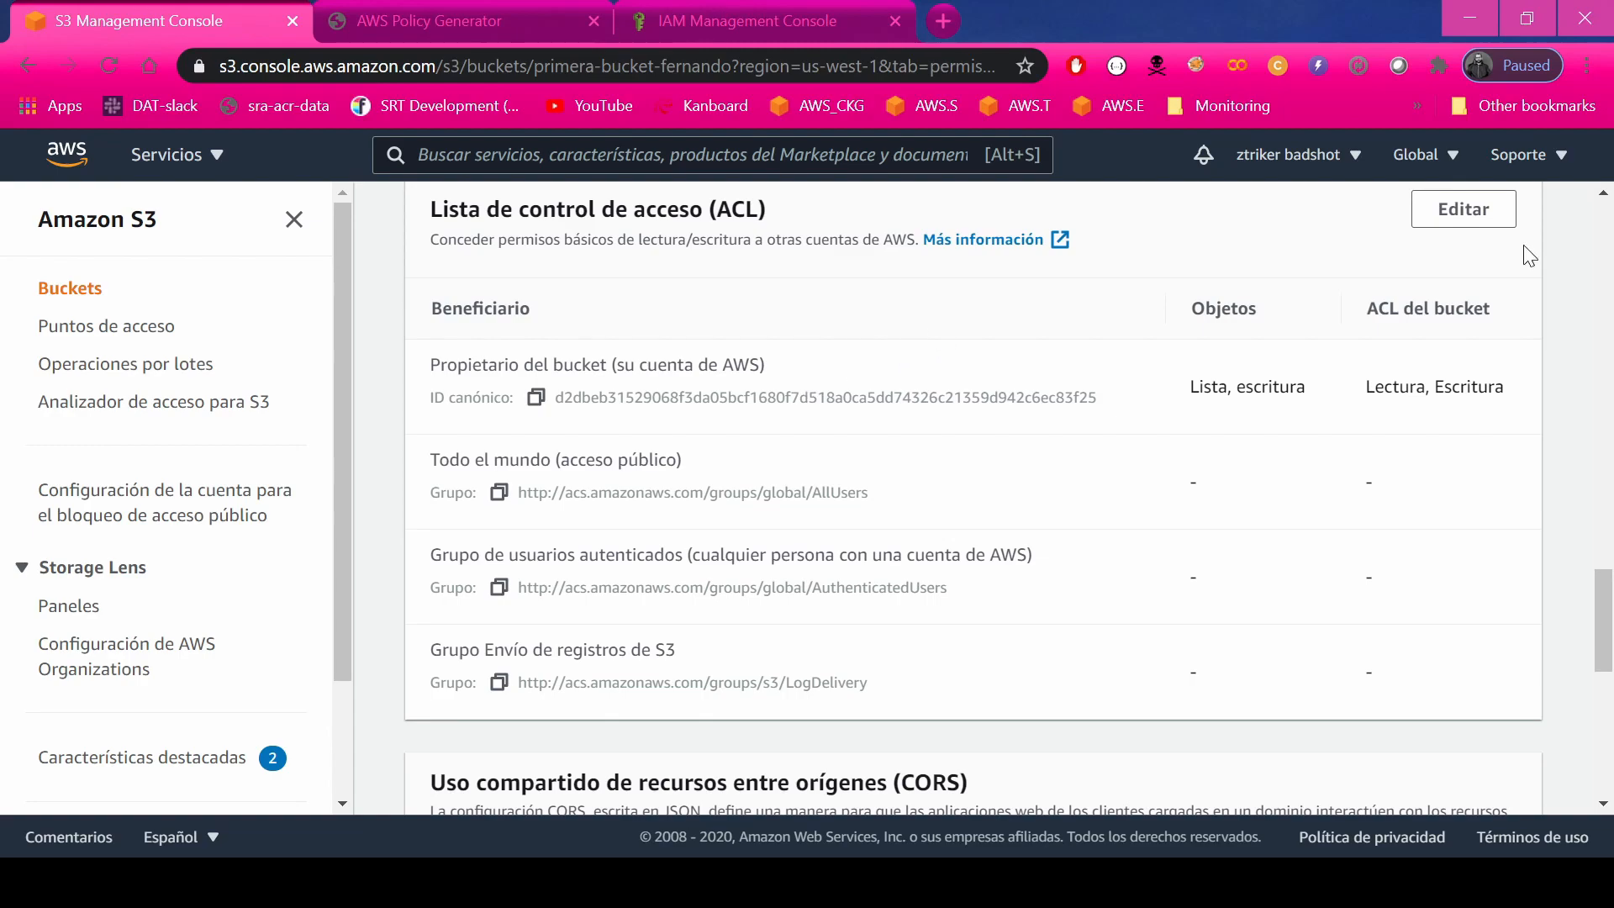
click(1464, 215)
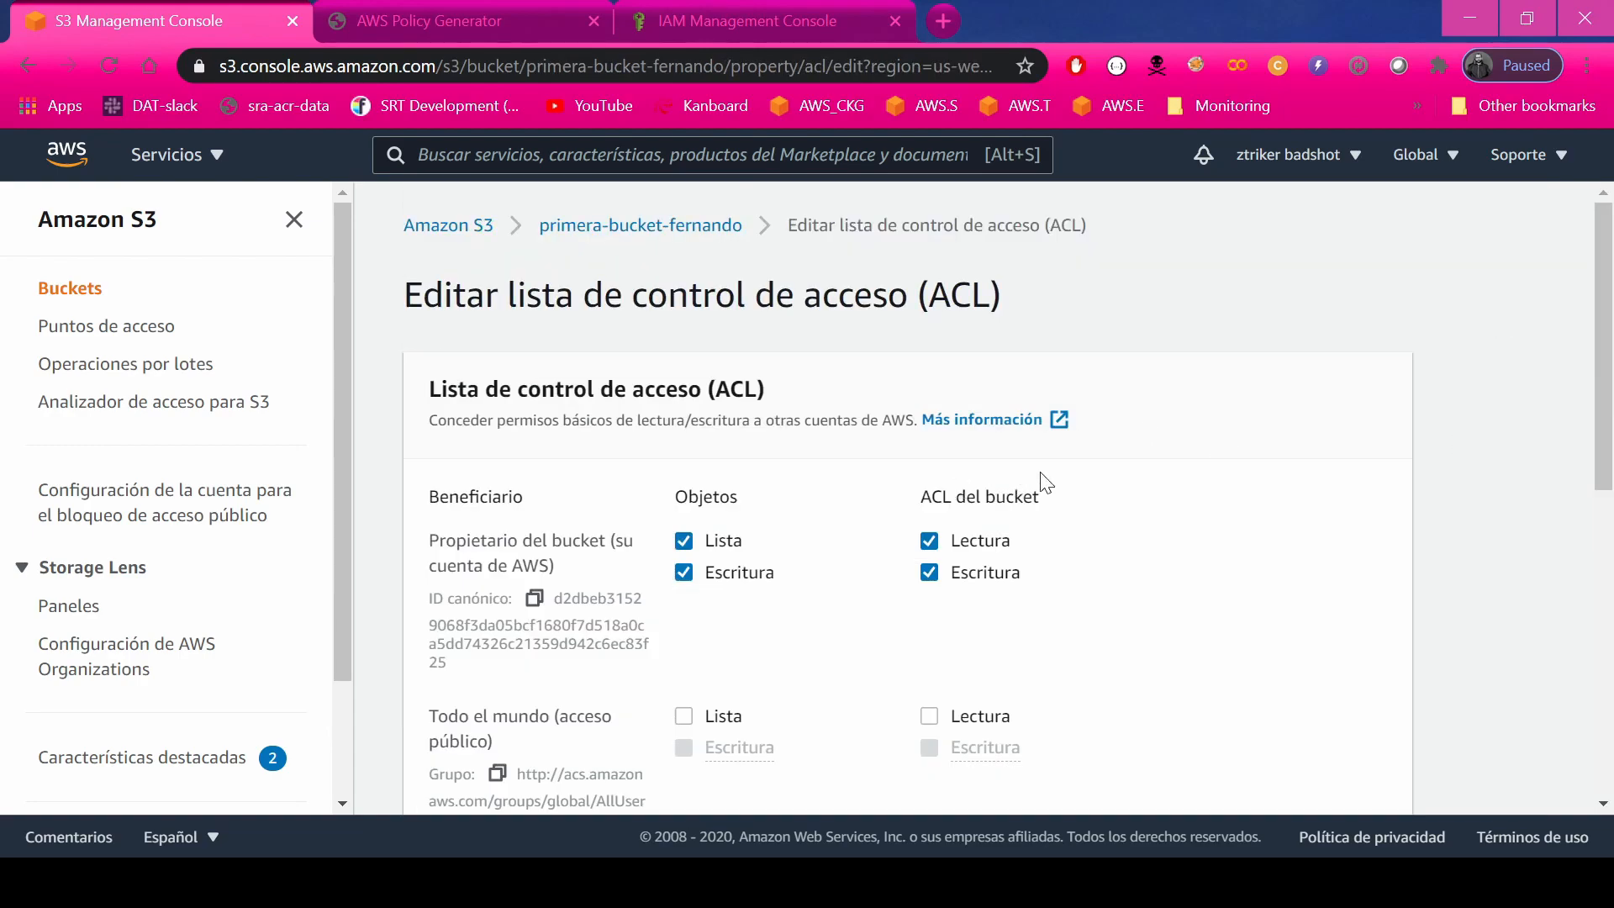
Examine the ACL's grantees, their object and bucket ACL permissions, and the section for other AWS accounts.
scroll(1042, 483, down, 3)
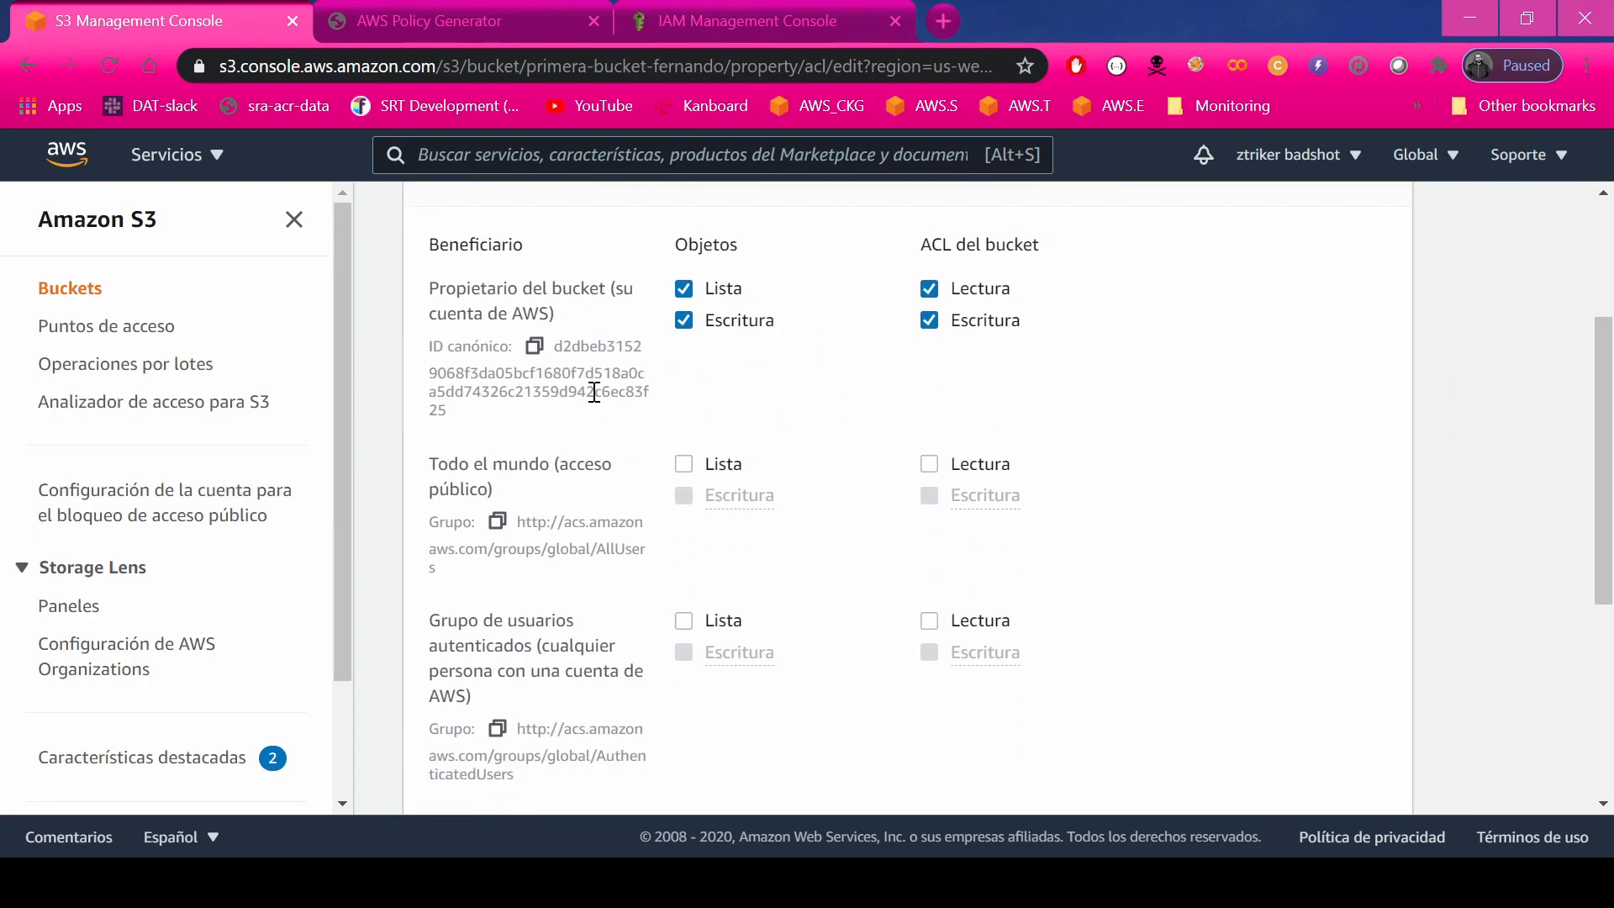
scroll(594, 392, down, 3)
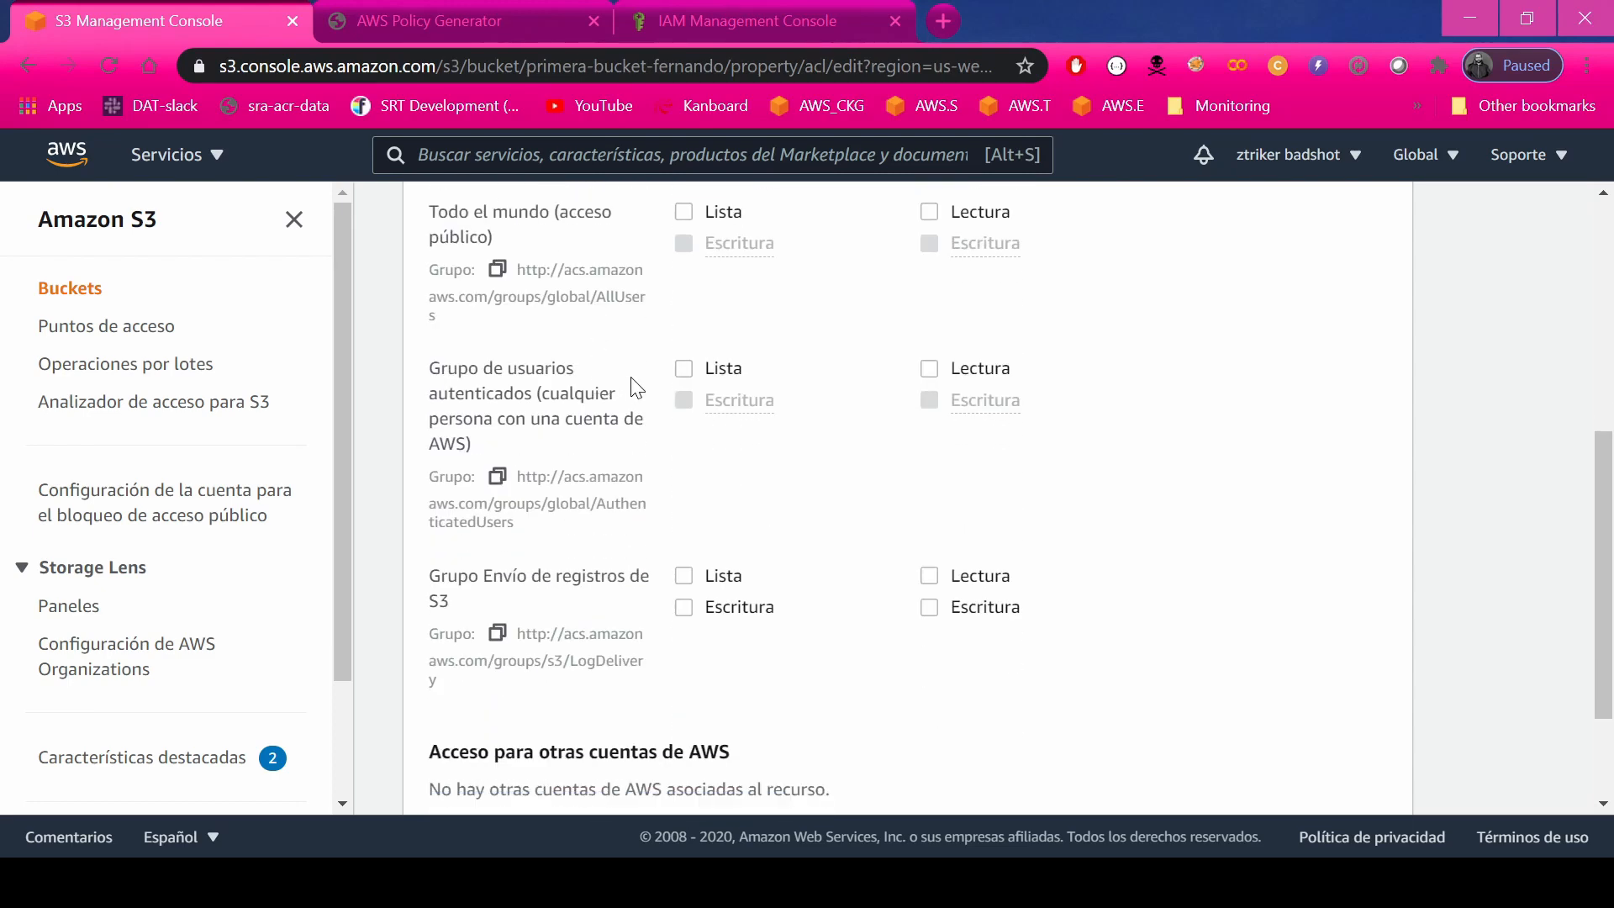
scroll(636, 387, down, 2)
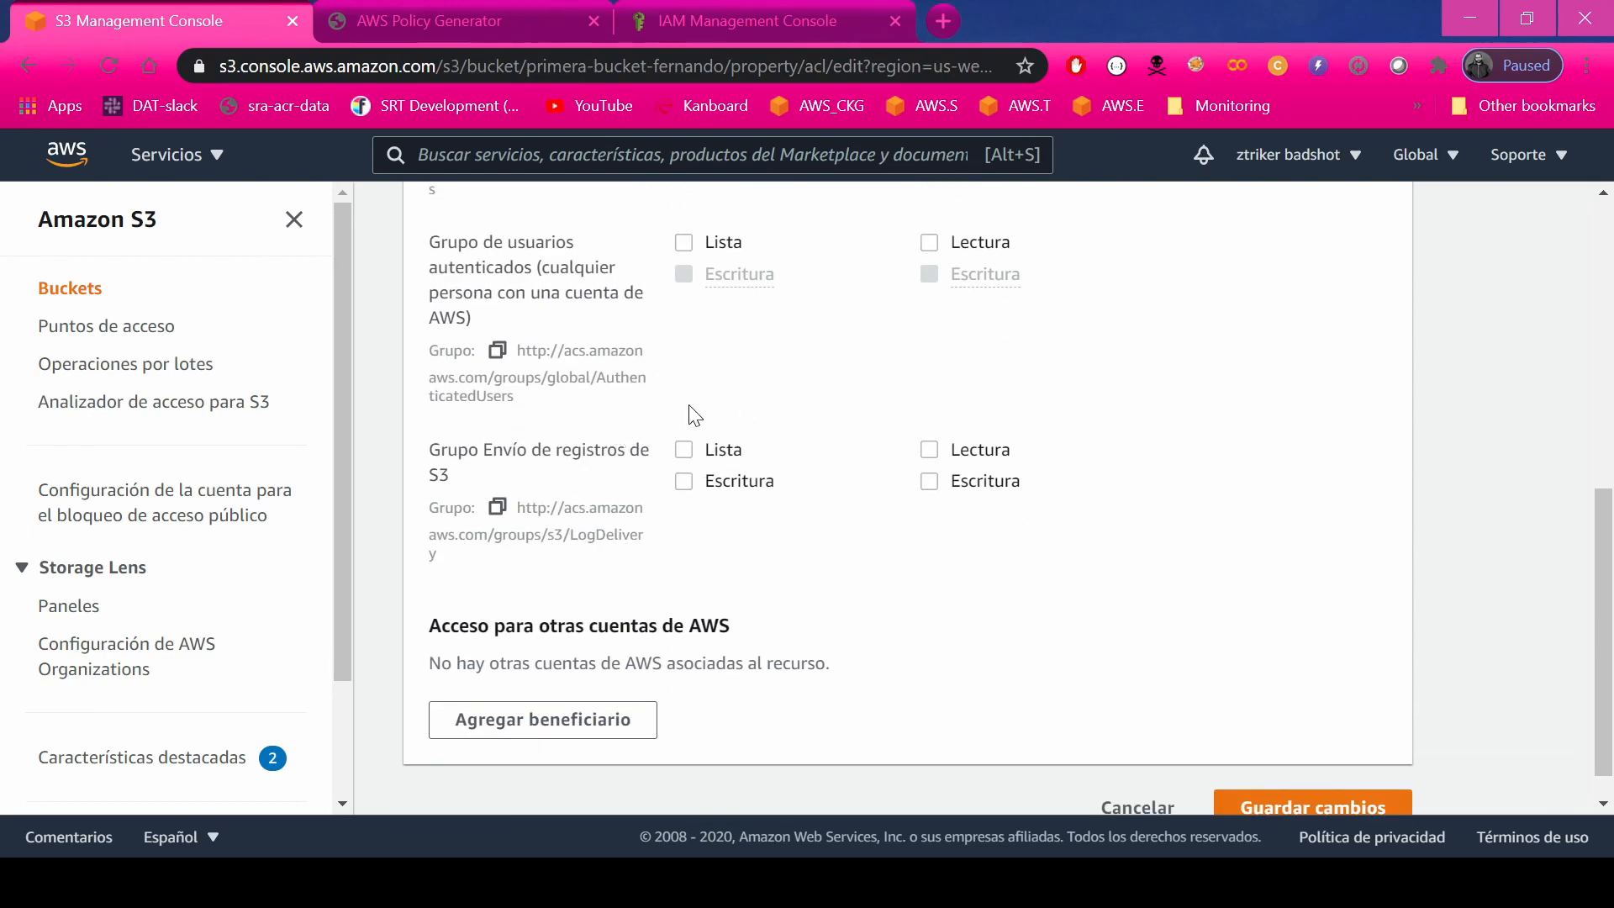
scroll(747, 400, up, 6)
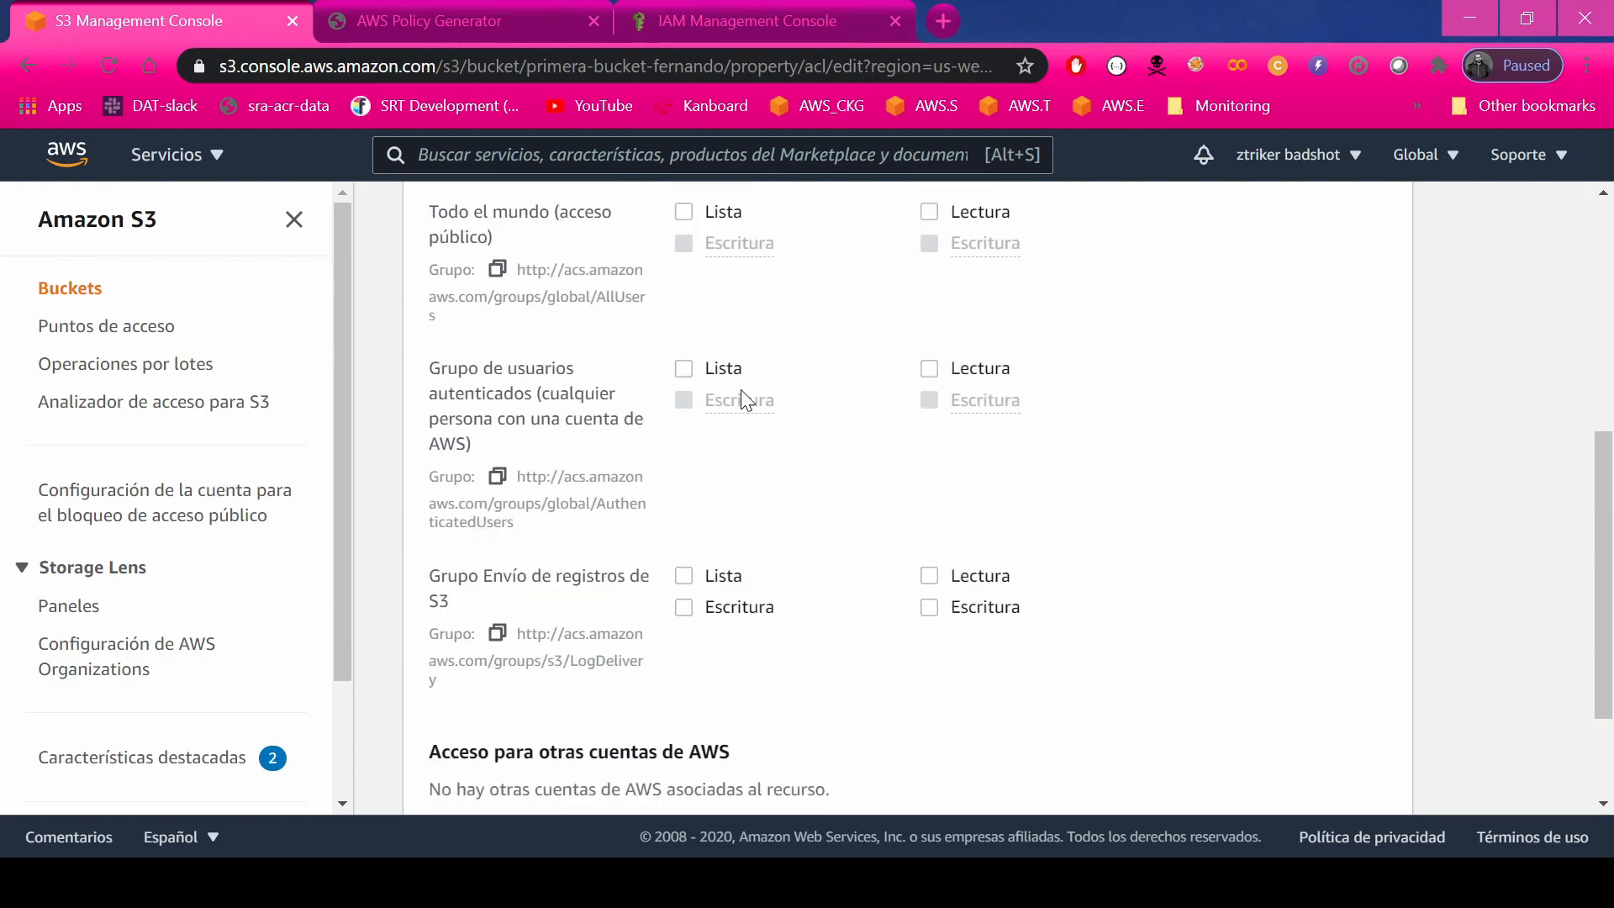
scroll(747, 400, up, 1)
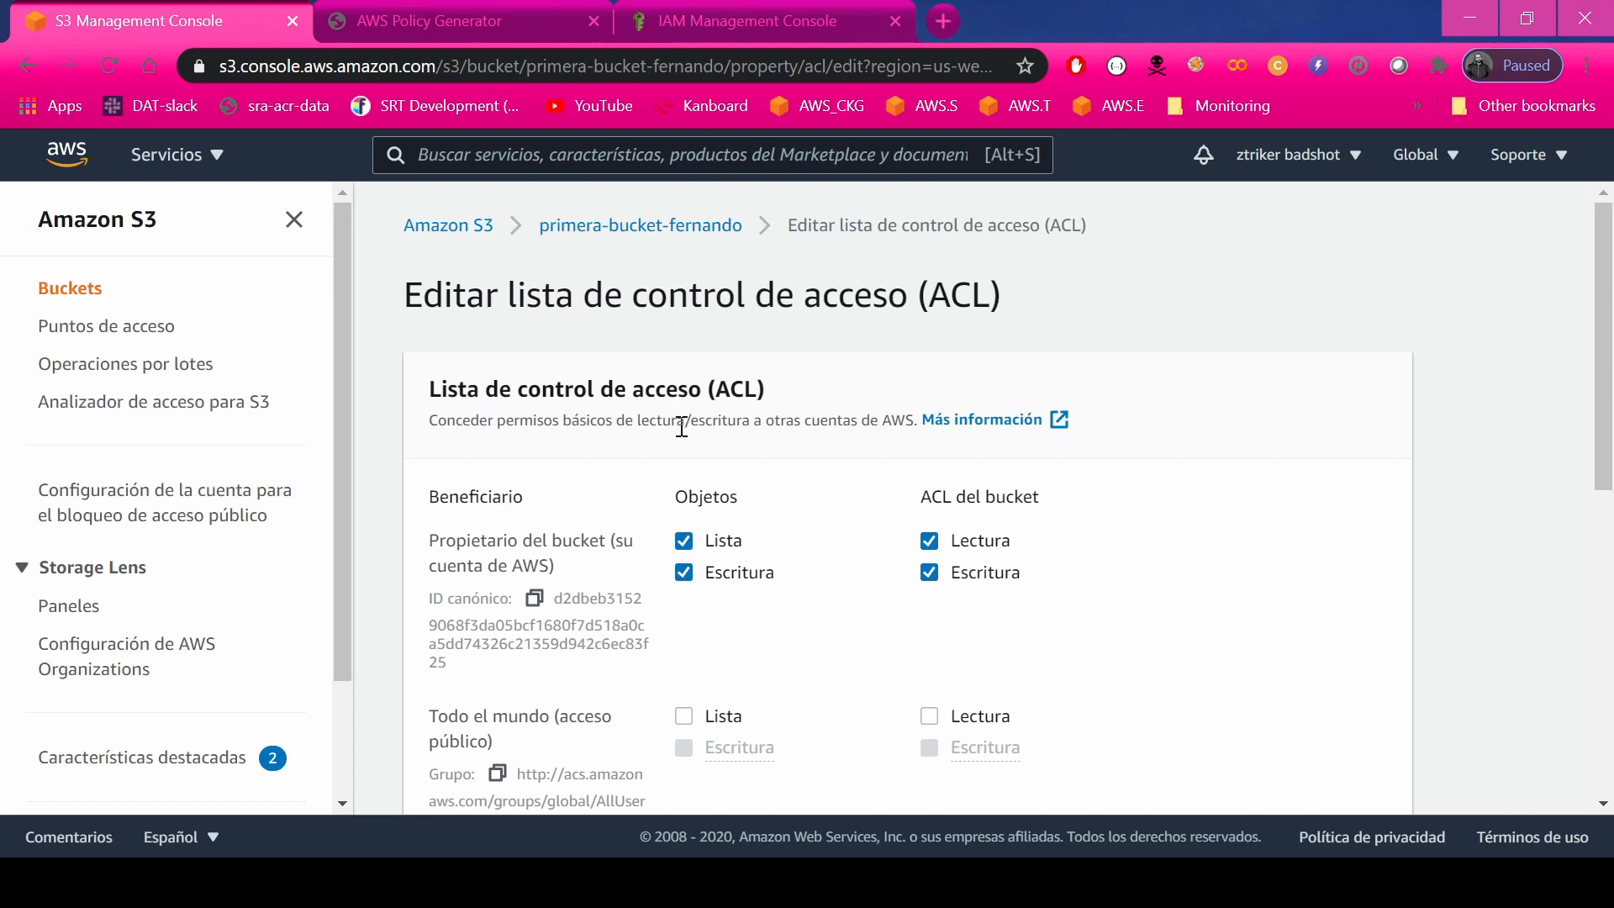
scroll(682, 427, down, 1)
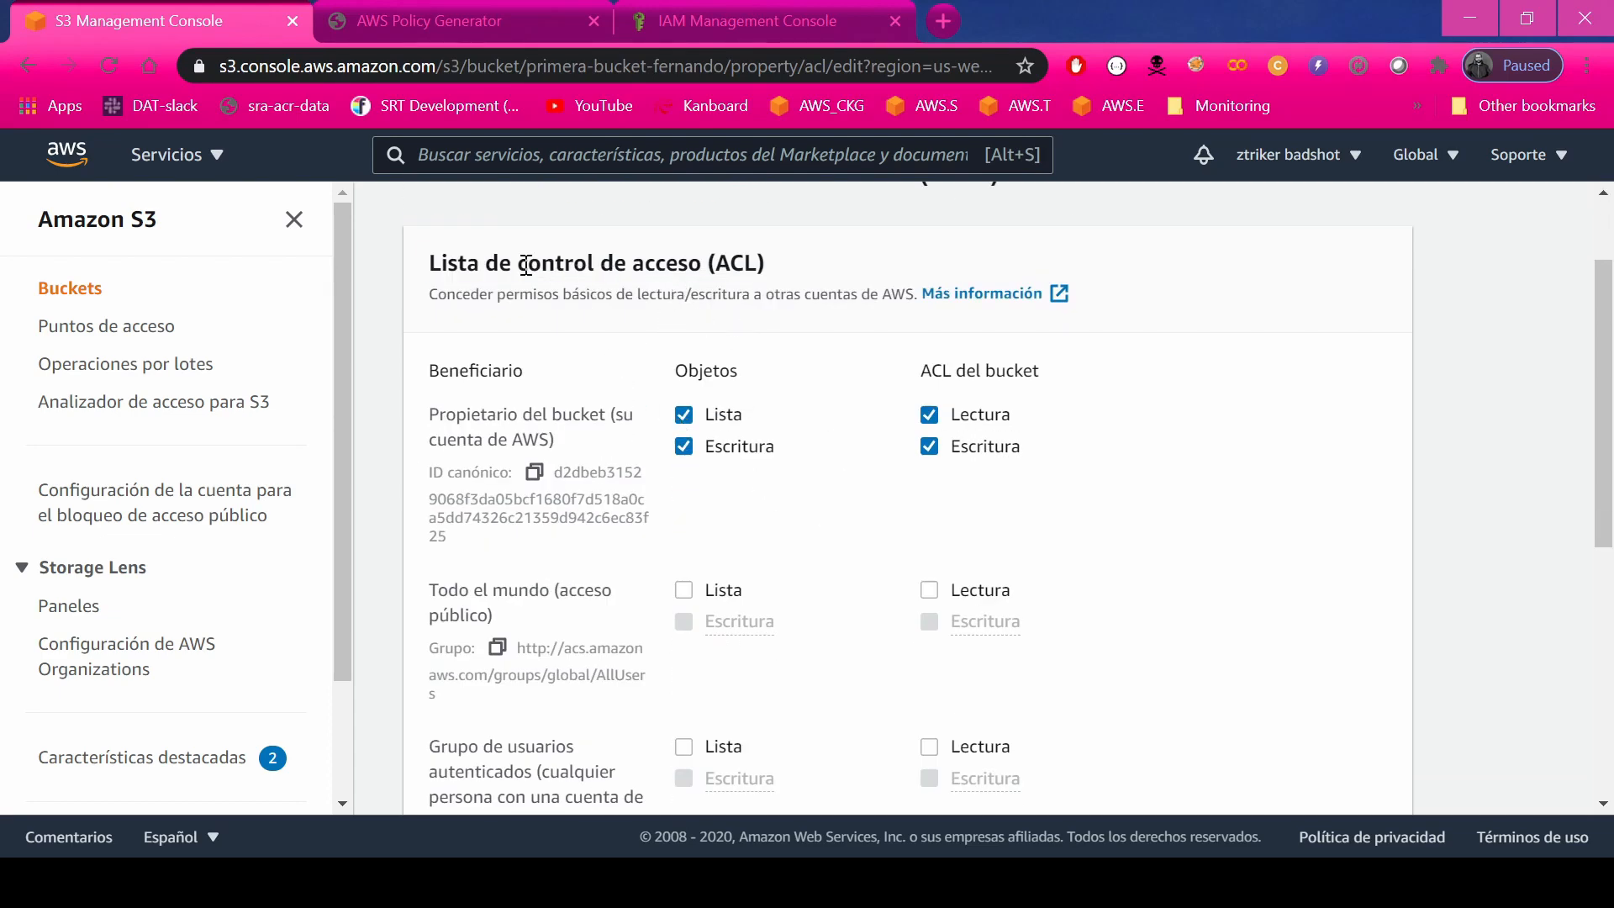
drag(426, 265, 728, 263)
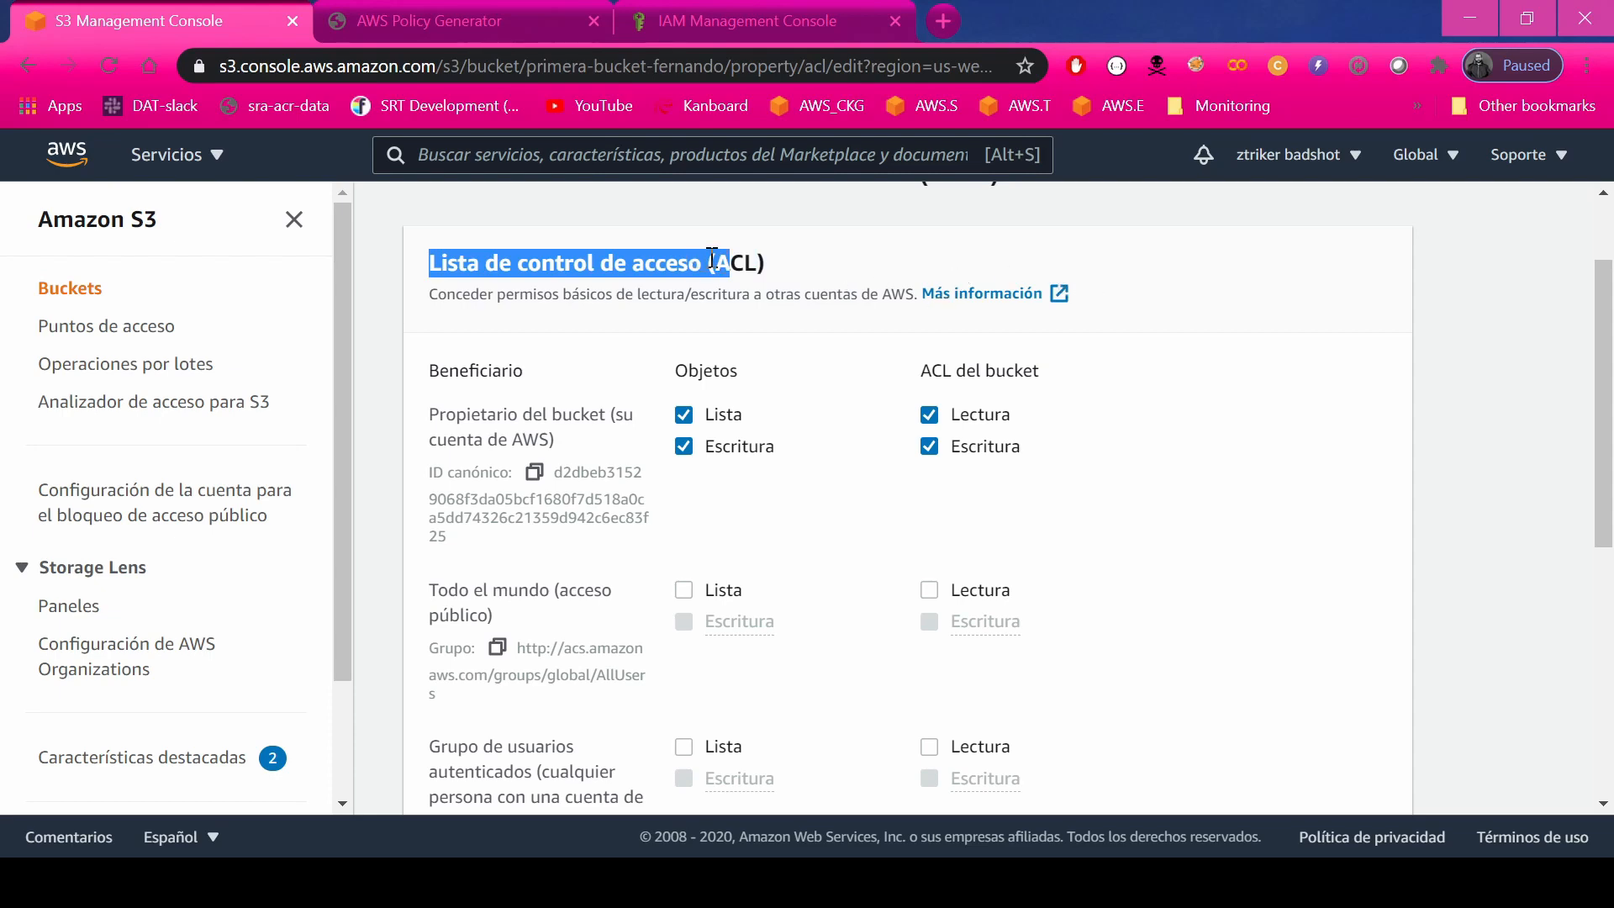
double_click(742, 260)
click(820, 467)
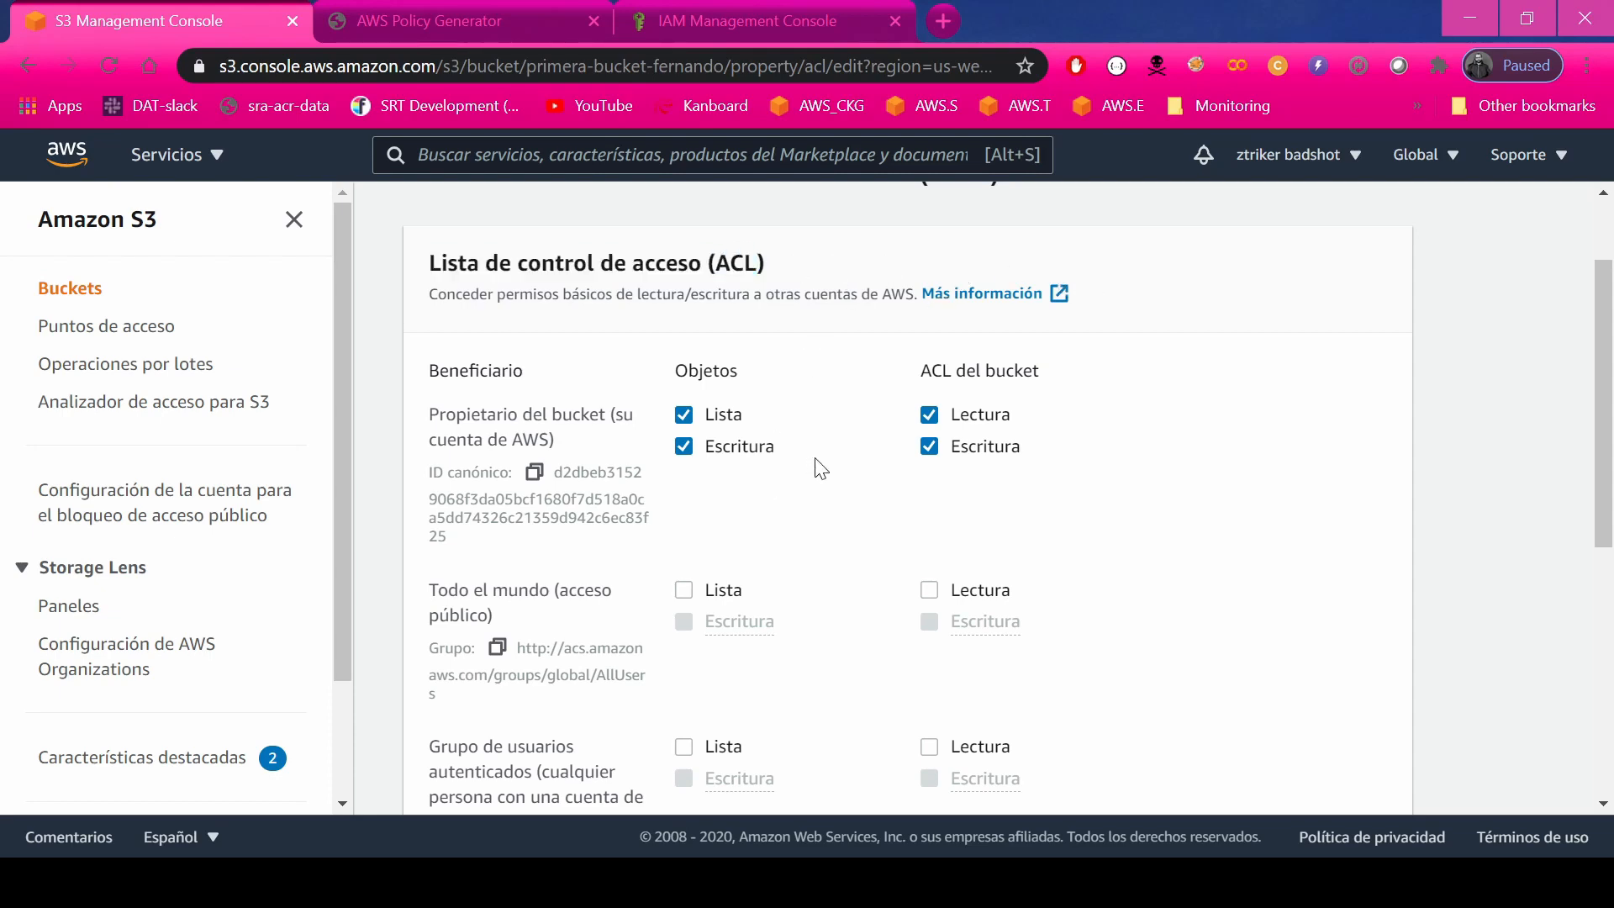
Review the ACL permissions for public access, authenticated users and the S3 log delivery group.
scroll(1075, 513, down, 6)
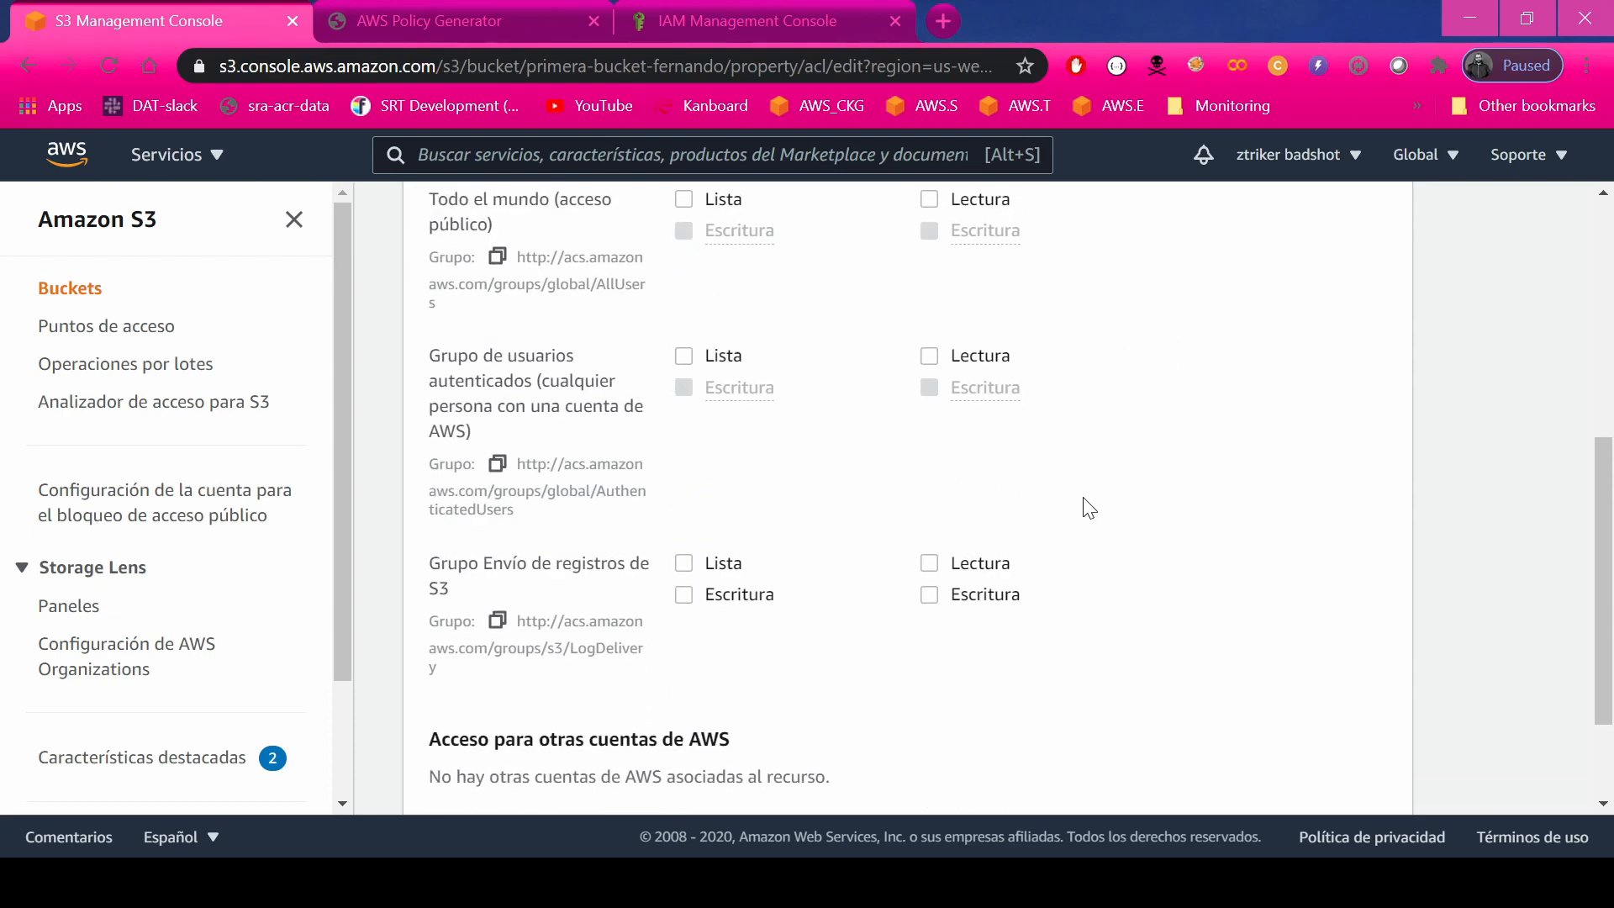
scroll(1085, 506, up, 4)
scroll(1089, 509, up, 2)
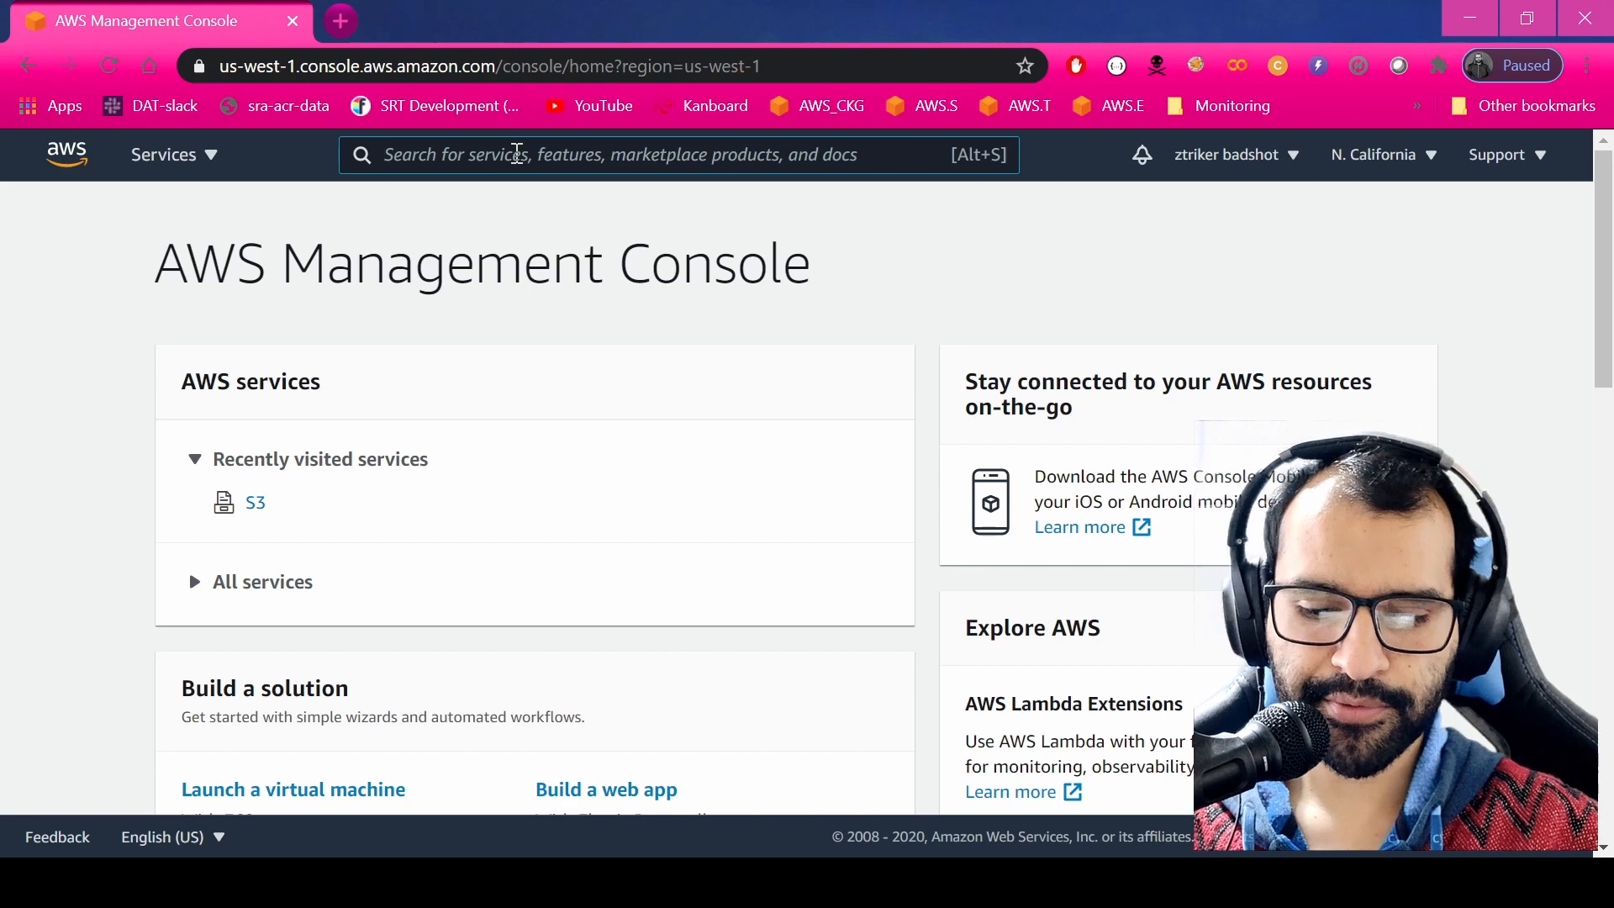
Try to search the AWS console for s3, clear the search and reload the console page.
text(s3)
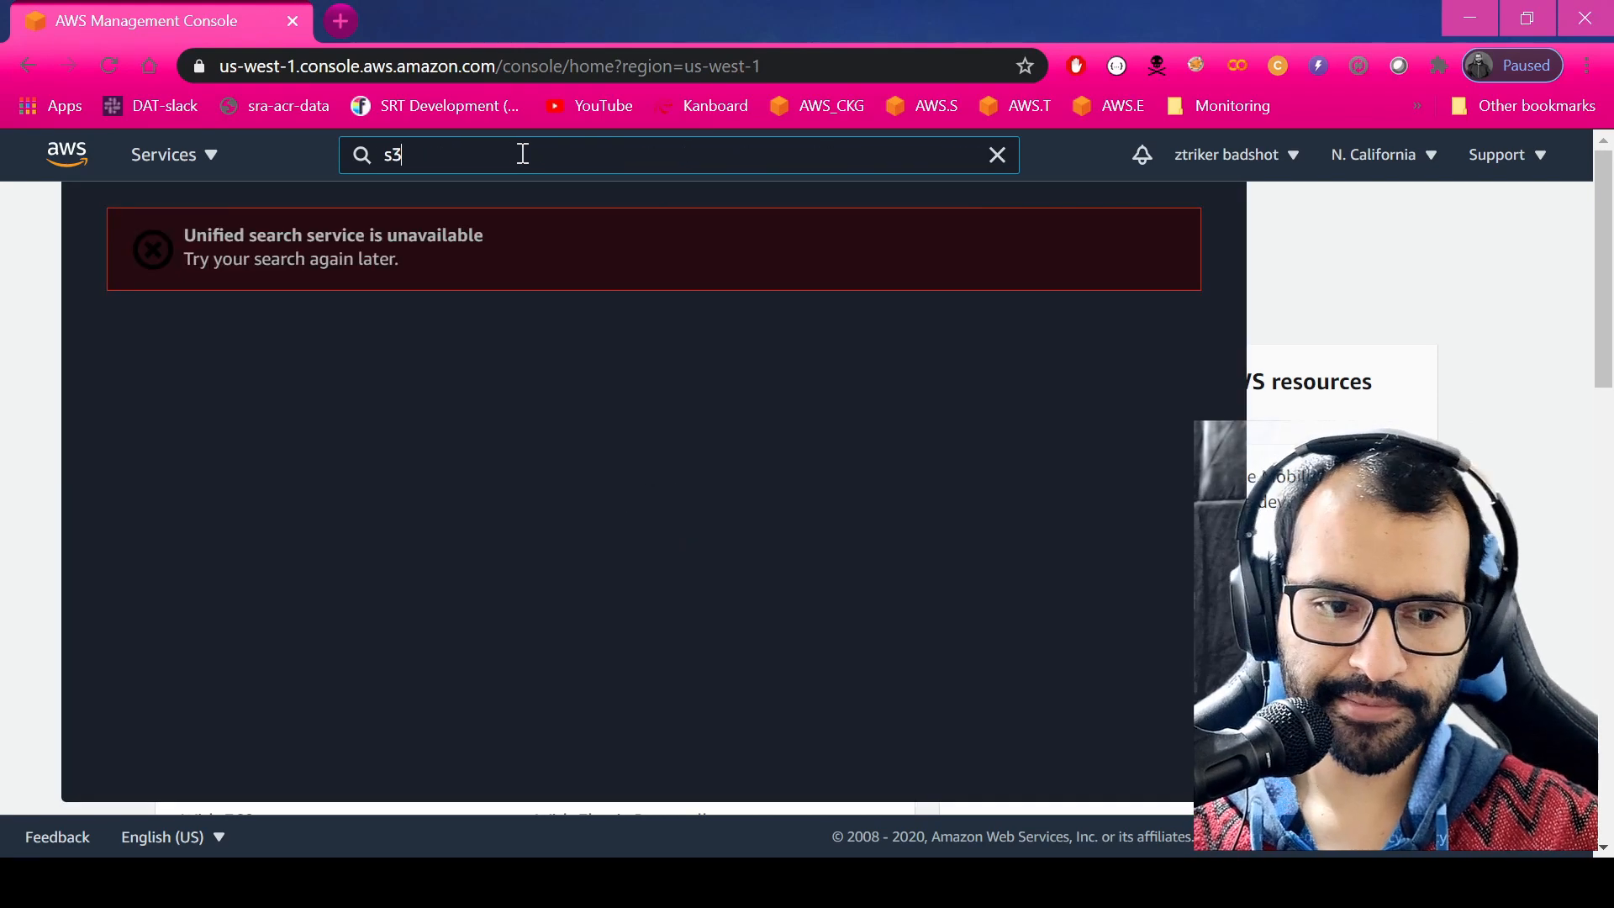
key(BackSpace)
key(BackSpace)
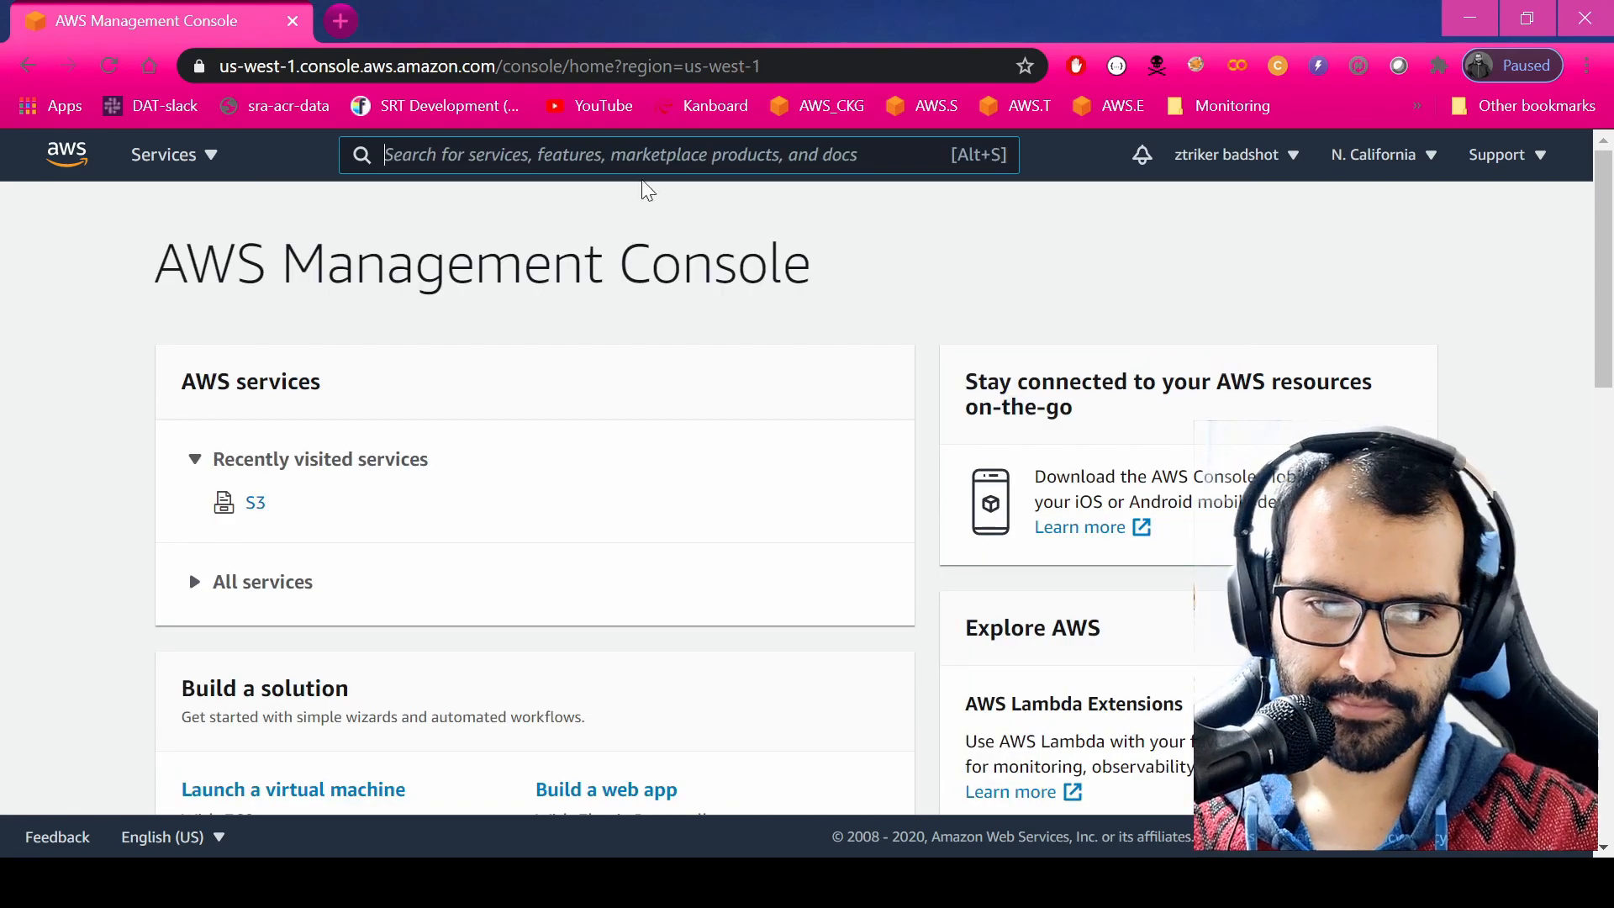
click(109, 65)
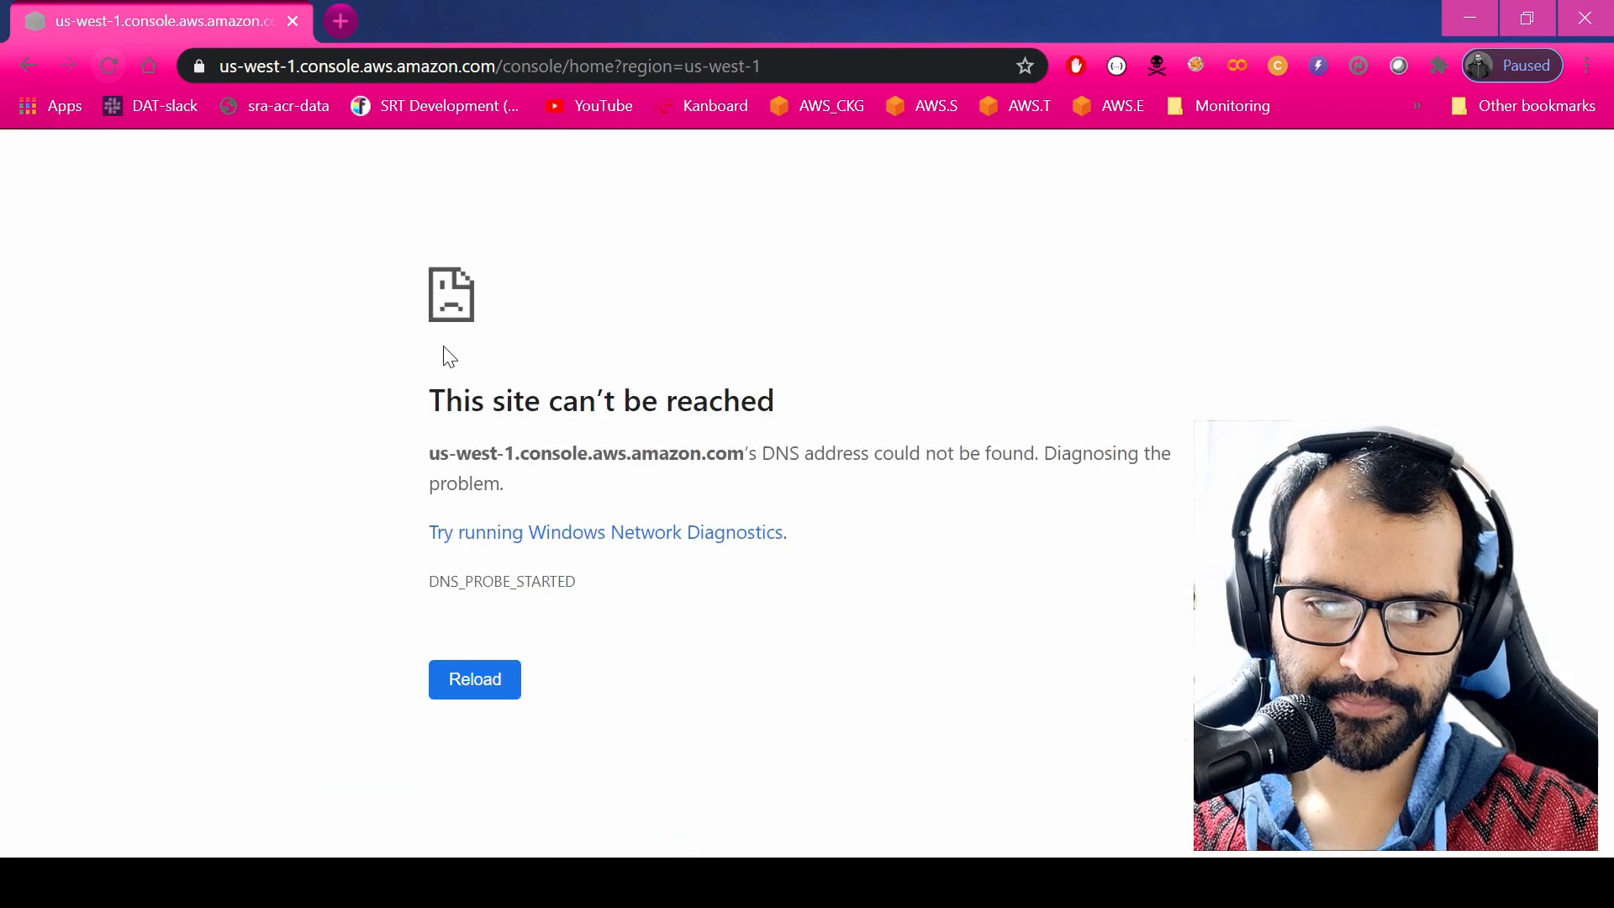
click(475, 679)
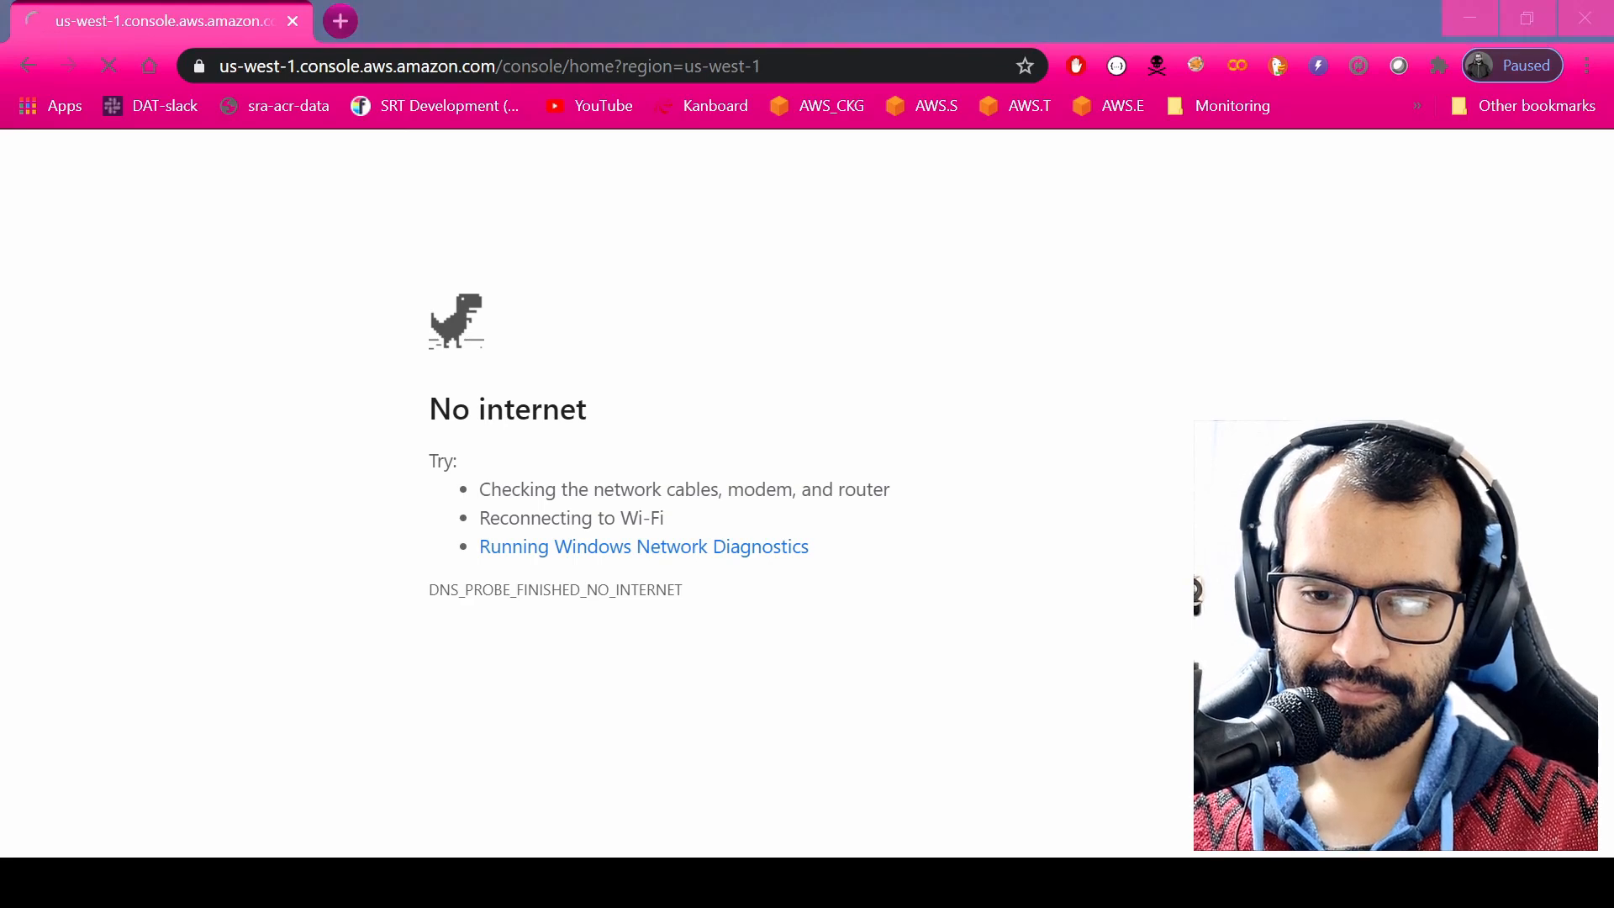
click(782, 321)
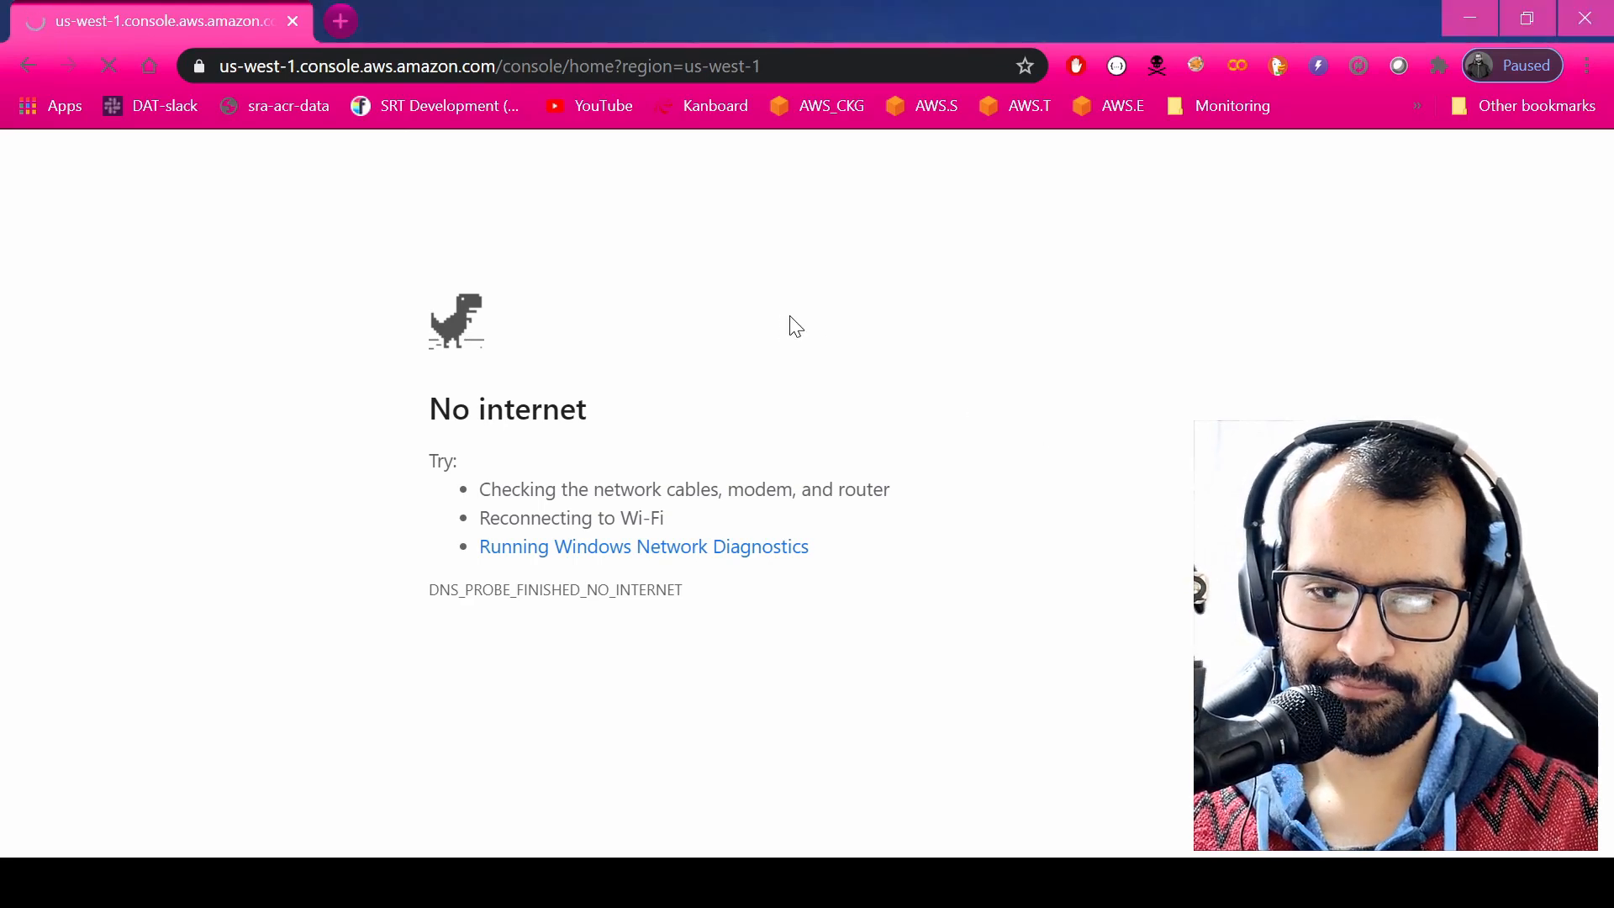
key(space)
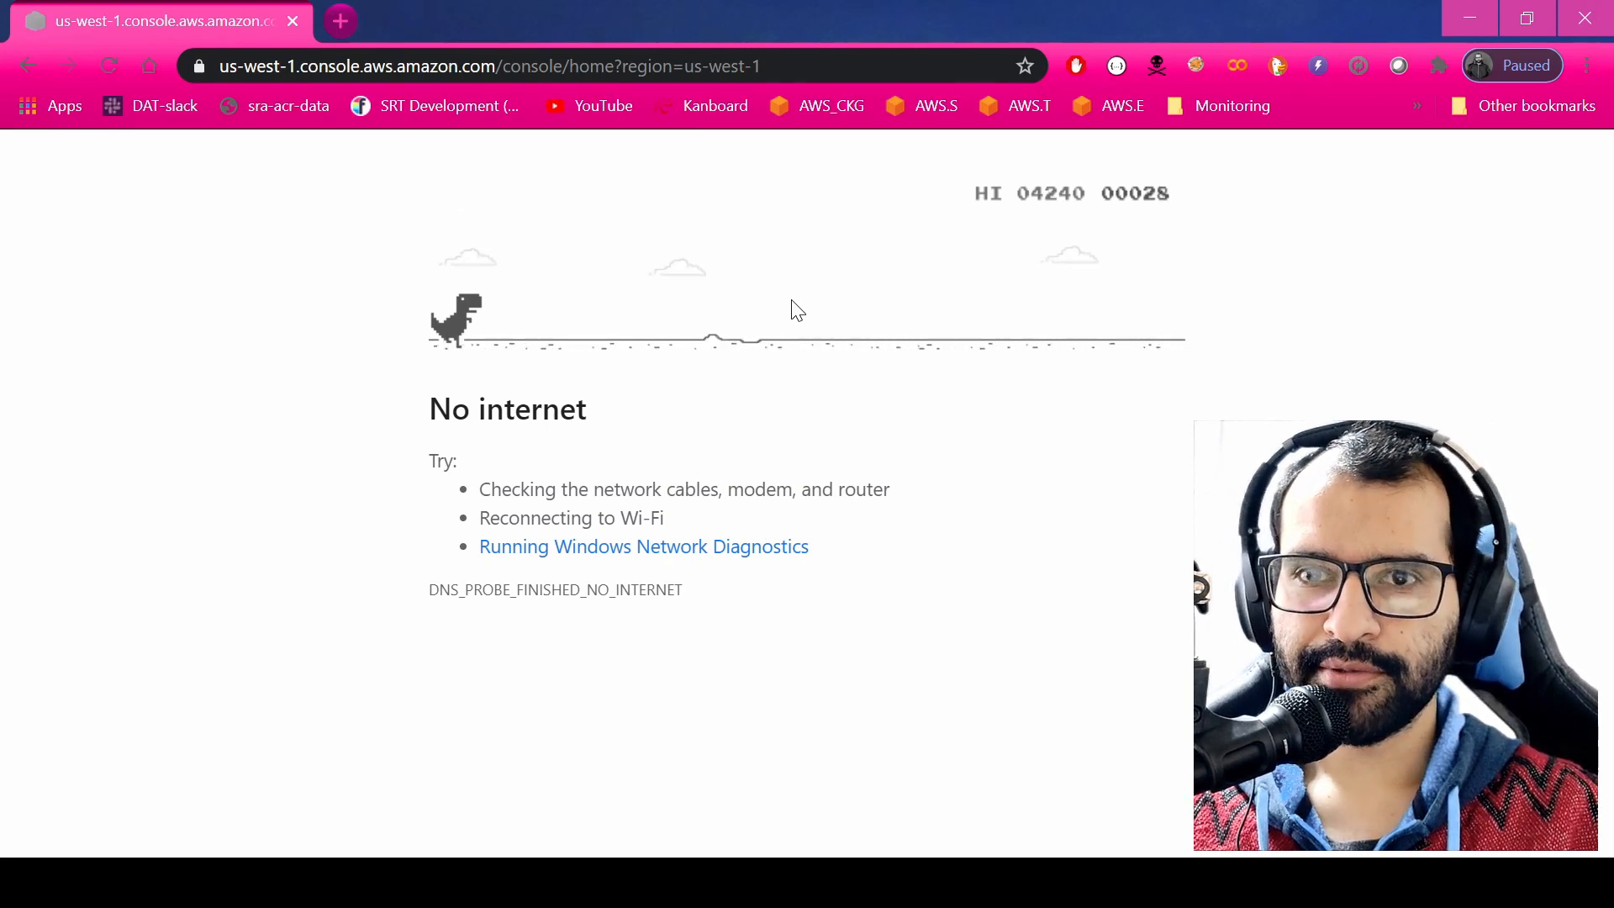
key(space)
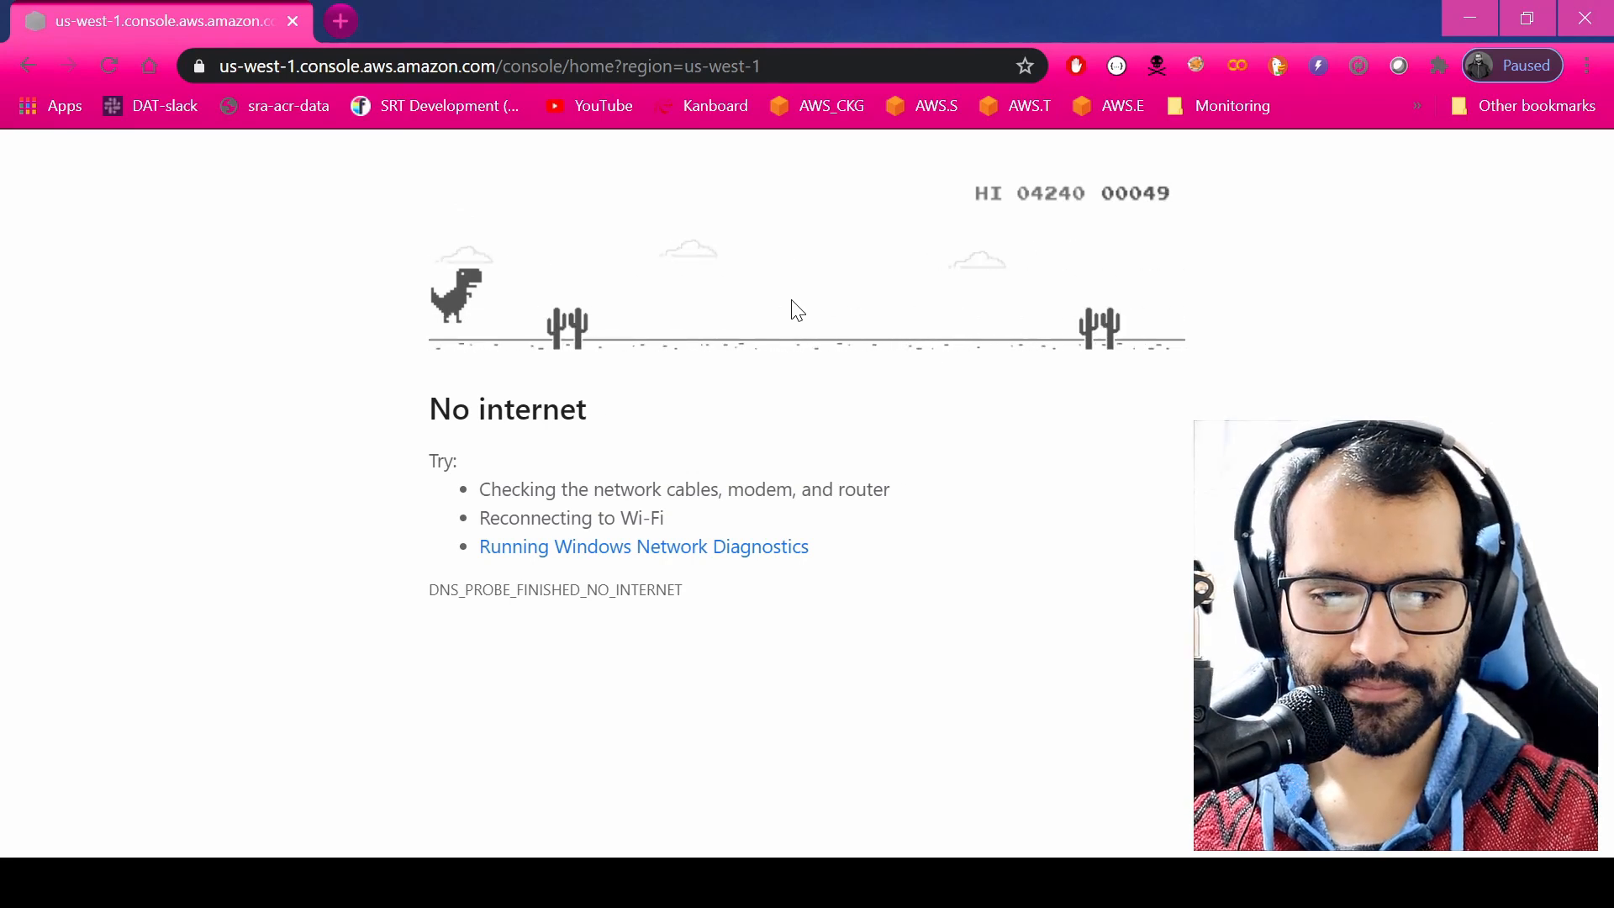
key(space)
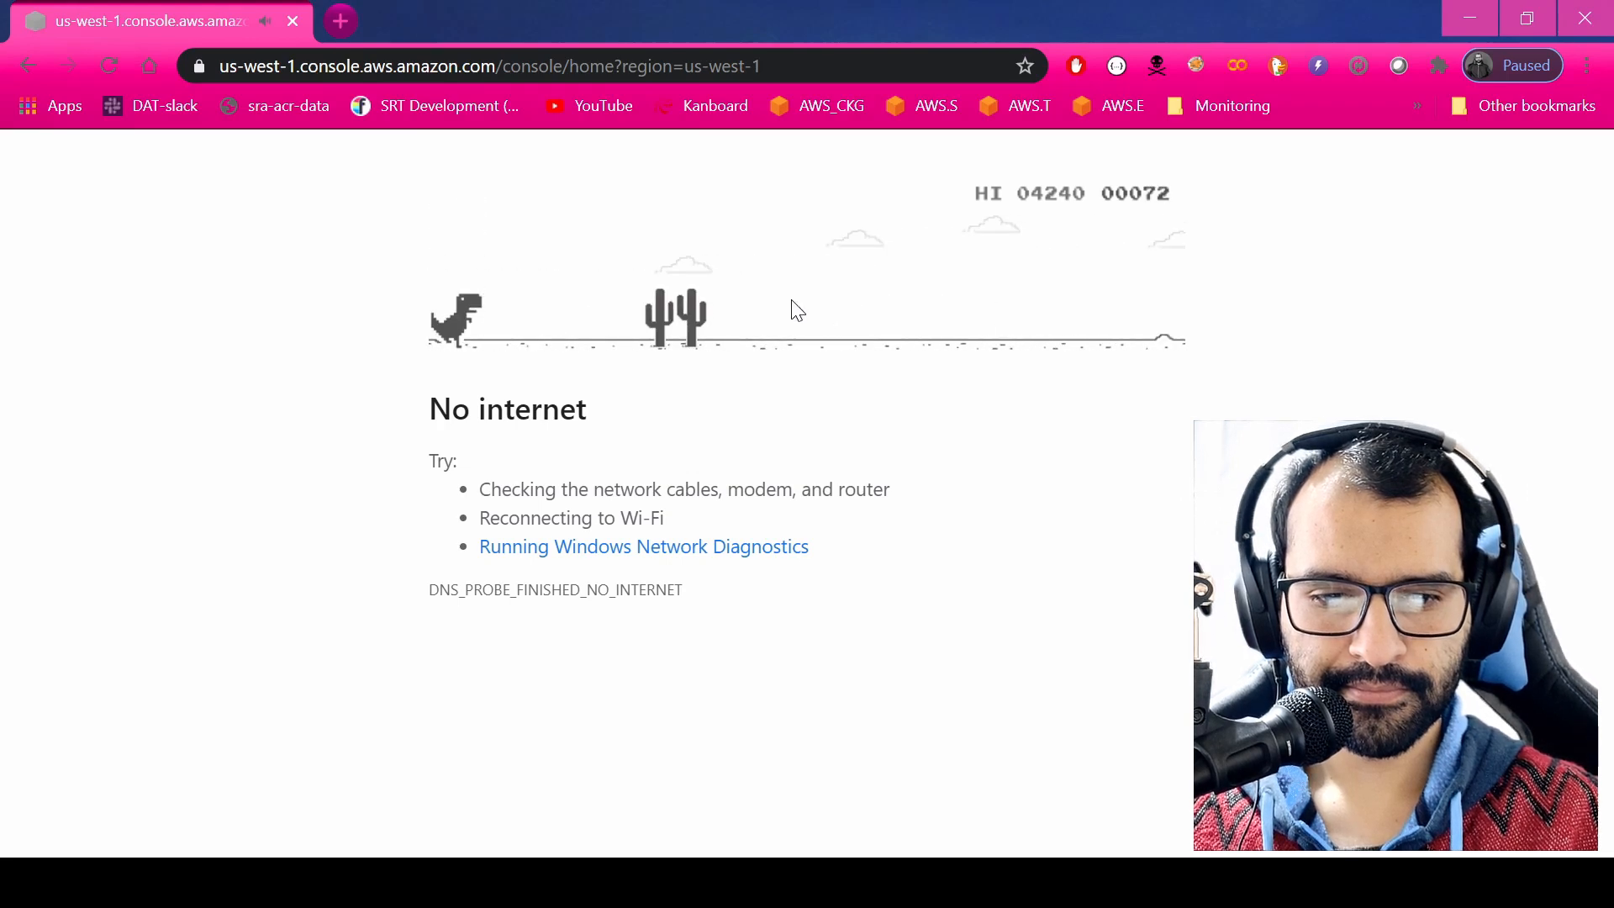